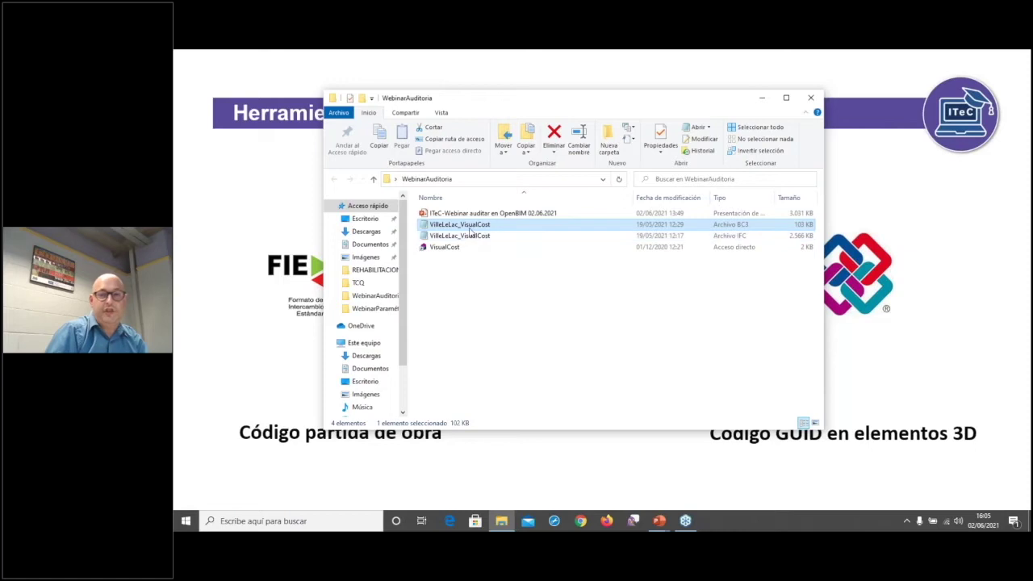
Open the VilleLeLac_VisualCost BC3 file as plain text, examine its budget chapters and measurement lines with element GUIDs, and close it
{"action": "double_click", "coordinate": [470, 231]}
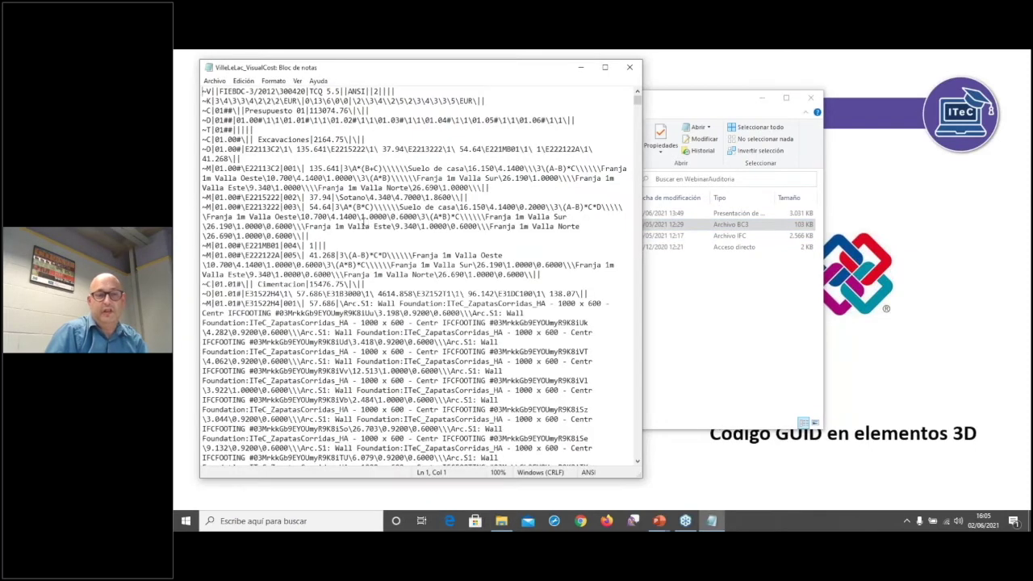
{"action": "scroll", "coordinate": [401, 218], "scroll_direction": "down", "scroll_amount": 10}
{"action": "scroll", "coordinate": [390, 226], "scroll_direction": "down", "scroll_amount": 7}
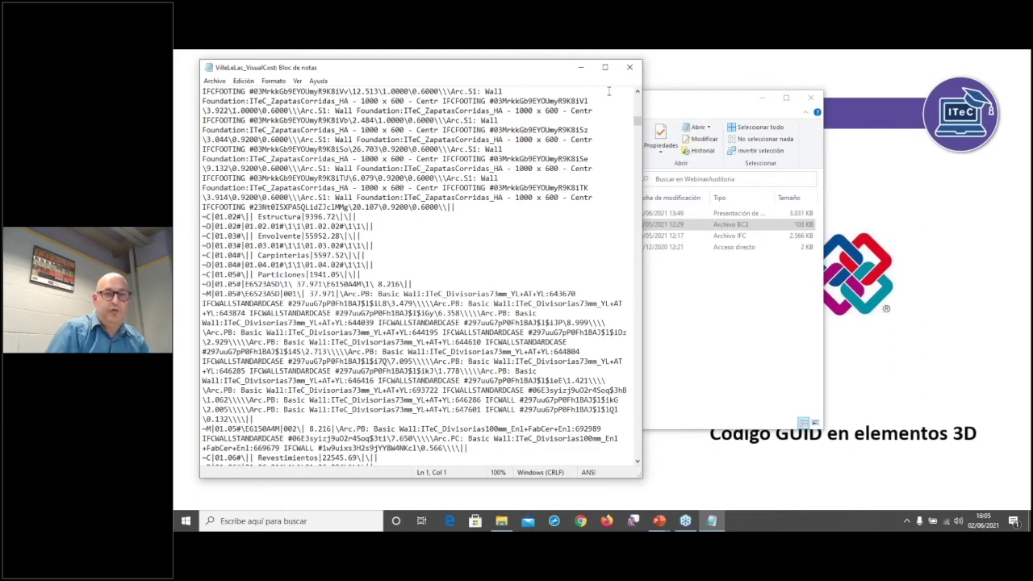
{"action": "left_click", "coordinate": [630, 70]}
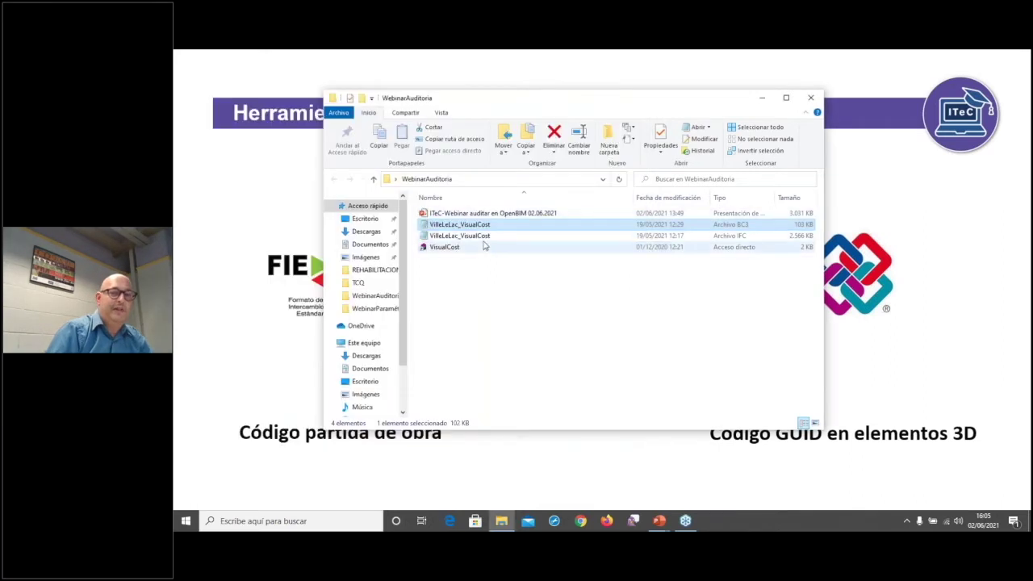
Open the VilleLeLac_VisualCost IFC file as plain text, examine its header and data entities, and put the text and folder windows away
{"action": "left_click", "coordinate": [461, 236]}
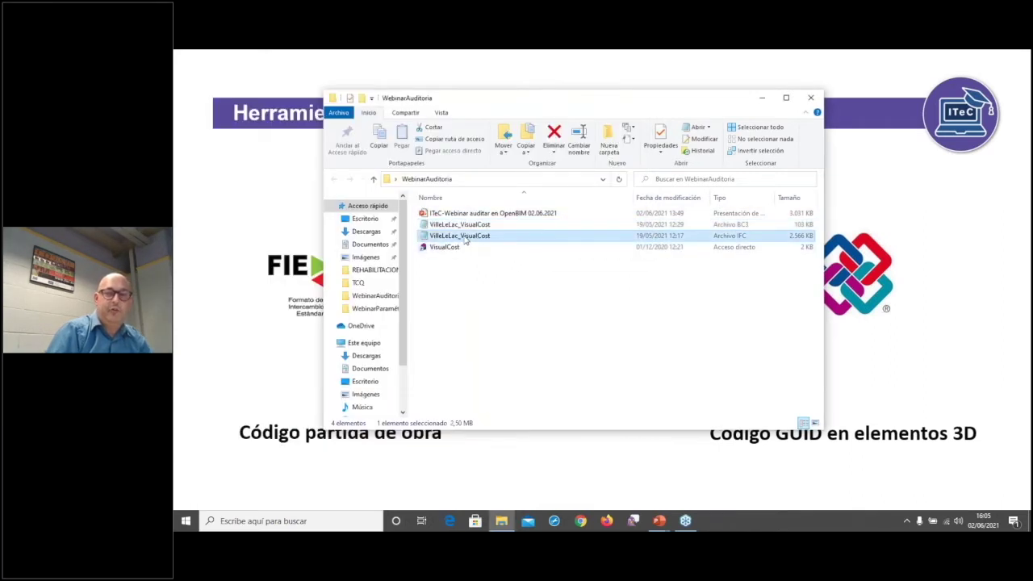
{"action": "double_click", "coordinate": [465, 239]}
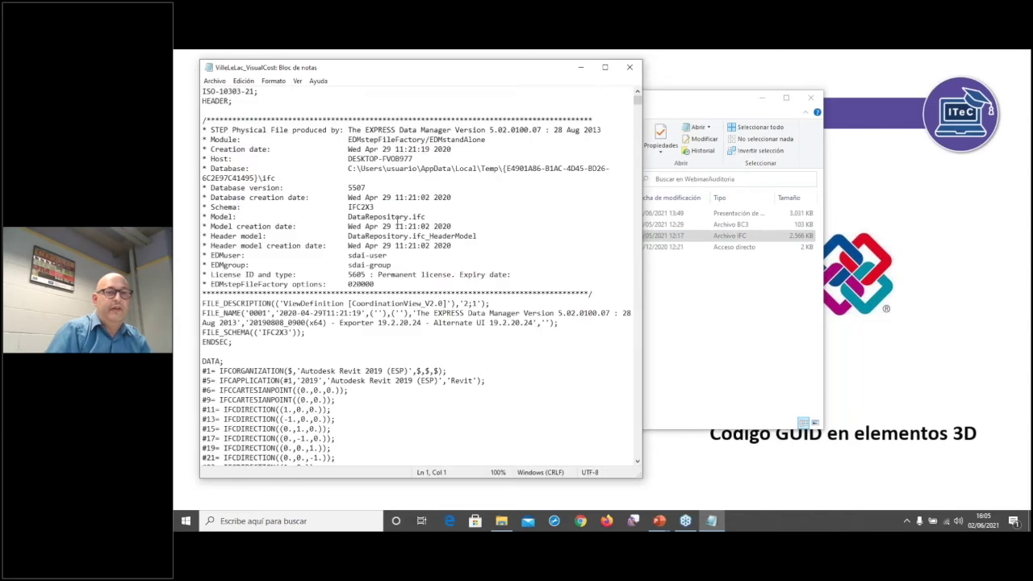
{"action": "scroll", "coordinate": [376, 220], "scroll_direction": "down", "scroll_amount": 10}
{"action": "scroll", "coordinate": [377, 219], "scroll_direction": "down", "scroll_amount": 20}
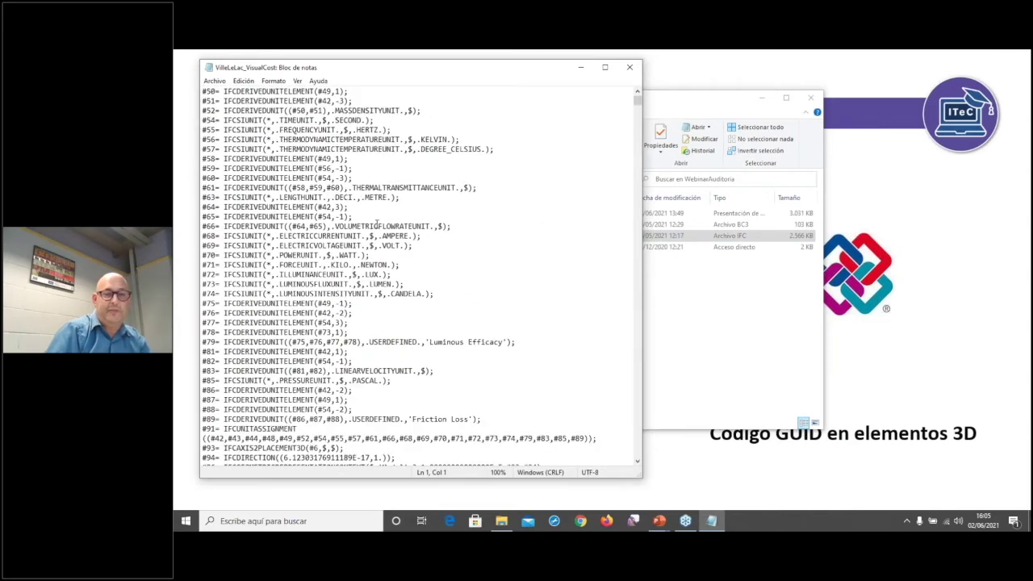
{"action": "left_click", "coordinate": [631, 70]}
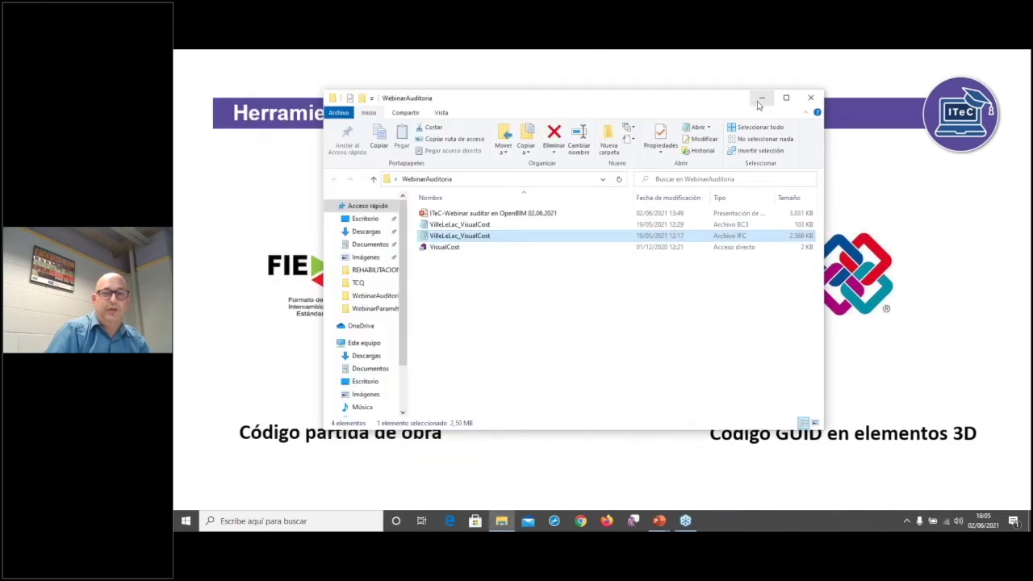
{"action": "left_click", "coordinate": [758, 105]}
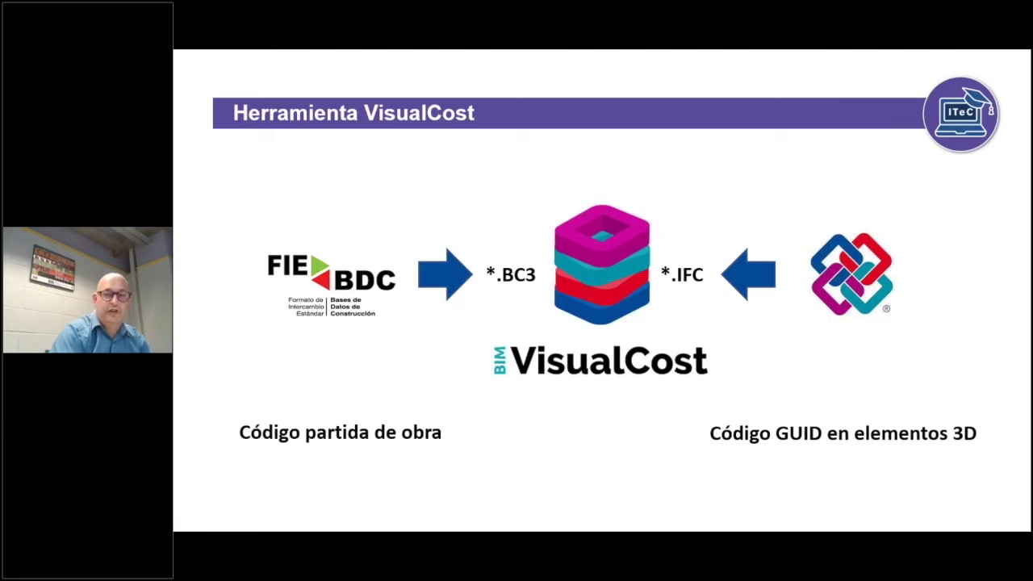
{"action": "key", "text": "Right"}
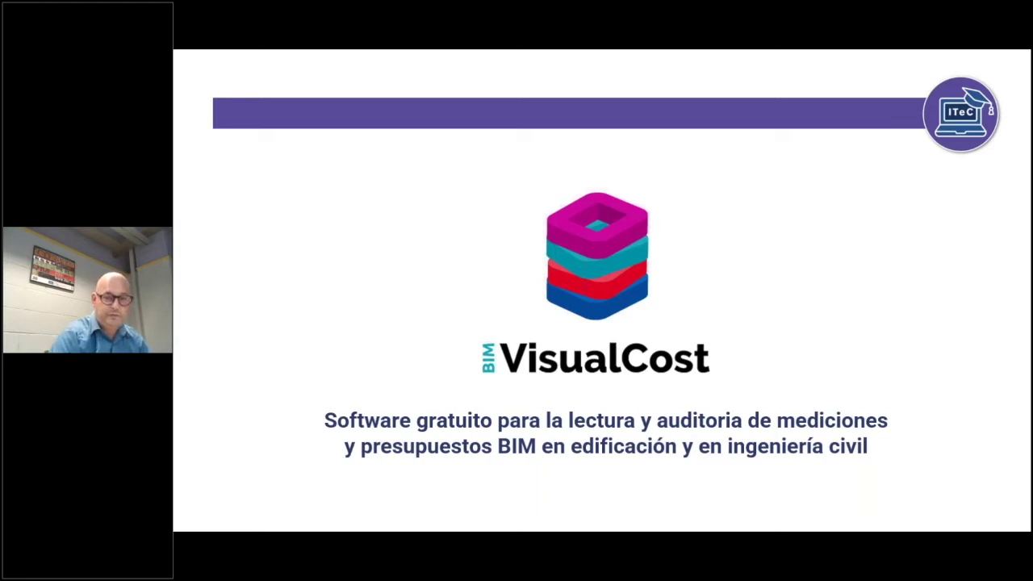
{"action": "key", "text": "Right"}
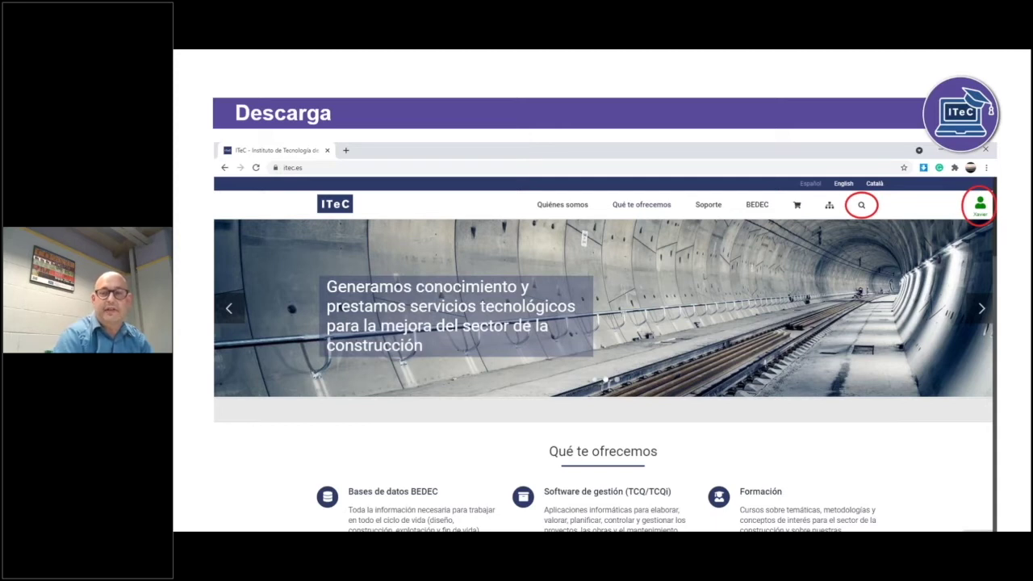
{"action": "key", "text": "Right"}
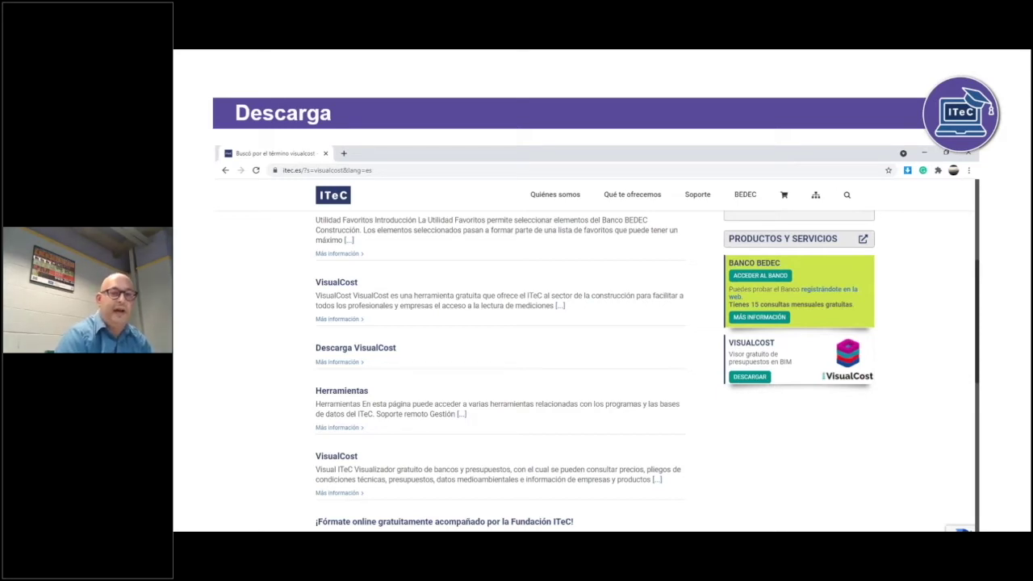
{"action": "left_click", "coordinate": [233, 379]}
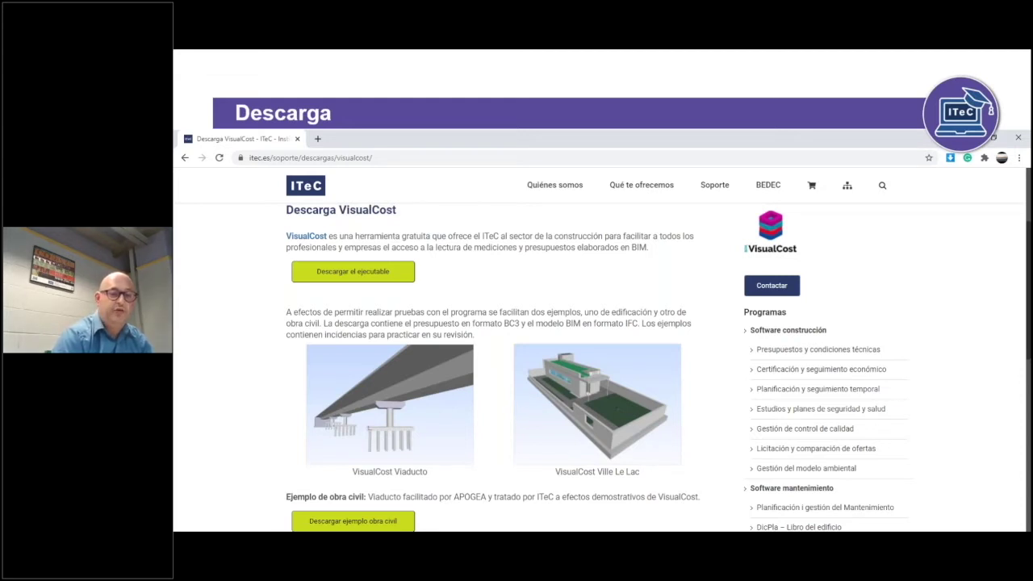
{"action": "key", "text": "alt+Tab"}
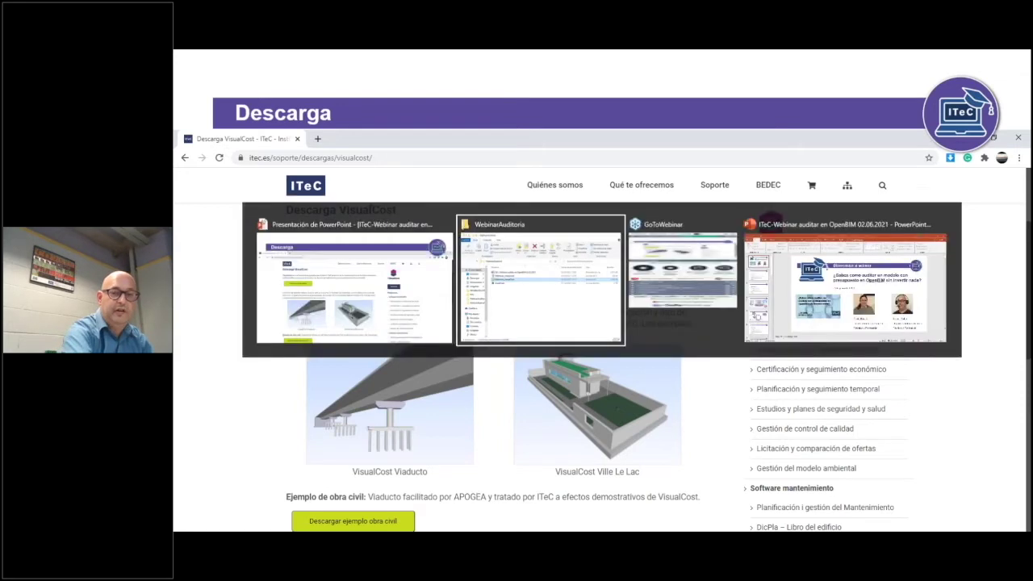
{"action": "key", "text": "alt+Tab"}
{"action": "key", "text": "alt+Tab"}
{"action": "key", "text": "alt+Tab"}
{"action": "key", "text": "alt+Tab"}
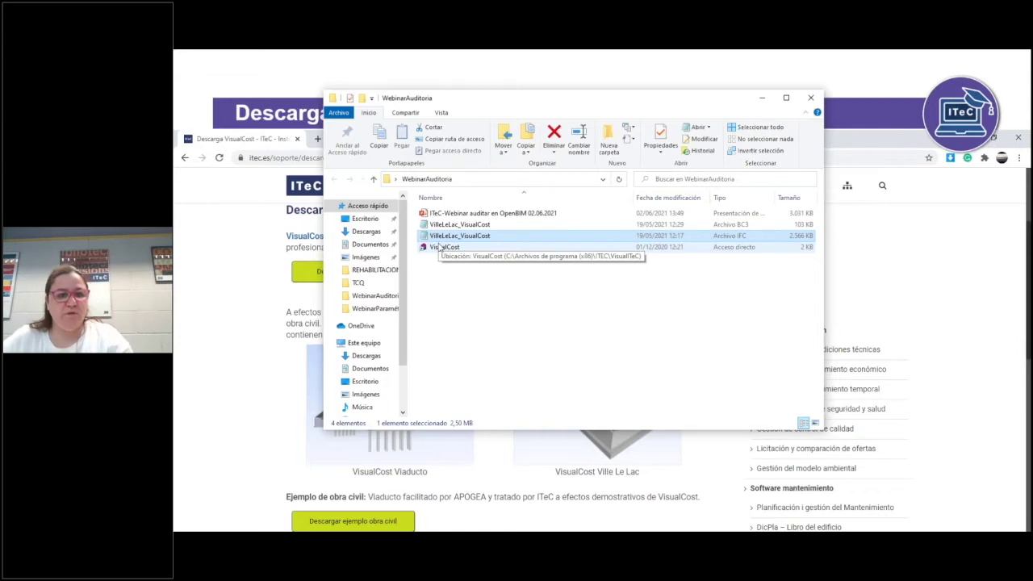
{"action": "left_click", "coordinate": [208, 288]}
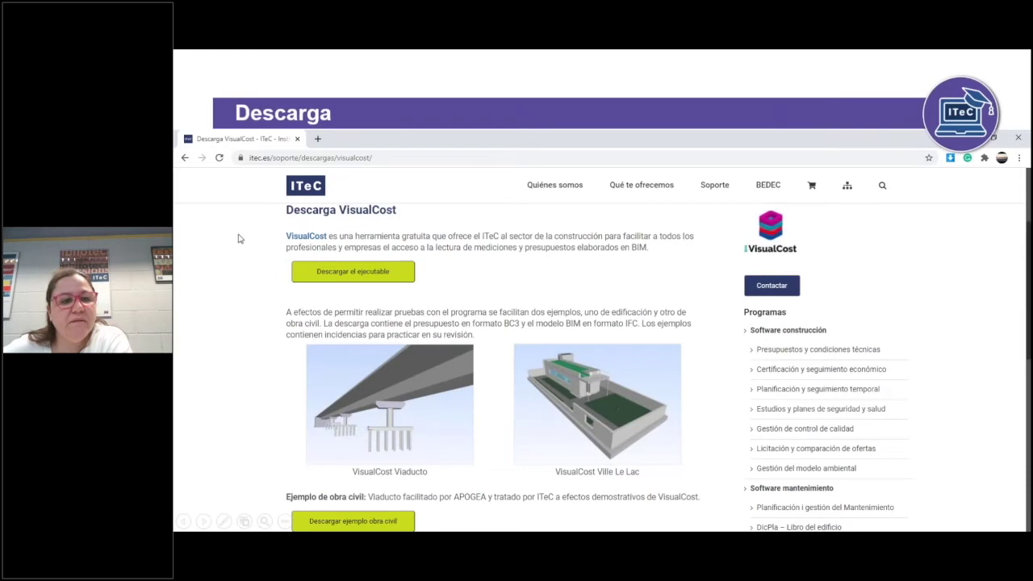
{"action": "key", "text": "Right"}
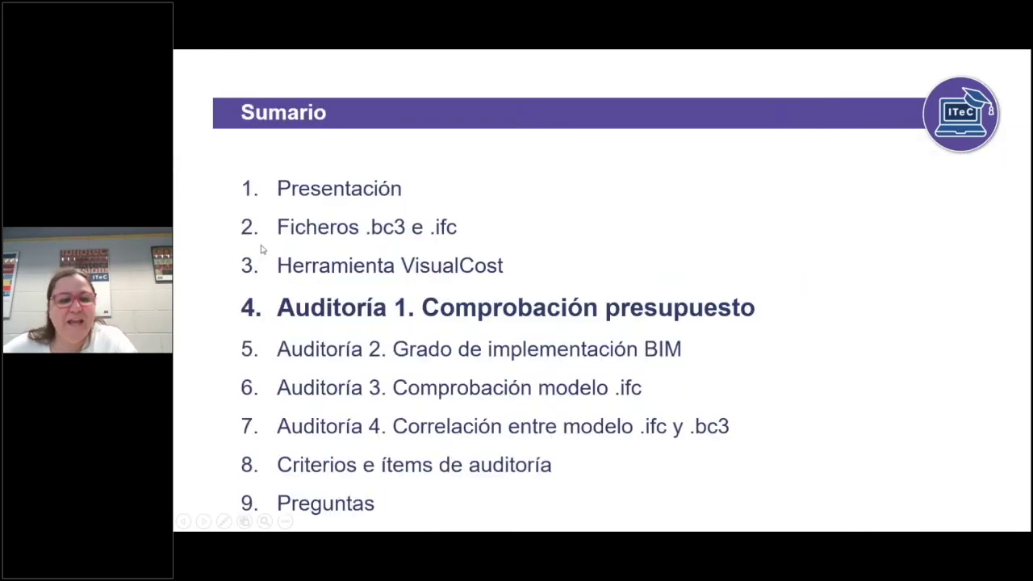
{"action": "key", "text": "Right"}
{"action": "key", "text": "Right"}
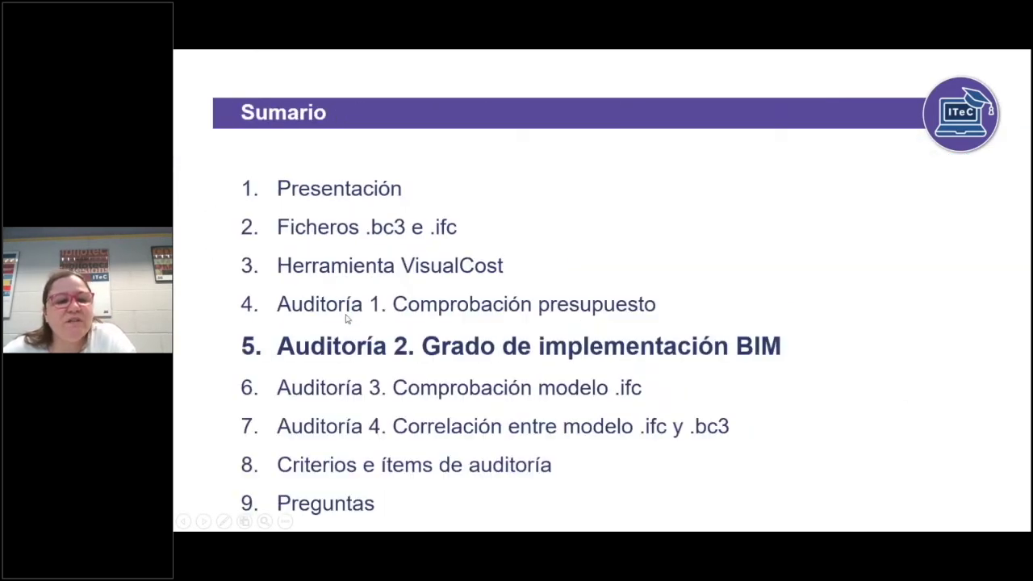
{"action": "key", "text": "Left"}
{"action": "key", "text": "Left"}
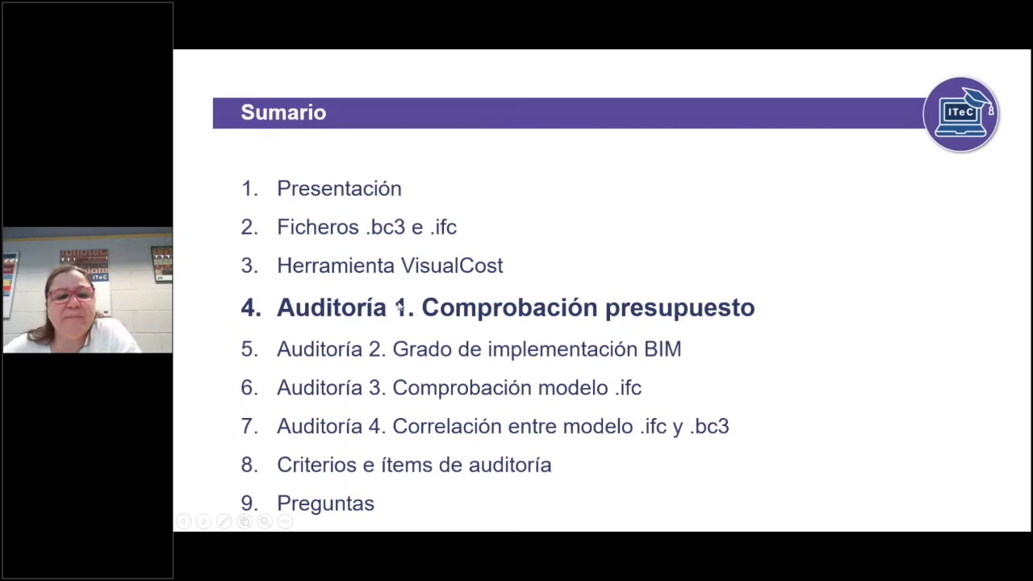
{"action": "left_click", "coordinate": [401, 307]}
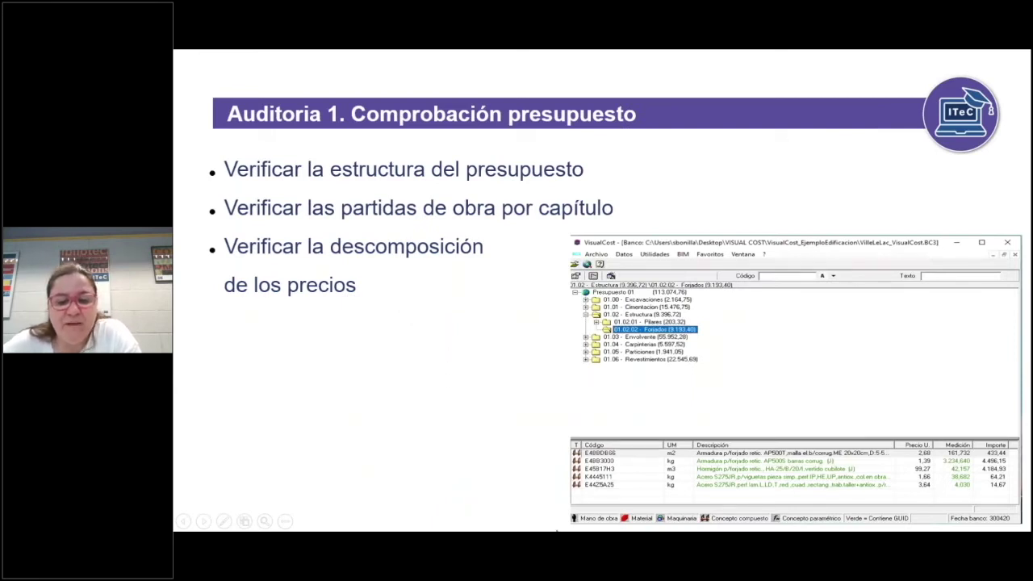
Switch to VisualCost via its shortcut in the WebinarAuditoria folder and open the VilleLeLac_VisualCost BC3 price bank
{"action": "key", "text": "alt+Tab"}
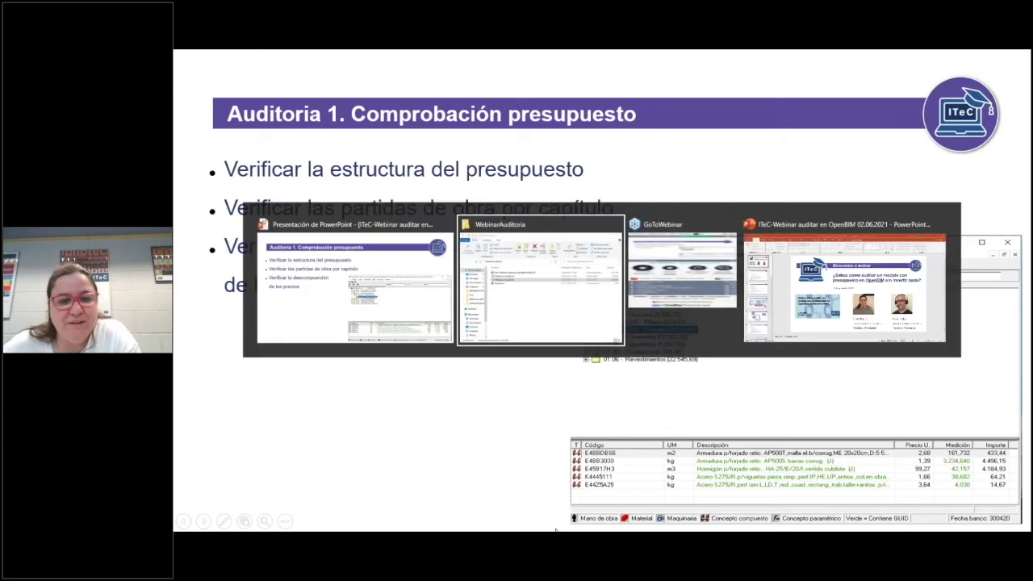
{"action": "double_click", "coordinate": [444, 248]}
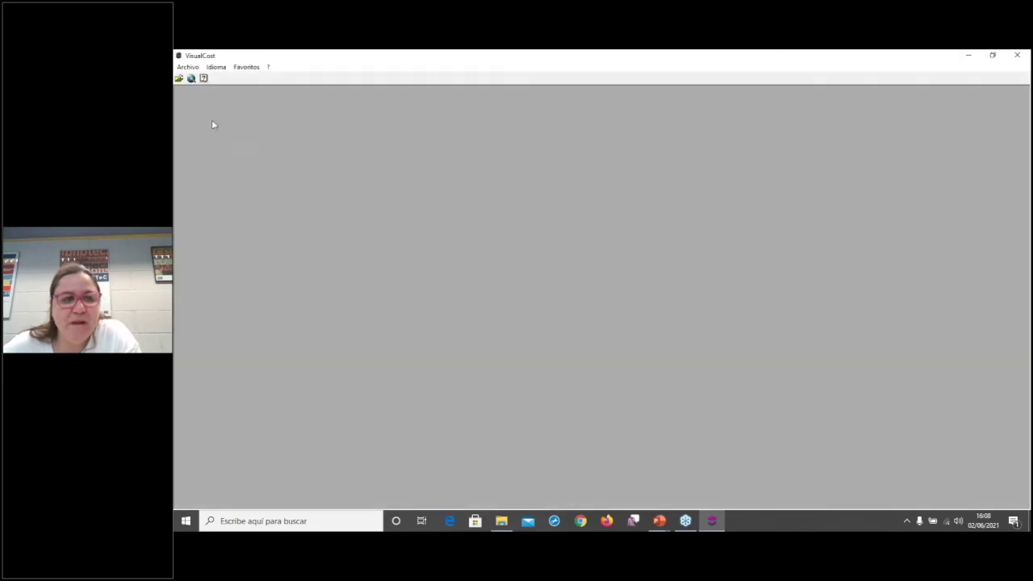
{"action": "left_click", "coordinate": [188, 68]}
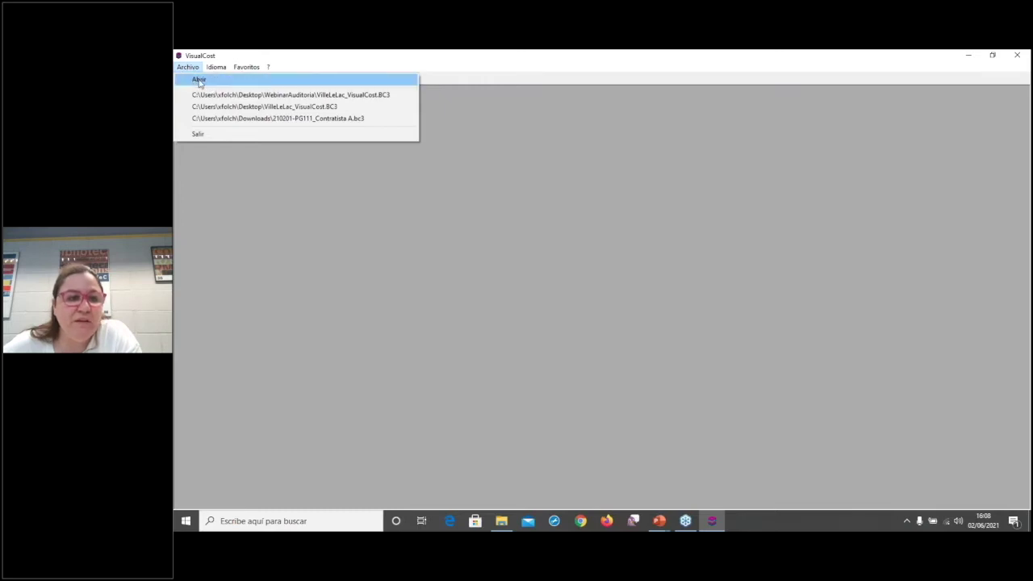
{"action": "left_click", "coordinate": [200, 80]}
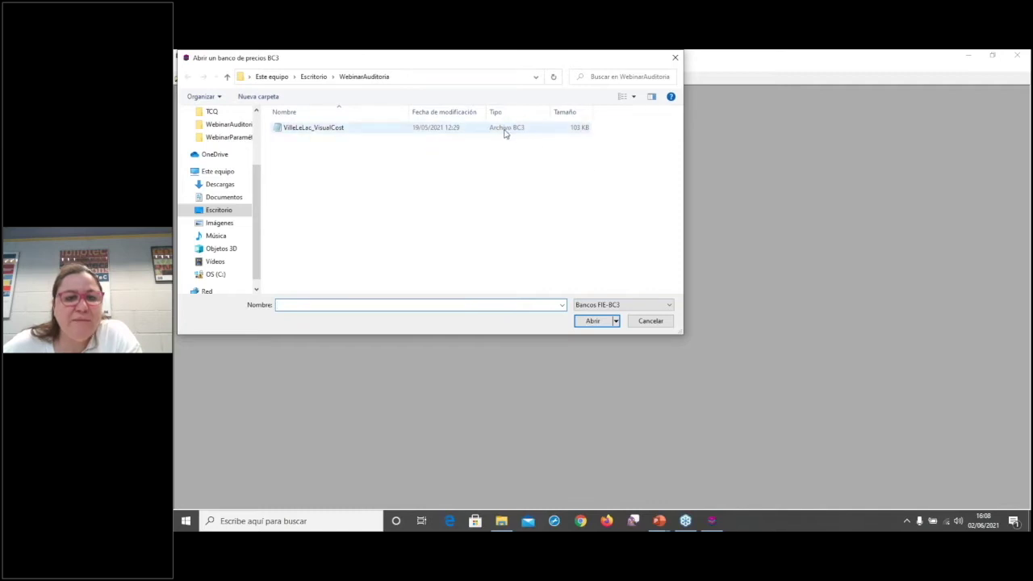
{"action": "left_click", "coordinate": [312, 129]}
{"action": "left_click", "coordinate": [593, 321]}
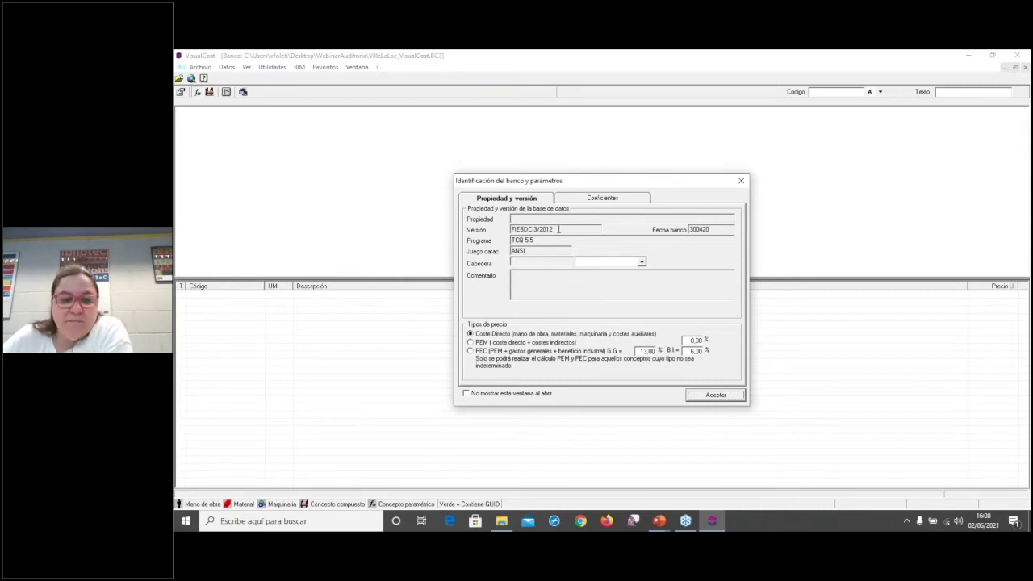
Set the price type to PEM (direct plus indirect costs) with 5 % indirect costs and load the budget
{"action": "left_click_drag", "start_coordinate": [559, 229], "coordinate": [514, 230]}
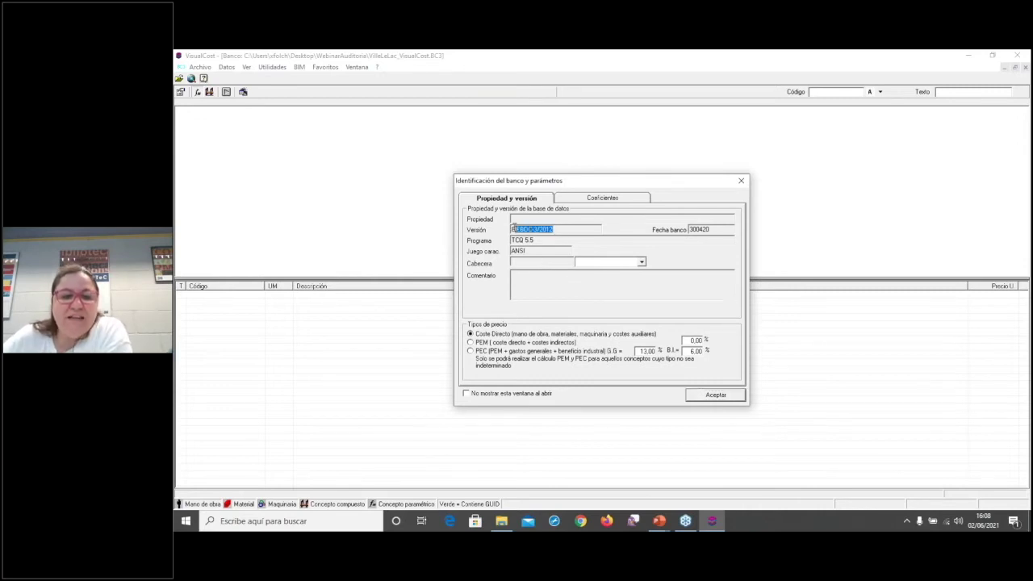
{"action": "left_click", "coordinate": [571, 229]}
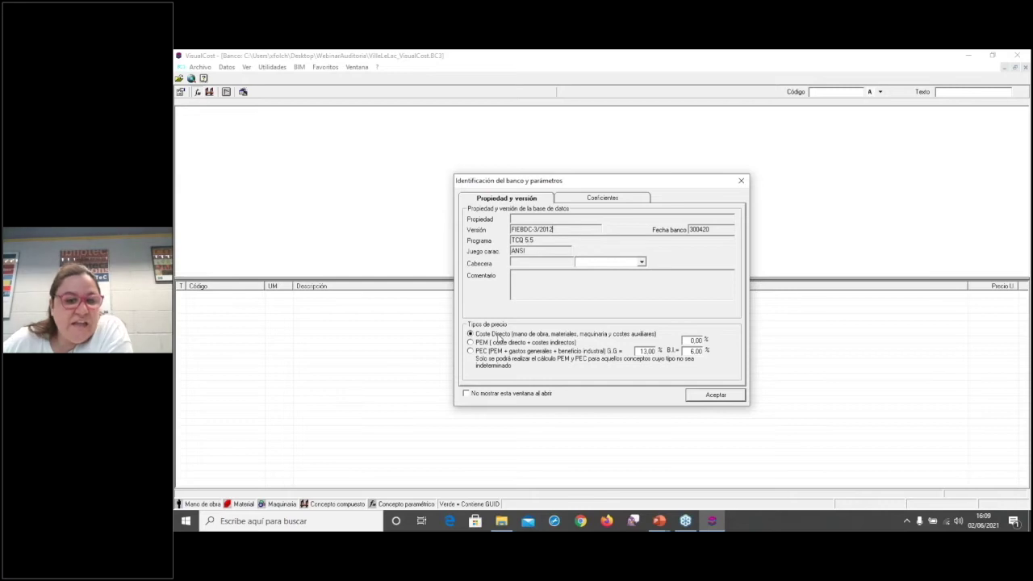
{"action": "left_click", "coordinate": [471, 343]}
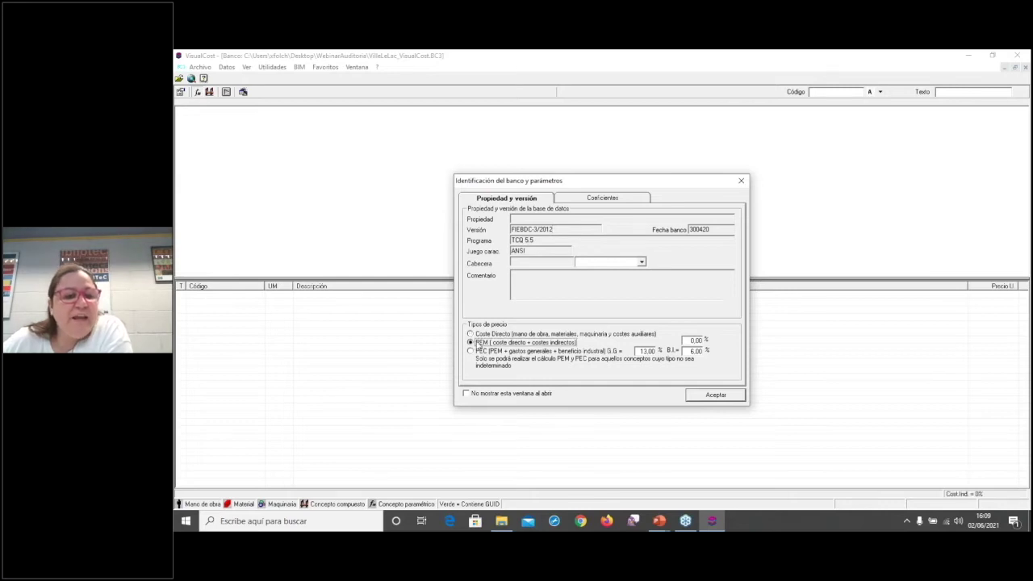
{"action": "double_click", "coordinate": [693, 341]}
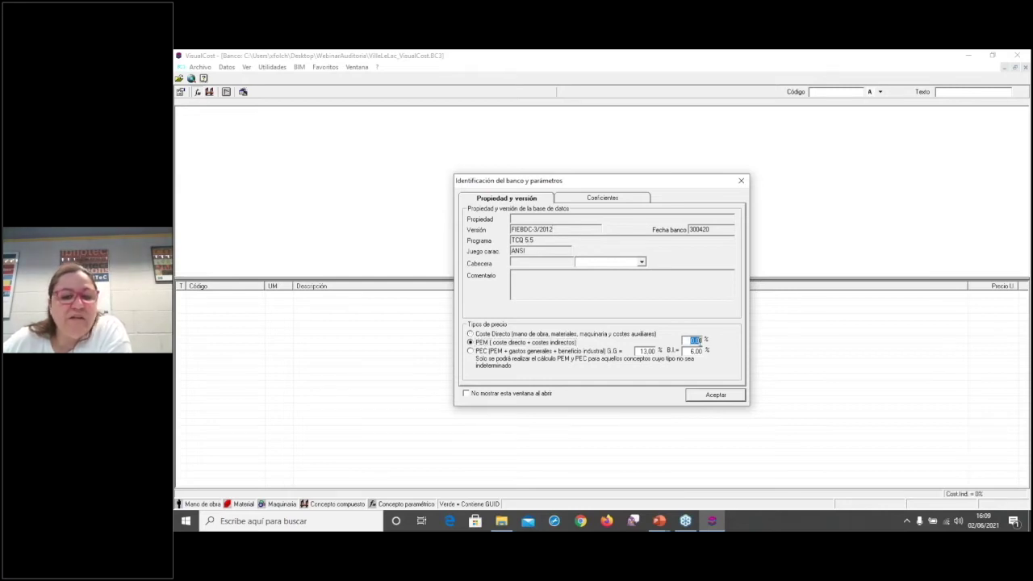
{"action": "left_click", "coordinate": [690, 341]}
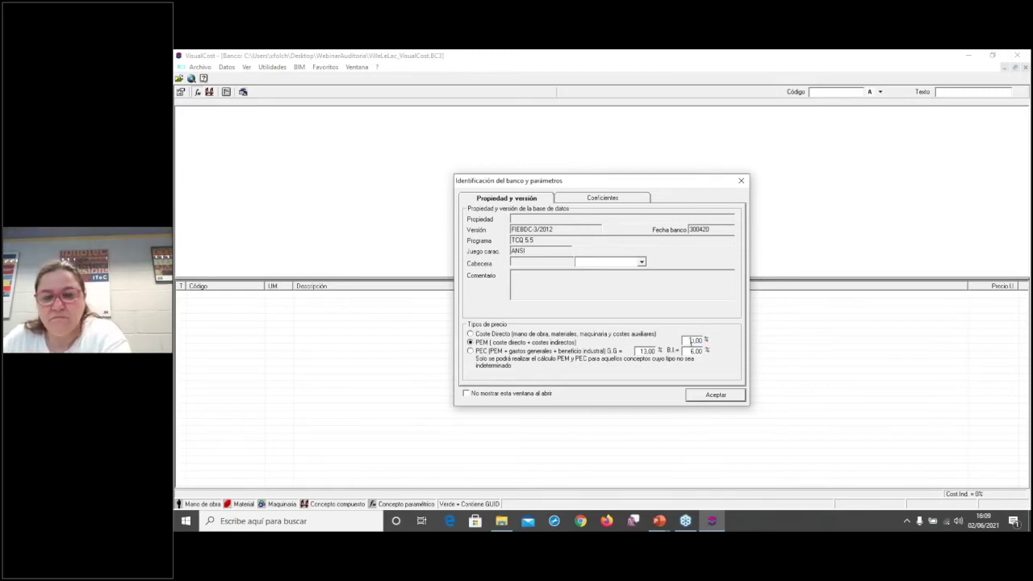
{"action": "left_click_drag", "start_coordinate": [691, 344], "coordinate": [713, 347]}
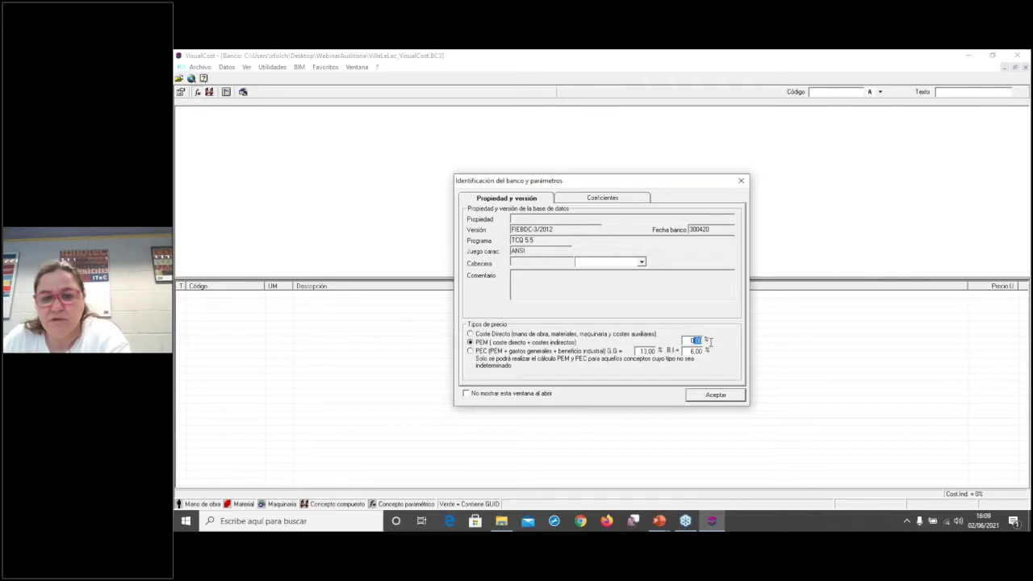
{"action": "type", "text": "5"}
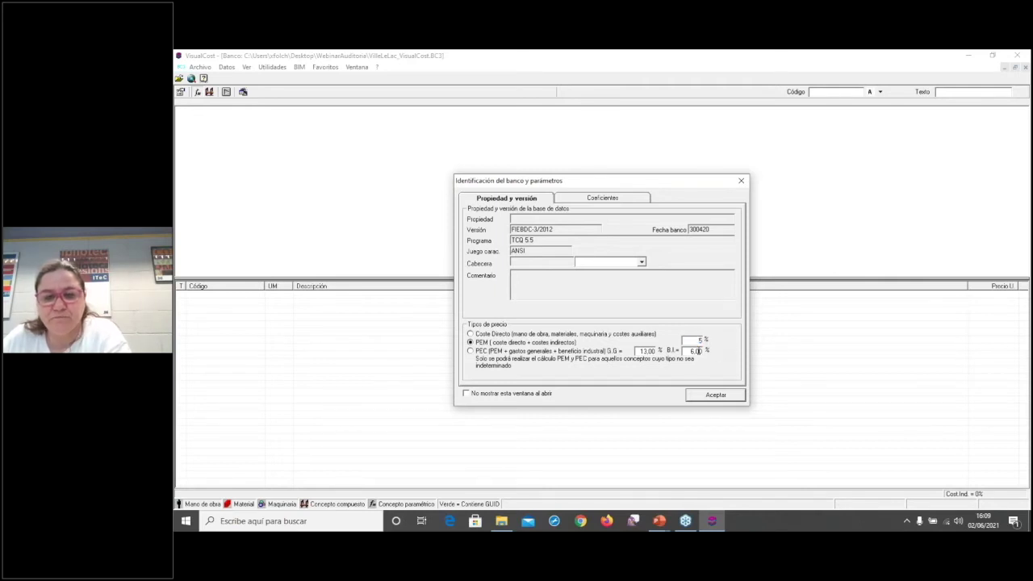
{"action": "key", "text": "Return"}
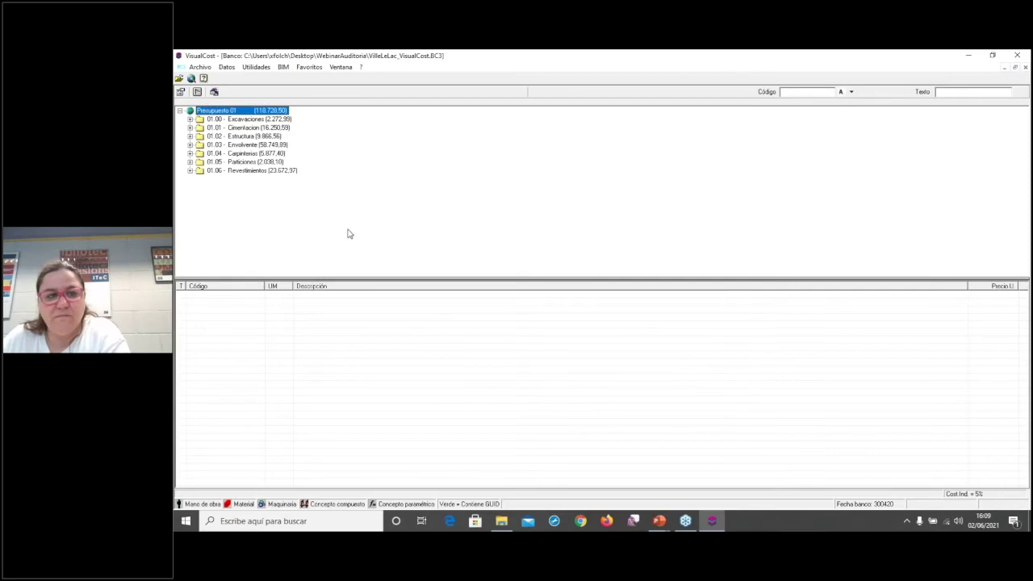
Open the bank identification and parameters, set the price type to Coste Directo (labour, materials, machinery and auxiliary costs), and accept
{"action": "left_click", "coordinate": [200, 67]}
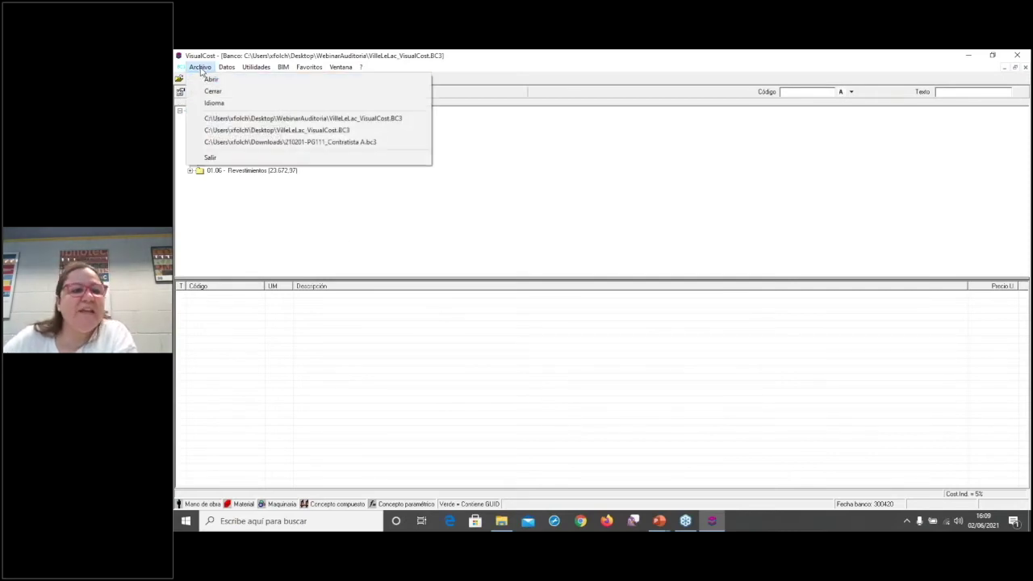
{"action": "mouse_move", "coordinate": [229, 71]}
{"action": "left_click", "coordinate": [238, 80]}
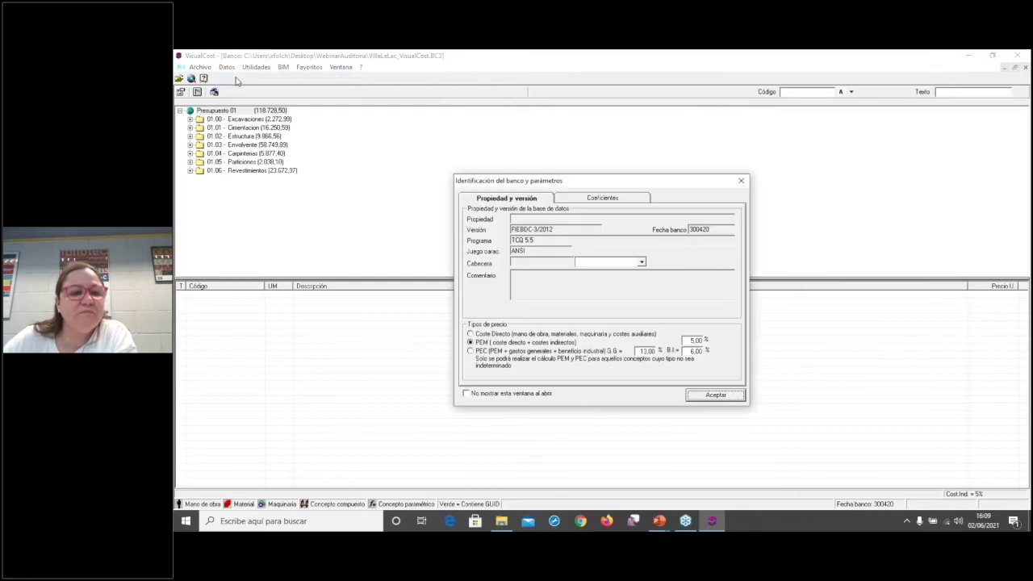
{"action": "left_click_drag", "start_coordinate": [574, 183], "coordinate": [558, 145]}
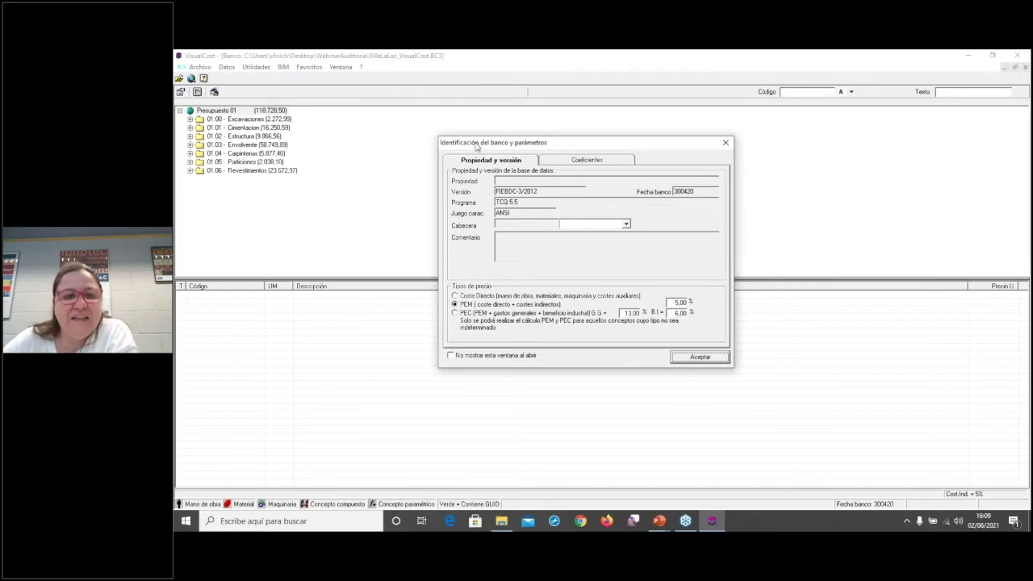
{"action": "left_click_drag", "start_coordinate": [596, 149], "coordinate": [585, 139]}
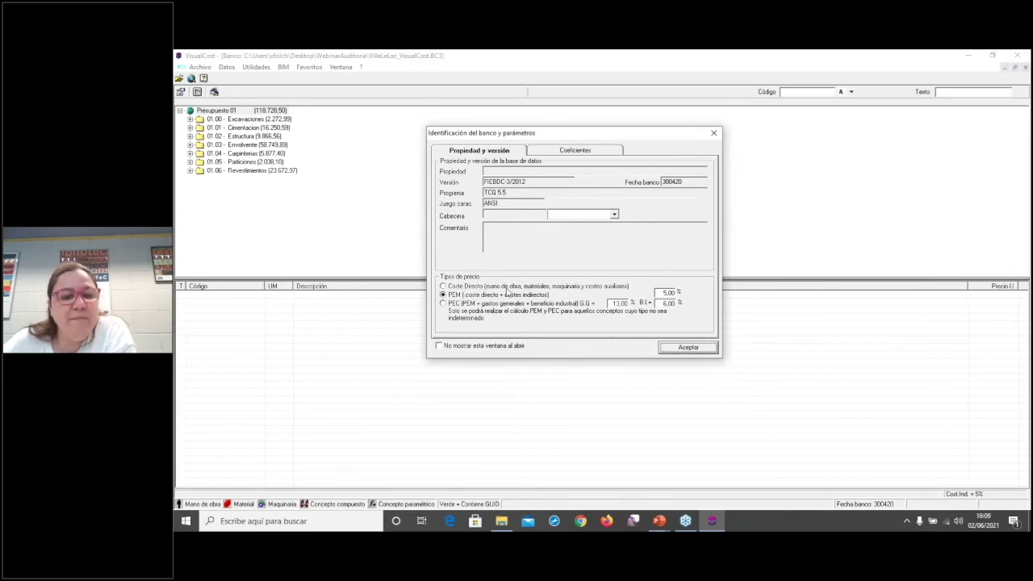
{"action": "left_click", "coordinate": [442, 305]}
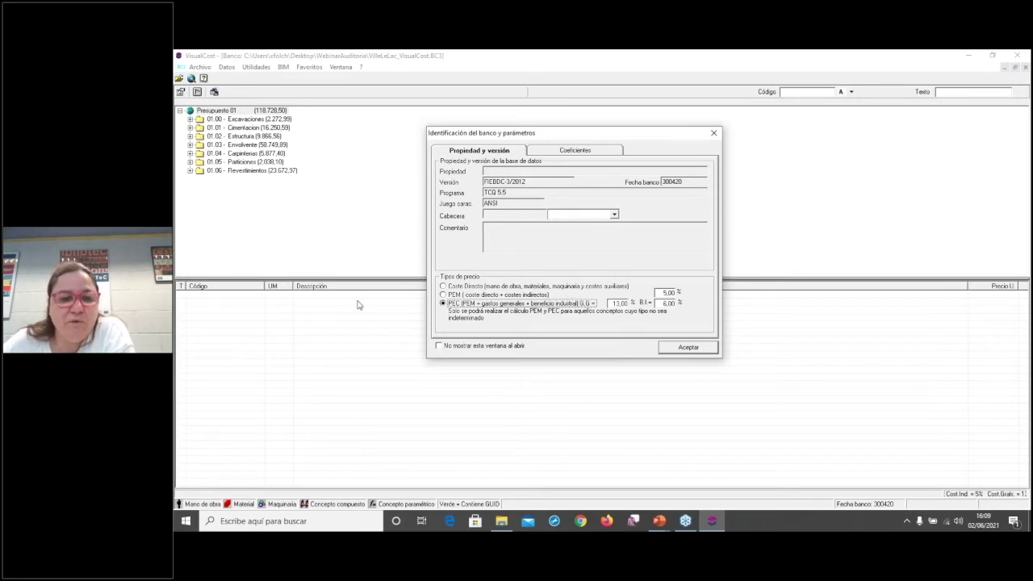
{"action": "left_click", "coordinate": [443, 287]}
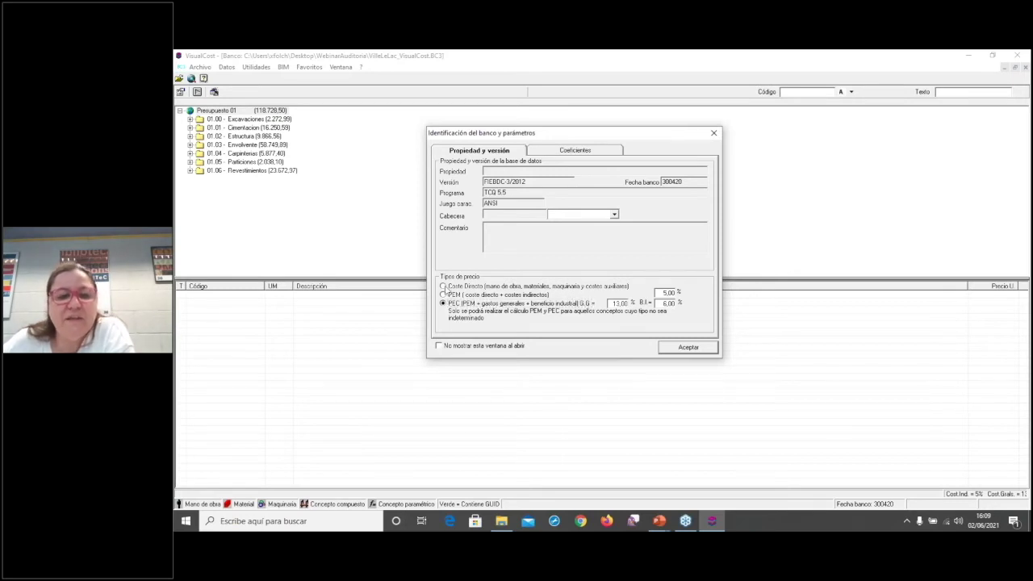
{"action": "left_click", "coordinate": [688, 347]}
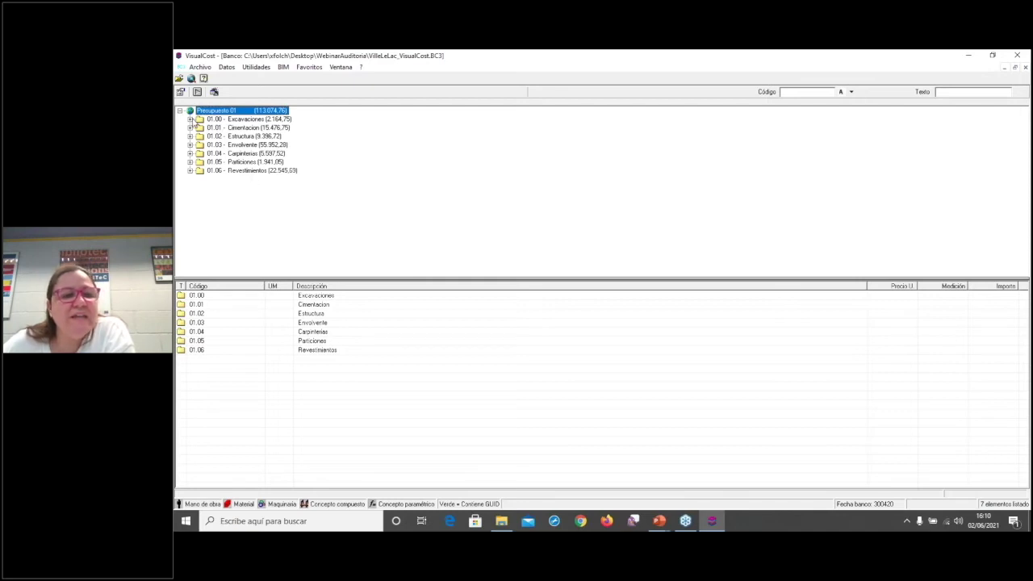
Review the work items in chapters Excavaciones and Cimentación, and expand Estructura to inspect the Pilares subchapter
{"action": "left_click", "coordinate": [228, 122]}
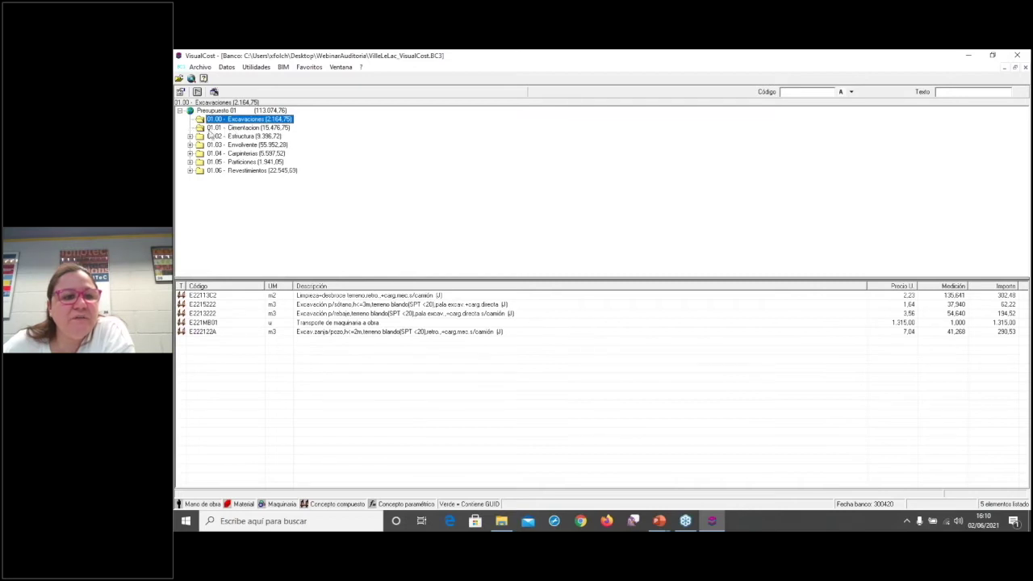
{"action": "left_click", "coordinate": [238, 130]}
{"action": "double_click", "coordinate": [240, 138]}
{"action": "left_click", "coordinate": [239, 145]}
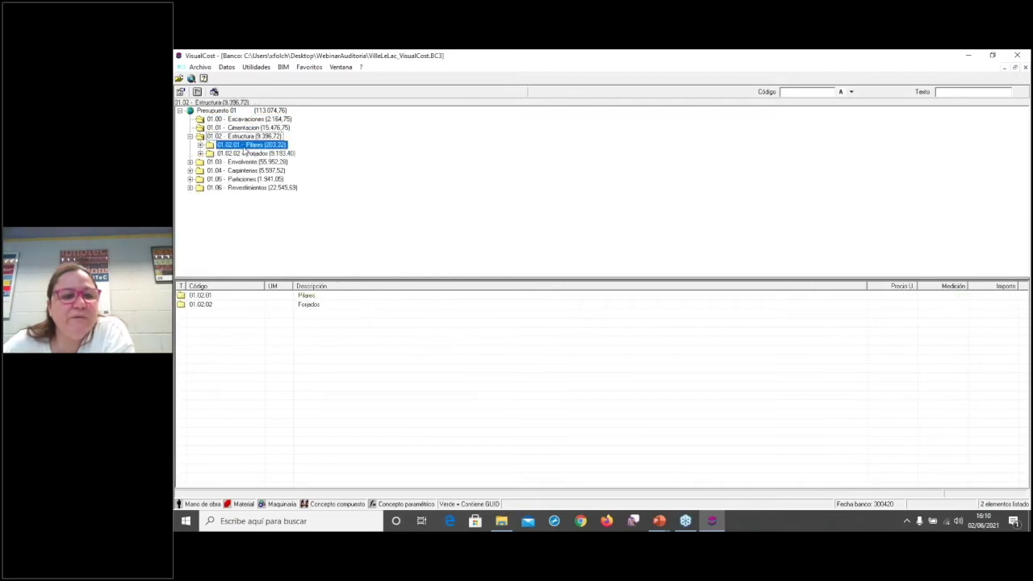
{"action": "left_click", "coordinate": [243, 138]}
{"action": "left_click", "coordinate": [241, 145]}
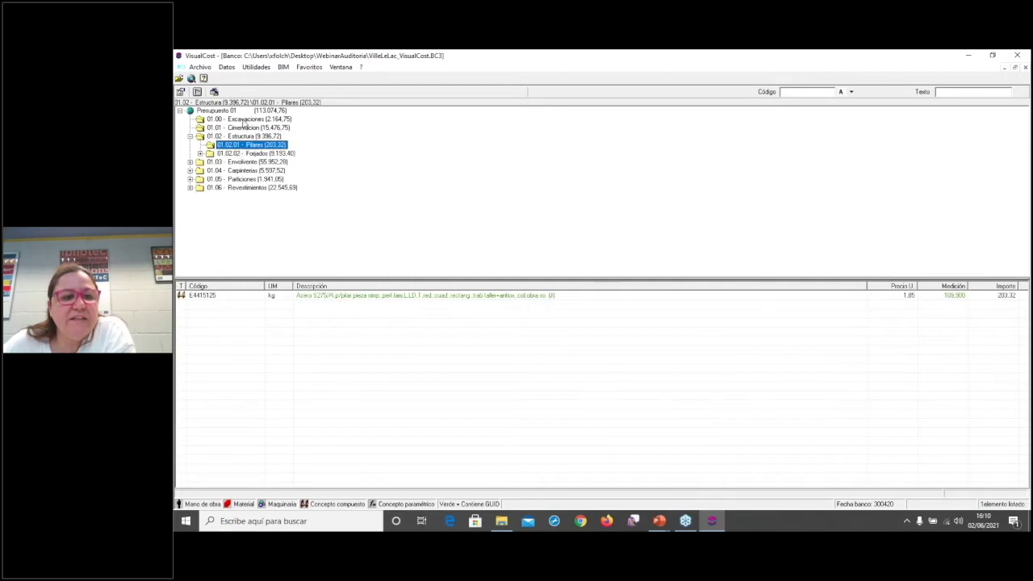
Compare the work items with and without GUIDs across the chapters from Excavaciones through Particiones
{"action": "left_click", "coordinate": [245, 121]}
{"action": "left_click", "coordinate": [246, 129]}
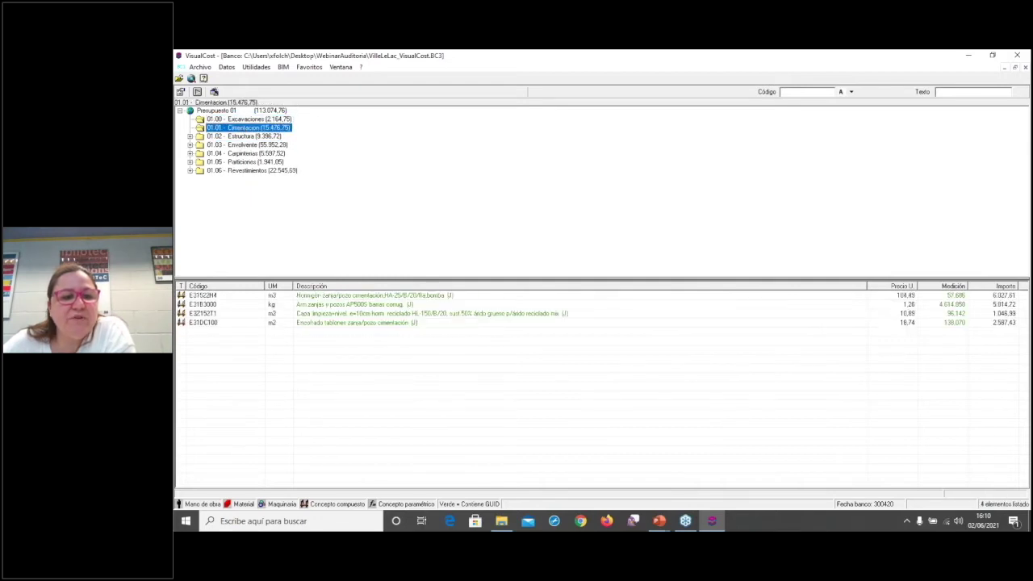
{"action": "left_click", "coordinate": [244, 137]}
{"action": "left_click", "coordinate": [240, 146]}
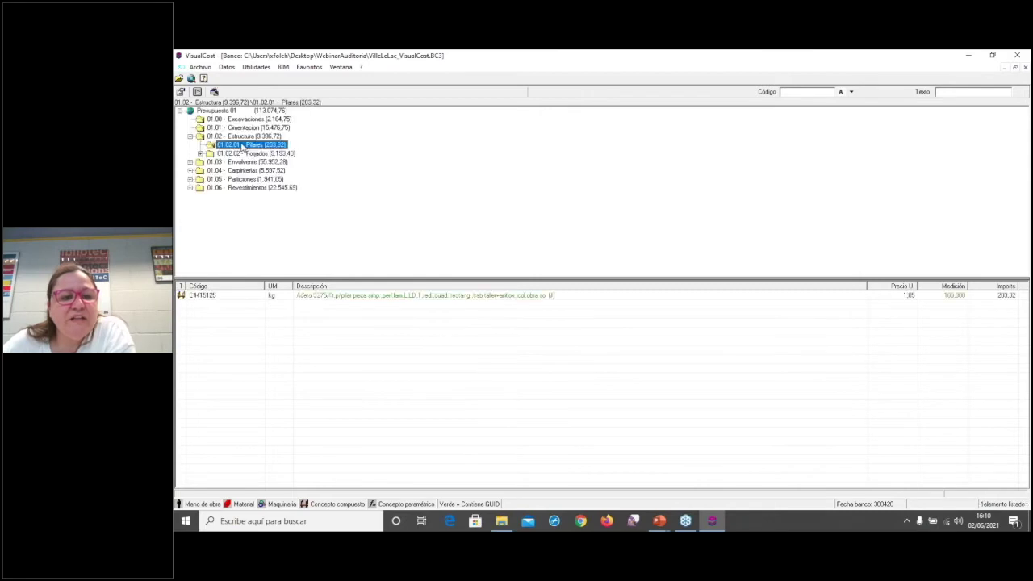
{"action": "left_click", "coordinate": [242, 161]}
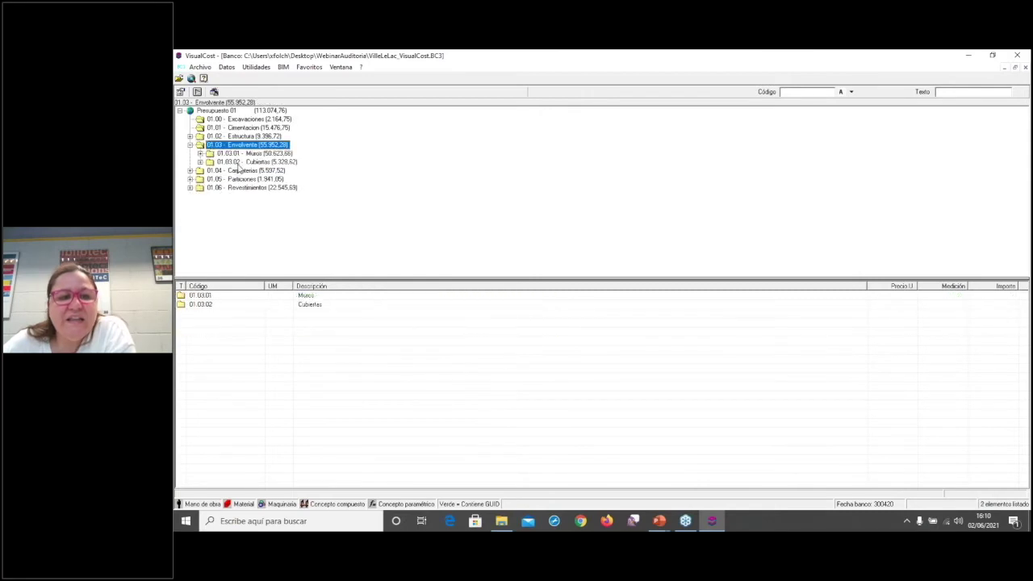
{"action": "left_click", "coordinate": [239, 171]}
{"action": "left_click", "coordinate": [240, 179]}
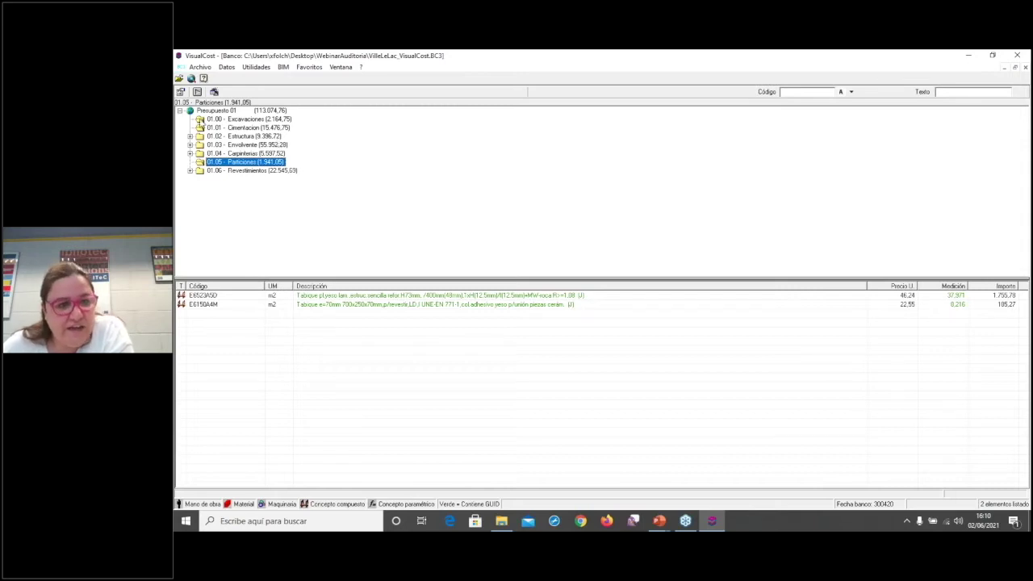
Examine the Cimentación chapter's work items and those of the Forjados subchapter under Estructura
{"action": "left_click", "coordinate": [244, 129]}
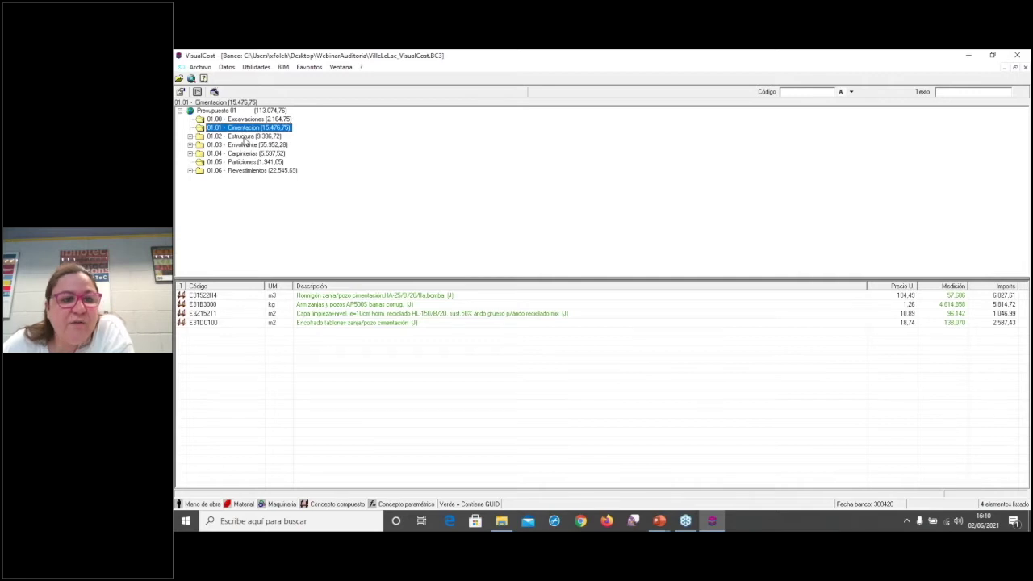
{"action": "double_click", "coordinate": [243, 138]}
{"action": "left_click", "coordinate": [244, 145]}
{"action": "left_click", "coordinate": [250, 153]}
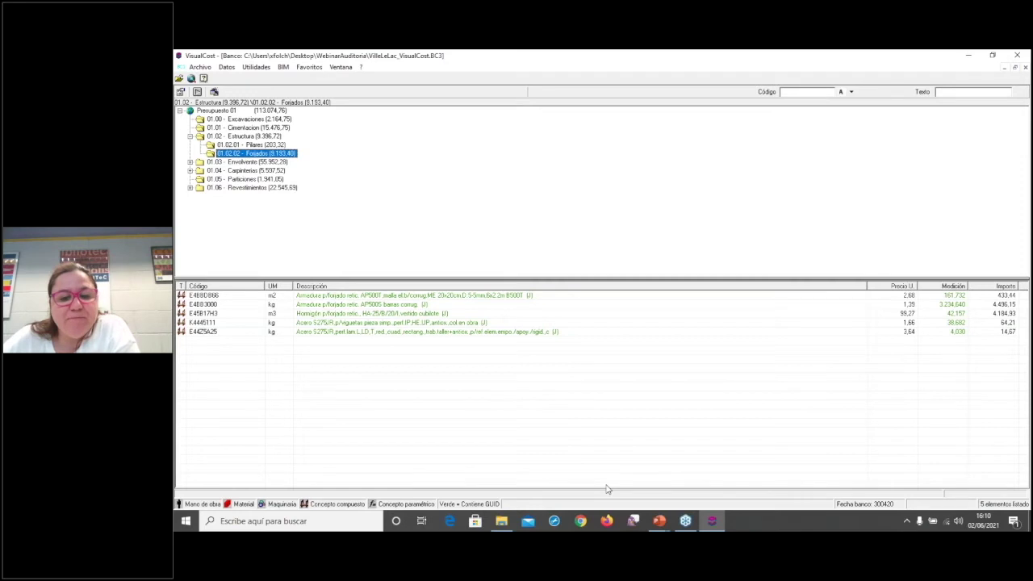
Open work item E45B17H3 (HA-25/B/20/I floor slab concrete), inspect its general description, price breakdown and measurement lines, and close it
{"action": "left_click", "coordinate": [349, 295]}
{"action": "left_click", "coordinate": [347, 314]}
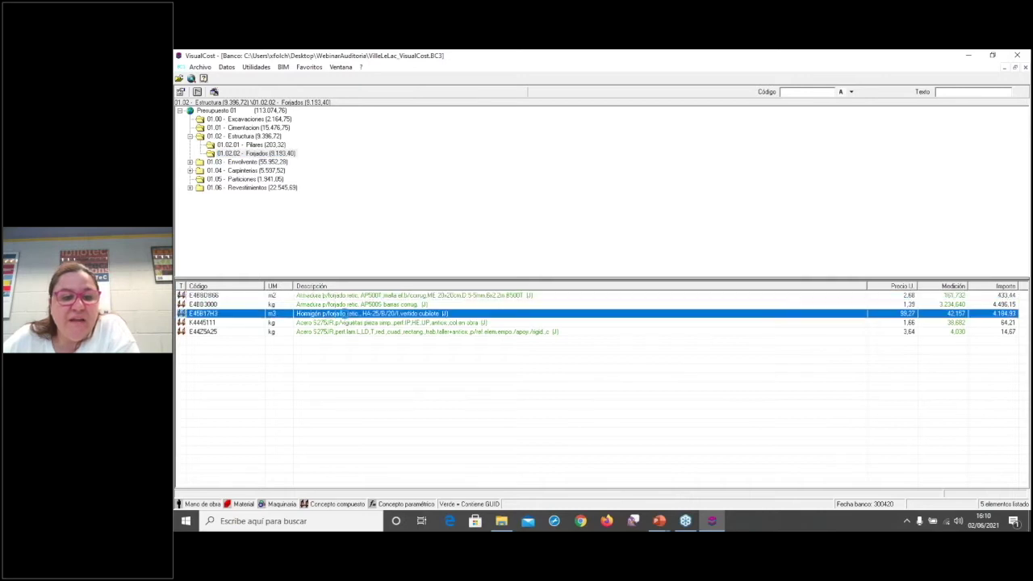
{"action": "double_click", "coordinate": [347, 314]}
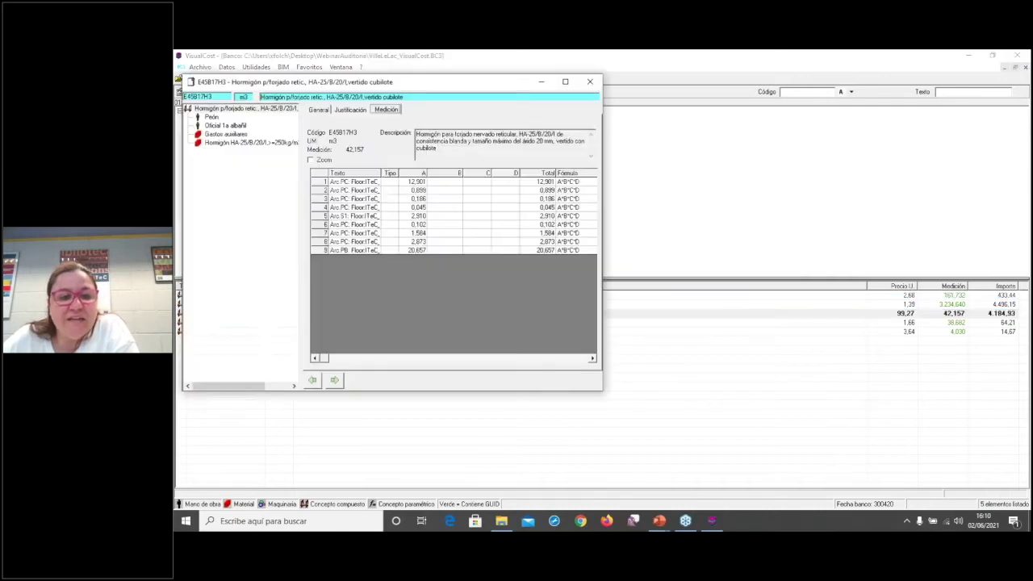
{"action": "left_click", "coordinate": [317, 110]}
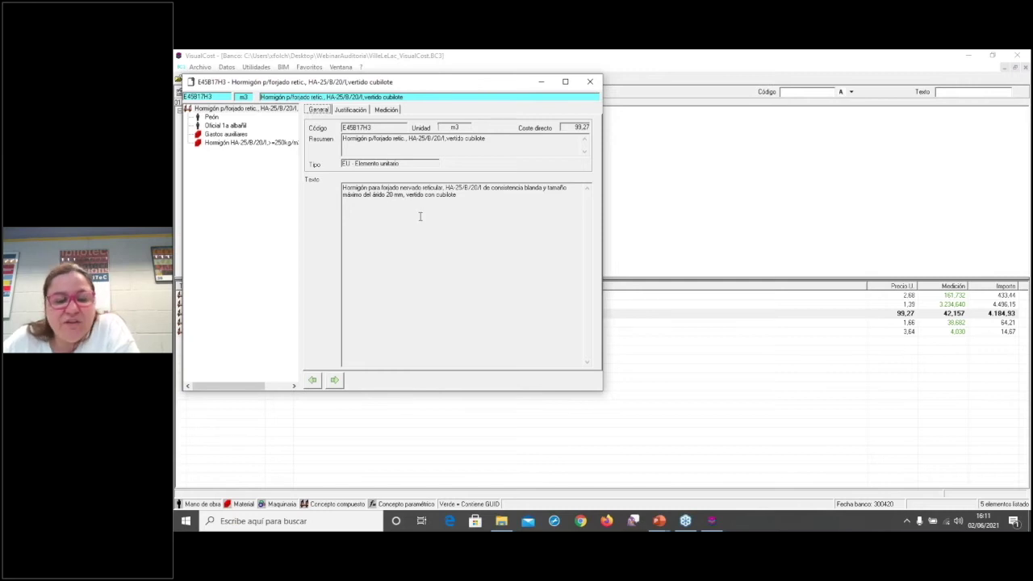
{"action": "left_click", "coordinate": [360, 110]}
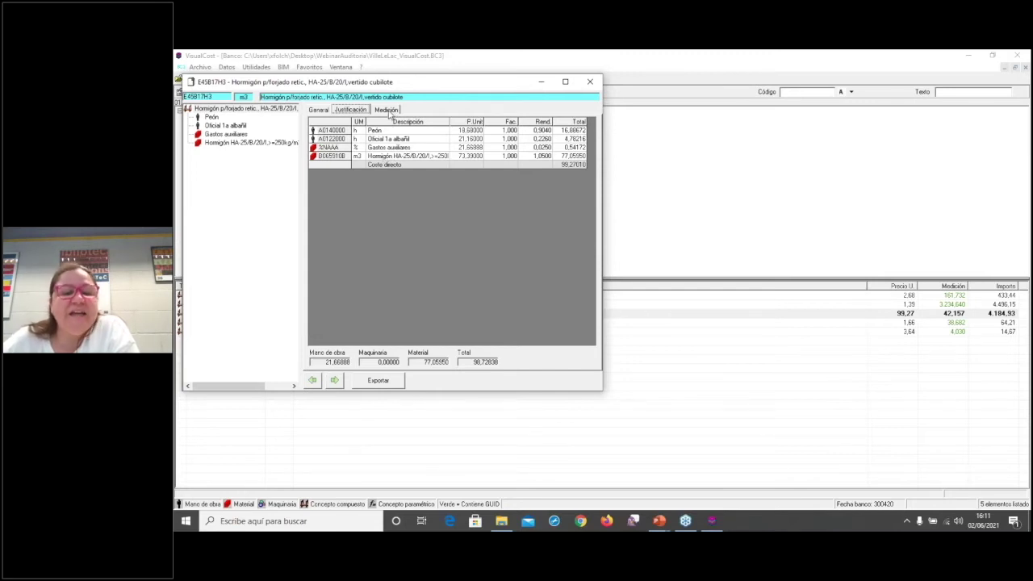
{"action": "left_click", "coordinate": [389, 111]}
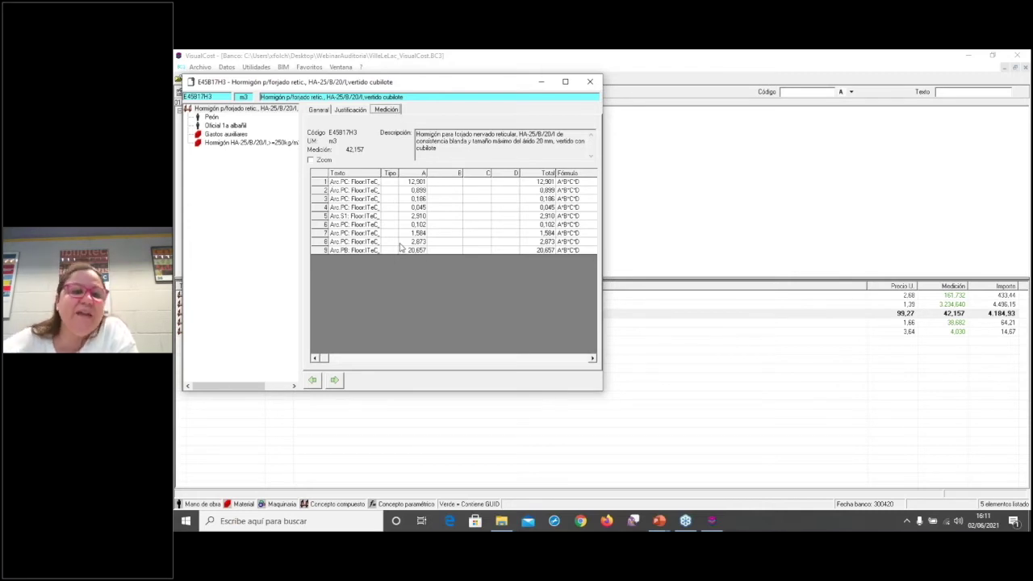
{"action": "left_click", "coordinate": [593, 83]}
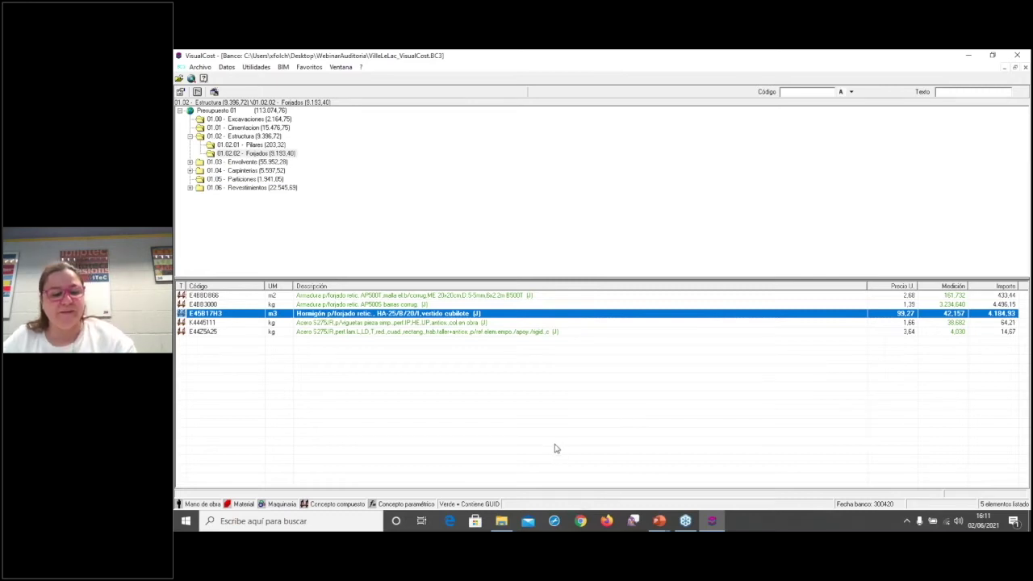
Switch to the running PowerPoint slide show and advance from the Auditoría 1 slide to the summary slide for Auditoría 2
{"action": "key", "text": "alt+Tab"}
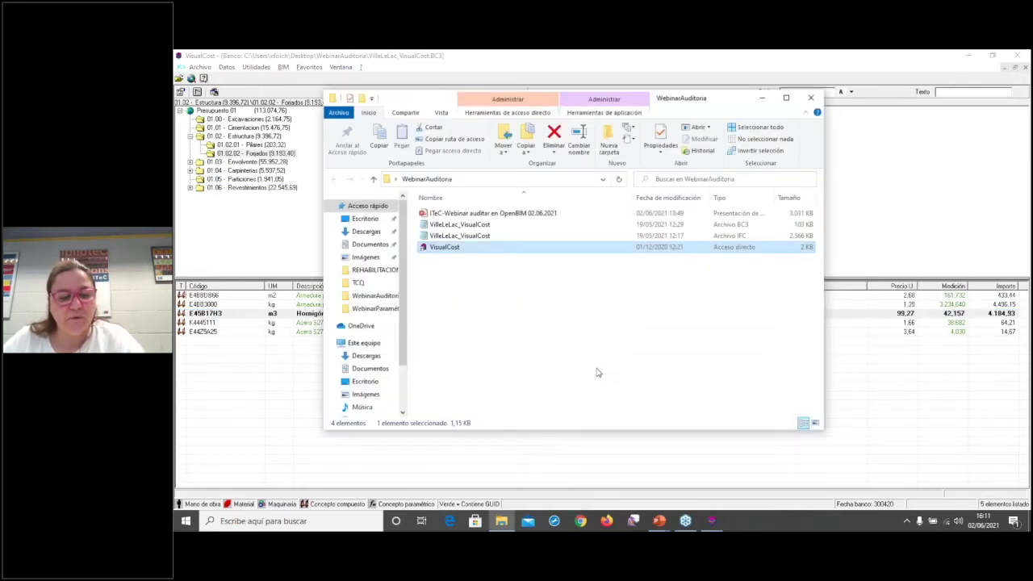
{"action": "key", "text": "alt+Tab"}
{"action": "key", "text": "alt+Tab"}
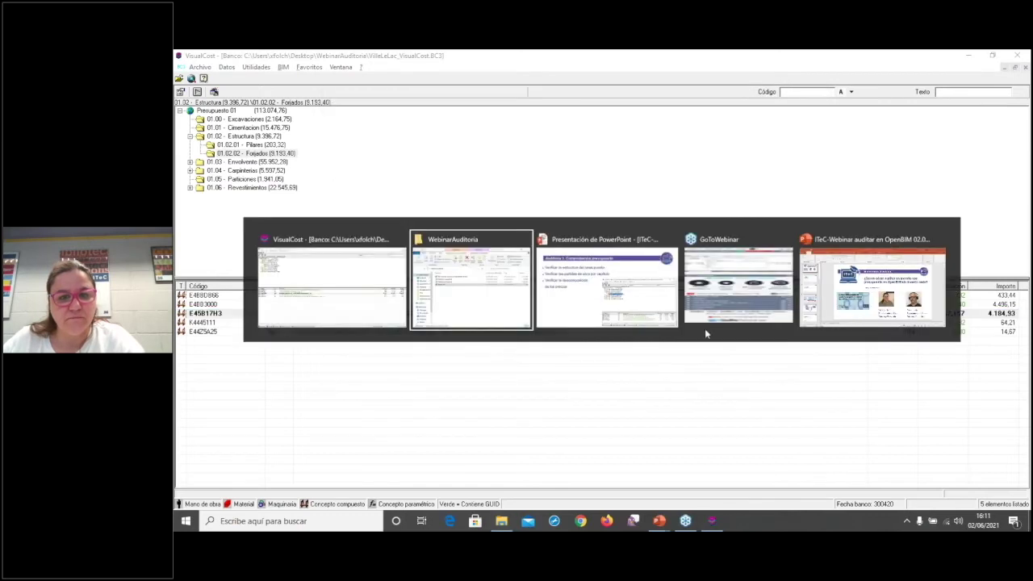
{"action": "left_click", "coordinate": [858, 284]}
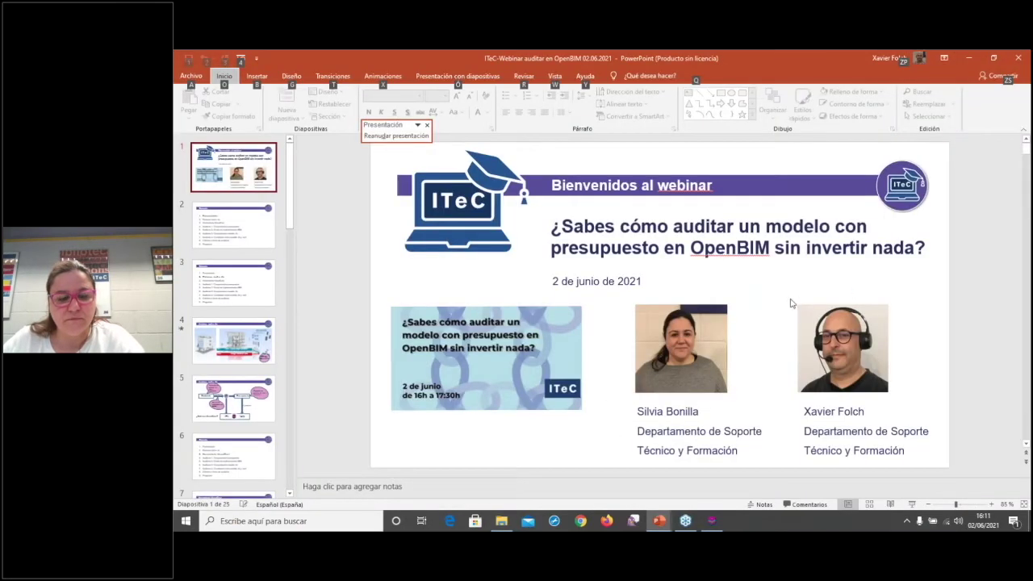
{"action": "key", "text": "alt+Tab"}
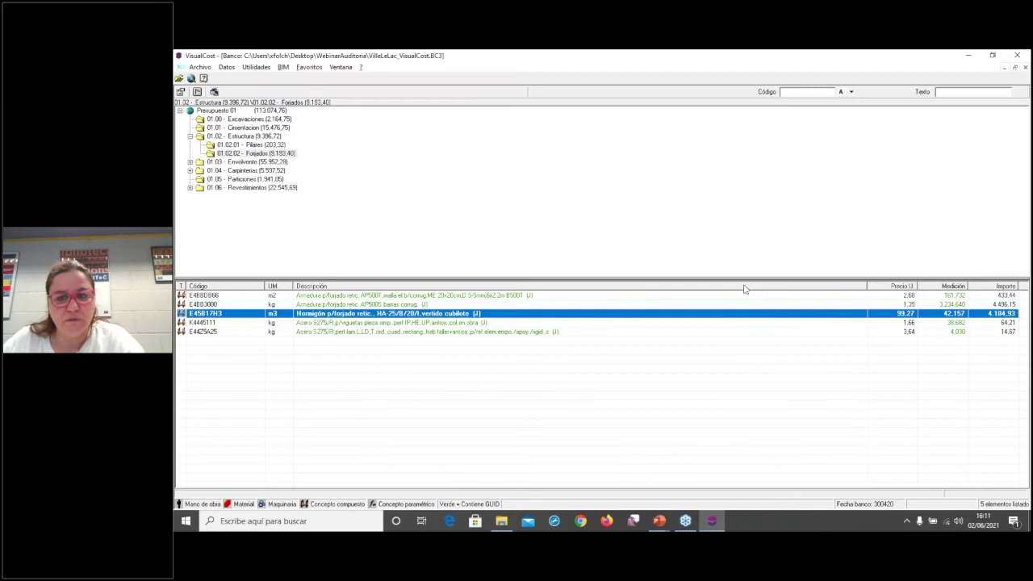
{"action": "key", "text": "alt+Tab"}
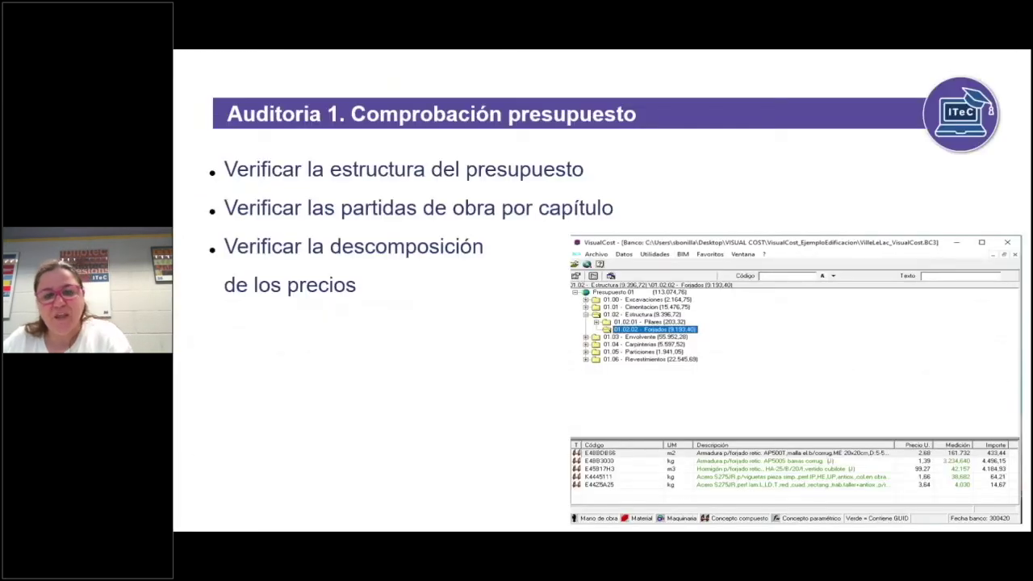
{"action": "key", "text": "Right"}
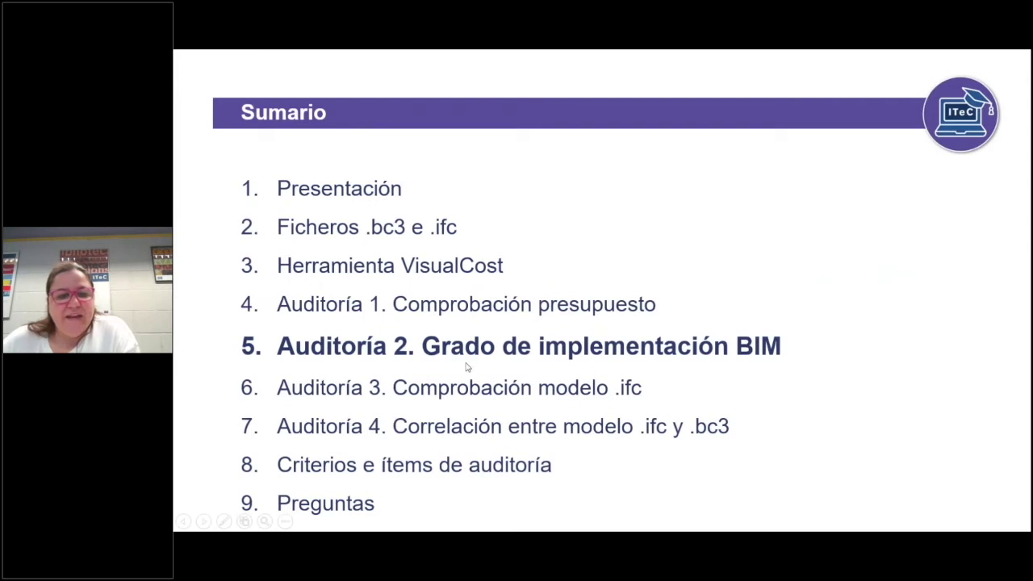
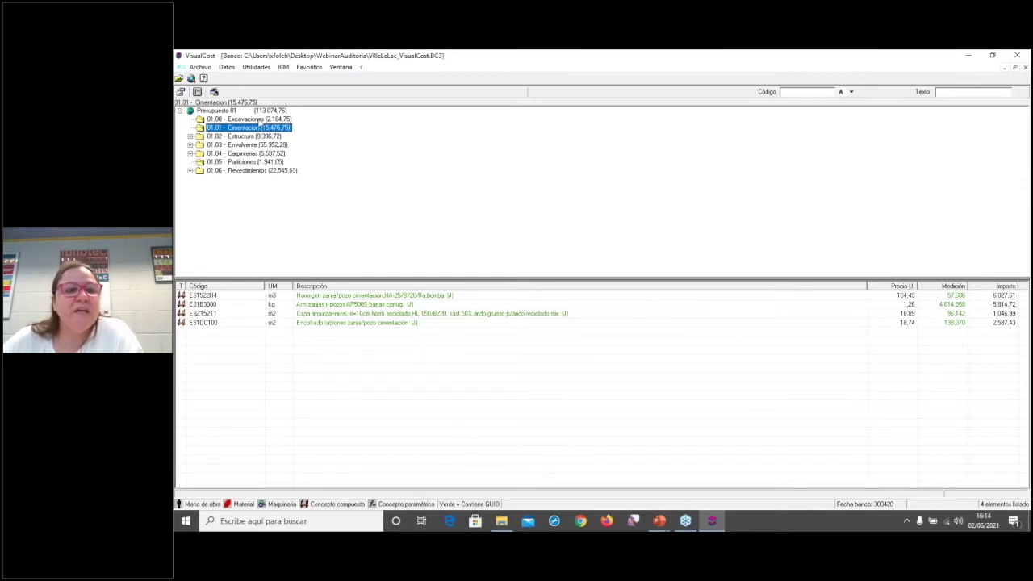
Check the work items of Excavaciones and of Envolvente's Fachadas and Muro Perimetral Exterior, expand Cubiertas, and return to the slide show
{"action": "left_click", "coordinate": [260, 119]}
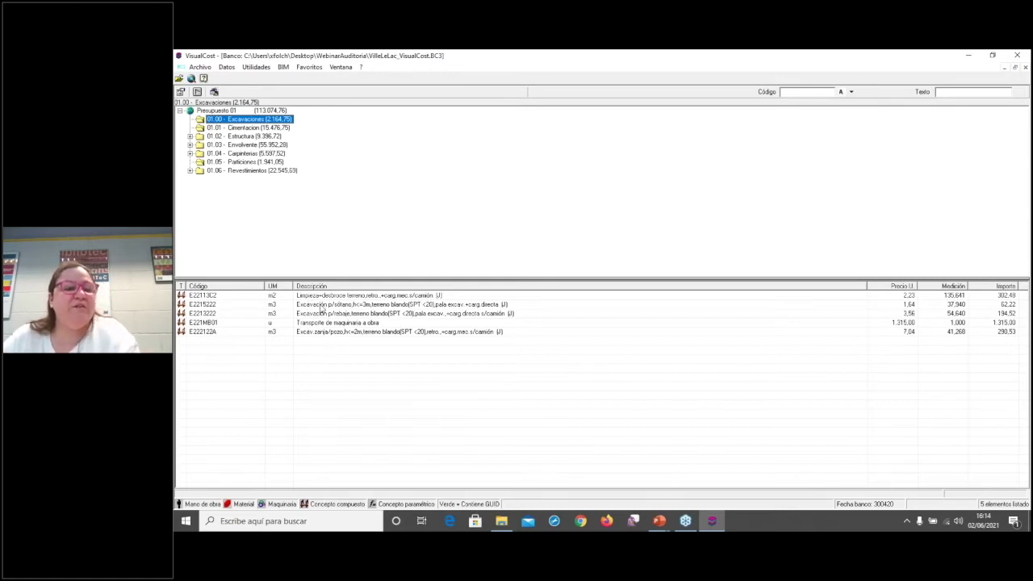
{"action": "double_click", "coordinate": [240, 135]}
{"action": "left_click", "coordinate": [252, 145]}
{"action": "double_click", "coordinate": [252, 161]}
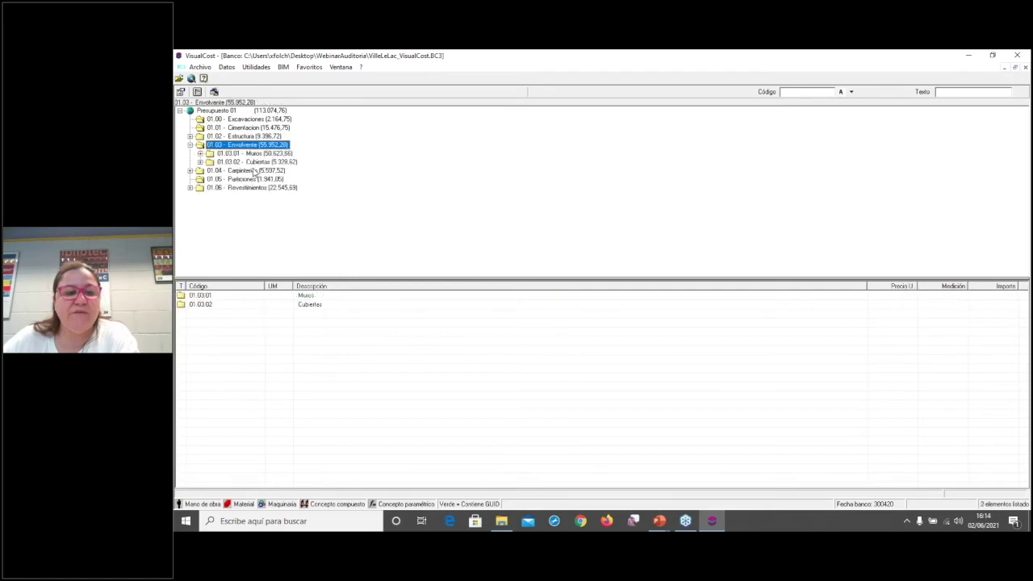
{"action": "double_click", "coordinate": [255, 154]}
{"action": "left_click", "coordinate": [264, 162]}
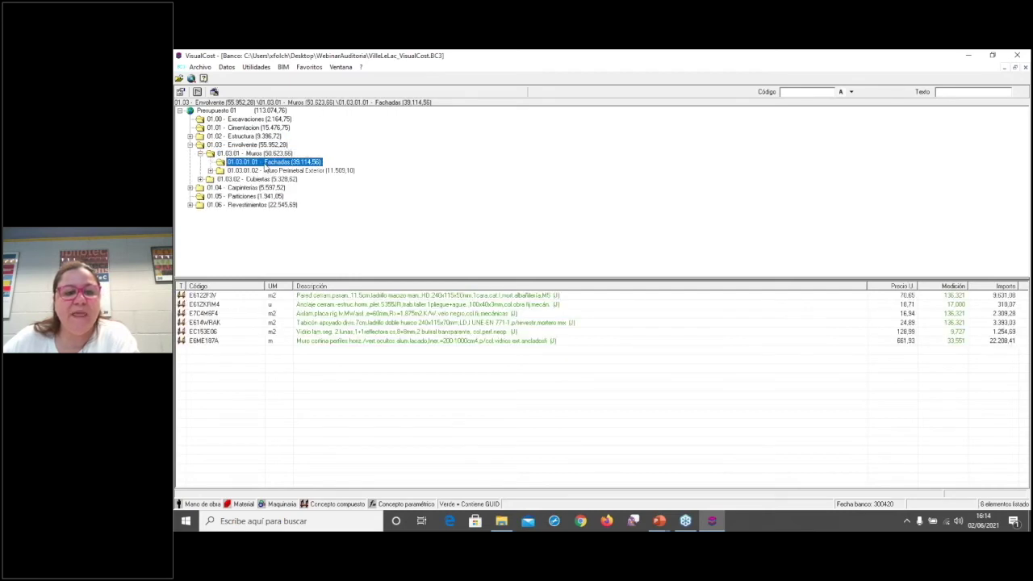
{"action": "left_click", "coordinate": [266, 171]}
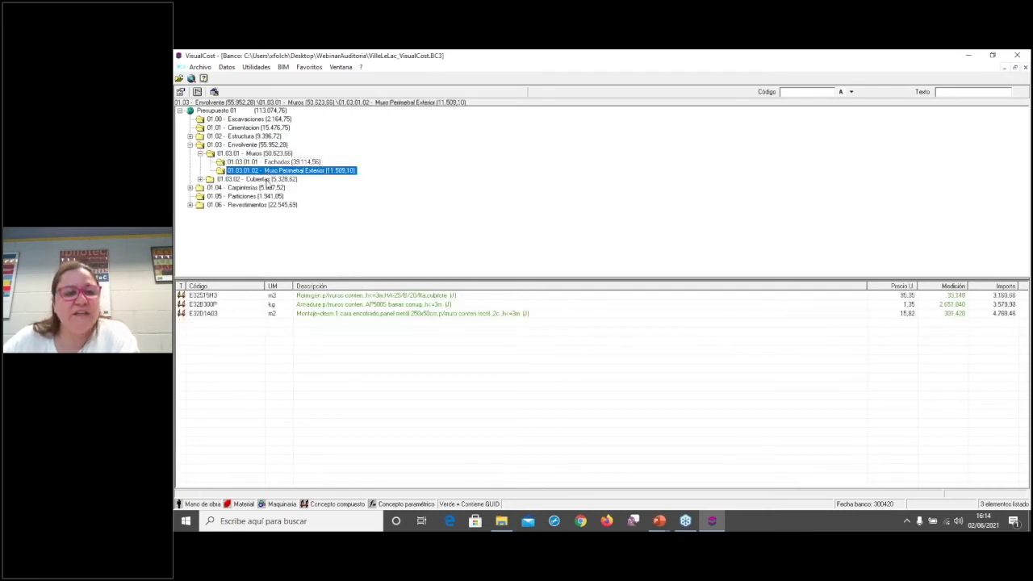
{"action": "double_click", "coordinate": [267, 179]}
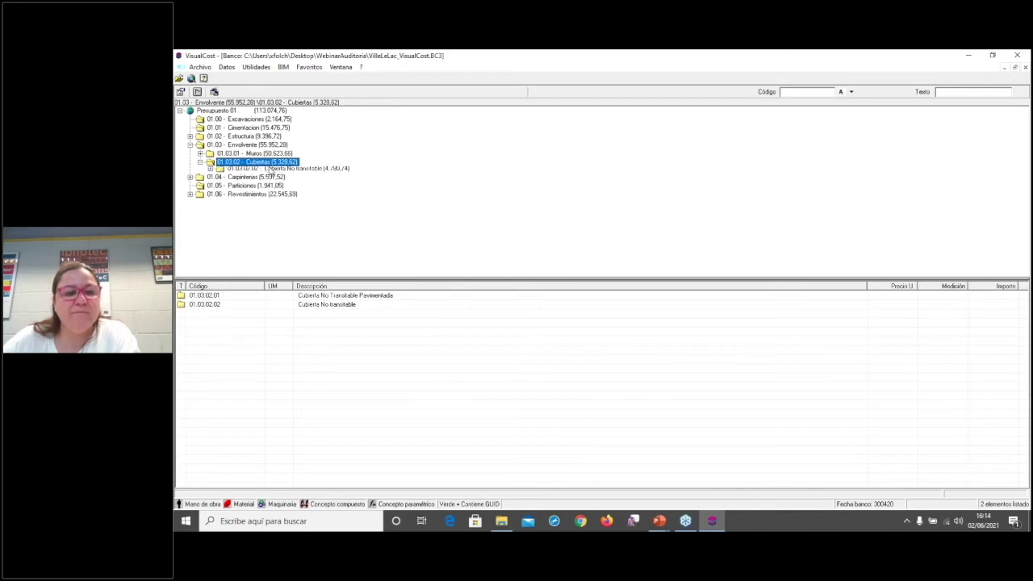
{"action": "key", "text": "alt+Tab"}
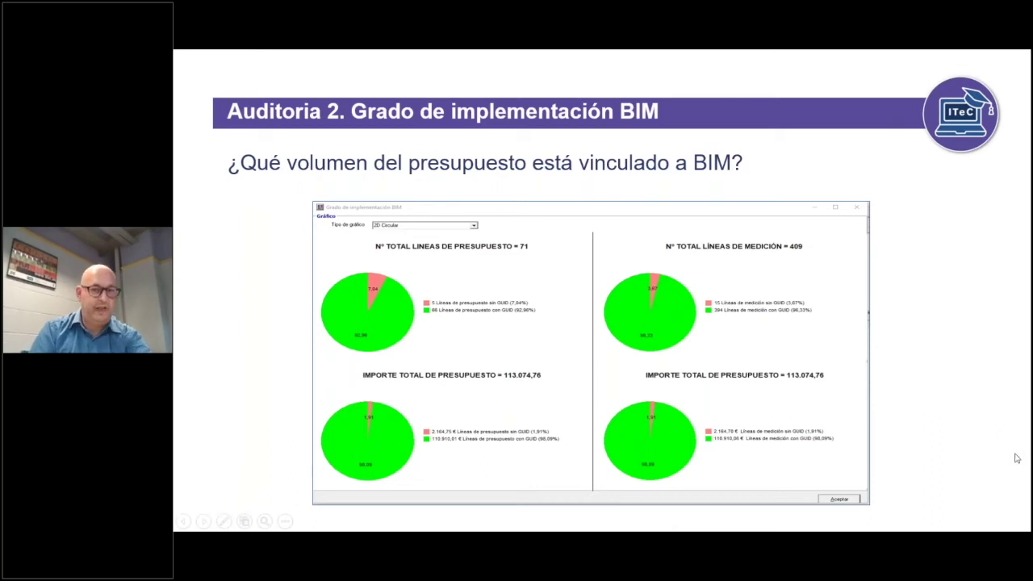
Advance the slide show to the Auditoría 3 summary slide and switch to the WebinarAuditoria folder window
{"action": "left_click", "coordinate": [908, 422]}
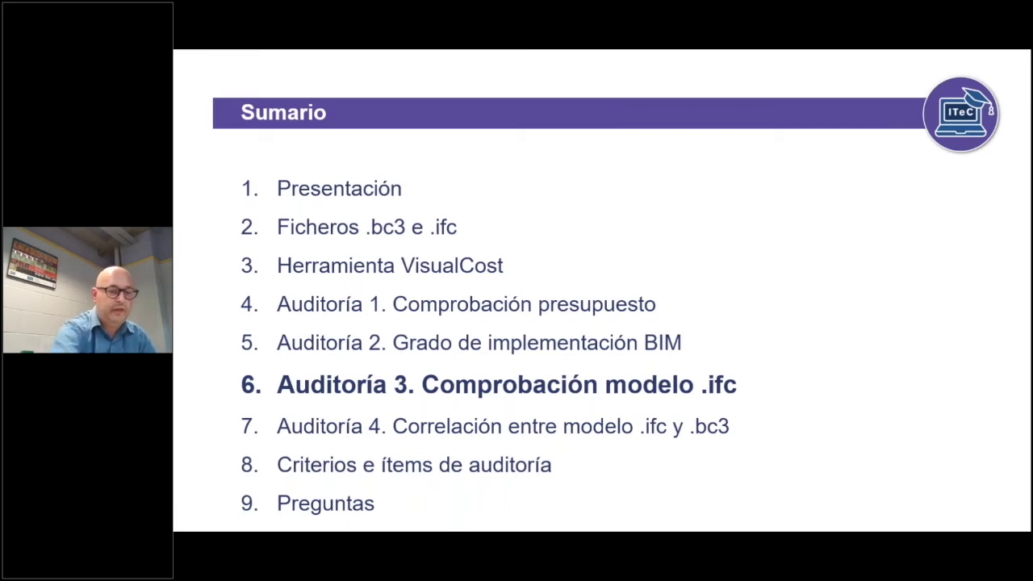
{"action": "key", "text": "alt+Tab"}
{"action": "key", "text": "Tab"}
{"action": "key", "text": "Tab"}
{"action": "key", "text": "shift+Tab"}
{"action": "key", "text": "shift+Tab"}
{"action": "key", "text": "Tab"}
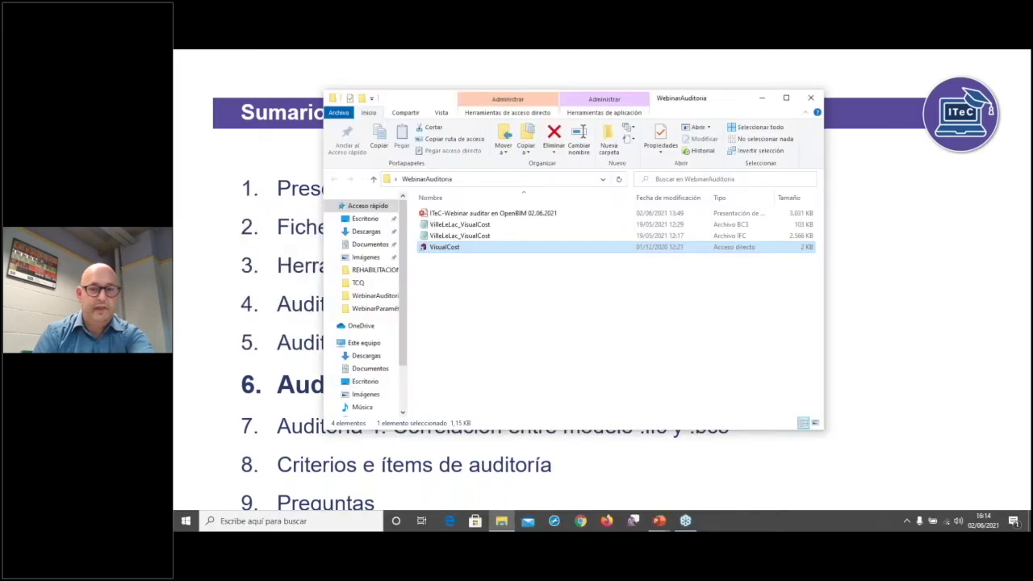
Start VisualCost from its shortcut and open the price bank VilleLeLac_VisualCost.BC3 from the WebinarAuditoria folder
{"action": "double_click", "coordinate": [446, 247]}
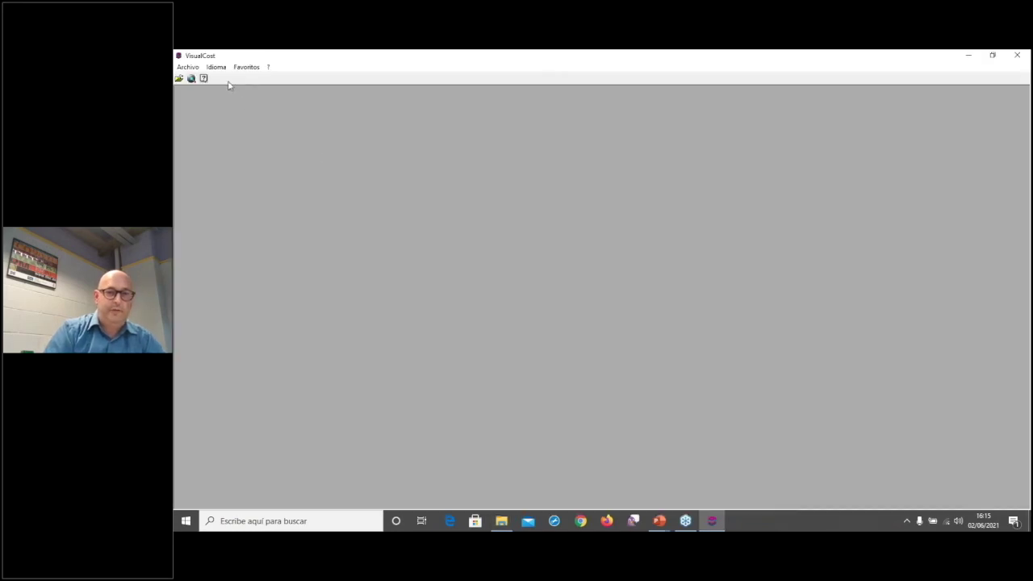
{"action": "left_click", "coordinate": [187, 68]}
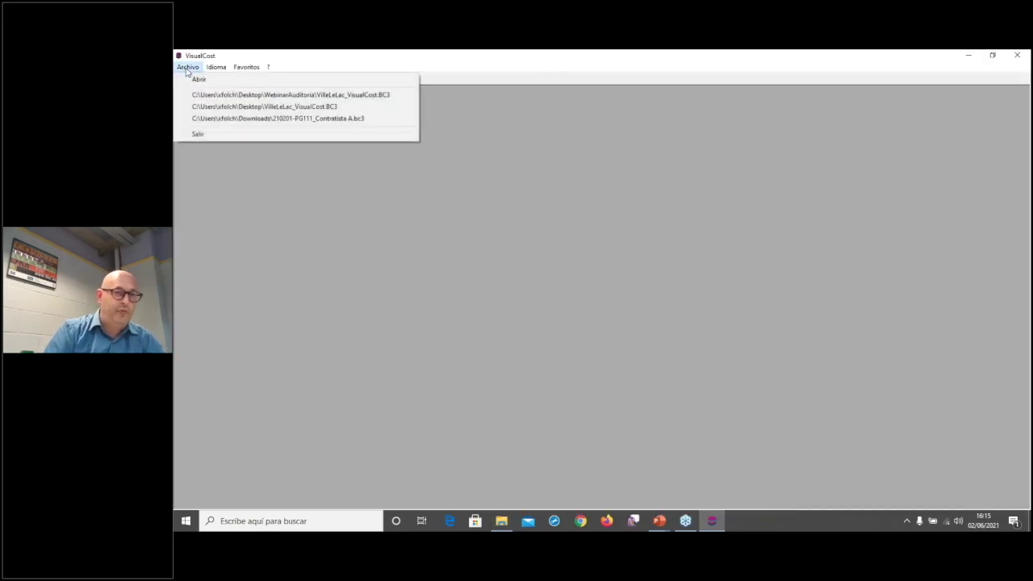
{"action": "left_click", "coordinate": [199, 80]}
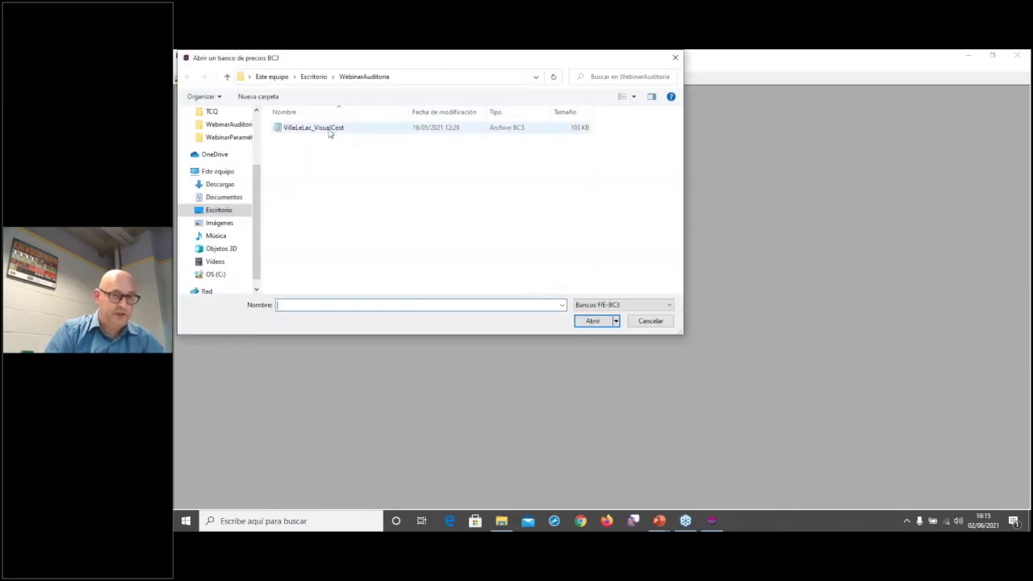
{"action": "left_click", "coordinate": [330, 132]}
{"action": "left_click", "coordinate": [593, 321]}
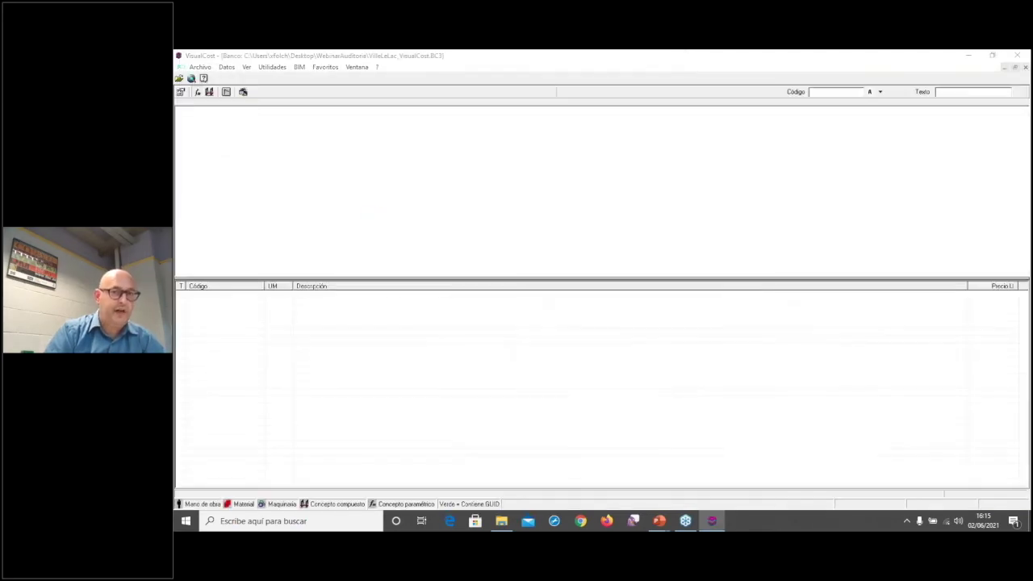
Launch the BIM Viewer from VisualCost, reduce the VisualCost window, and bring TCQ-BIM Viewer to the front
{"action": "left_click", "coordinate": [706, 396]}
{"action": "left_click", "coordinate": [283, 67]}
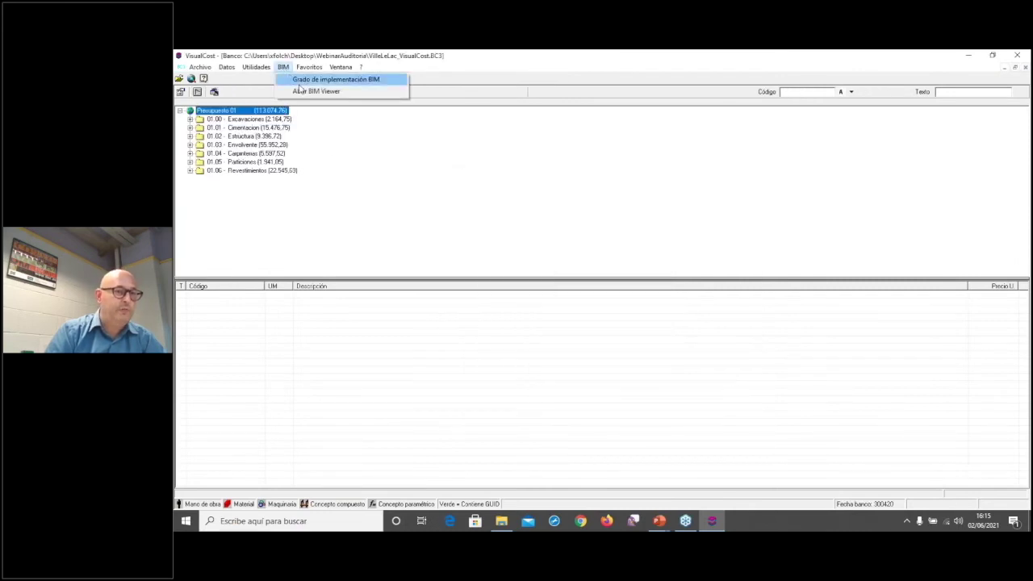
{"action": "left_click", "coordinate": [303, 93]}
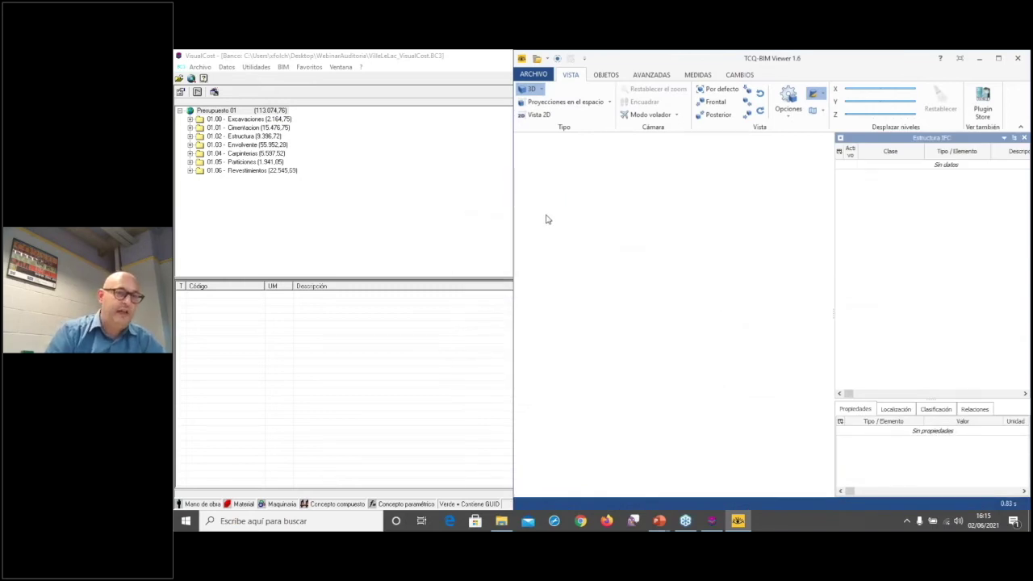
{"action": "double_click", "coordinate": [201, 56]}
{"action": "double_click", "coordinate": [503, 57]}
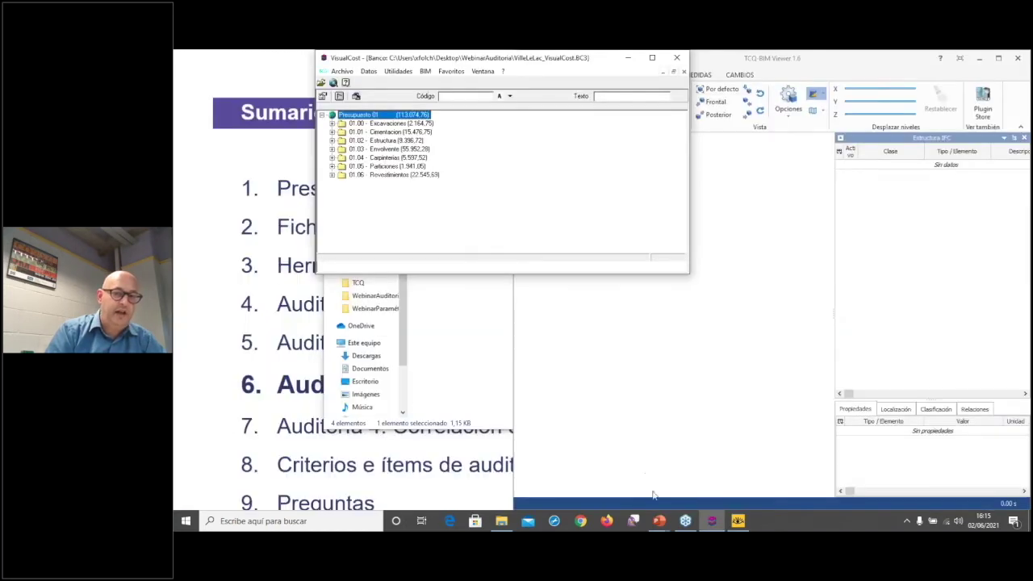
{"action": "left_click", "coordinate": [737, 521]}
Open the model VilleLeLac_VisualCost.ifc in the viewer and widen the viewer window to cover most of the screen
{"action": "left_click", "coordinate": [533, 74]}
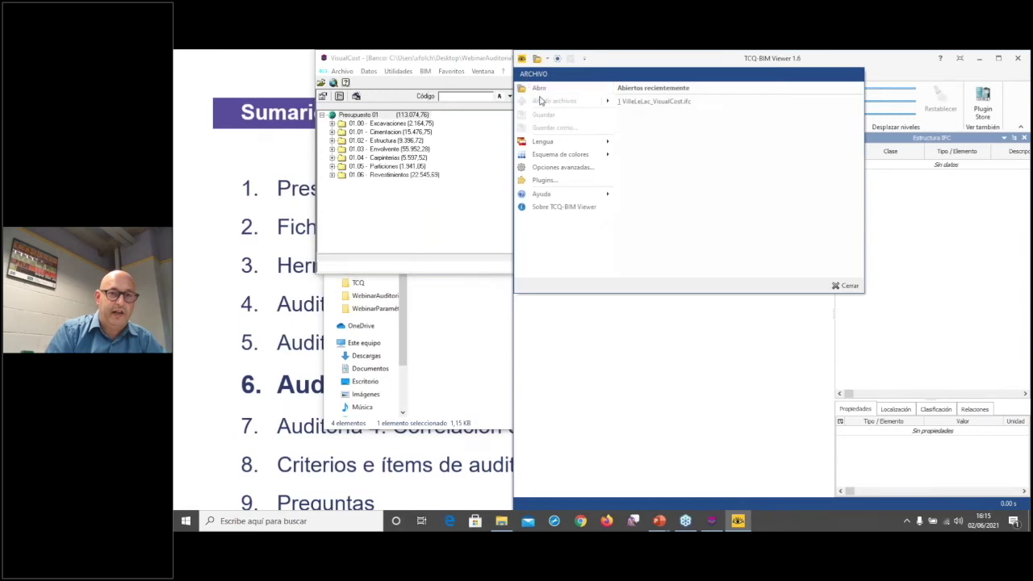
{"action": "left_click", "coordinate": [539, 90]}
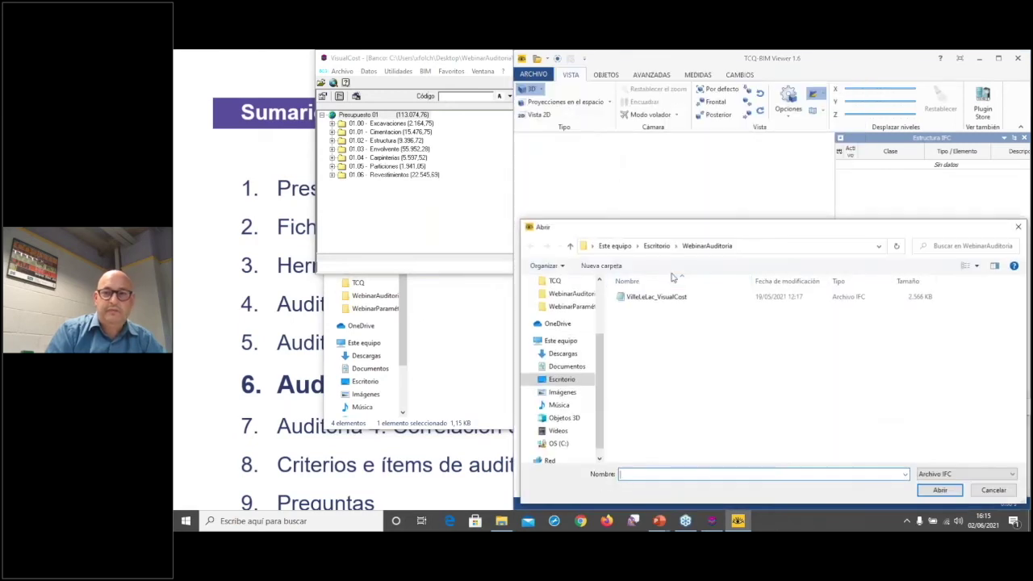
{"action": "left_click", "coordinate": [656, 299]}
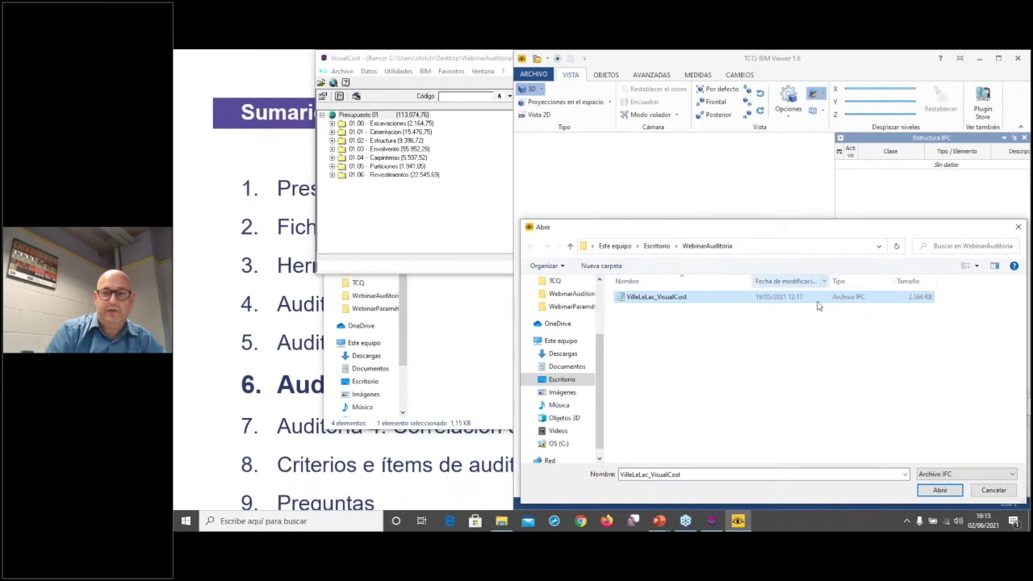
{"action": "left_click", "coordinate": [940, 490]}
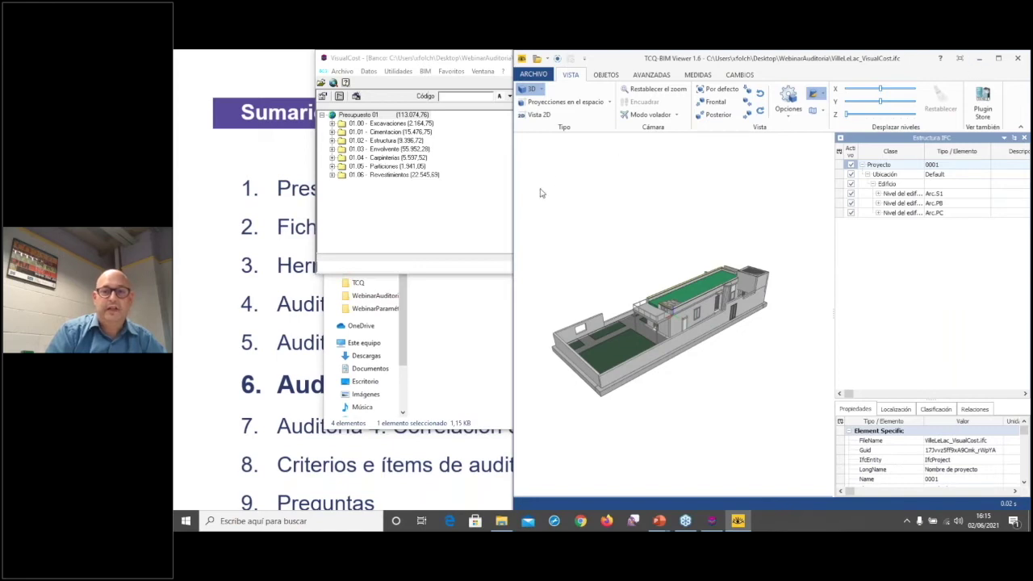
{"action": "left_click_drag", "start_coordinate": [511, 200], "coordinate": [266, 197]}
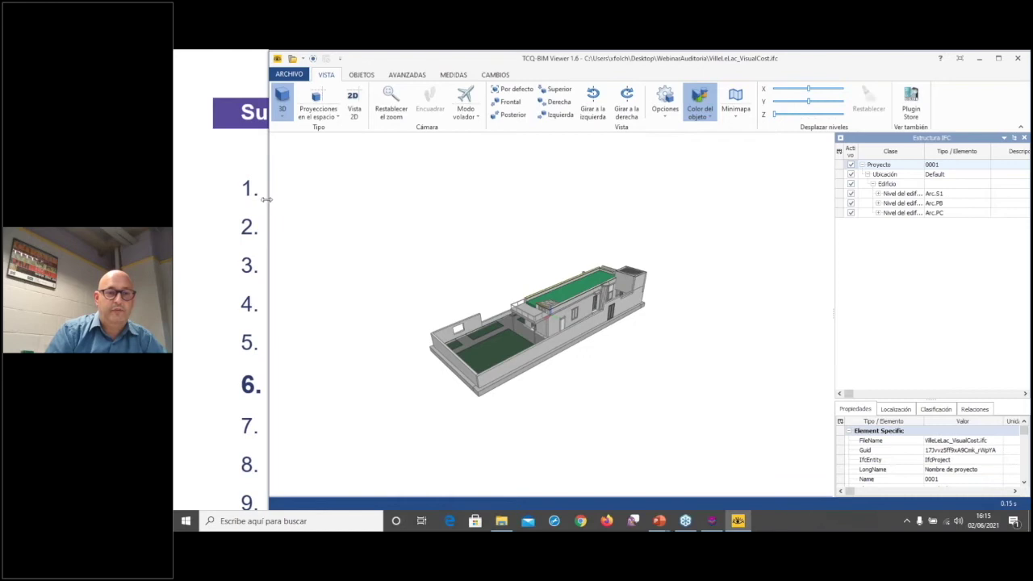
{"action": "left_click_drag", "start_coordinate": [267, 198], "coordinate": [216, 194]}
Examine the exterior of the Ville Le Lac model up close and from its opposite side
{"action": "scroll", "coordinate": [577, 295], "scroll_direction": "up", "scroll_amount": 3}
{"action": "scroll", "coordinate": [557, 292], "scroll_direction": "down", "scroll_amount": 5}
{"action": "scroll", "coordinate": [516, 289], "scroll_direction": "up", "scroll_amount": 6}
{"action": "scroll", "coordinate": [502, 289], "scroll_direction": "down", "scroll_amount": 5}
{"action": "scroll", "coordinate": [500, 295], "scroll_direction": "up", "scroll_amount": 6}
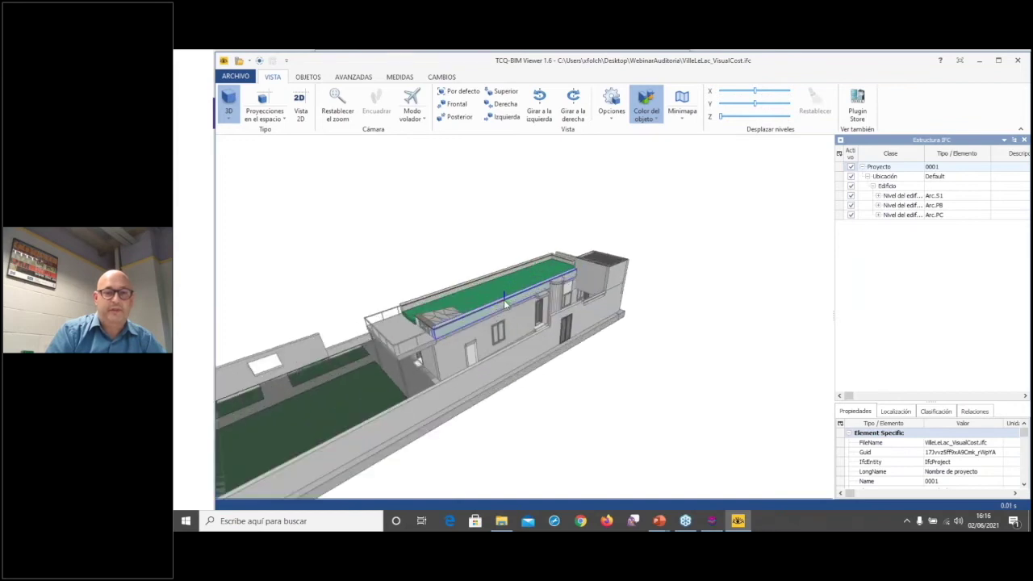
{"action": "left_click_drag", "start_coordinate": [502, 298], "coordinate": [637, 289]}
{"action": "scroll", "coordinate": [590, 273], "scroll_direction": "up", "scroll_amount": 2}
{"action": "scroll", "coordinate": [590, 273], "scroll_direction": "down", "scroll_amount": 2}
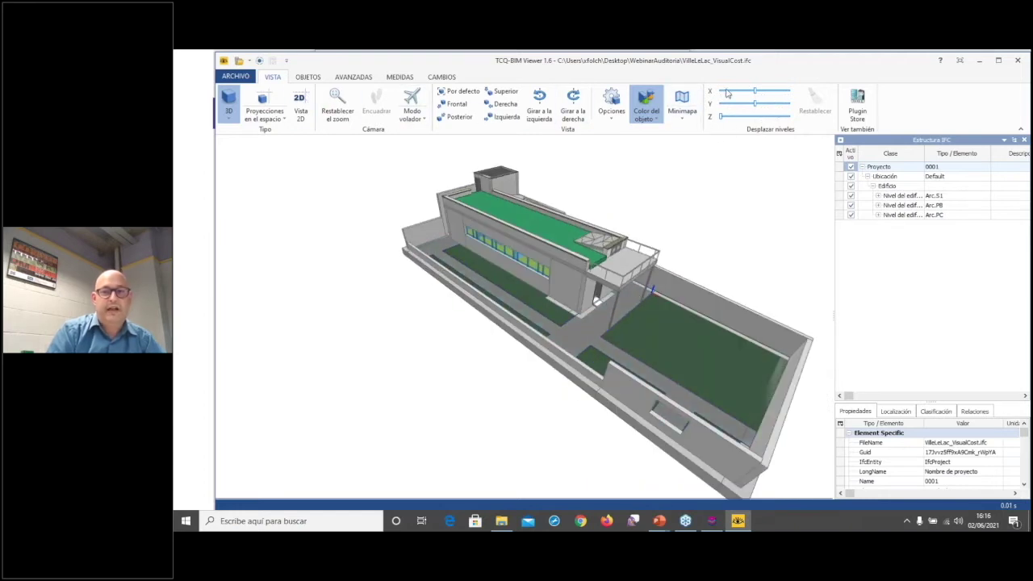
Displace the building levels along the Z, X and Y axes, inspect the separated storeys, and reset the displacement
{"action": "left_click_drag", "start_coordinate": [723, 117], "coordinate": [747, 118]}
{"action": "scroll", "coordinate": [759, 125], "scroll_direction": "down", "scroll_amount": 5}
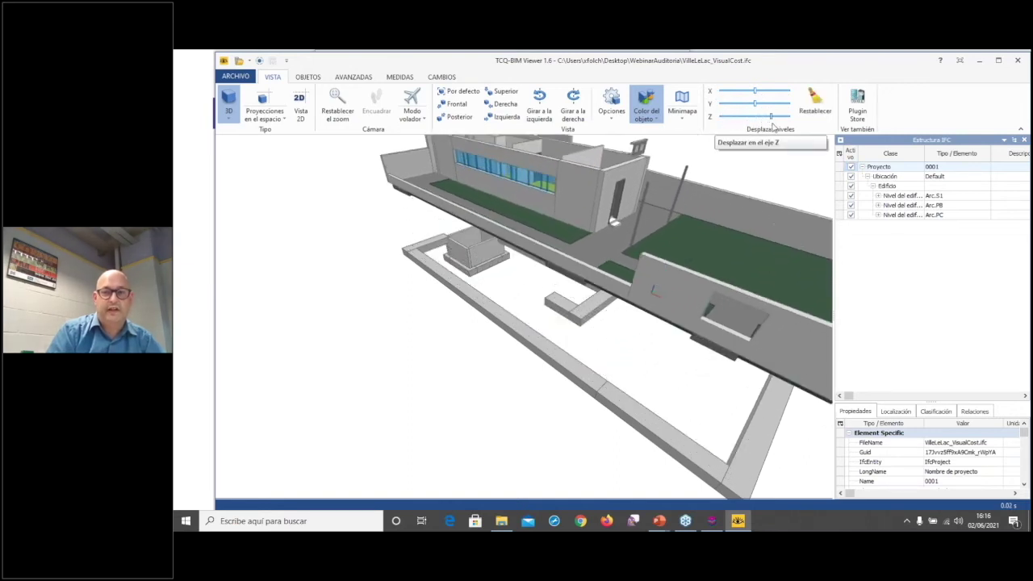
{"action": "scroll", "coordinate": [750, 121], "scroll_direction": "up", "scroll_amount": 3}
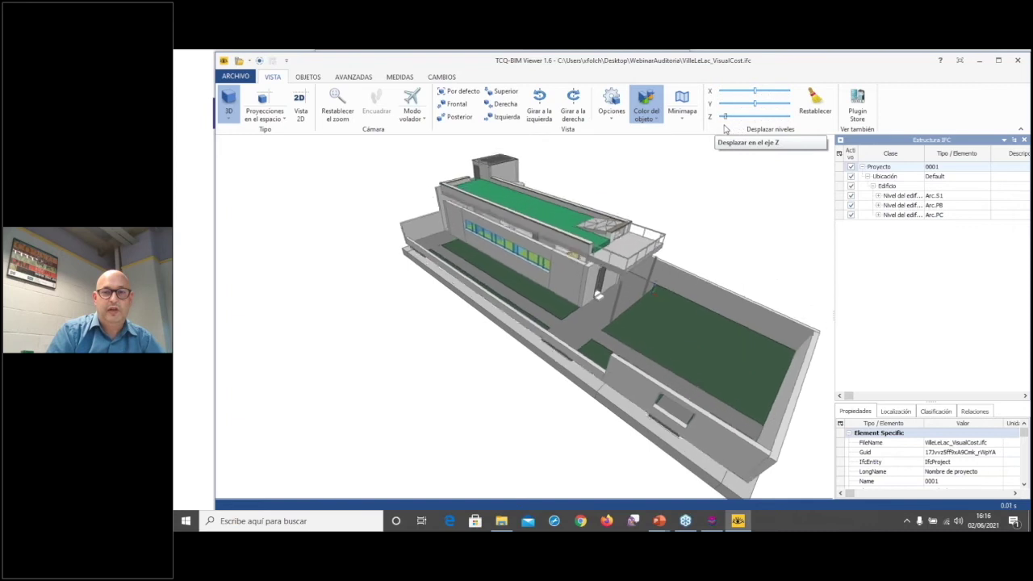
{"action": "left_click_drag", "start_coordinate": [628, 258], "coordinate": [508, 334]}
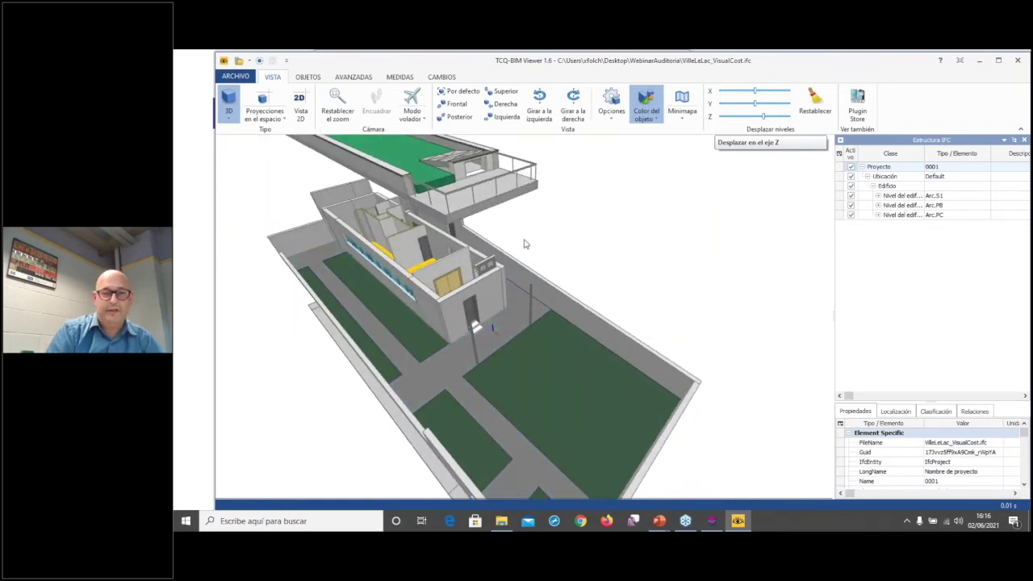
{"action": "left_click_drag", "start_coordinate": [602, 239], "coordinate": [556, 194]}
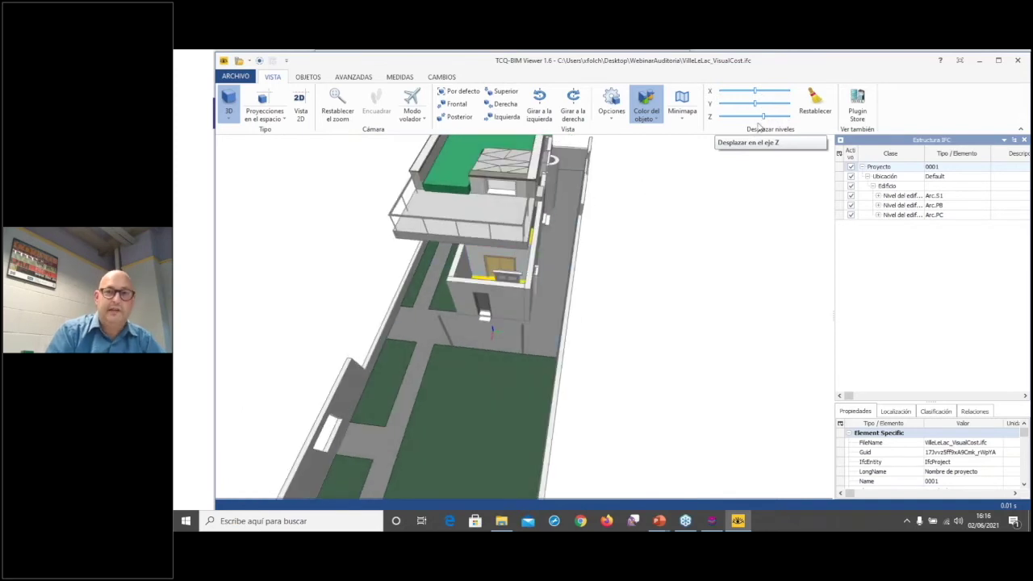
{"action": "left_click_drag", "start_coordinate": [763, 117], "coordinate": [779, 104]}
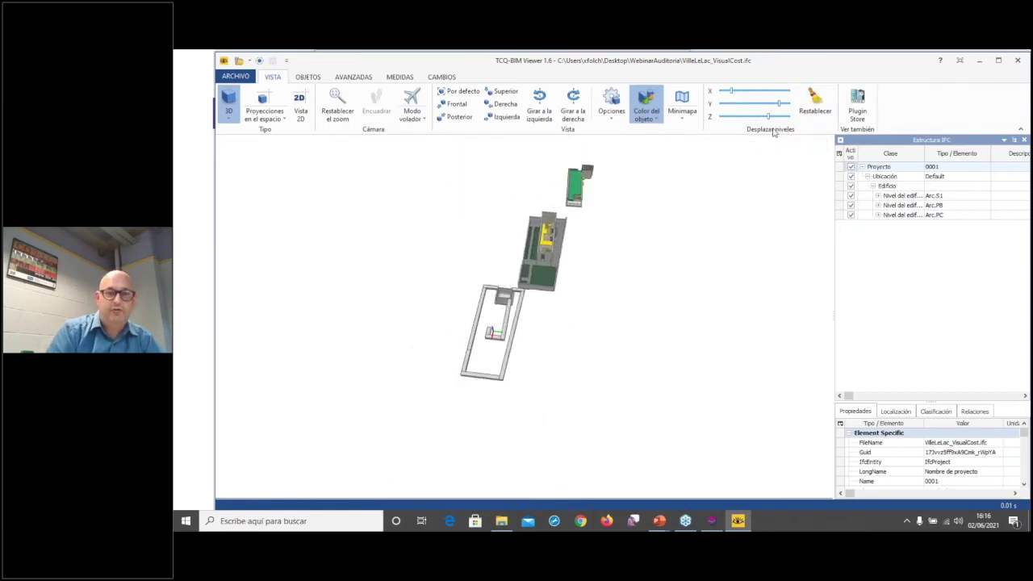
{"action": "left_click", "coordinate": [817, 104]}
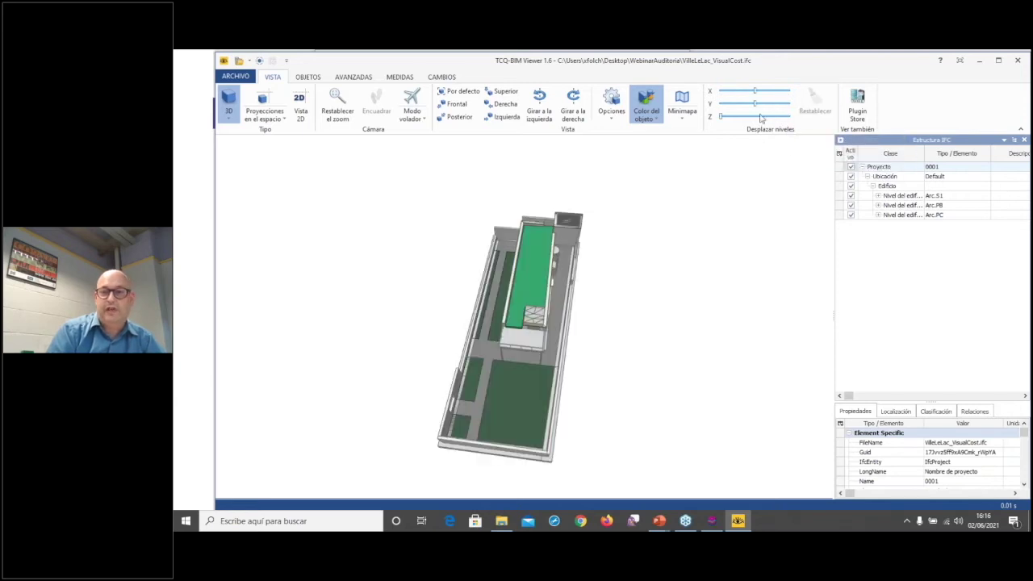
Displace the building levels fully along the Y axis and inspect the foundation, ground floor interior and roof side by side
{"action": "left_click_drag", "start_coordinate": [756, 108], "coordinate": [796, 109]}
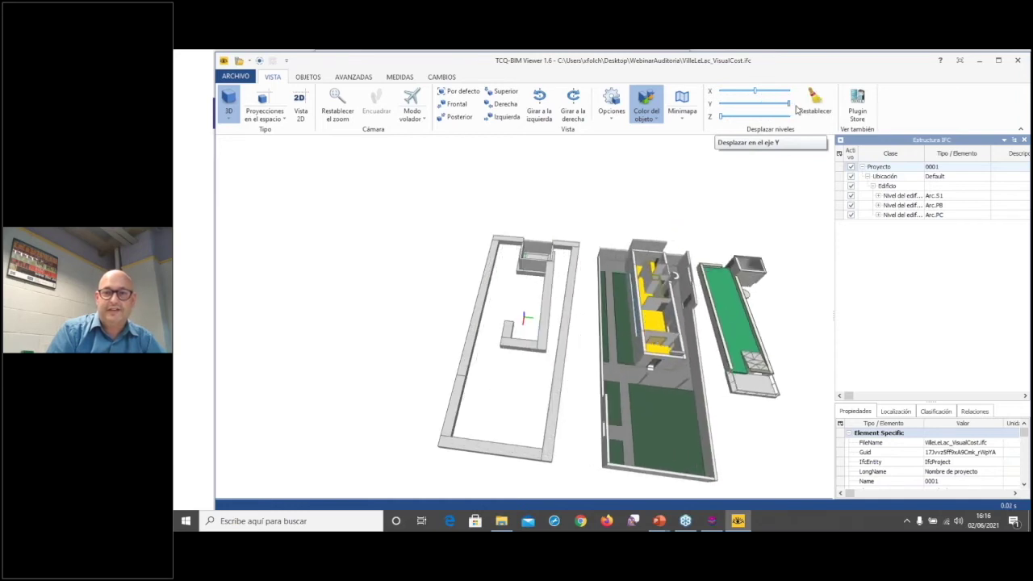
{"action": "left_click_drag", "start_coordinate": [711, 254], "coordinate": [610, 224]}
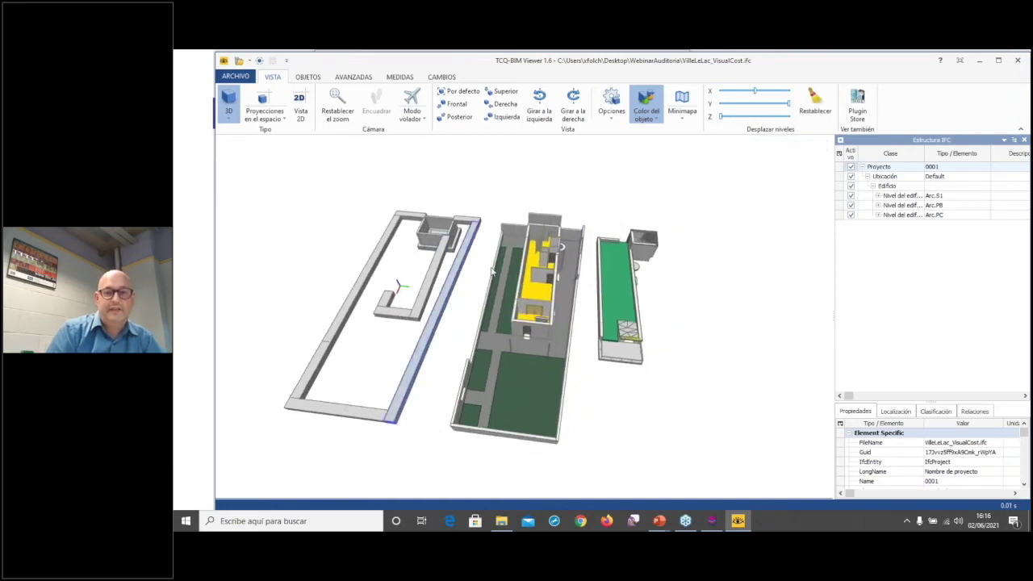
{"action": "left_click_drag", "start_coordinate": [637, 306], "coordinate": [640, 330]}
{"action": "scroll", "coordinate": [588, 289], "scroll_direction": "up", "scroll_amount": 5}
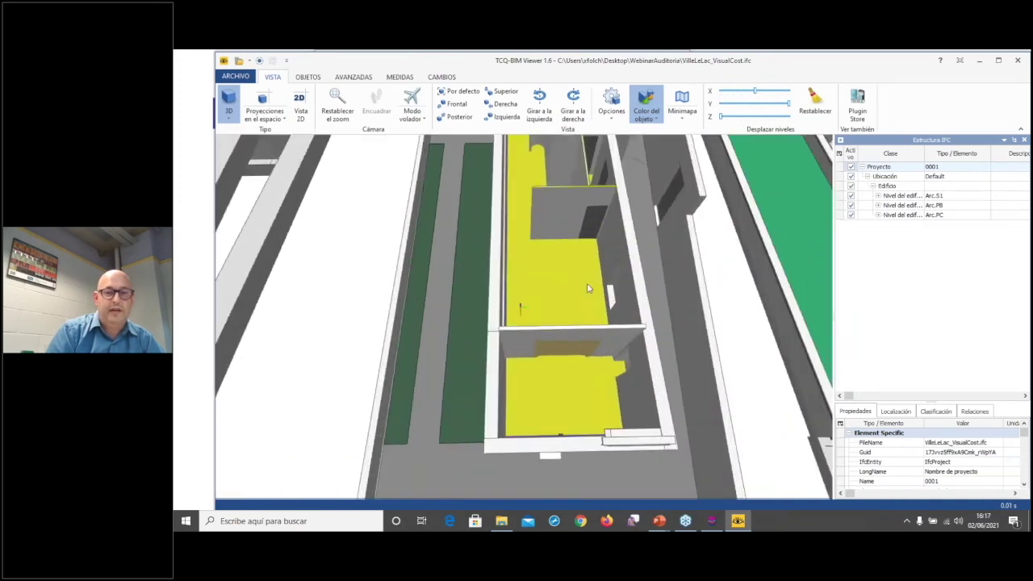
{"action": "scroll", "coordinate": [588, 288], "scroll_direction": "down", "scroll_amount": 5}
{"action": "scroll", "coordinate": [574, 281], "scroll_direction": "up", "scroll_amount": 5}
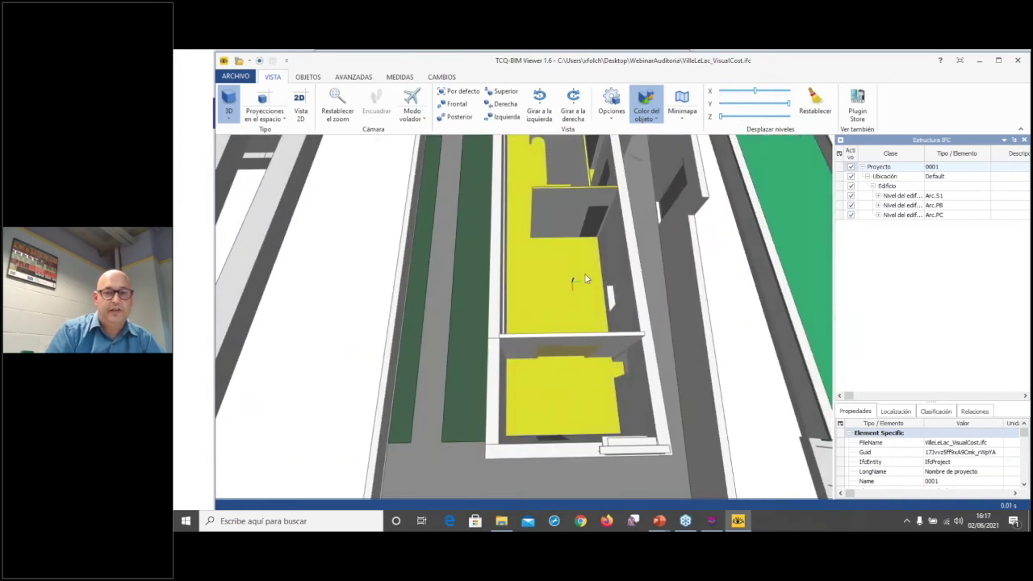
{"action": "scroll", "coordinate": [539, 271], "scroll_direction": "down", "scroll_amount": 6}
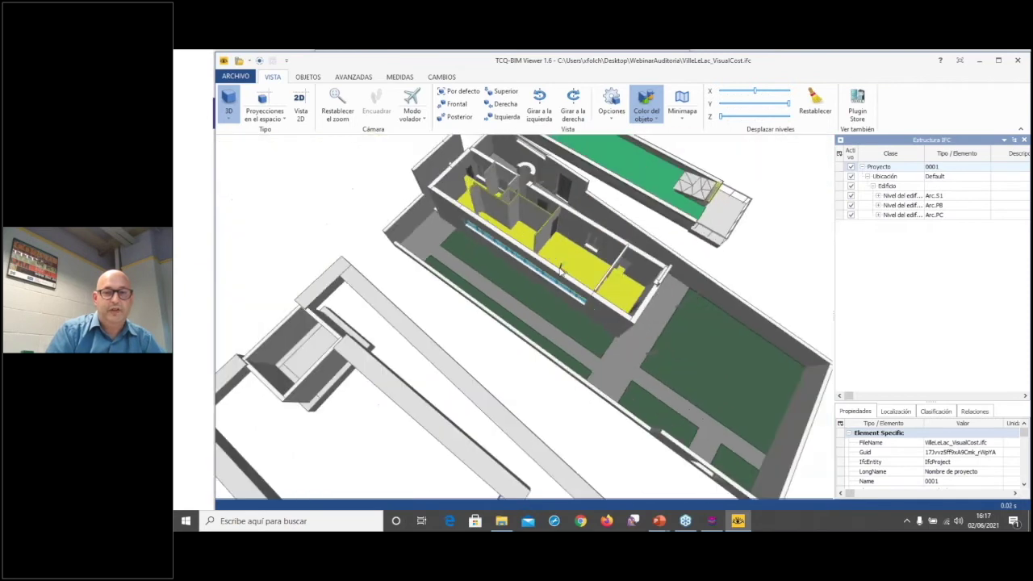
{"action": "left_click_drag", "start_coordinate": [712, 292], "coordinate": [724, 249]}
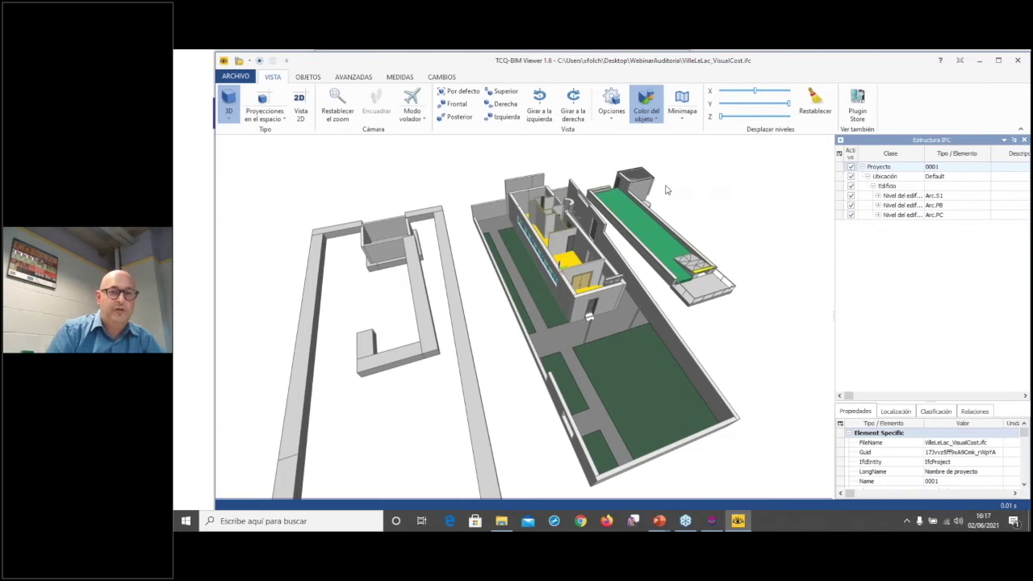
List the model's objects by type, return to the IFC structure list, and widen its panel
{"action": "left_click", "coordinate": [307, 77]}
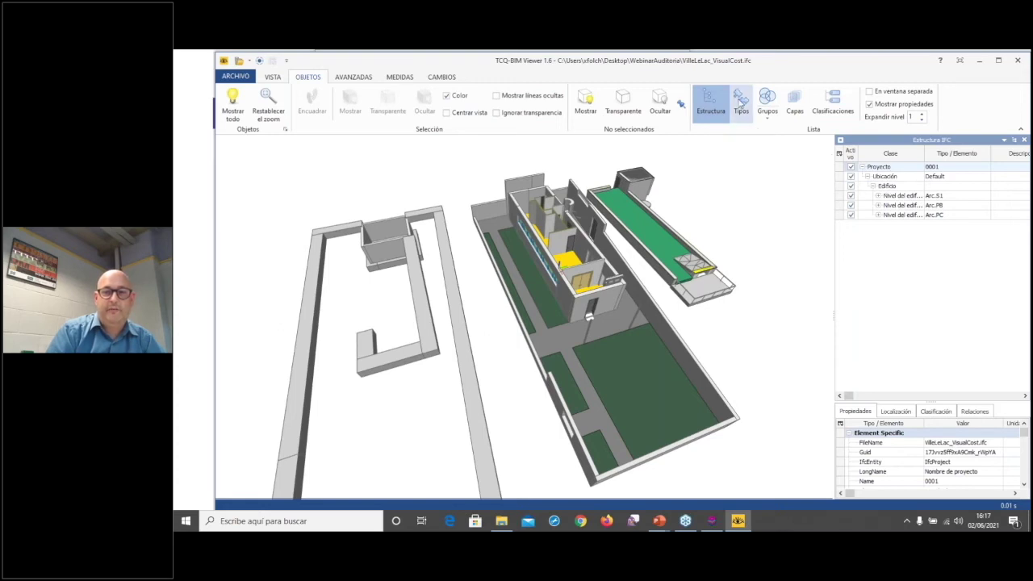
{"action": "left_click", "coordinate": [741, 103]}
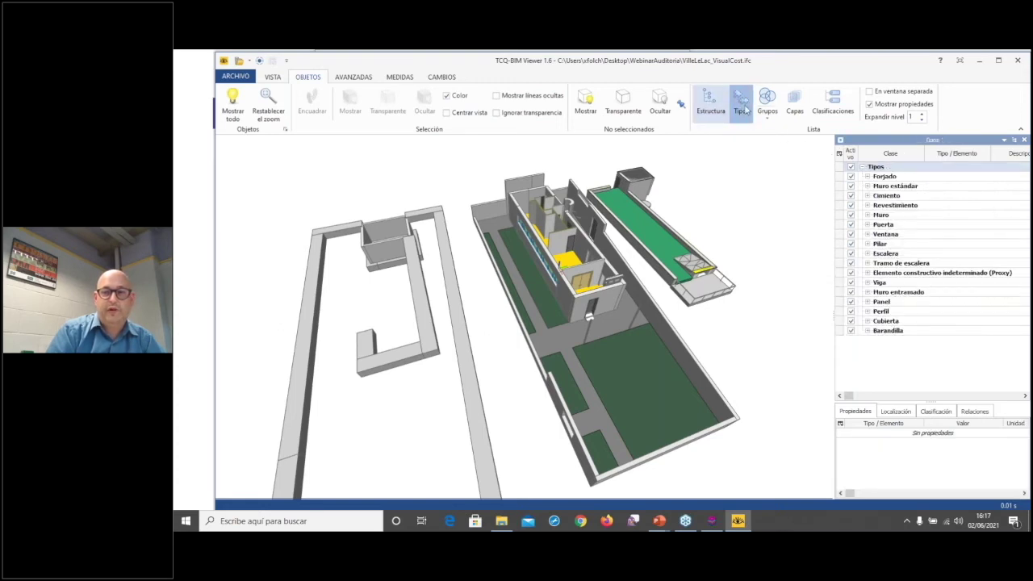
{"action": "left_click", "coordinate": [710, 111]}
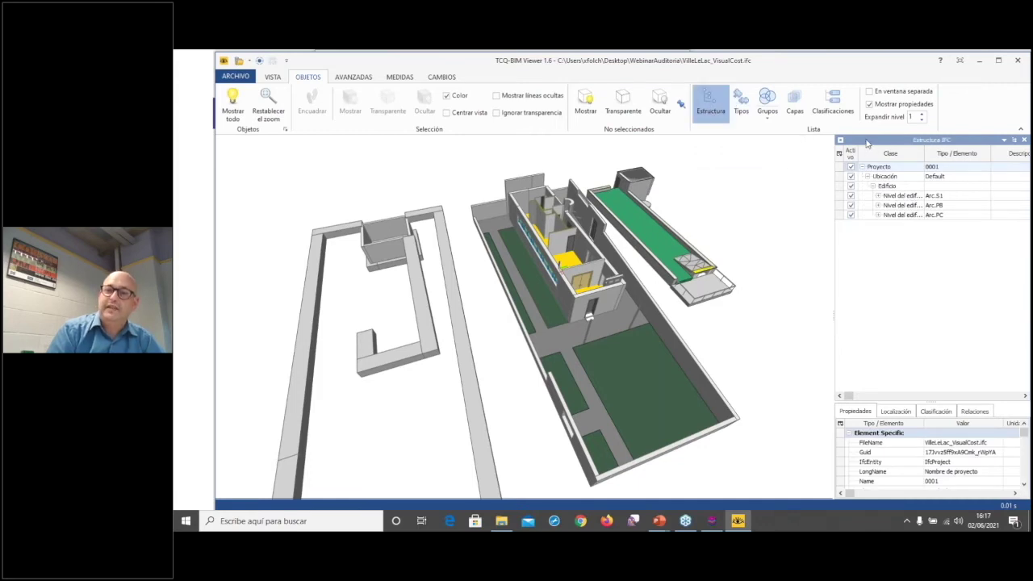
{"action": "left_click_drag", "start_coordinate": [832, 178], "coordinate": [725, 171]}
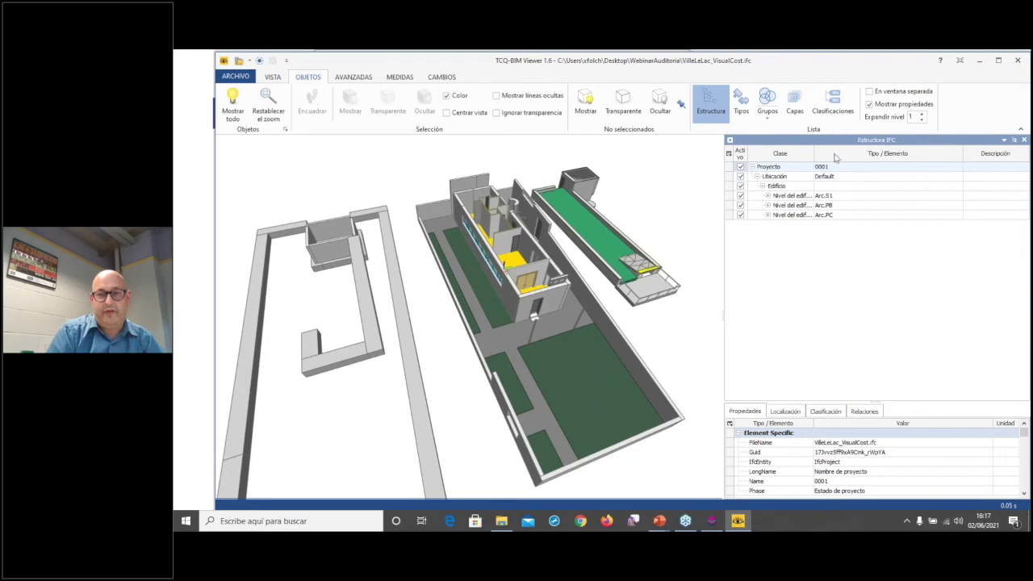
Highlight the whole project, its location, the building and the Arc.S1 level in turn from the IFC structure
{"action": "left_click", "coordinate": [781, 168]}
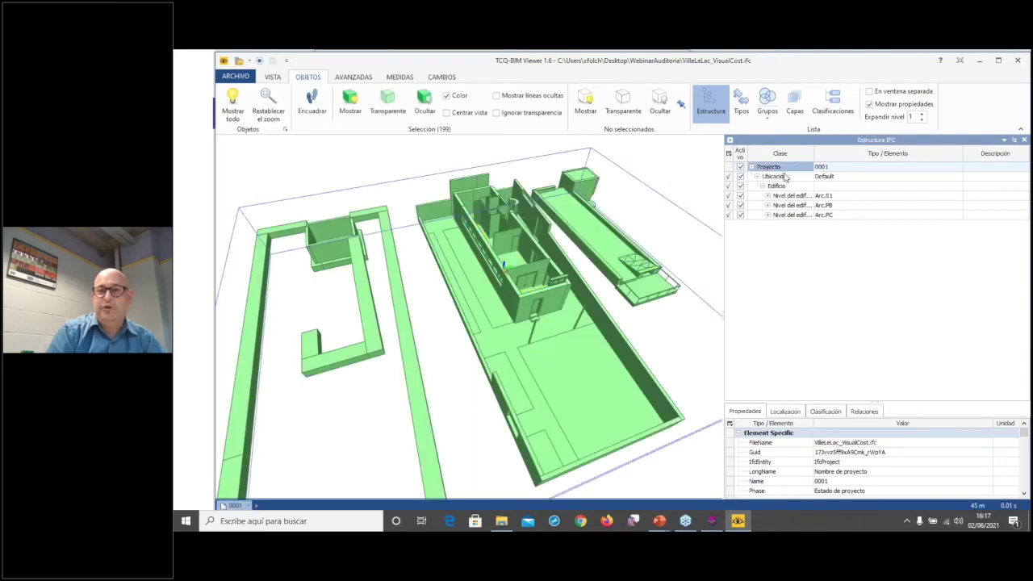
{"action": "left_click", "coordinate": [775, 177]}
{"action": "left_click", "coordinate": [776, 187]}
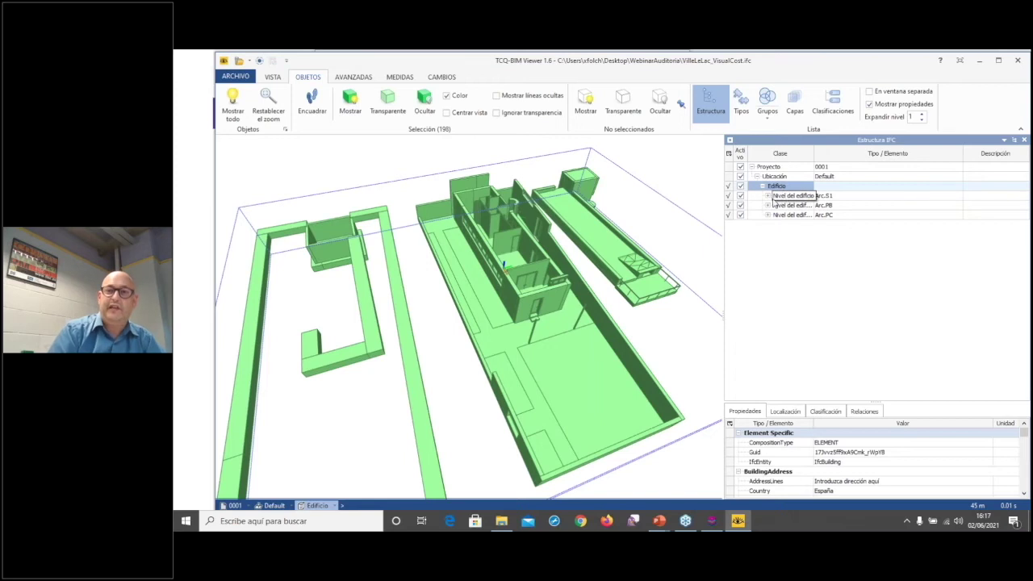
{"action": "left_click", "coordinate": [792, 197]}
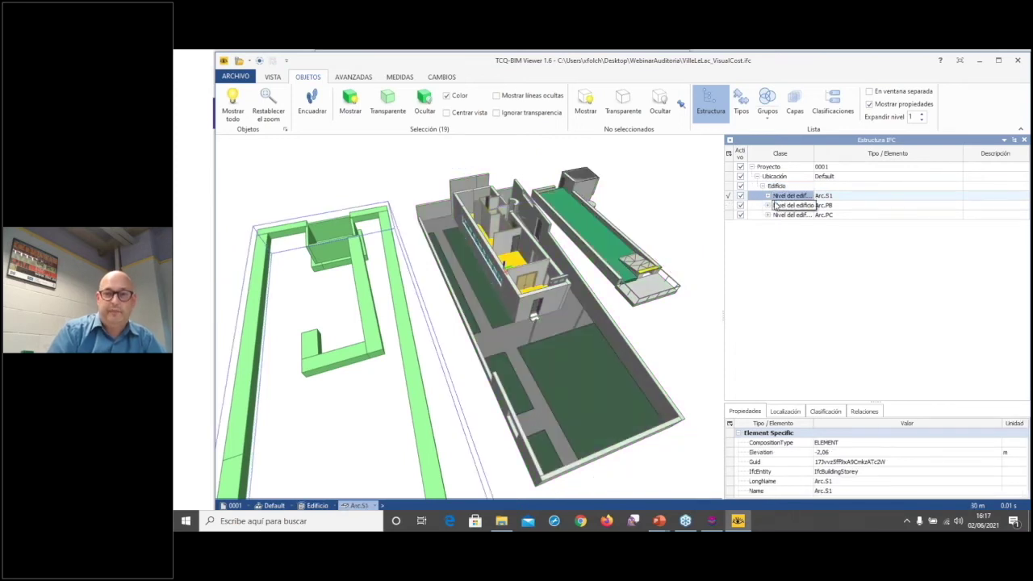
Expand the Arc.S1 and Arc.PB levels into their element classes and highlight the walls of Arc.S1
{"action": "left_click", "coordinate": [768, 196]}
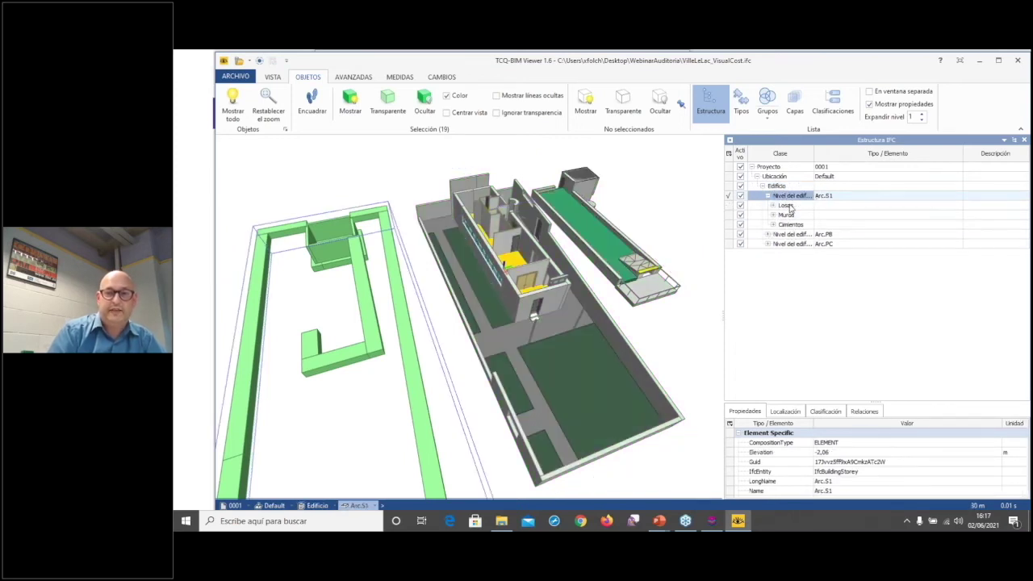
{"action": "left_click", "coordinate": [768, 234]}
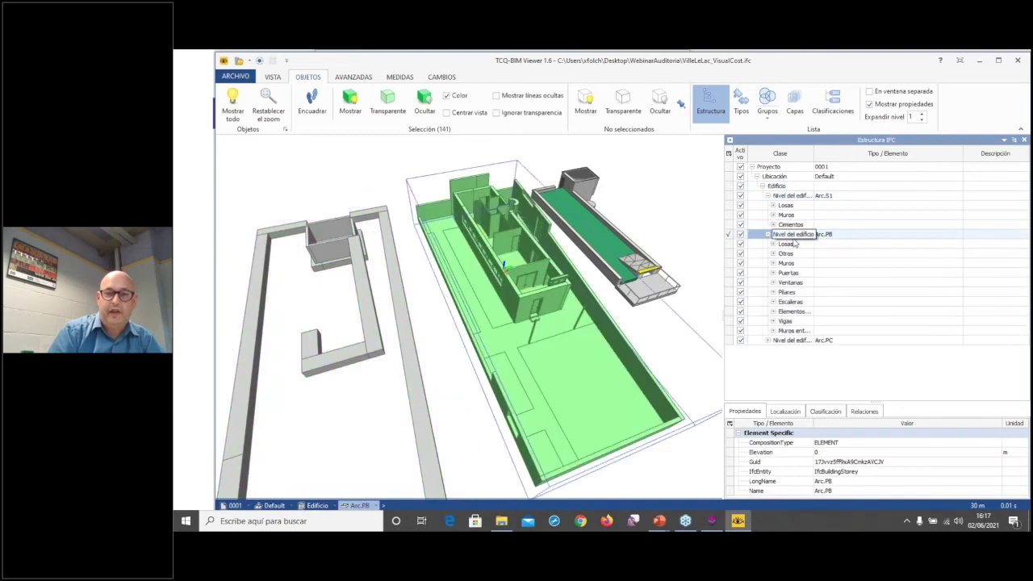
{"action": "left_click", "coordinate": [787, 215]}
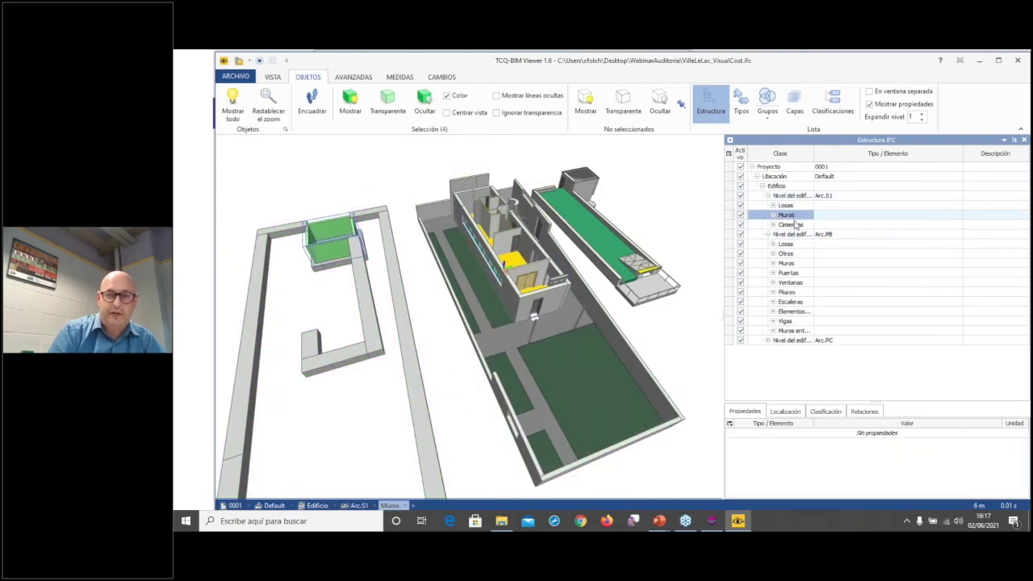
Walk through the IFC hierarchy from project and building down to the Arc.S1, Arc.PB and Arc.PC levels, highlighting each in the model
{"action": "left_click", "coordinate": [775, 196]}
{"action": "left_click", "coordinate": [773, 176]}
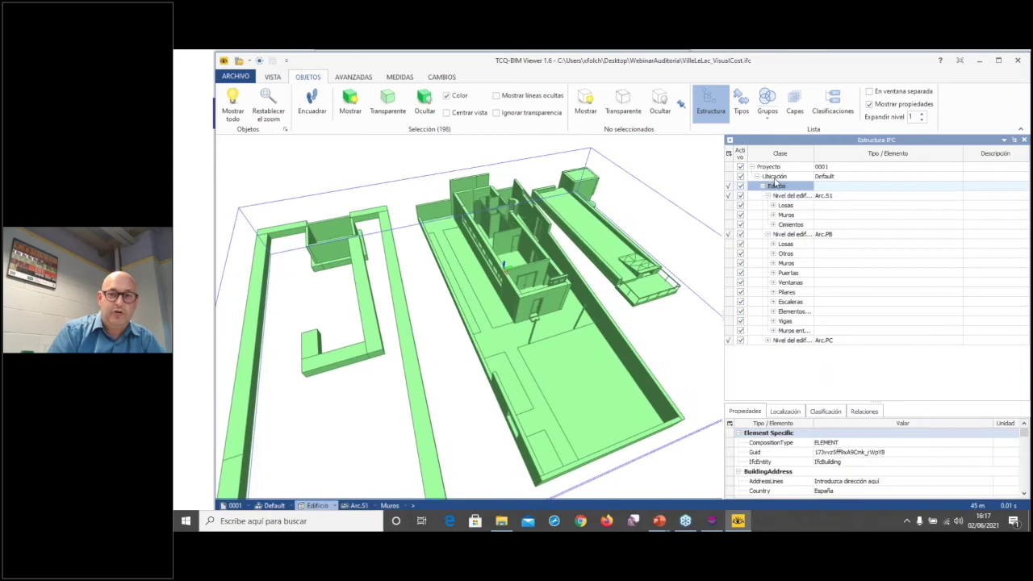
{"action": "key", "text": "Up"}
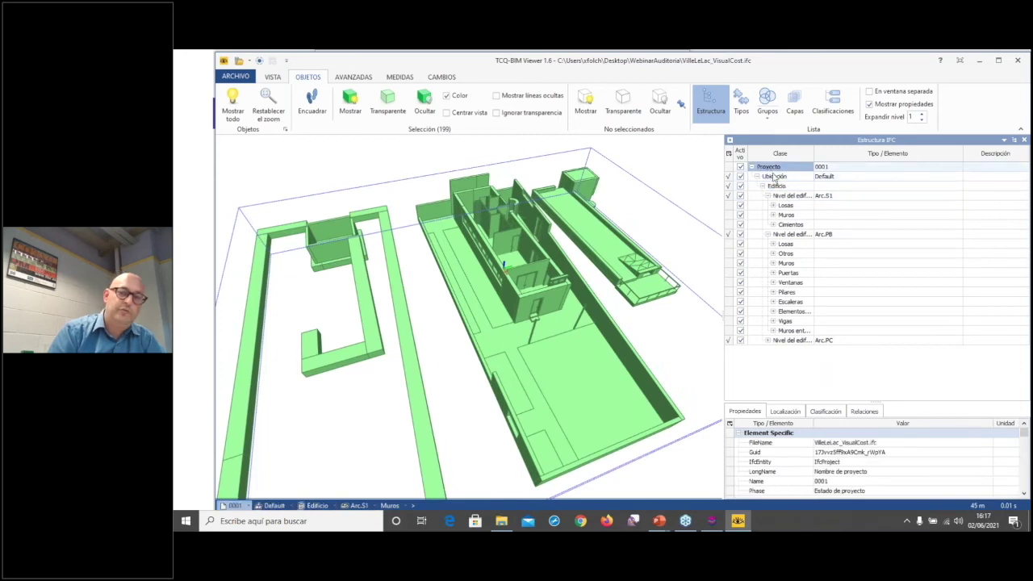
{"action": "key", "text": "Down"}
{"action": "key", "text": "Down"}
{"action": "key", "text": "Down"}
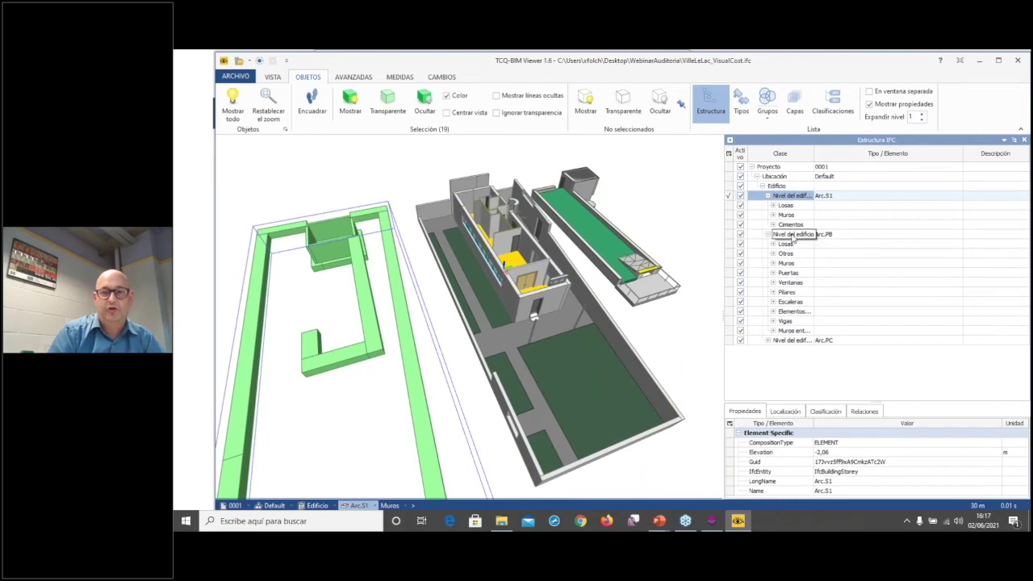
{"action": "left_click", "coordinate": [795, 235]}
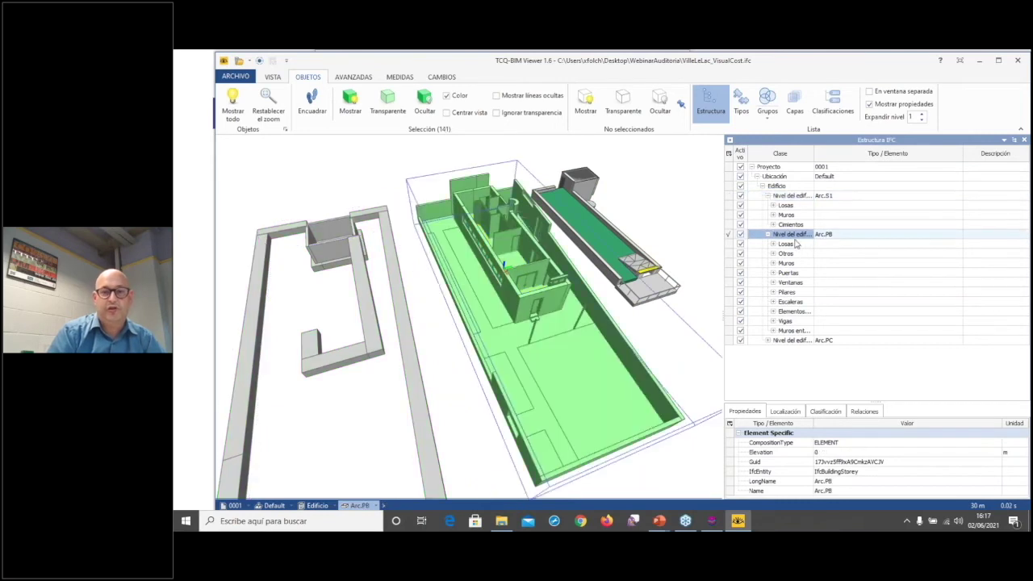
{"action": "left_click", "coordinate": [792, 340]}
Expand the Arc.S1 walls and examine the second retaining wall's budget lines, mortar and concrete layers, and wall type
{"action": "left_click", "coordinate": [773, 215]}
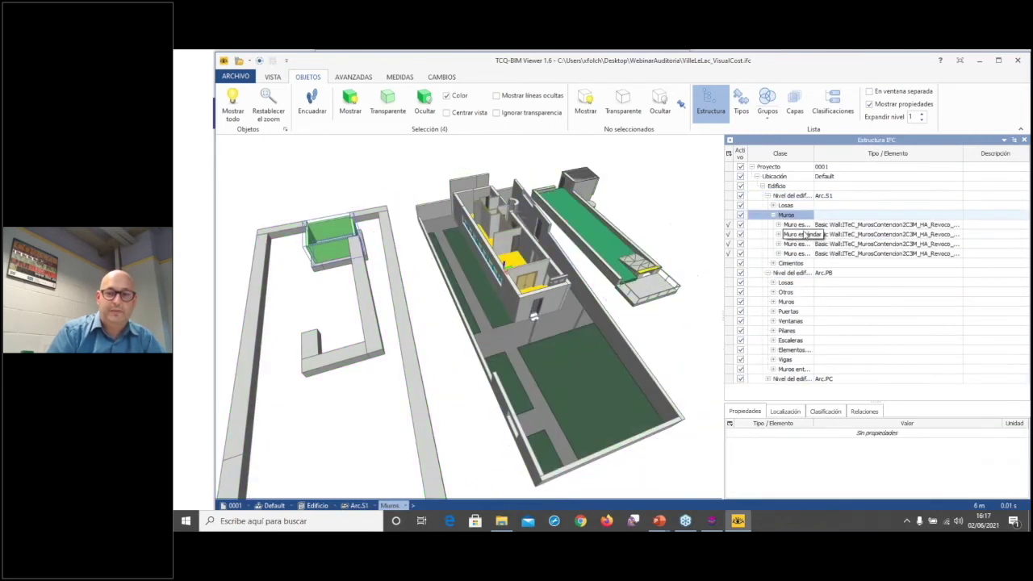
{"action": "double_click", "coordinate": [797, 234]}
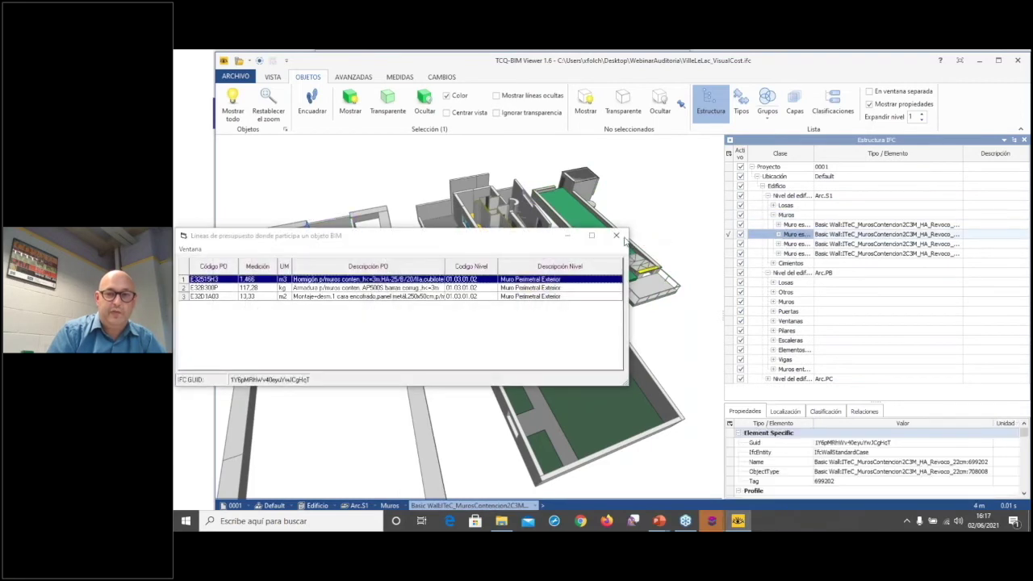
{"action": "left_click", "coordinate": [778, 234]}
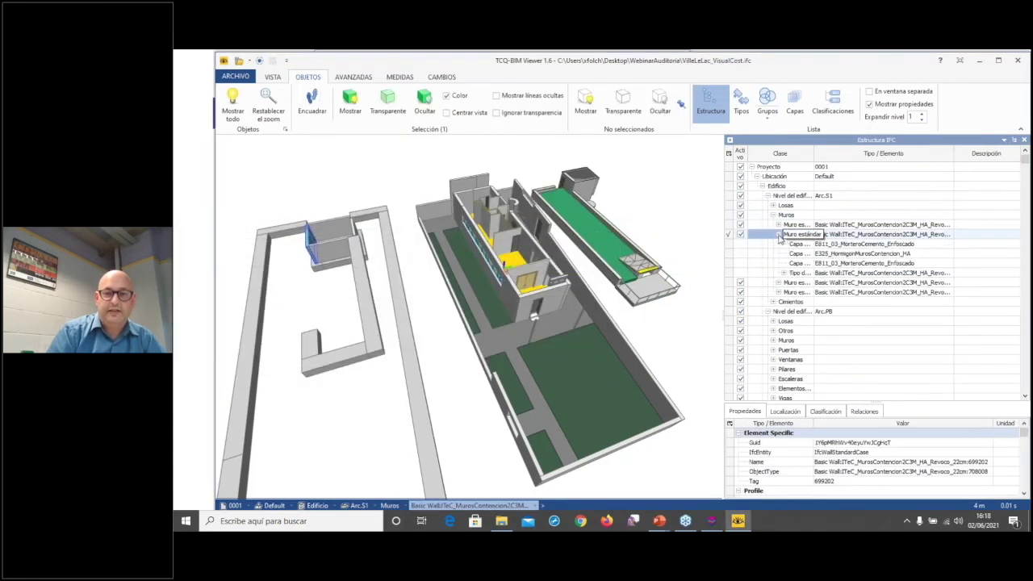
{"action": "left_click", "coordinate": [849, 244]}
{"action": "left_click", "coordinate": [850, 254]}
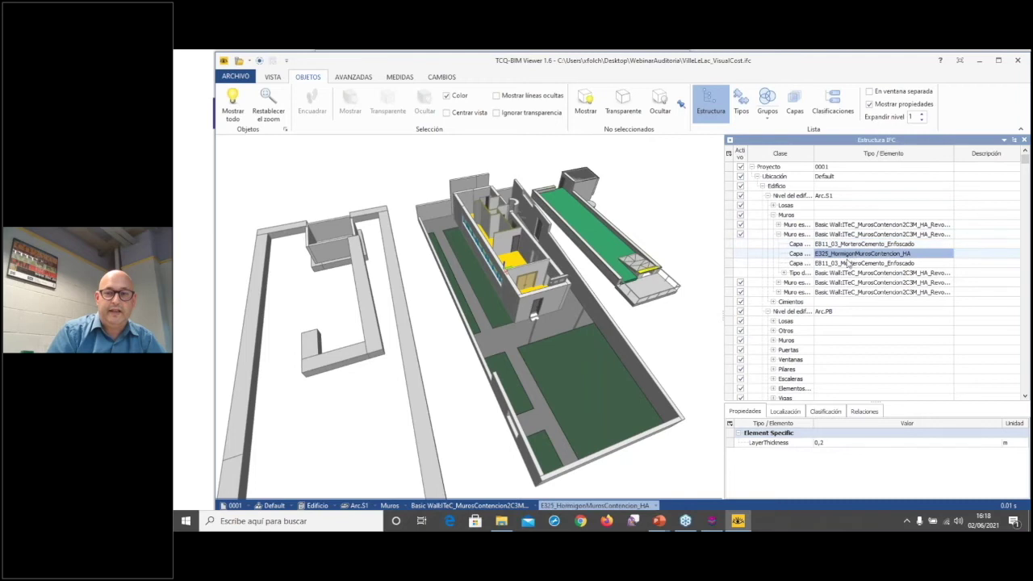
{"action": "left_click", "coordinate": [823, 263]}
{"action": "left_click", "coordinate": [783, 275]}
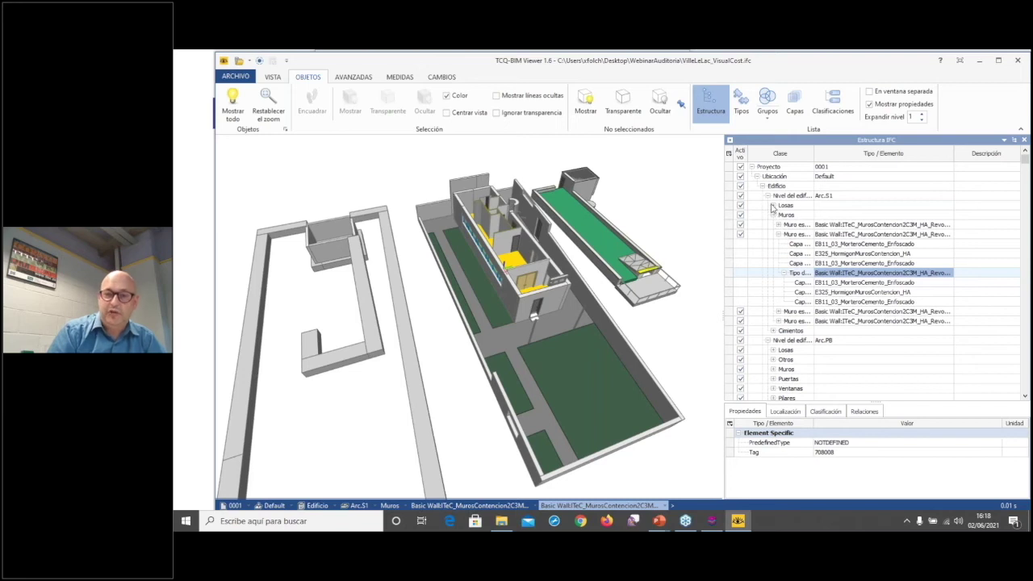
Collapse the Arc.S1 and Arc.PB levels and list the model's objects by type
{"action": "left_click", "coordinate": [768, 196]}
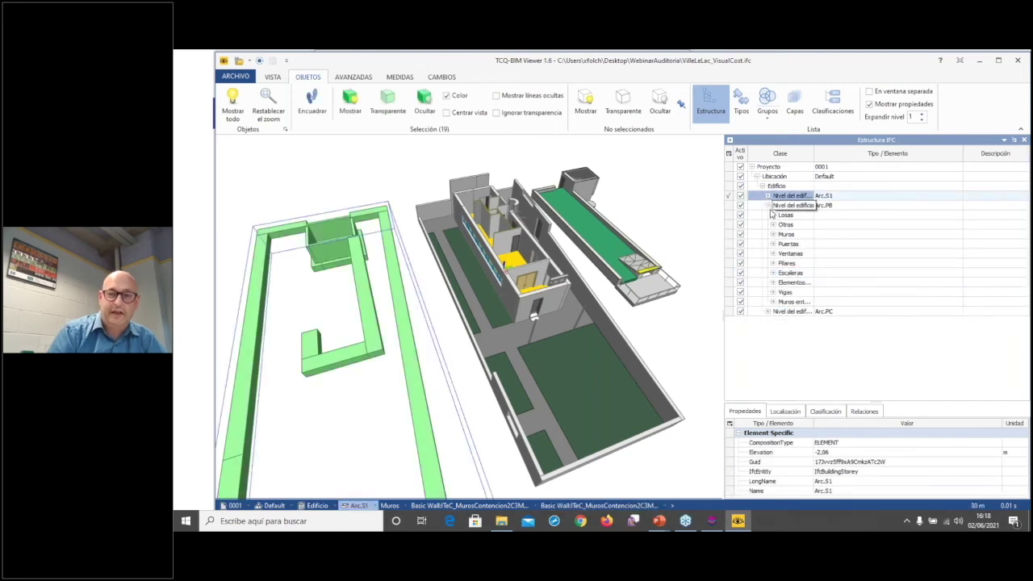
{"action": "left_click", "coordinate": [768, 206]}
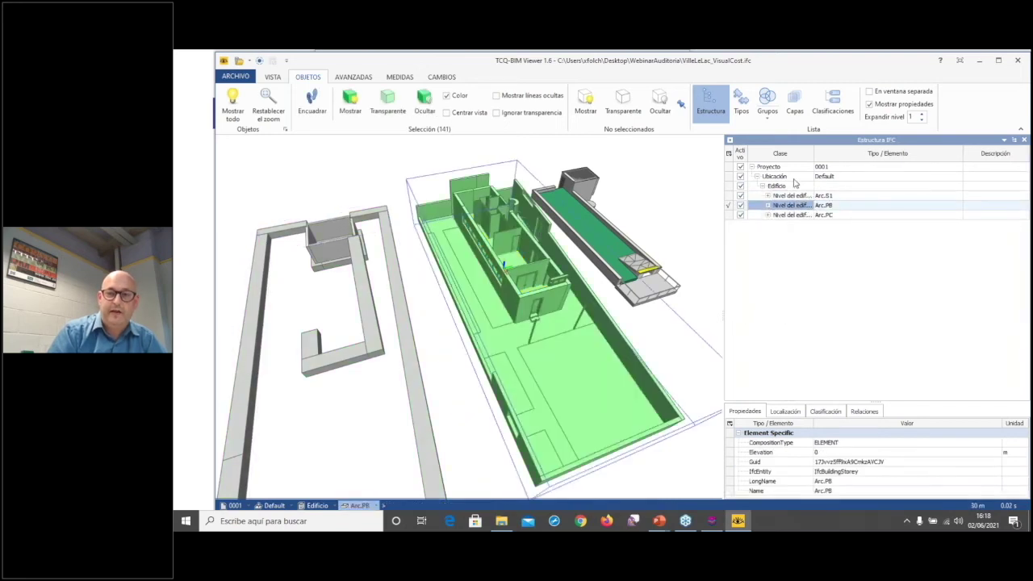
{"action": "left_click", "coordinate": [742, 108]}
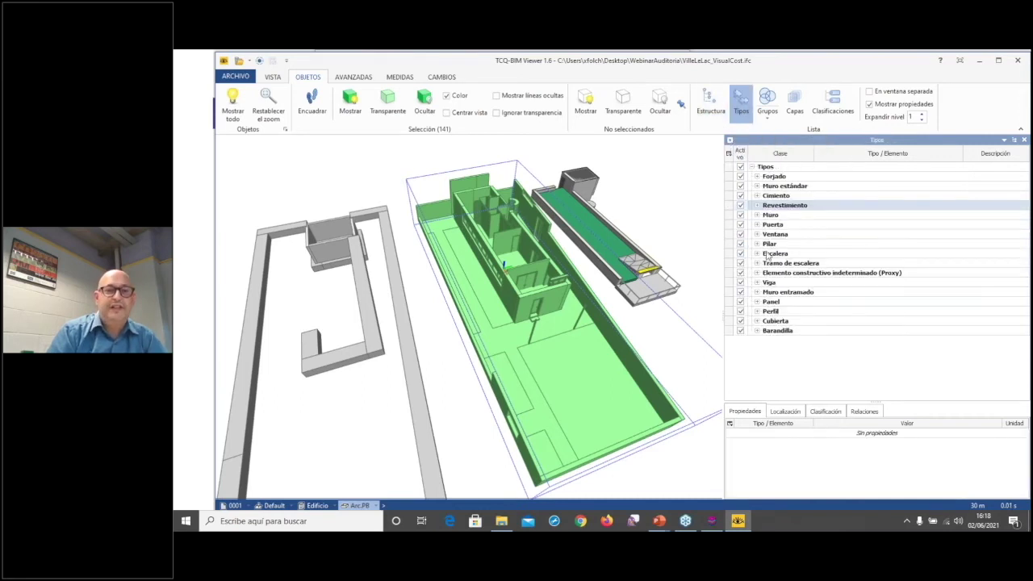
Highlight the foundations, walls, doors, windows, columns, stairs, stair flights and proxy elements one type after another
{"action": "left_click", "coordinate": [775, 196]}
{"action": "left_click", "coordinate": [771, 215]}
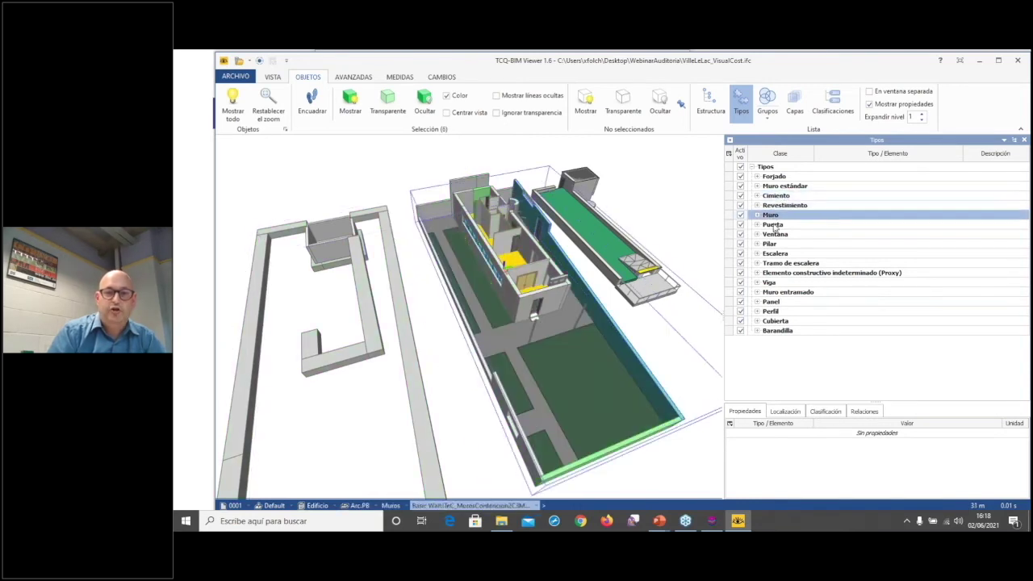
{"action": "left_click", "coordinate": [773, 226]}
{"action": "left_click", "coordinate": [775, 234]}
{"action": "left_click", "coordinate": [777, 244]}
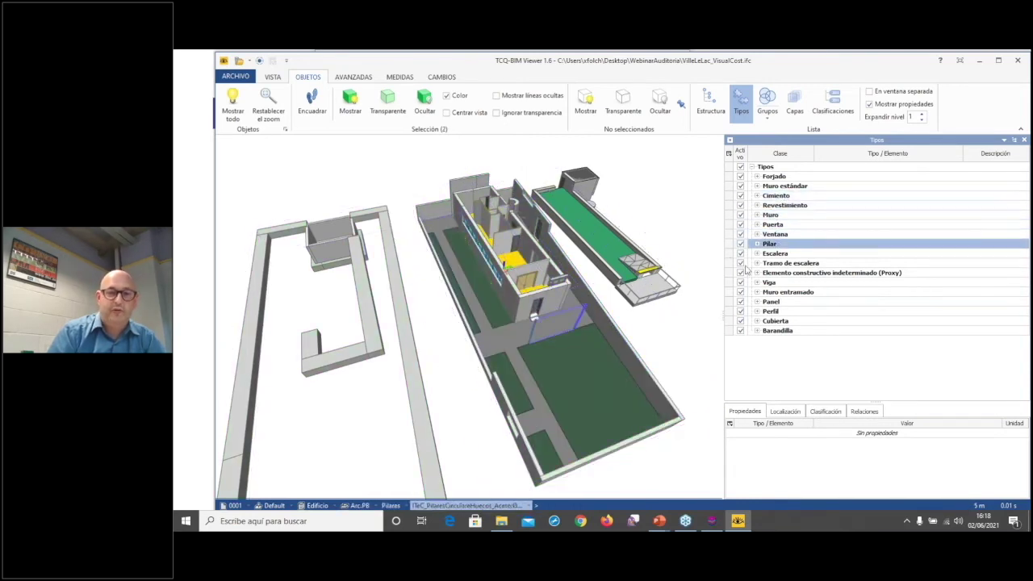
{"action": "left_click", "coordinate": [774, 253]}
{"action": "left_click", "coordinate": [778, 264]}
{"action": "left_click", "coordinate": [780, 273]}
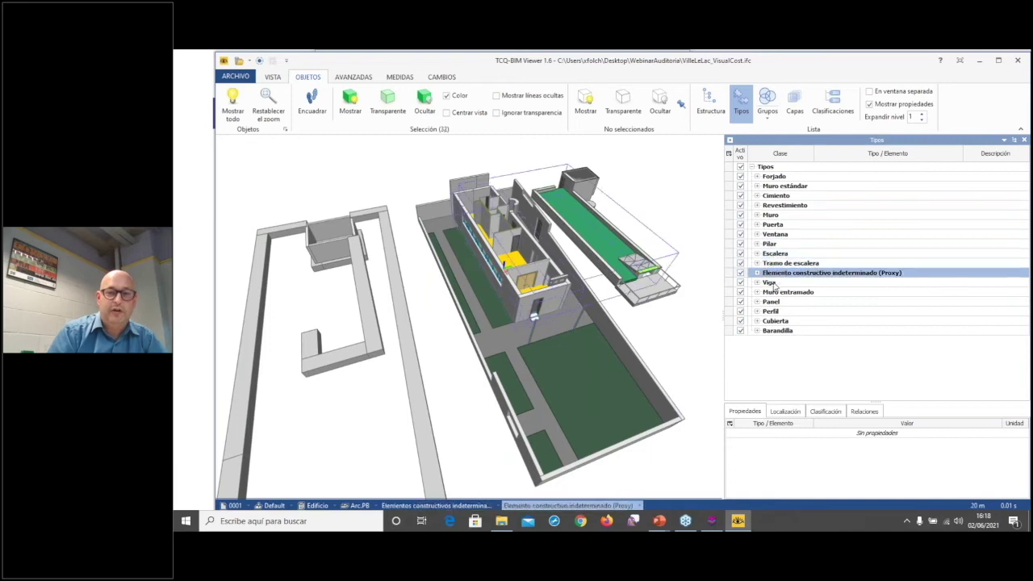
Highlight the beams, curtain walls, panels and profiles, dismiss the linked budget lines, and examine individual profiles
{"action": "left_click", "coordinate": [774, 283]}
{"action": "left_click", "coordinate": [783, 292]}
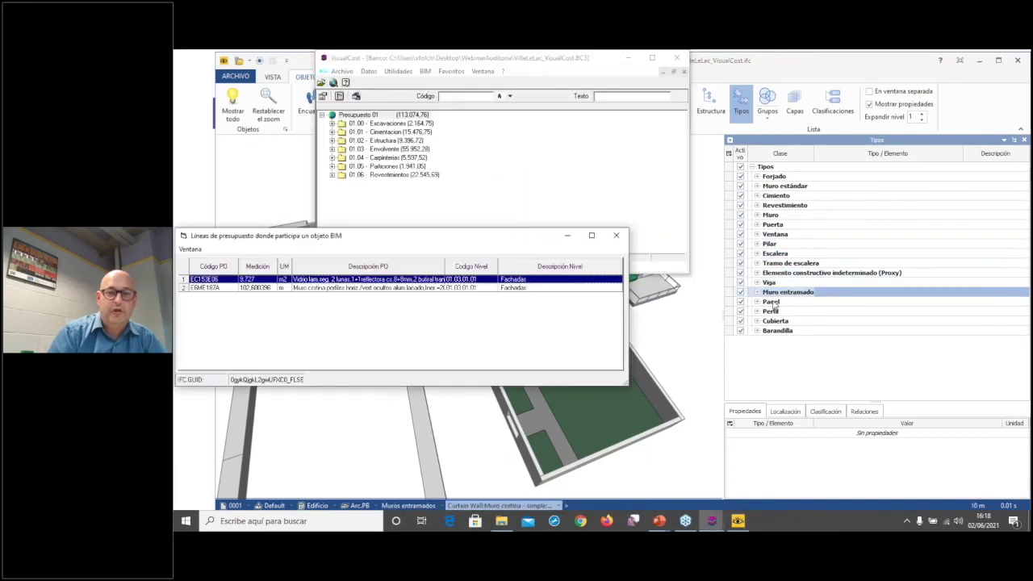
{"action": "left_click", "coordinate": [616, 235]}
{"action": "left_click", "coordinate": [771, 302]}
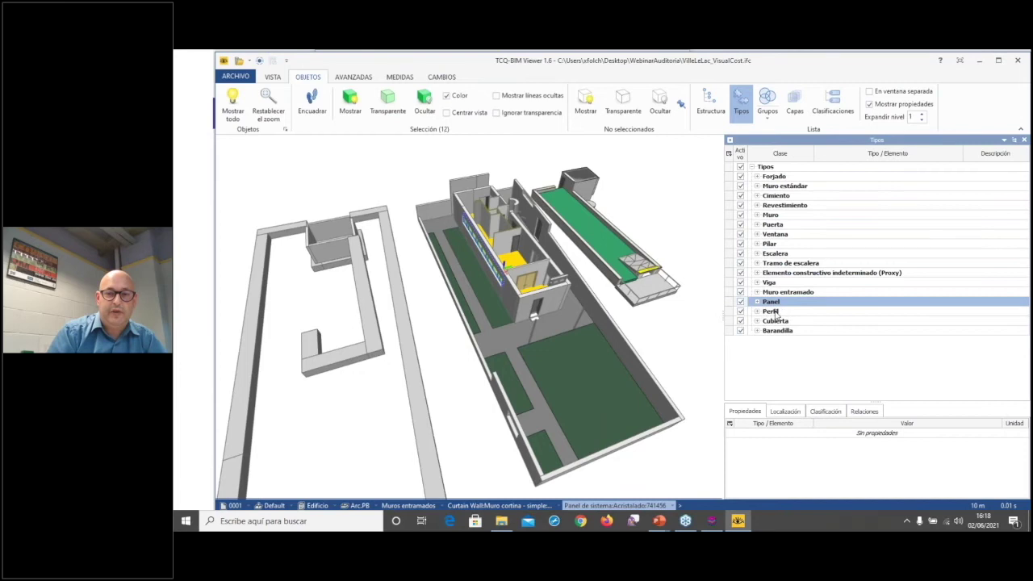
{"action": "left_click", "coordinate": [771, 311]}
{"action": "left_click", "coordinate": [757, 312]}
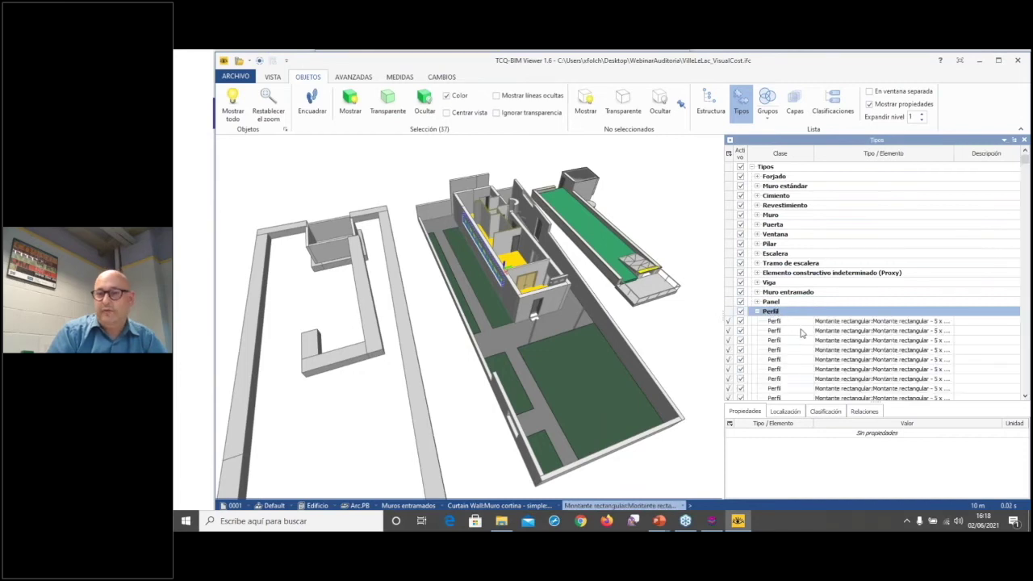
{"action": "left_click", "coordinate": [796, 330]}
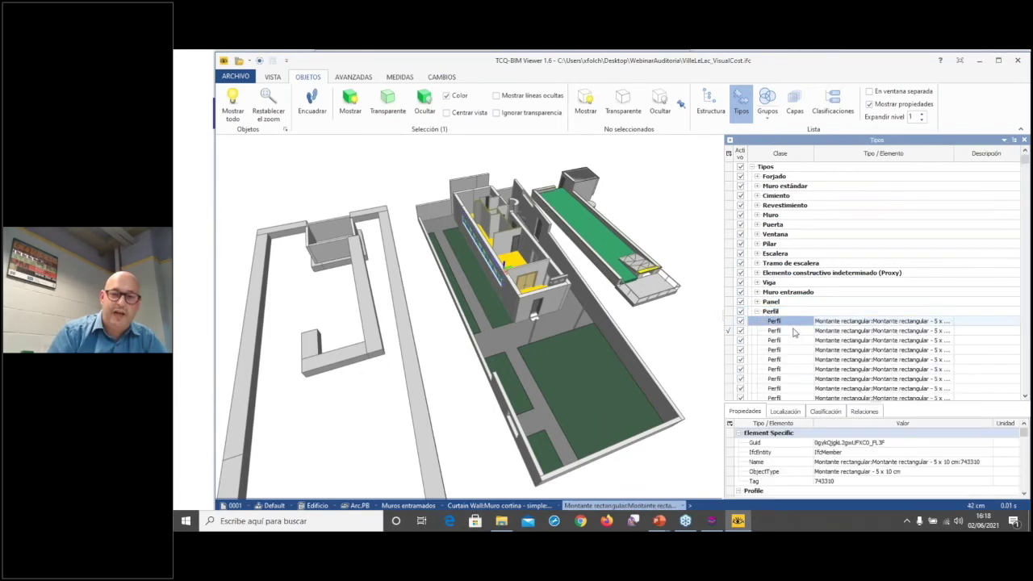
Expand the foundation type, check the first two footings' properties and the second one's budget lines, and reselect all foundations
{"action": "left_click", "coordinate": [773, 197]}
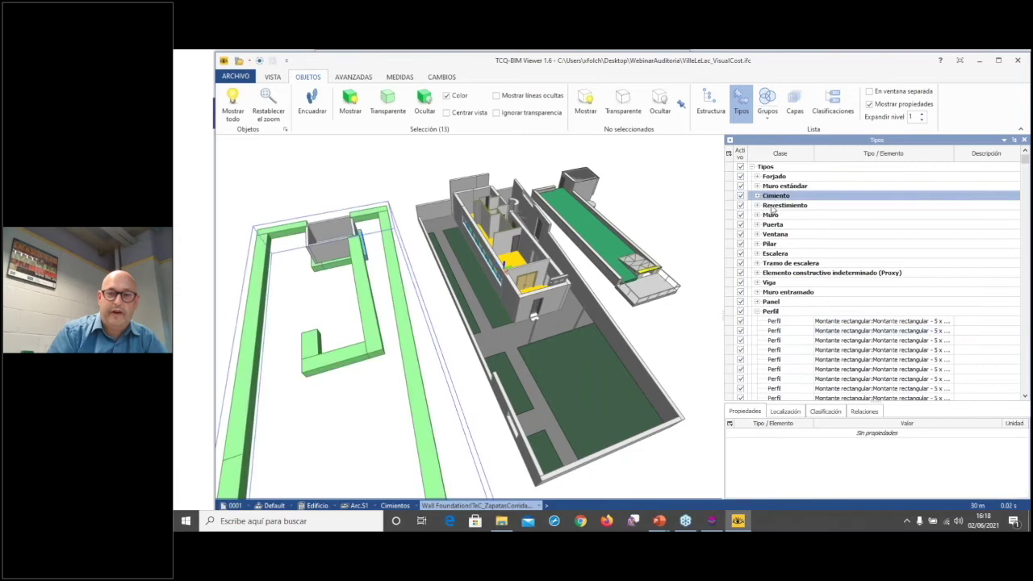
{"action": "left_click", "coordinate": [757, 196]}
{"action": "left_click", "coordinate": [793, 206]}
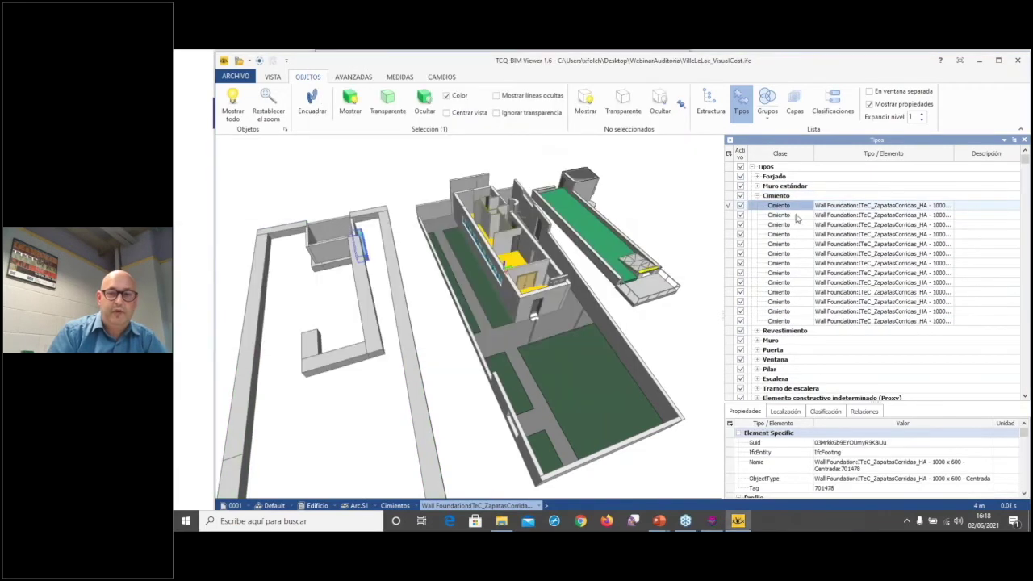
{"action": "left_click", "coordinate": [791, 215]}
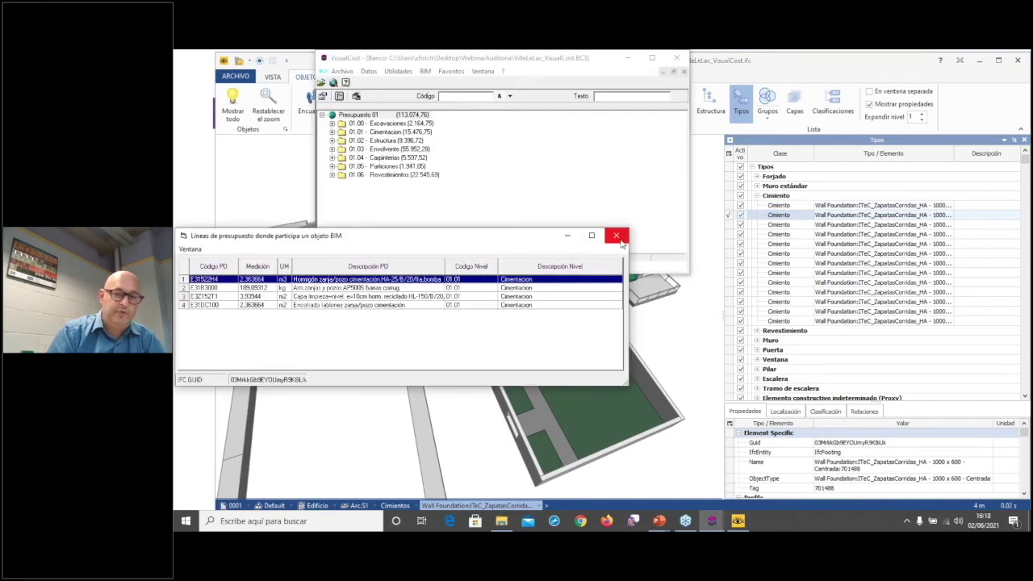
{"action": "left_click", "coordinate": [616, 235]}
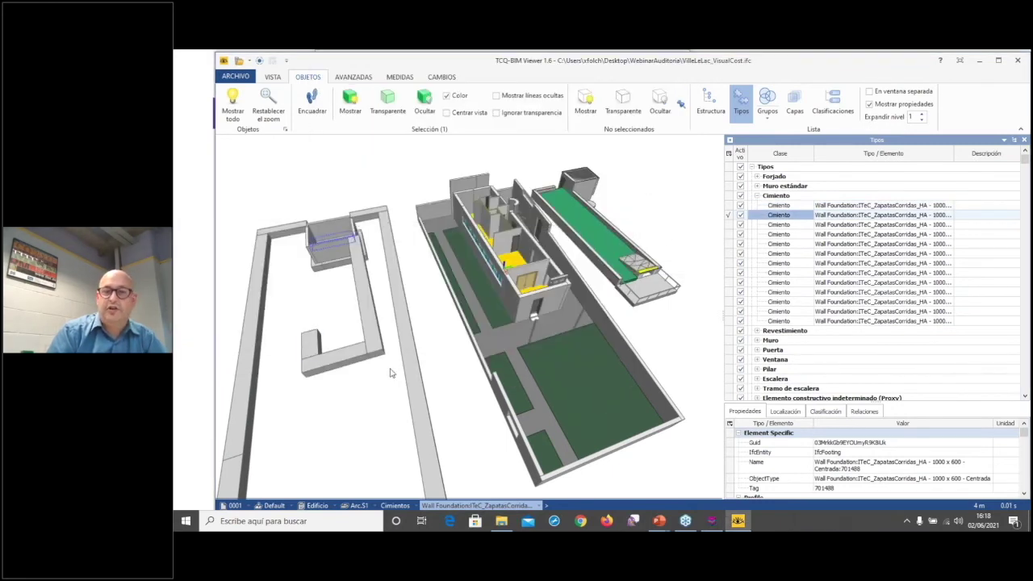
{"action": "left_click", "coordinate": [777, 196]}
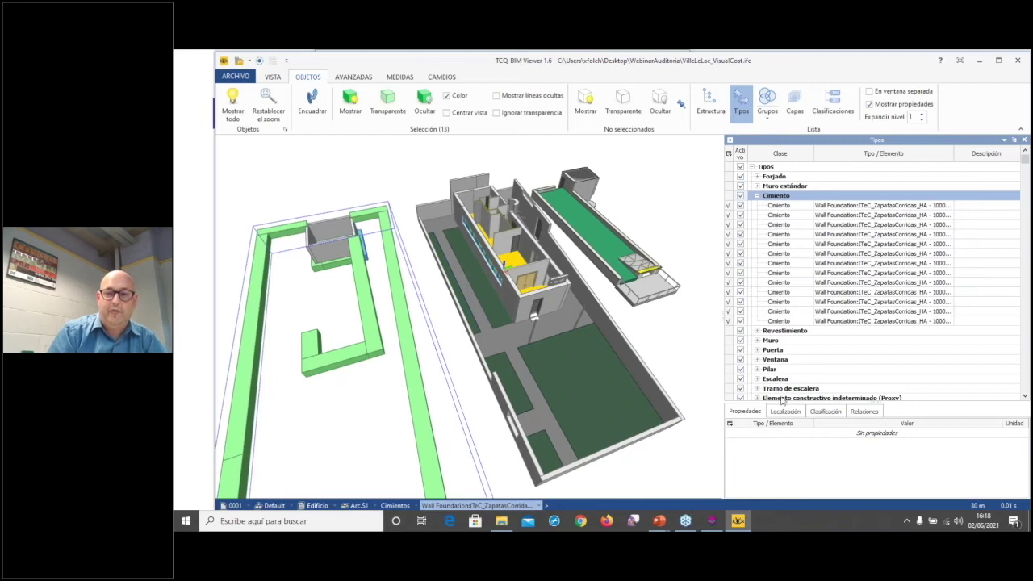
Return to the IFC structure, expand Arc.S1, and check the budget lines linked to its first retaining wall
{"action": "left_click", "coordinate": [710, 102]}
{"action": "left_click", "coordinate": [768, 197]}
{"action": "left_click", "coordinate": [795, 225]}
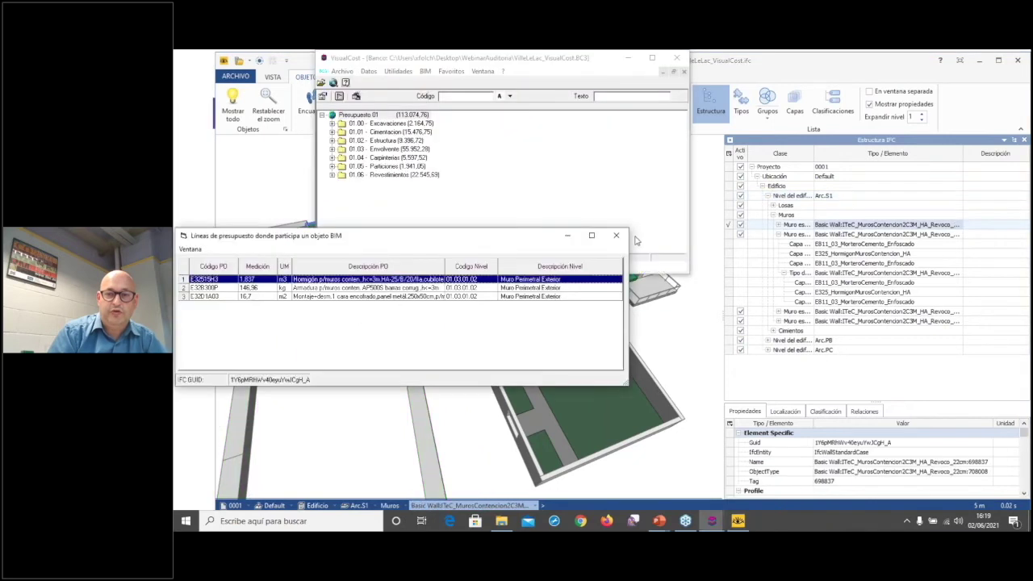
{"action": "left_click", "coordinate": [616, 235]}
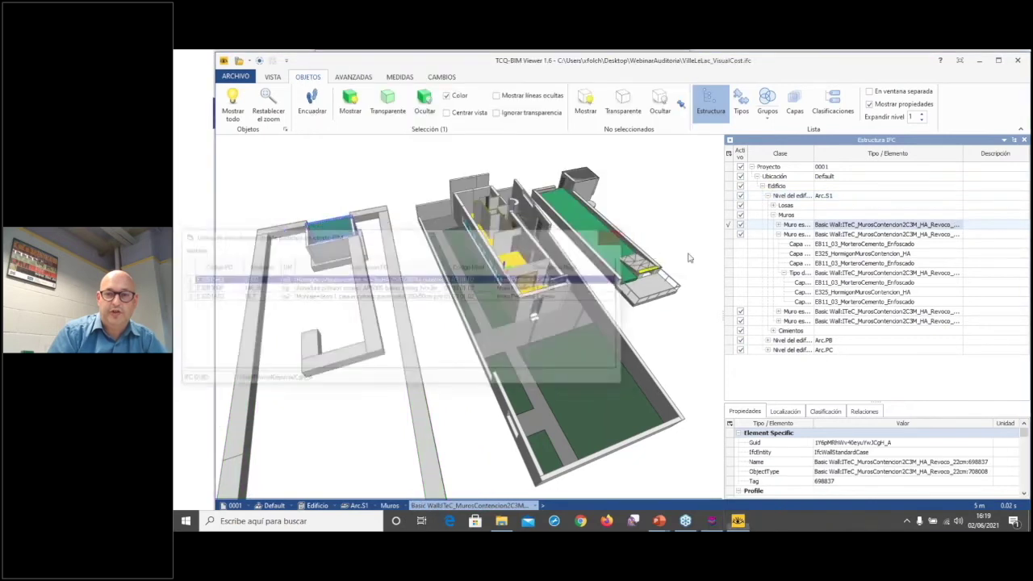
Expand the first retaining wall and check the location, relations and properties of its first E811_03_MorteroCemento_Enfoscado layer
{"action": "left_click", "coordinate": [777, 226]}
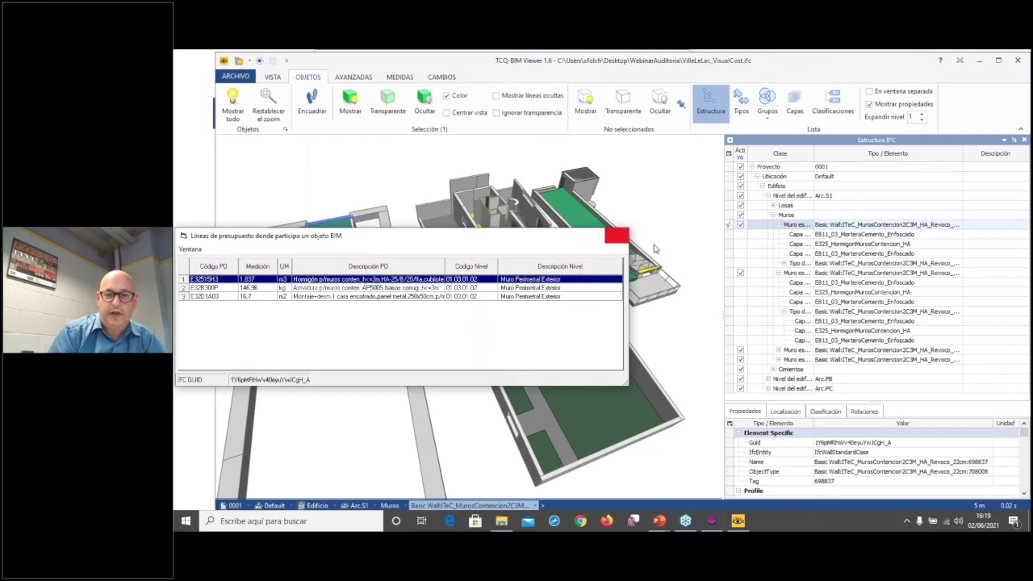
{"action": "left_click", "coordinate": [874, 234]}
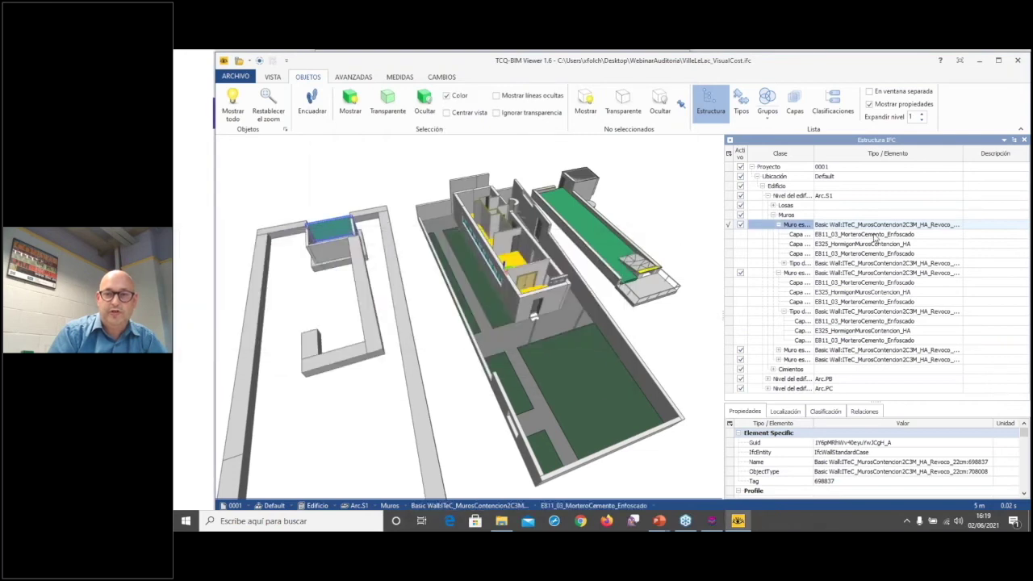
{"action": "left_click", "coordinate": [785, 412]}
{"action": "left_click", "coordinate": [862, 411]}
{"action": "left_click", "coordinate": [757, 412]}
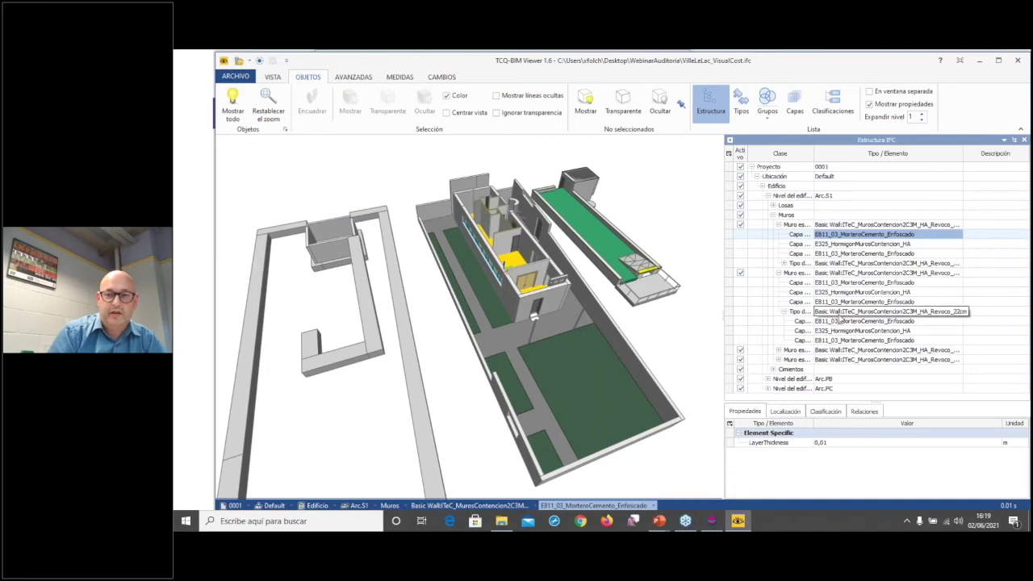
Select the second retaining wall's type in the IFC structure and check its location, classification and relations
{"action": "left_click", "coordinate": [840, 312]}
{"action": "left_click", "coordinate": [784, 412]}
{"action": "left_click", "coordinate": [825, 412]}
{"action": "left_click", "coordinate": [863, 412]}
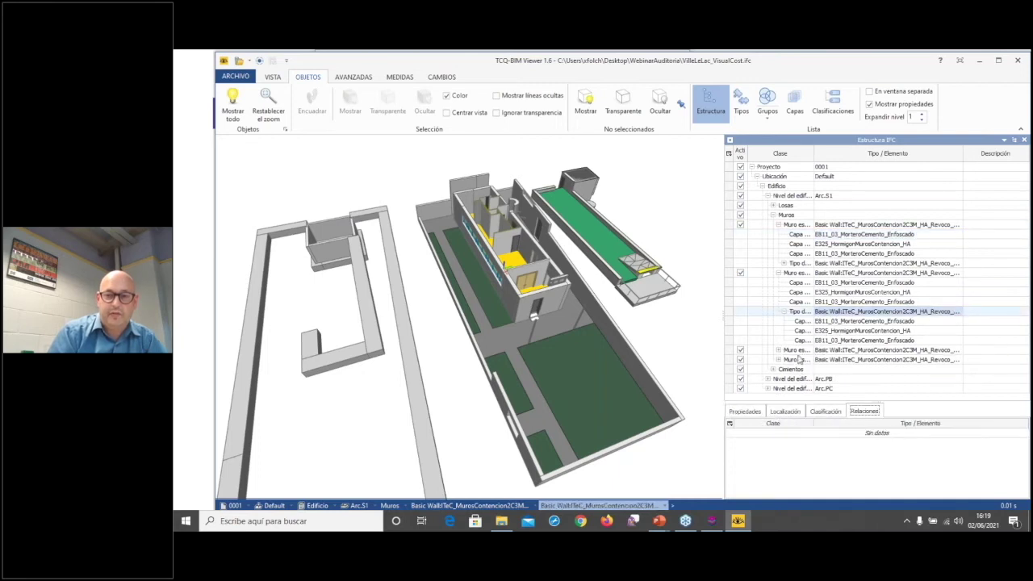
Expand the Arc.S1 foundations, check the E315_HormigonCimentacion_HA layer's classification, and review the budget lines of individual footings, including the long strip footing
{"action": "left_click", "coordinate": [785, 371]}
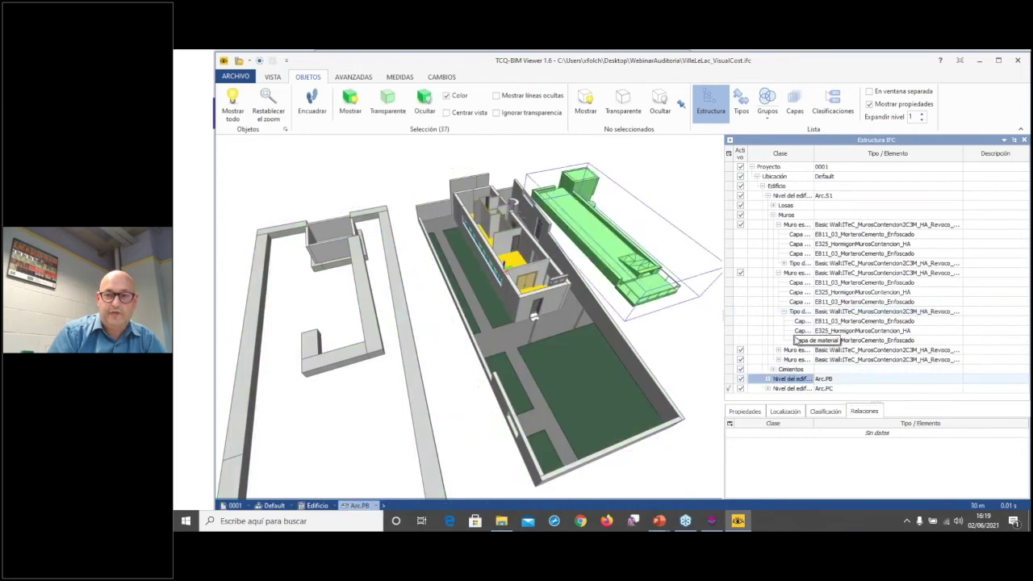
{"action": "left_click", "coordinate": [773, 370]}
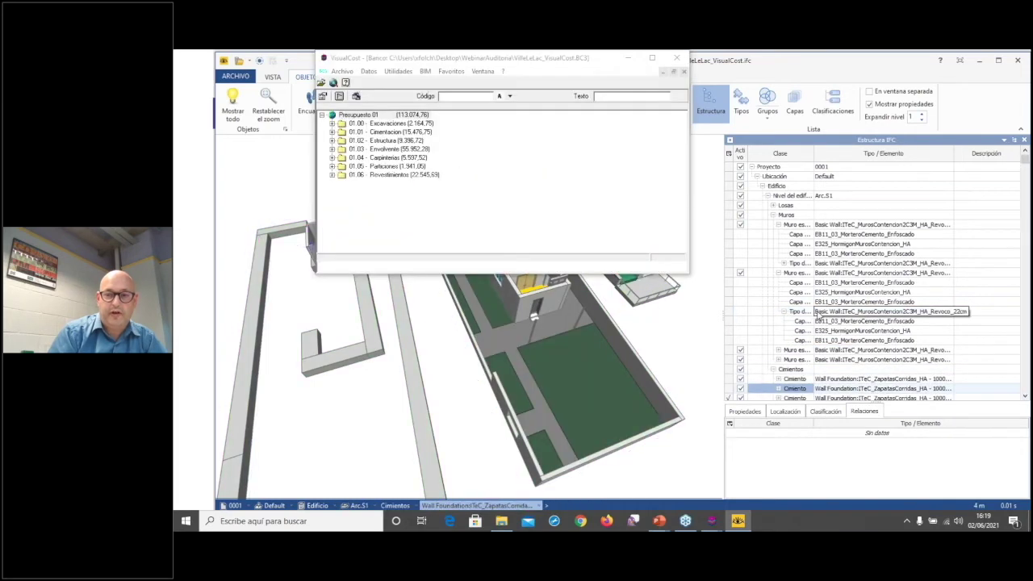
{"action": "left_click", "coordinate": [794, 340]}
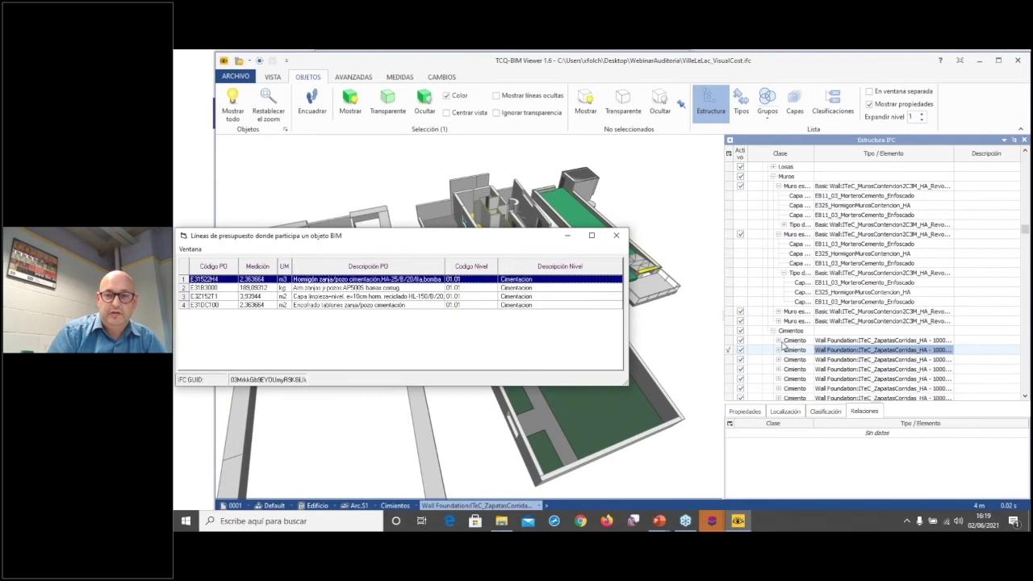
{"action": "left_click", "coordinate": [799, 349]}
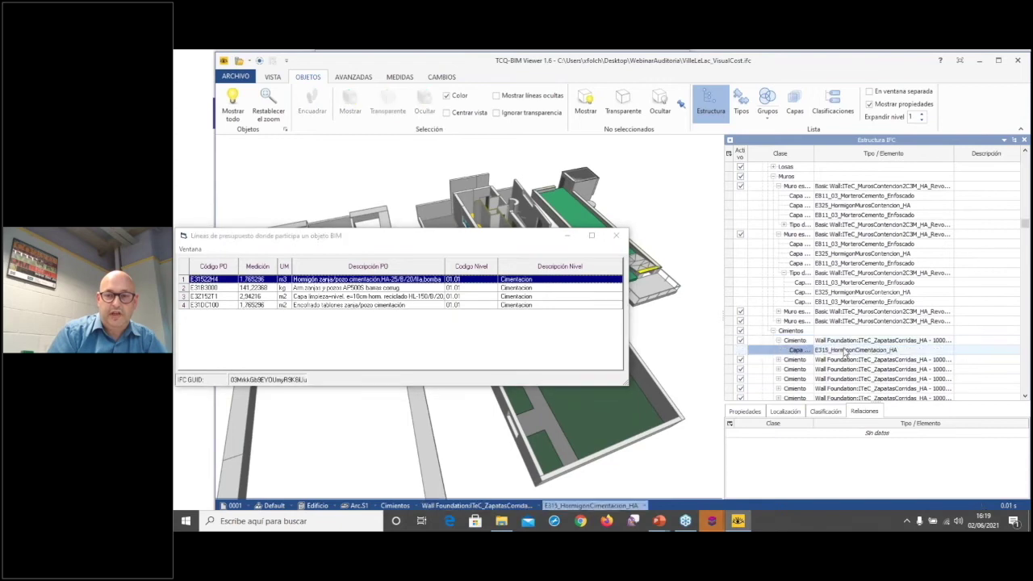
{"action": "left_click", "coordinate": [825, 411]}
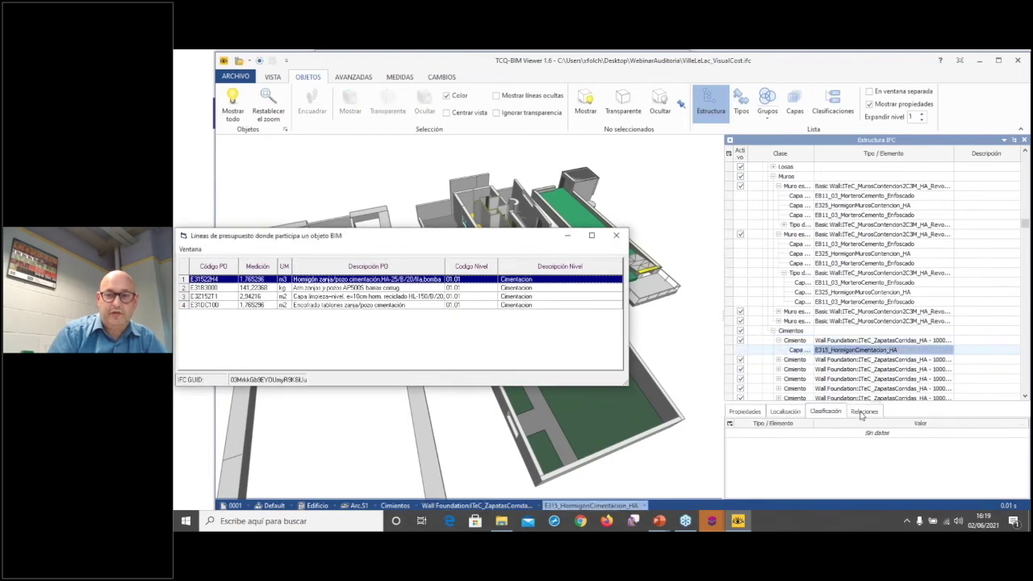
{"action": "left_click", "coordinate": [616, 237]}
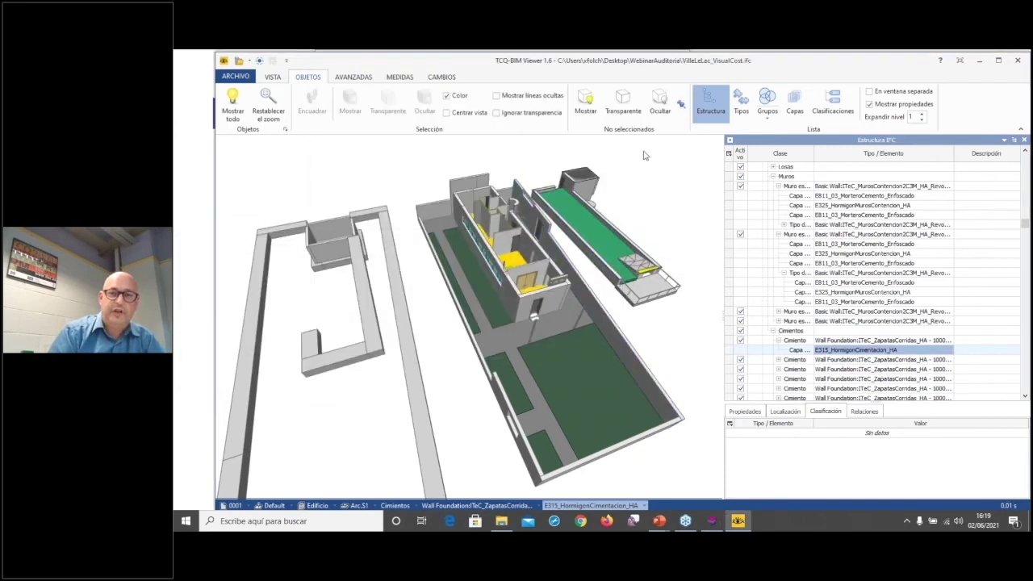
{"action": "left_click", "coordinate": [401, 314]}
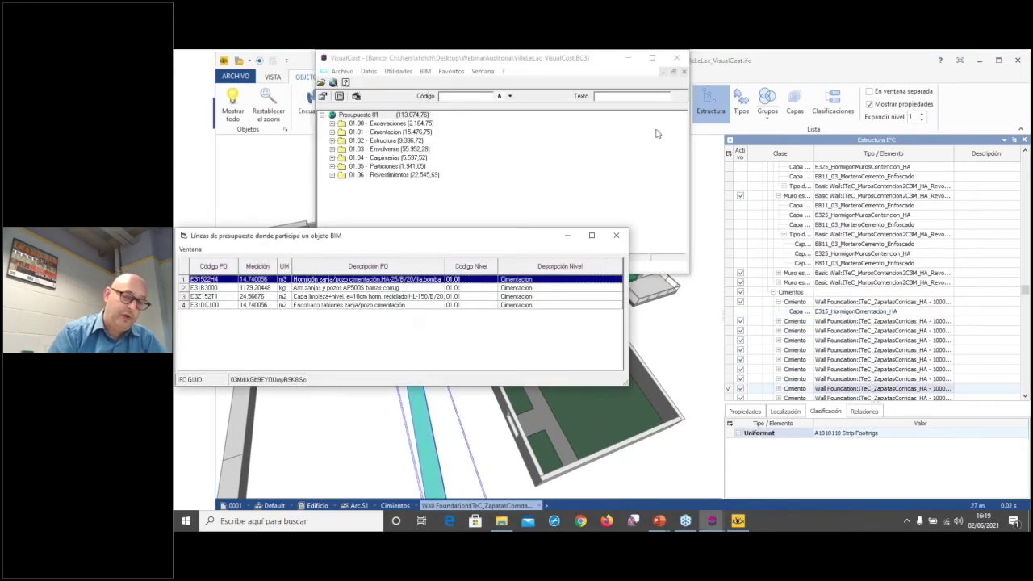
{"action": "left_click", "coordinate": [616, 235]}
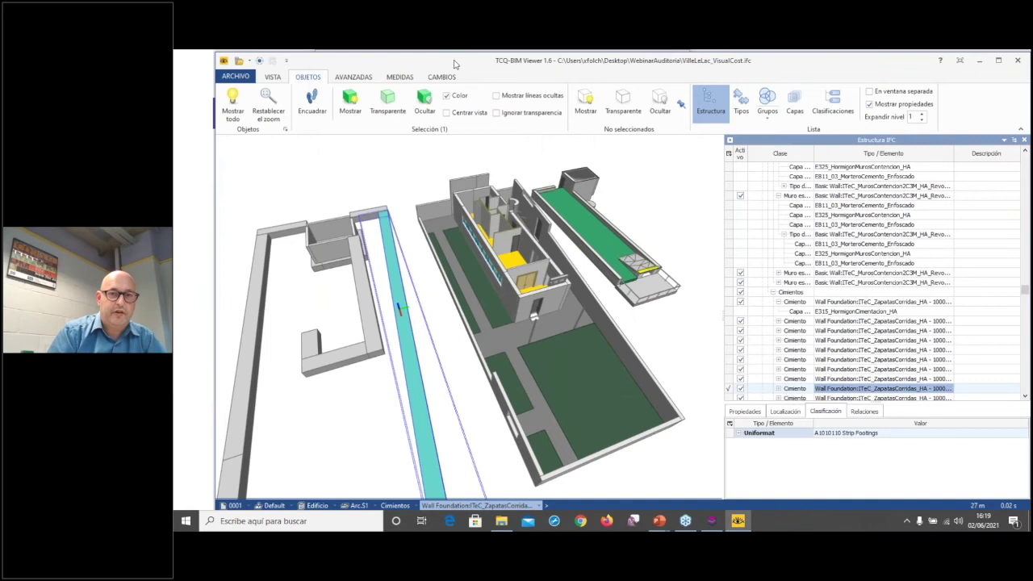
Arrange VisualCost and TCQ-BIM Viewer side by side at full height, and narrow the IFC structure list to enlarge the model view
{"action": "left_click_drag", "start_coordinate": [456, 64], "coordinate": [1031, 53]}
{"action": "left_click_drag", "start_coordinate": [496, 60], "coordinate": [173, 61]}
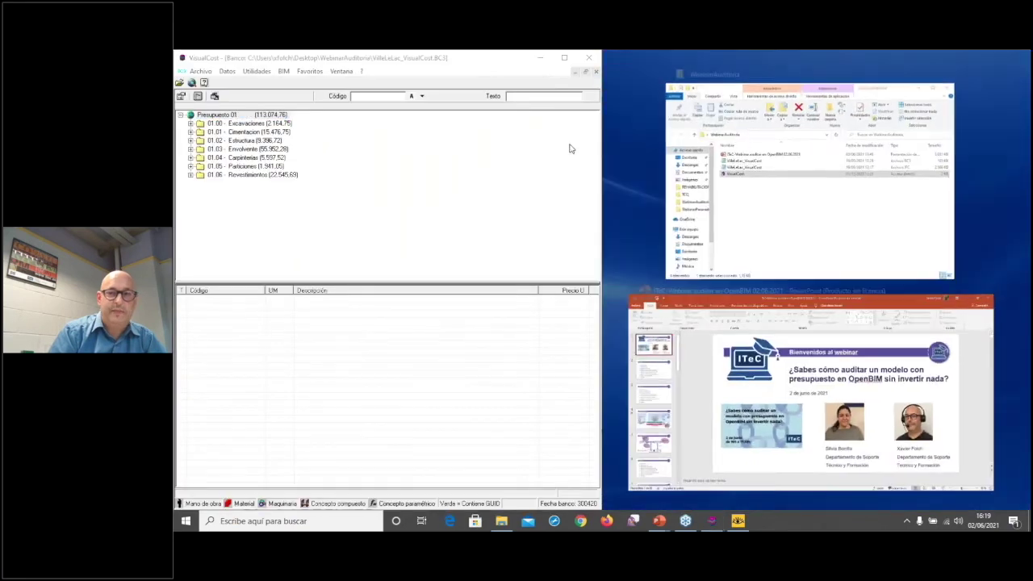
{"action": "left_click", "coordinate": [737, 520]}
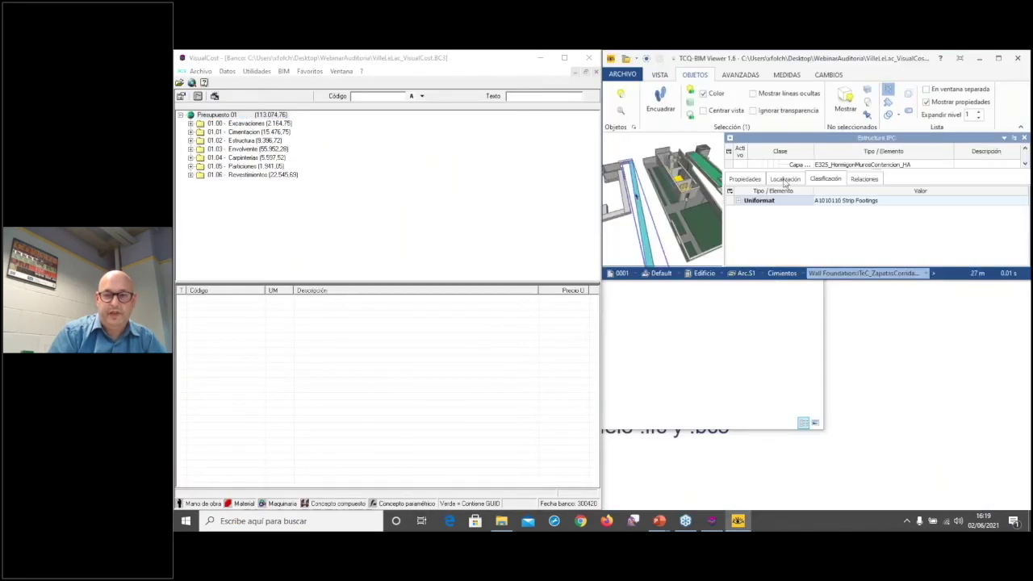
{"action": "left_click", "coordinate": [998, 58]}
{"action": "left_click_drag", "start_coordinate": [849, 65], "coordinate": [805, 275]}
{"action": "left_click", "coordinate": [738, 520]}
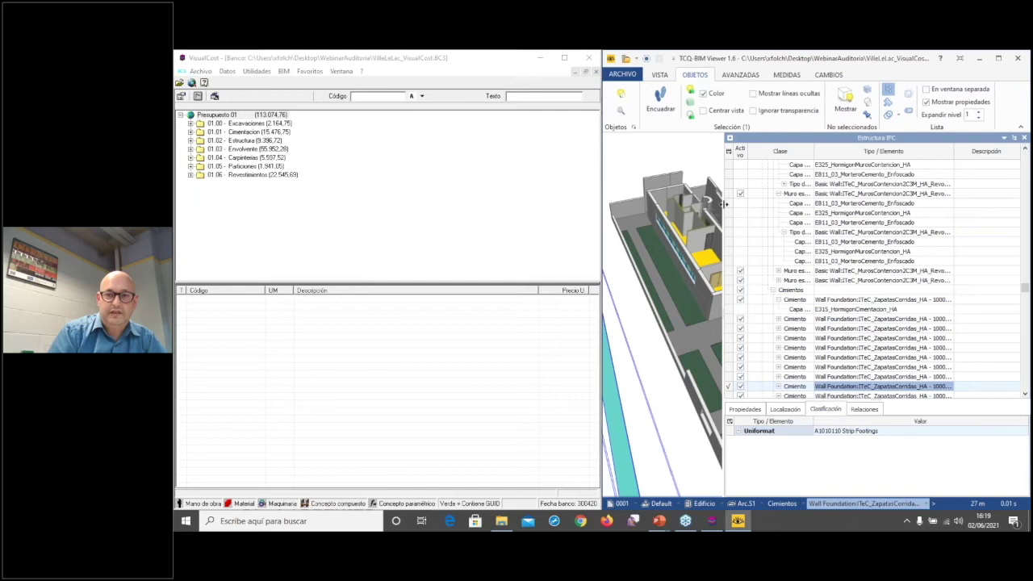
{"action": "left_click_drag", "start_coordinate": [725, 205], "coordinate": [878, 242]}
Review the budget lines linked to a footing, select the first footing's E315 concrete layer, and dismiss the budget lines
{"action": "left_click", "coordinate": [967, 338]}
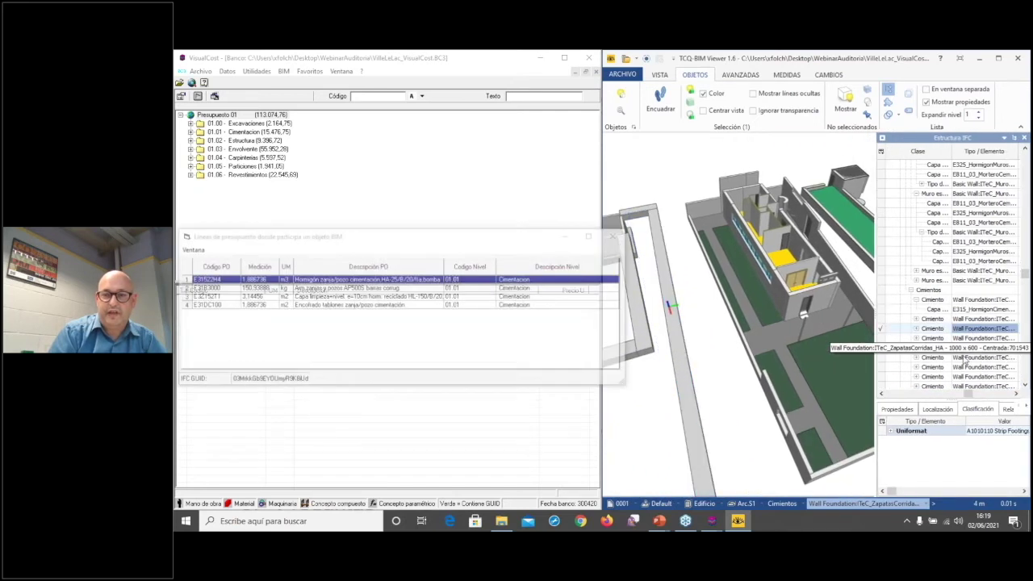
{"action": "left_click", "coordinate": [966, 327]}
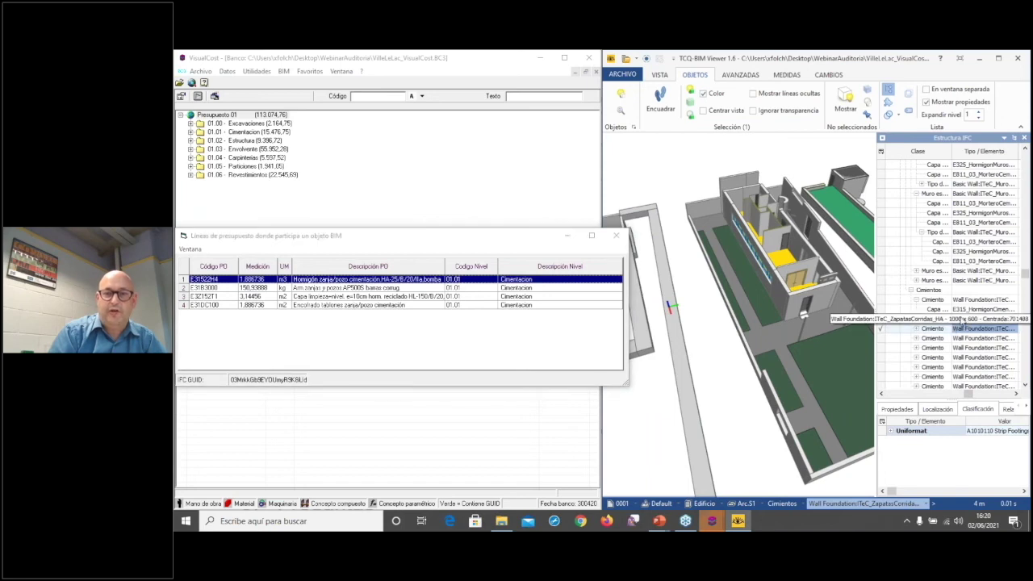
{"action": "left_click", "coordinate": [958, 311]}
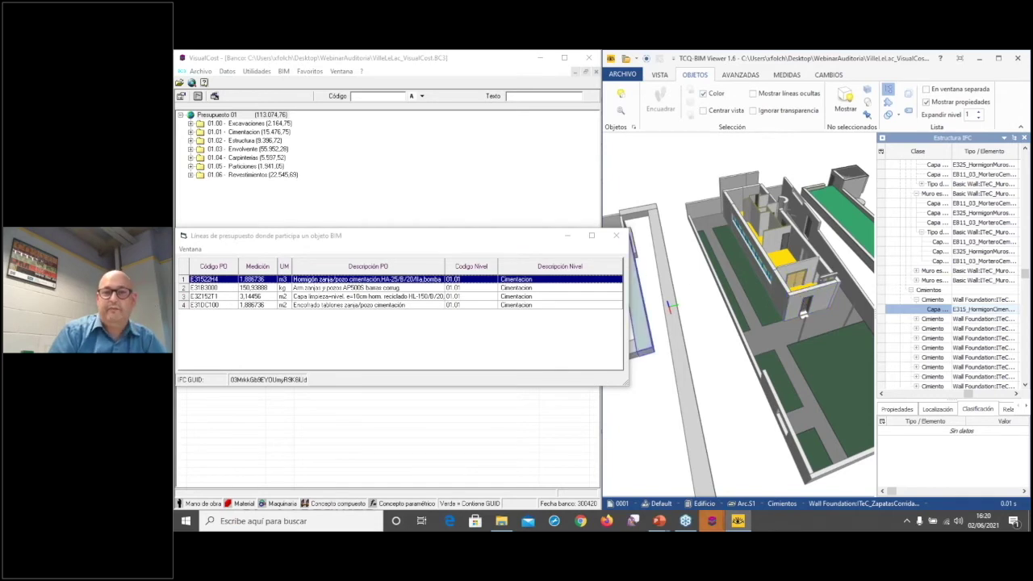
{"action": "left_click", "coordinate": [617, 236]}
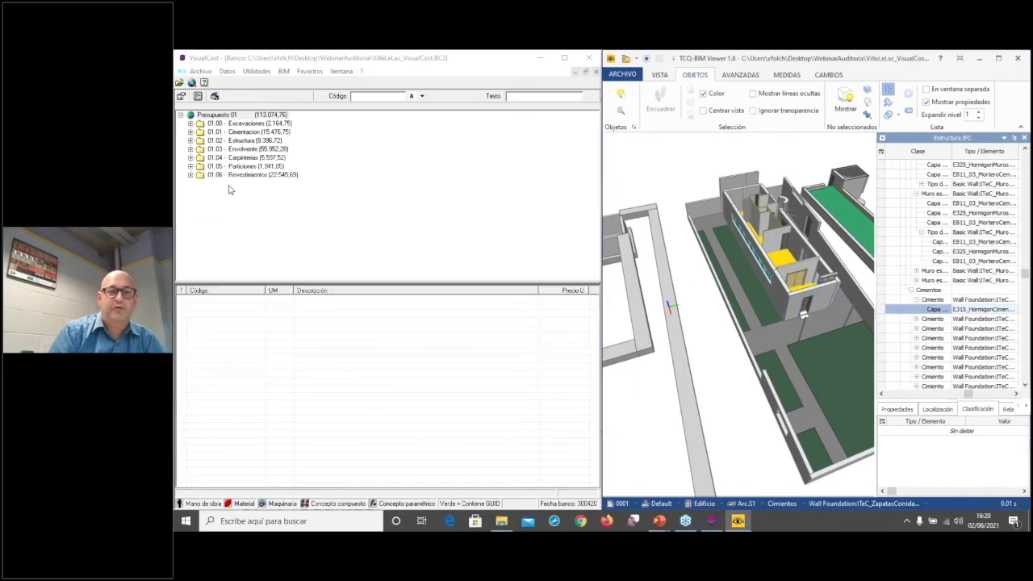
Open budget chapter 01.05 Particiones and locate the model elements linked to its first line, E6523A5D
{"action": "left_click", "coordinate": [240, 166]}
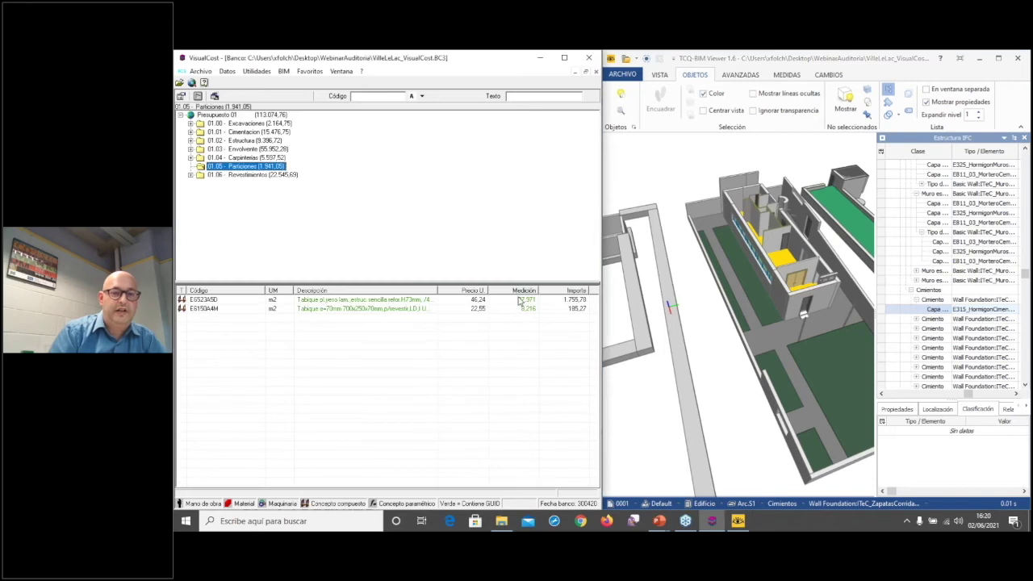
{"action": "left_click", "coordinate": [510, 301]}
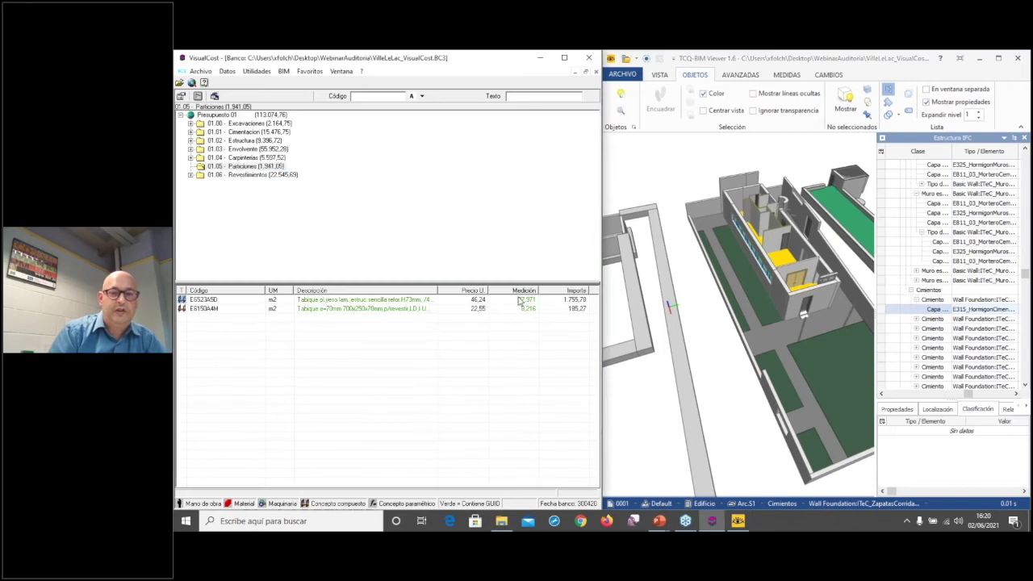
Show the lines of budget chapter 01.01 Cimentacion and close the IFC structure list to give the model more room
{"action": "left_click", "coordinate": [240, 134]}
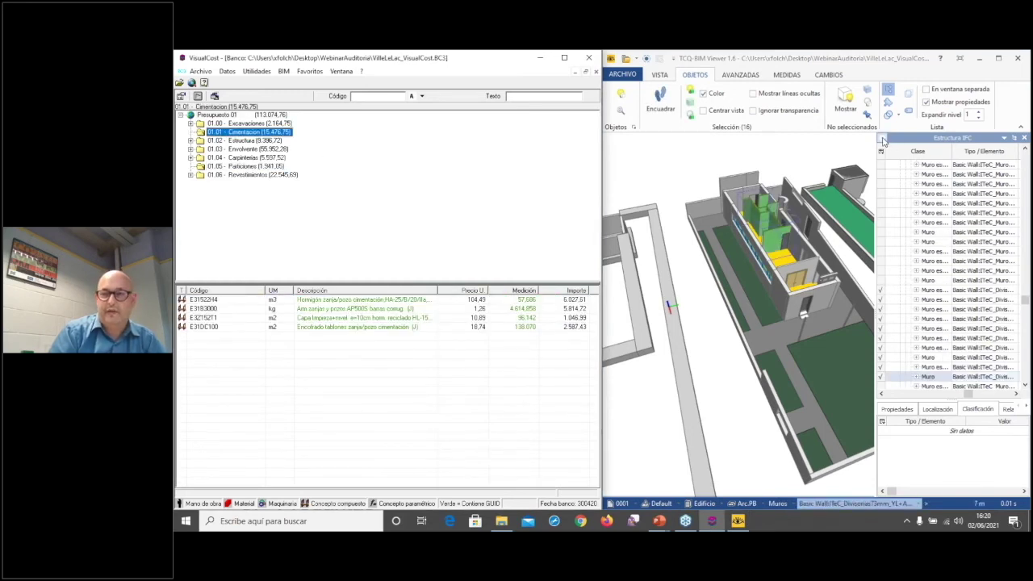
{"action": "left_click", "coordinate": [926, 143]}
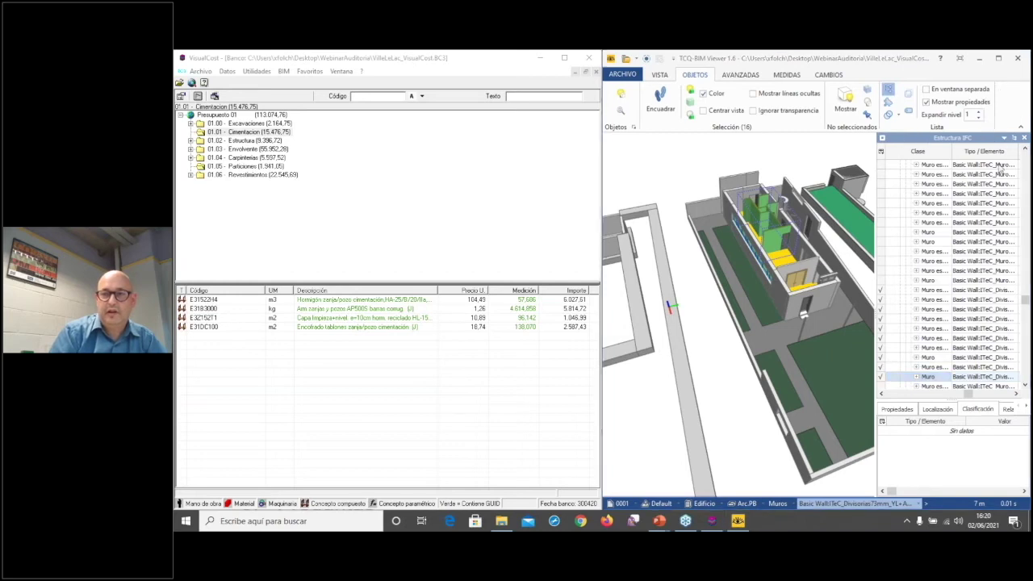
{"action": "left_click", "coordinate": [1024, 138]}
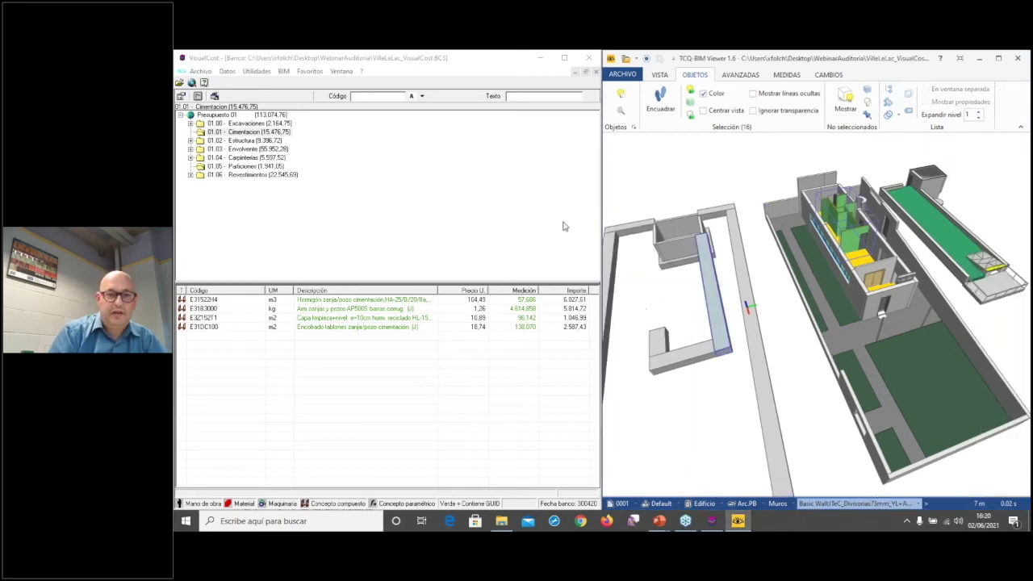
Go through the concrete, reinforcement, blinding and formwork lines of 01.01 Cimentacion, locating their linked footings in the model
{"action": "left_click", "coordinate": [255, 132]}
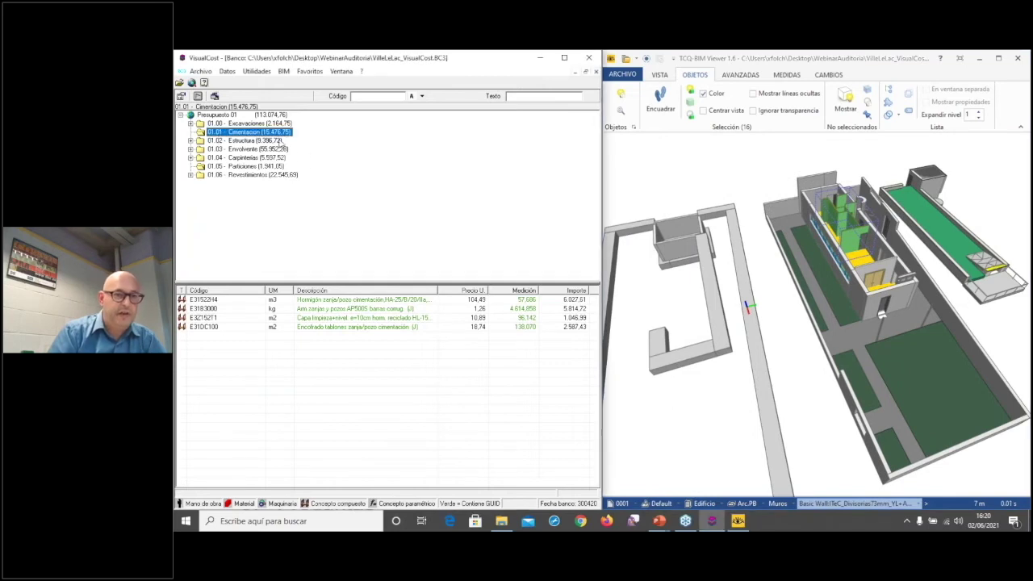
{"action": "left_click", "coordinate": [345, 308]}
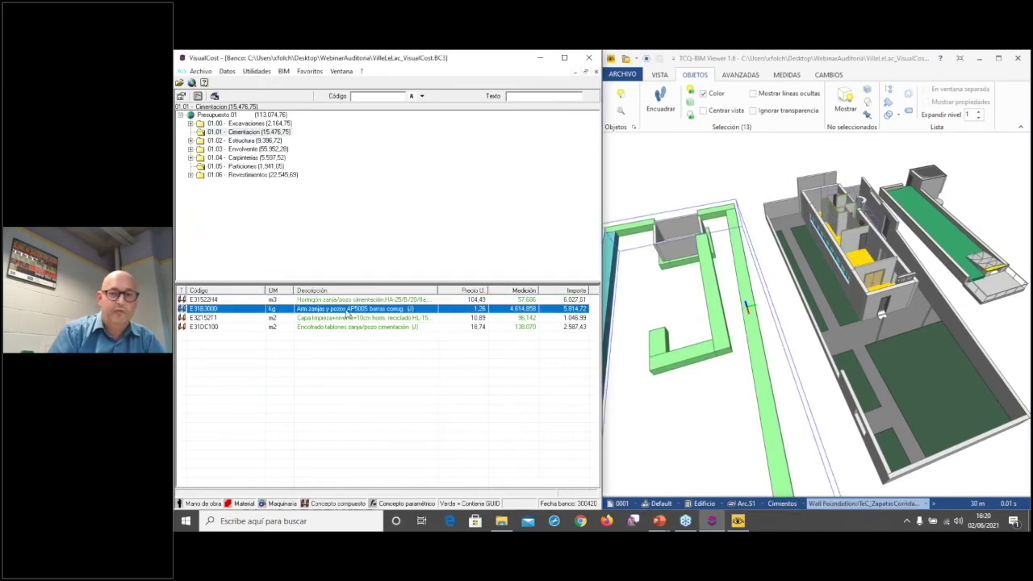
{"action": "key", "text": "Down"}
{"action": "key", "text": "Down"}
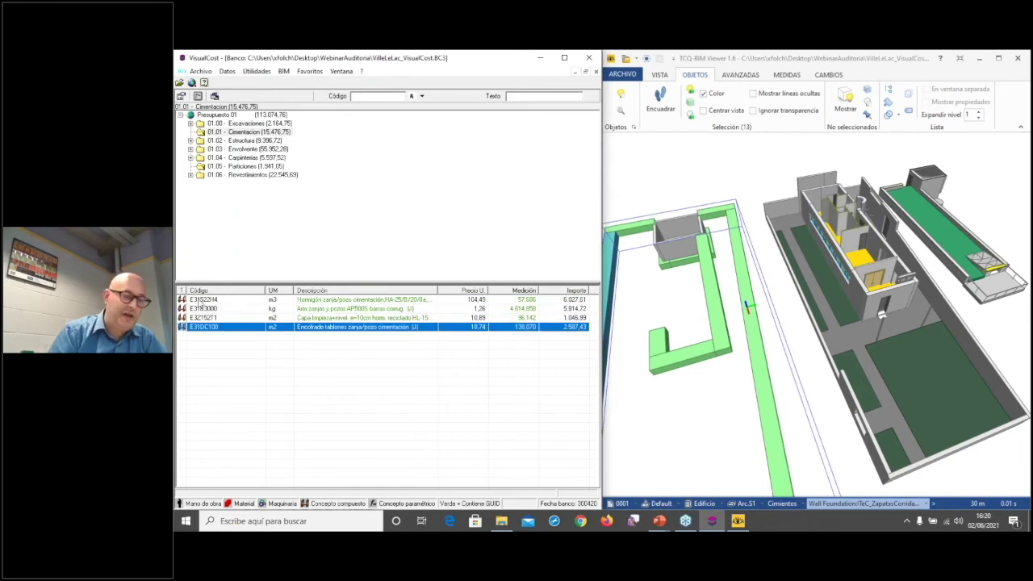
{"action": "left_click", "coordinate": [349, 309]}
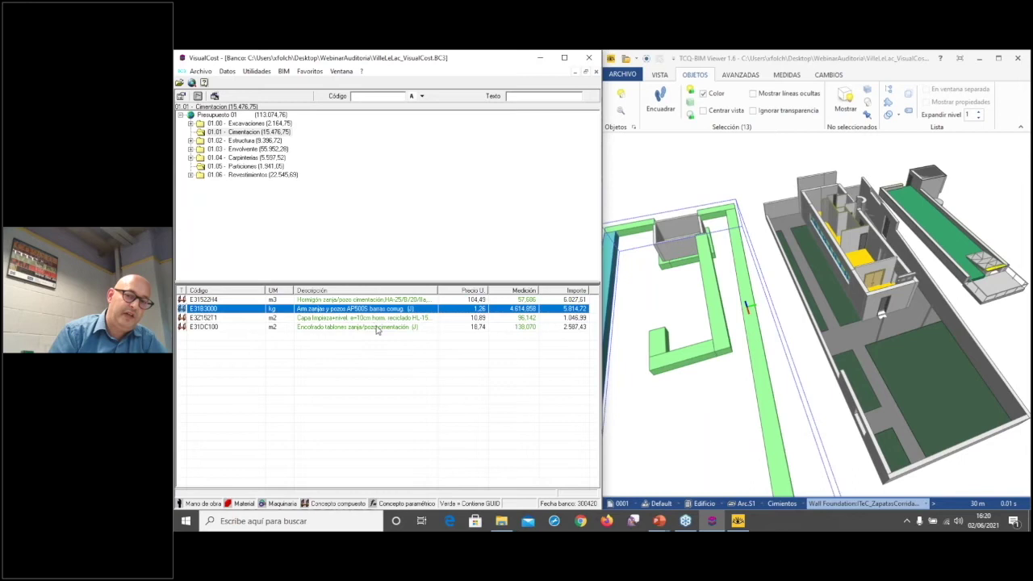
{"action": "left_click", "coordinate": [403, 319]}
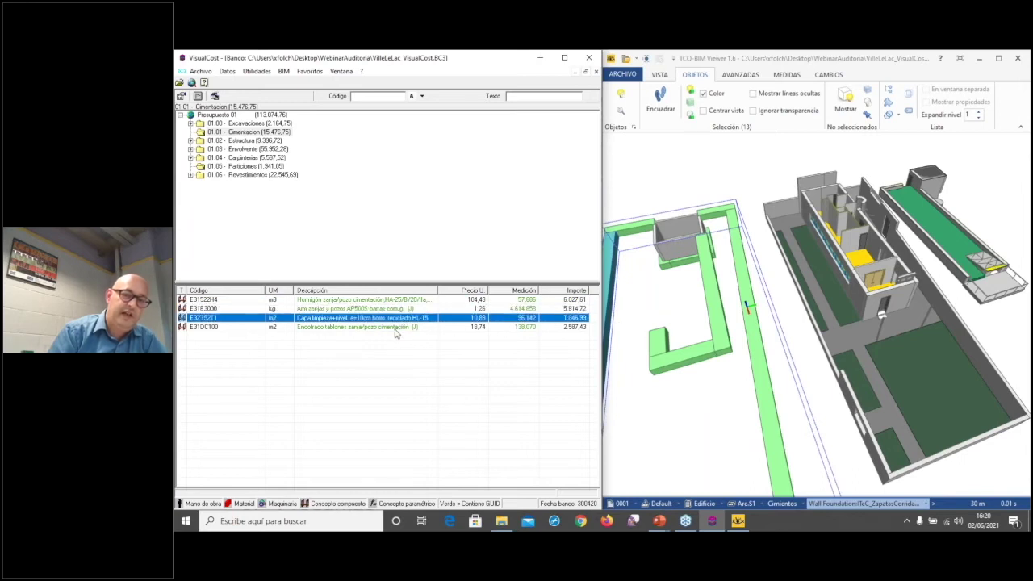
{"action": "left_click", "coordinate": [449, 326]}
{"action": "left_click", "coordinate": [309, 319]}
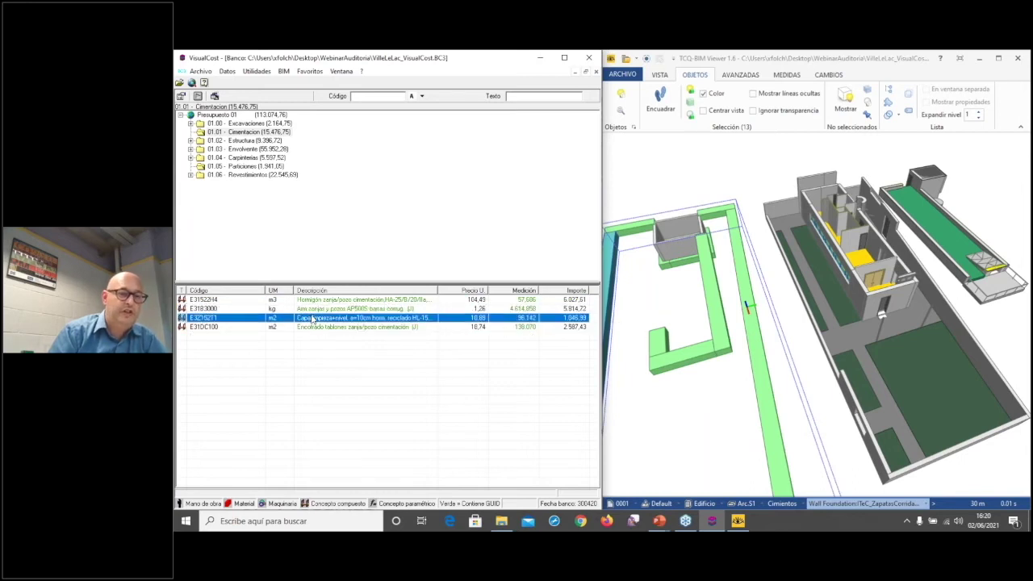
{"action": "left_click", "coordinate": [314, 311]}
{"action": "left_click", "coordinate": [347, 300]}
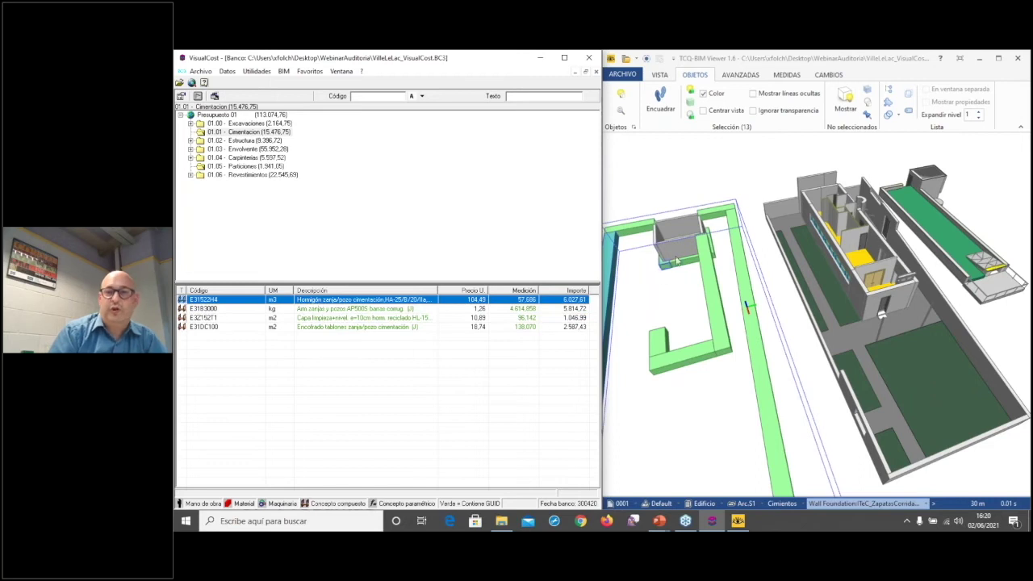
Recheck the footings linked to the reinforcement and blinding lines, and review the budget lines of the short footing by the stub wall
{"action": "left_click", "coordinate": [729, 290]}
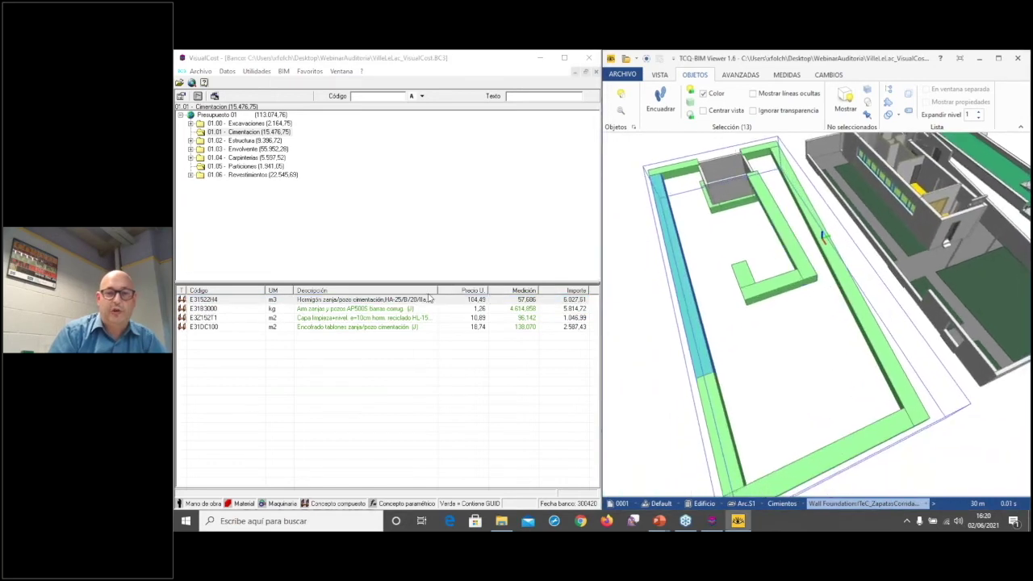
{"action": "left_click", "coordinate": [342, 311]}
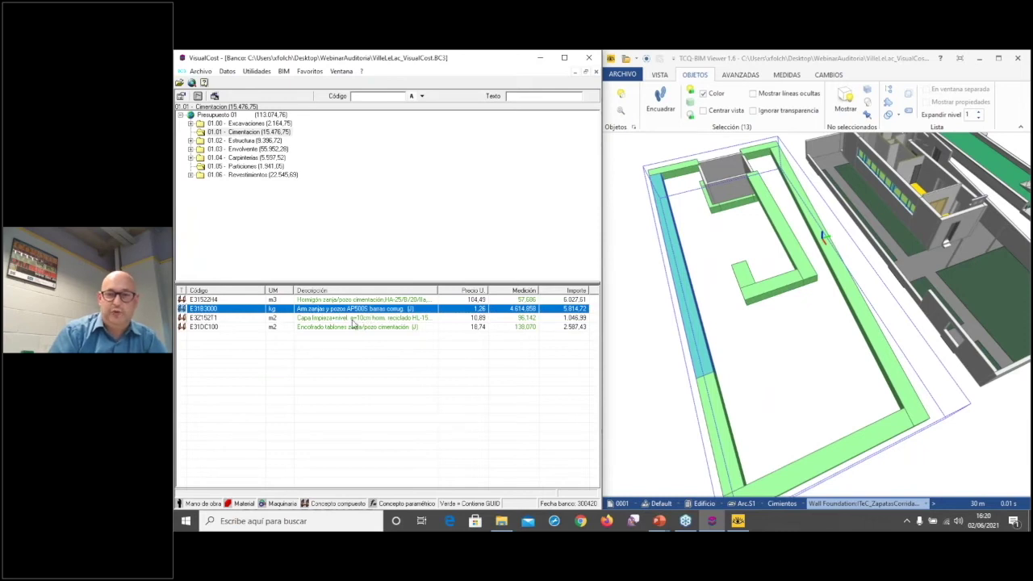
{"action": "left_click", "coordinate": [352, 319]}
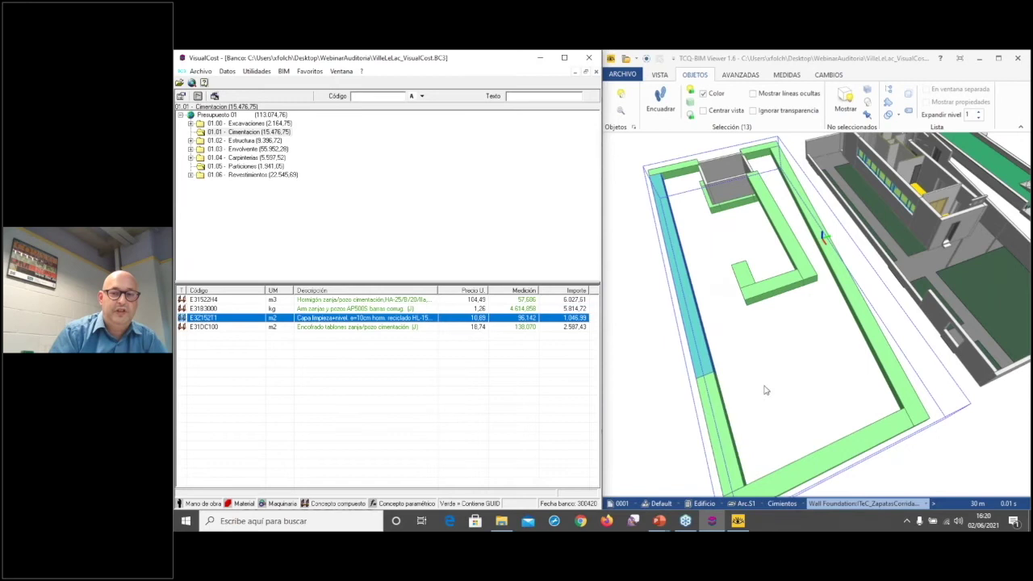
{"action": "left_click", "coordinate": [778, 307]}
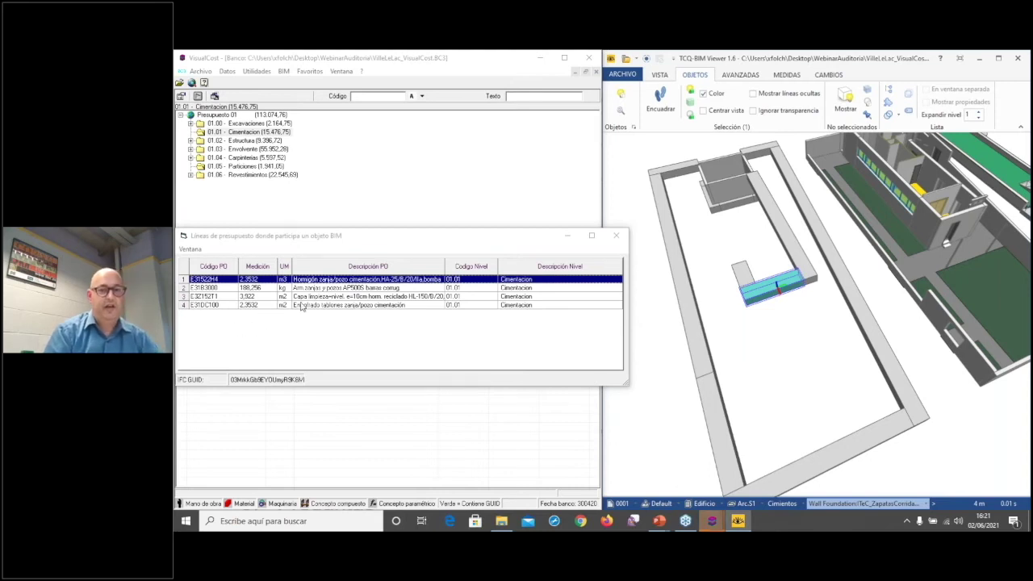
{"action": "left_click", "coordinate": [615, 237]}
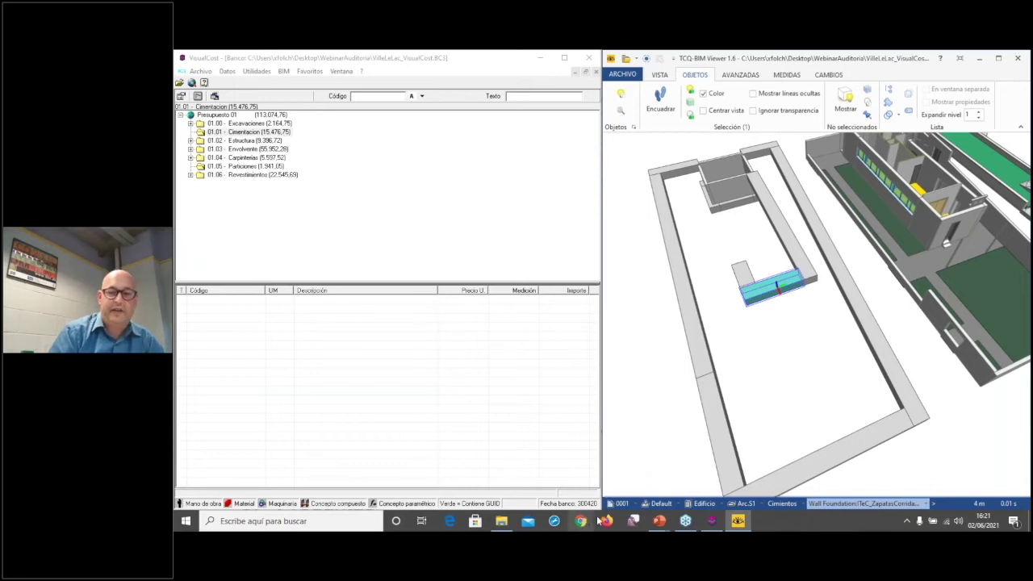
Switch to the PowerPoint slide show at the Sumario slide
{"action": "mouse_move", "coordinate": [659, 522]}
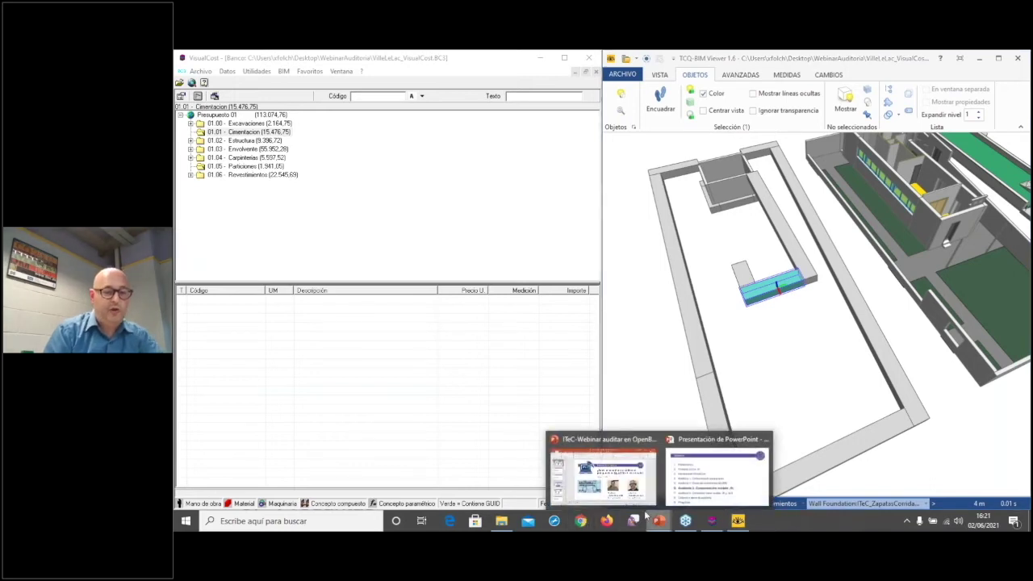
{"action": "key", "text": "alt+Tab"}
{"action": "key", "text": "Tab"}
{"action": "key", "text": "Tab"}
{"action": "key", "text": "Tab"}
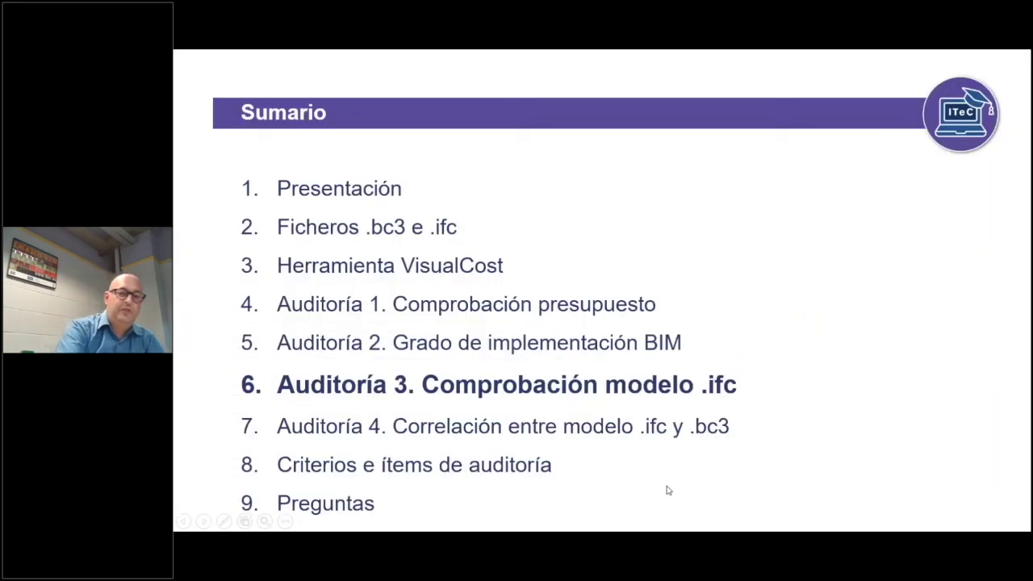
Advance the slide show through the Auditoría 3 and Auditoría 4 slides to the Criterios e ítems de auditoría summary entry
{"action": "left_click", "coordinate": [668, 490]}
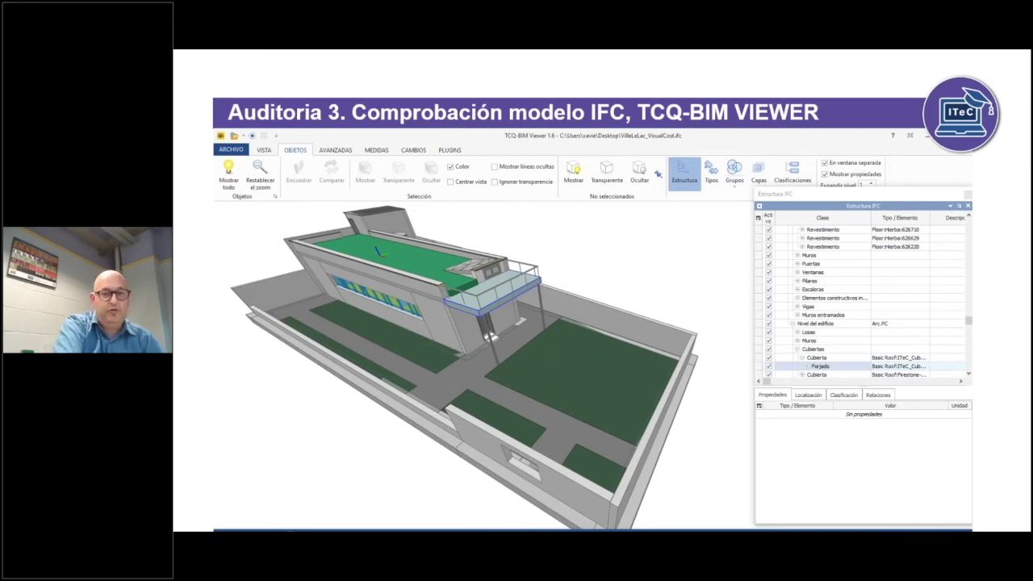
{"action": "key", "text": "Right"}
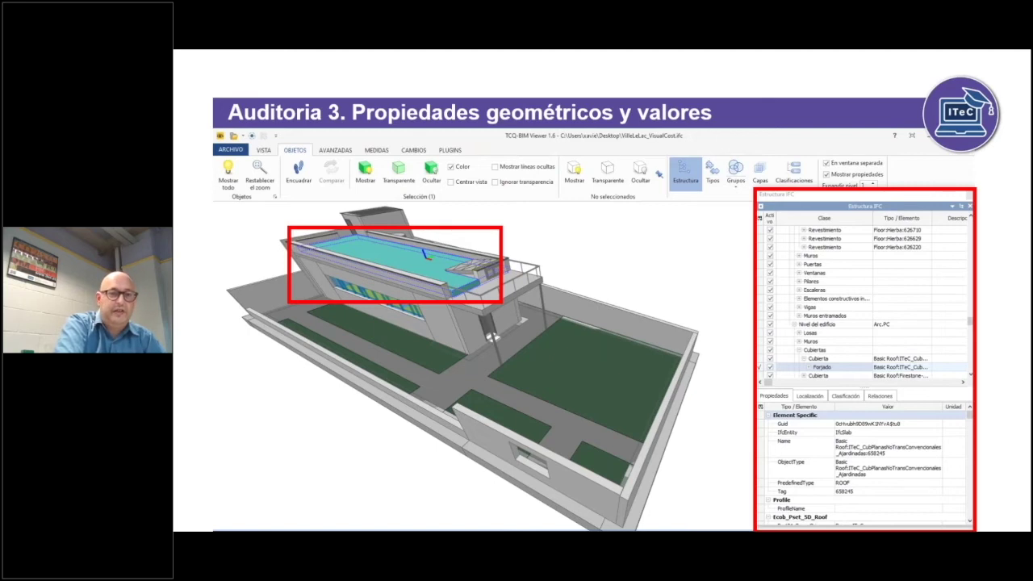
{"action": "key", "text": "Right"}
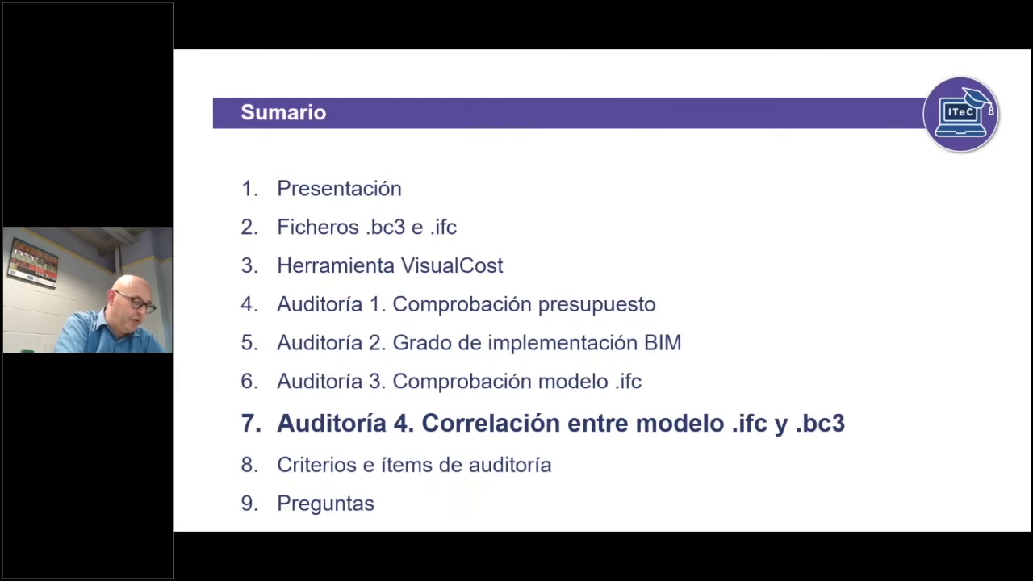
{"action": "key", "text": "Right"}
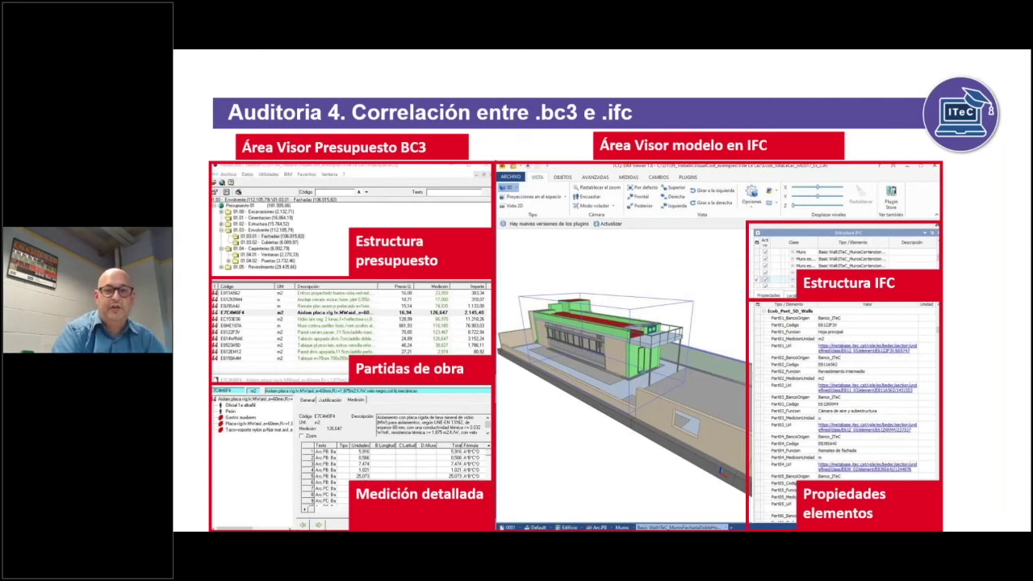
{"action": "key", "text": "Right"}
Switch back to VisualCost beside the TCQ-BIM Viewer and show the lines of budget chapter 01.05 Particiones
{"action": "key", "text": "alt+Tab"}
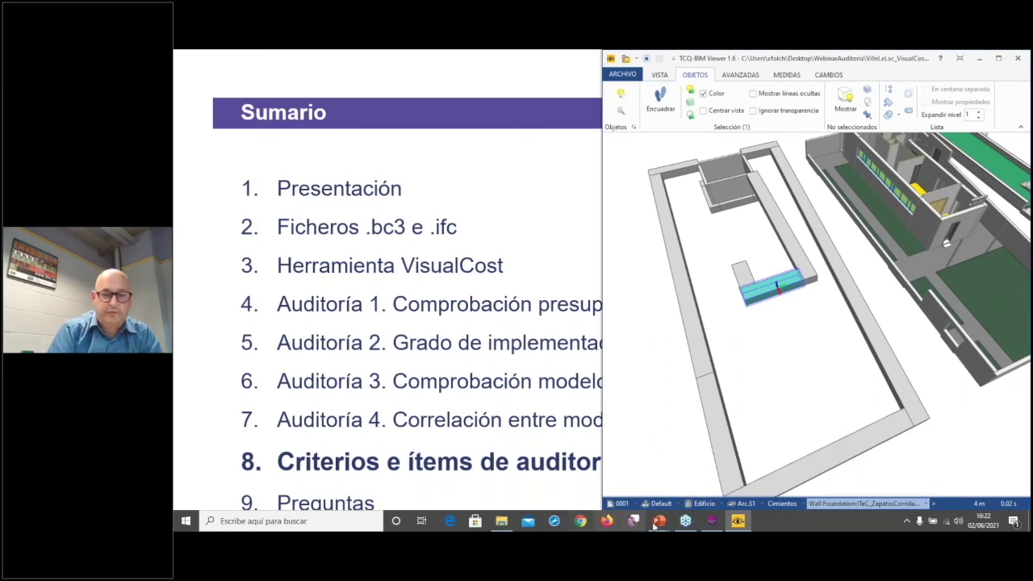
{"action": "left_click", "coordinate": [712, 521]}
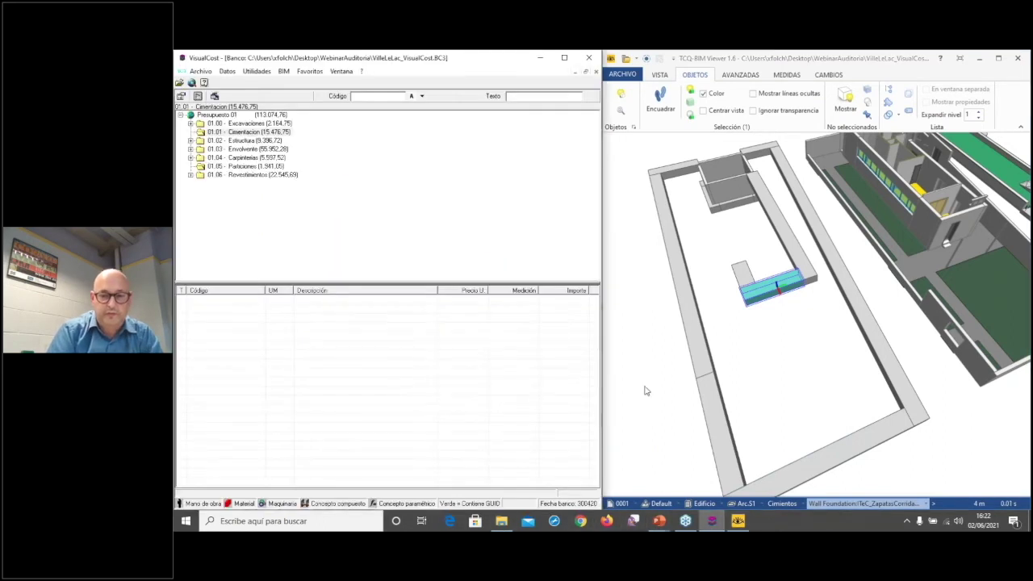
{"action": "left_click", "coordinate": [254, 166]}
Review the budget lines linked to the facade wall at the end of the strip window and close the list
{"action": "left_click_drag", "start_coordinate": [891, 234], "coordinate": [775, 259]}
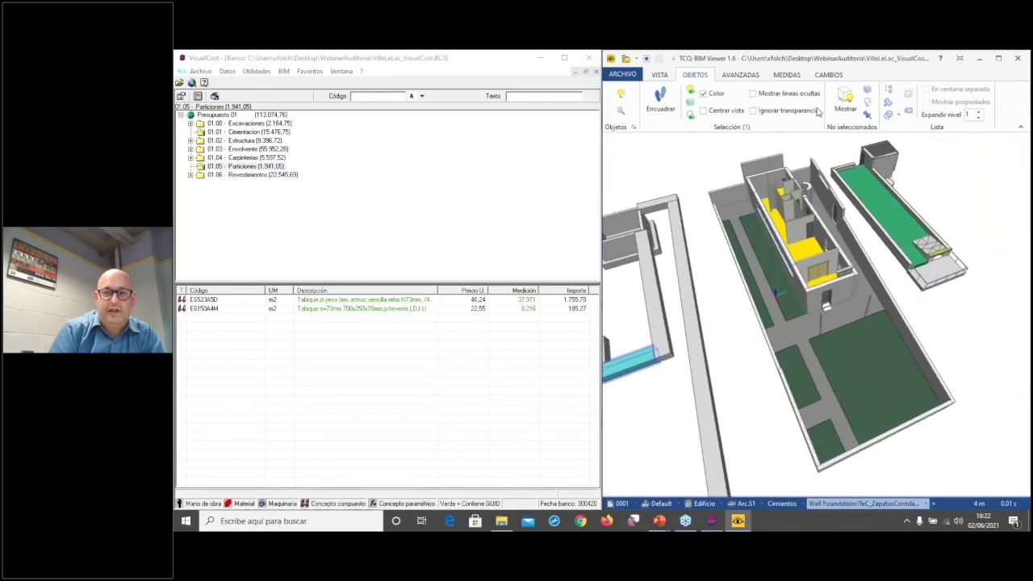
{"action": "left_click_drag", "start_coordinate": [854, 270], "coordinate": [859, 212]}
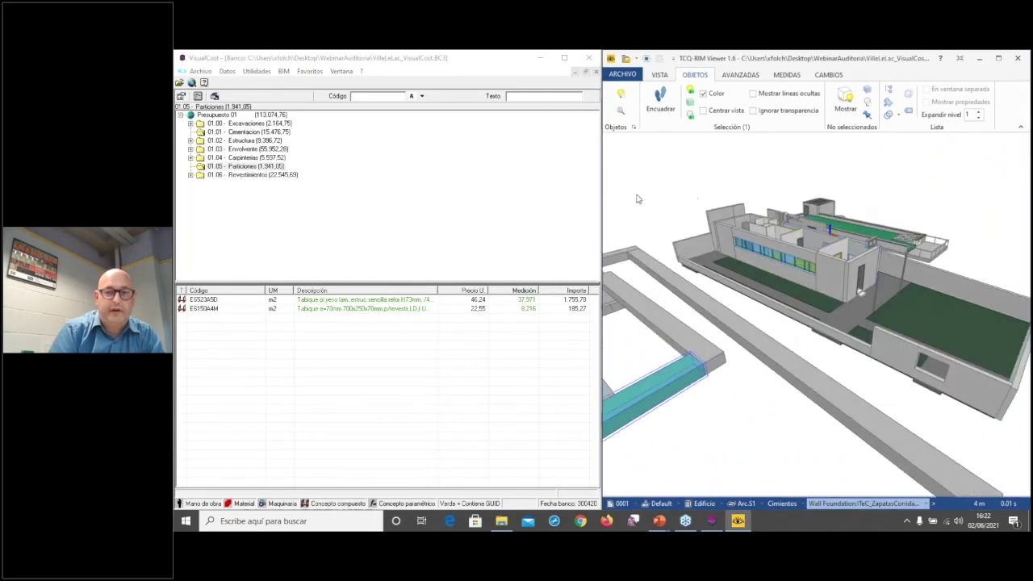
{"action": "double_click", "coordinate": [830, 276]}
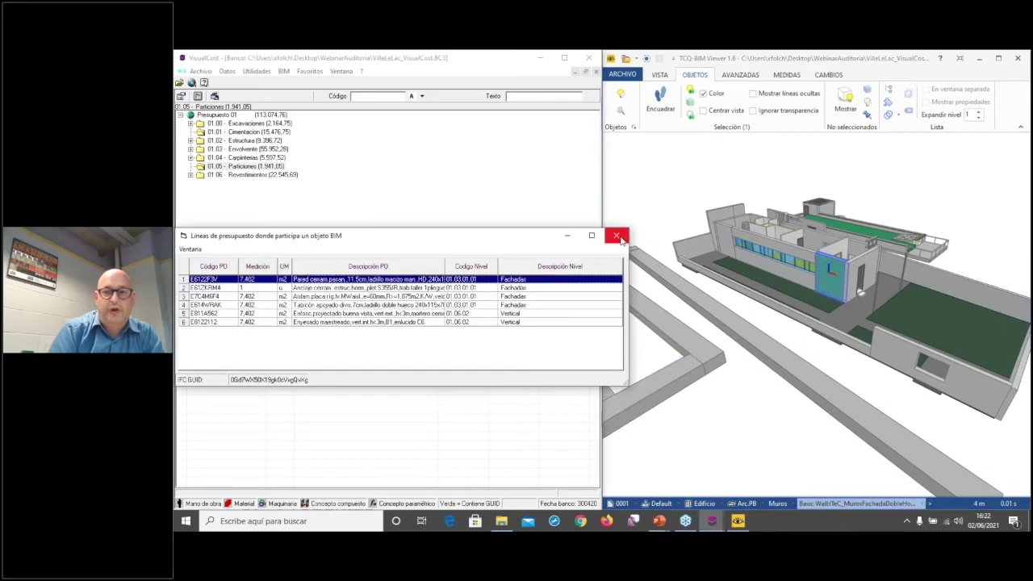
{"action": "left_click", "coordinate": [617, 236]}
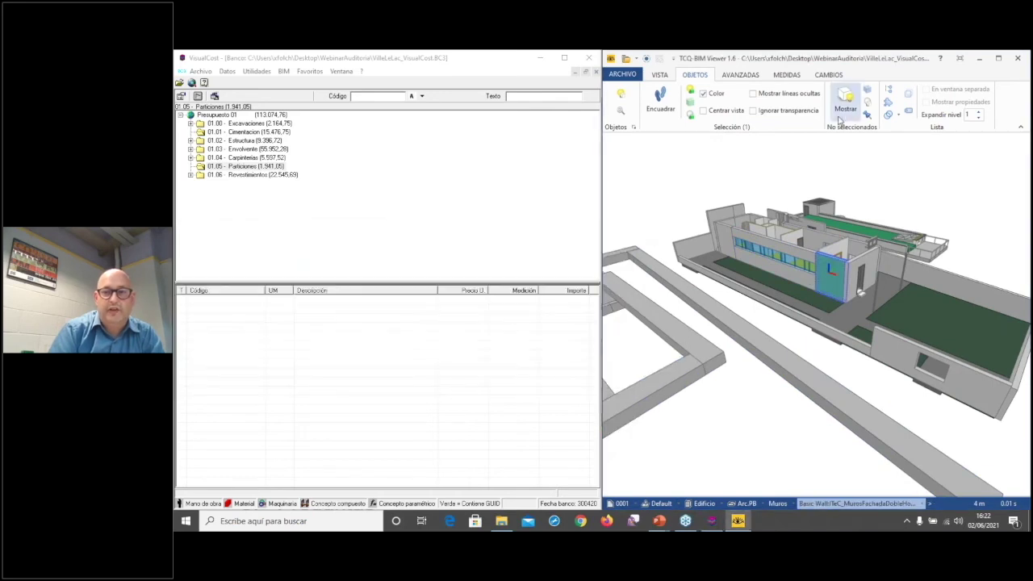
Maximize the model viewer and try the transparent, hidden and shown display states on the selected facade wall
{"action": "left_click", "coordinate": [690, 104]}
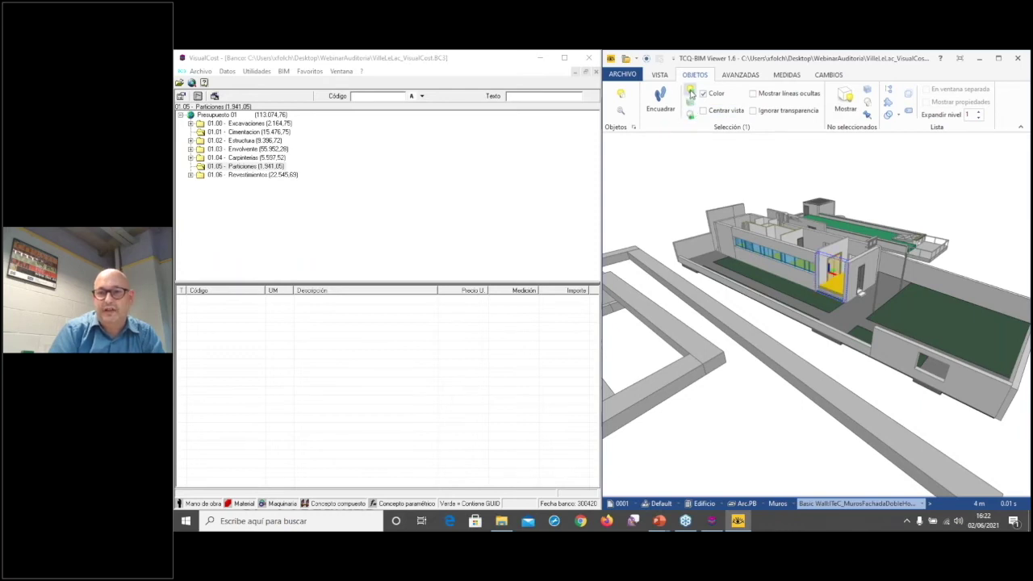
{"action": "left_click", "coordinate": [690, 90]}
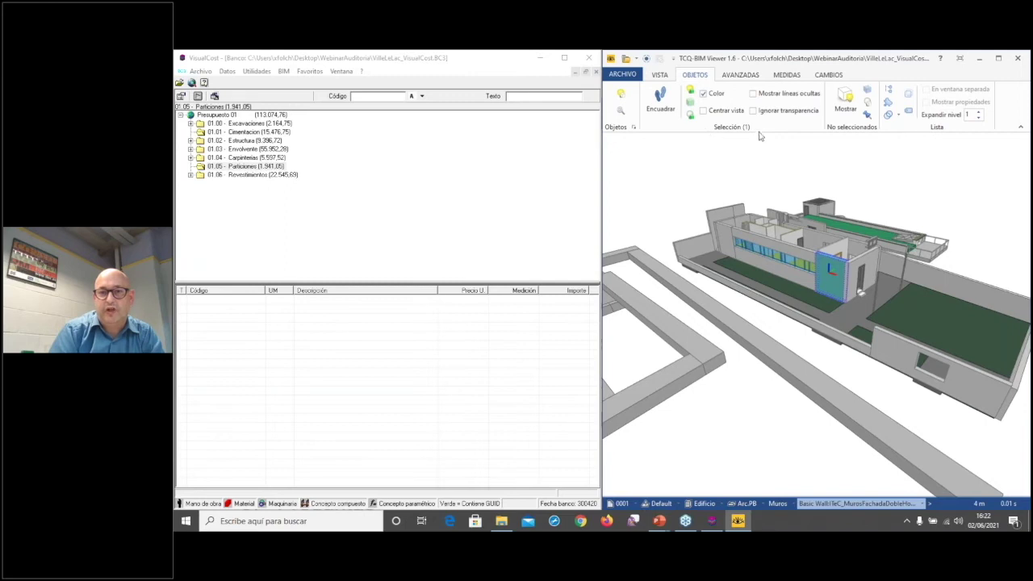
{"action": "left_click", "coordinate": [998, 58]}
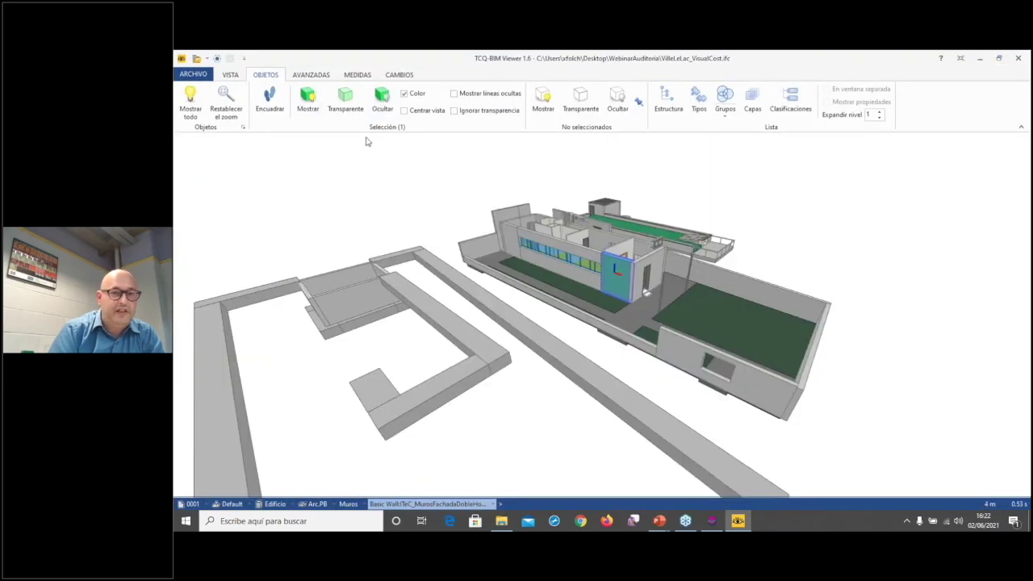
{"action": "scroll", "coordinate": [625, 273], "scroll_direction": "up", "scroll_amount": 3}
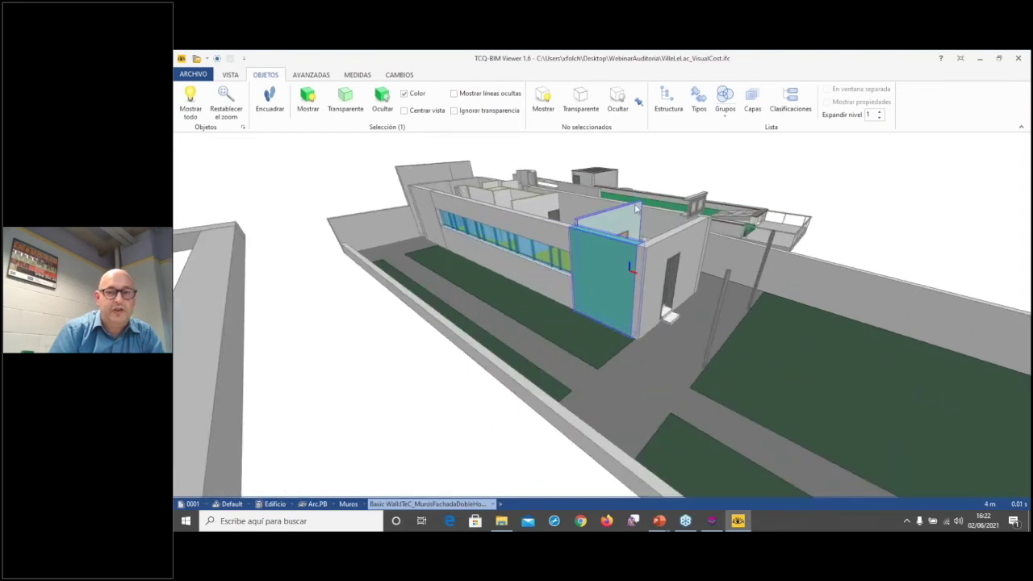
{"action": "left_click_drag", "start_coordinate": [623, 210], "coordinate": [617, 250]}
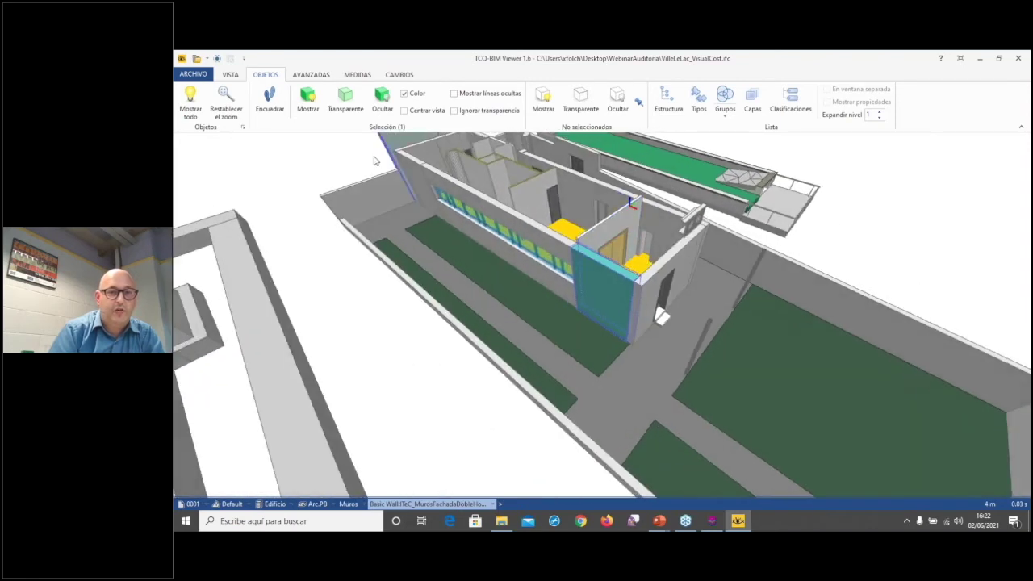
{"action": "left_click", "coordinate": [346, 100]}
{"action": "left_click", "coordinate": [381, 98]}
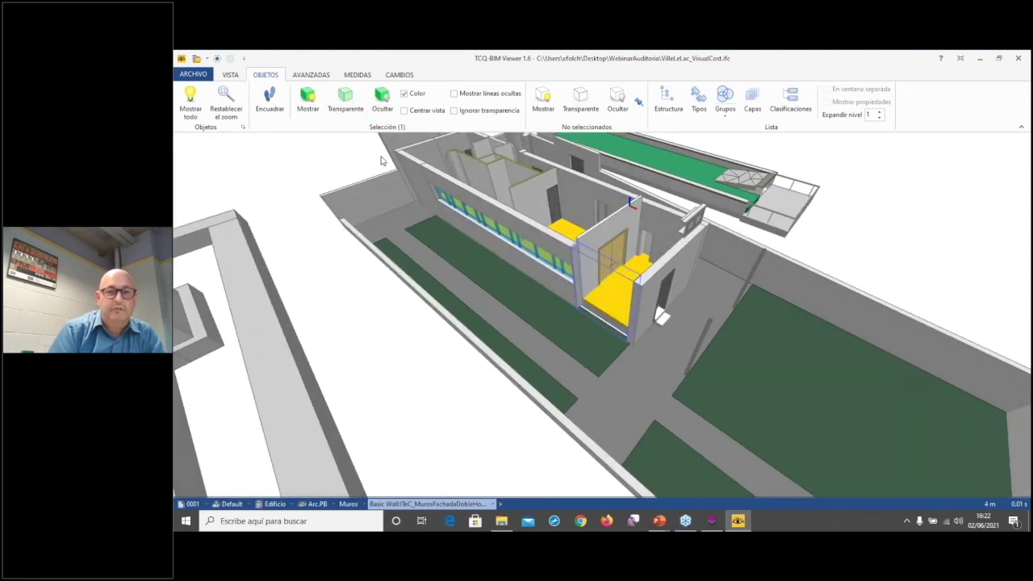
{"action": "left_click", "coordinate": [309, 98]}
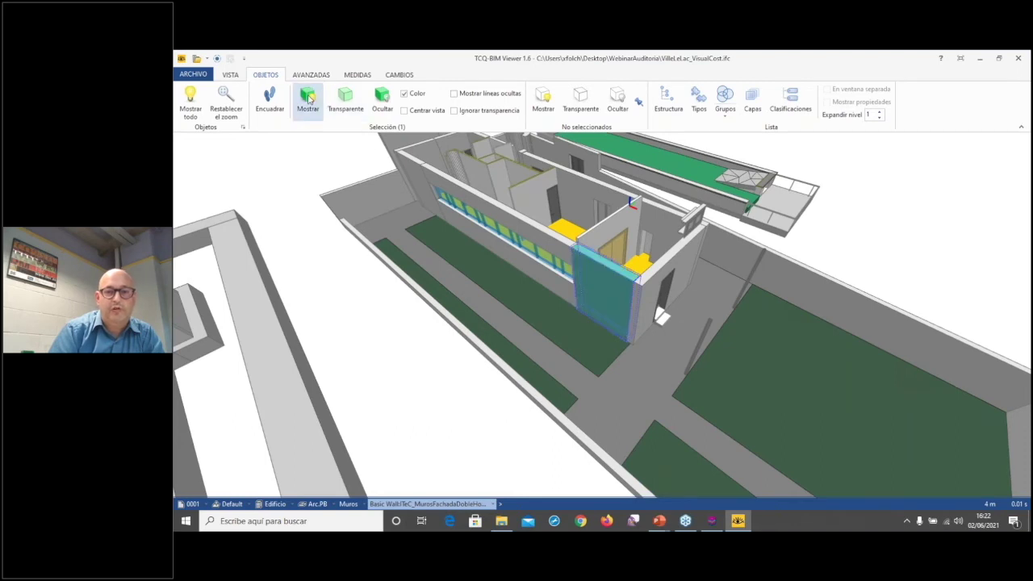
Isolate the facade wall by making the unselected elements transparent and hiding them, and restore their display
{"action": "left_click", "coordinate": [581, 102]}
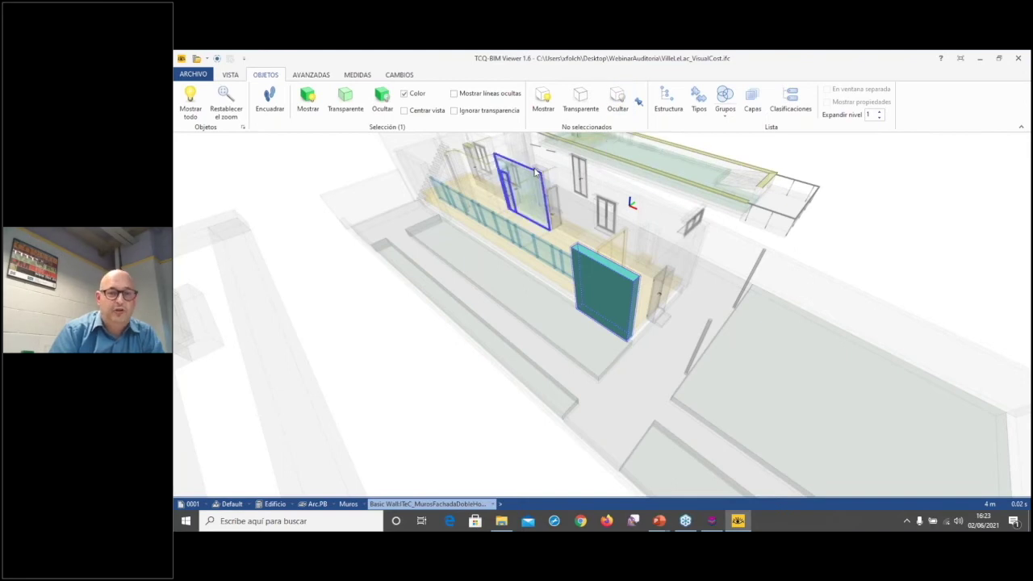
{"action": "left_click", "coordinate": [617, 103]}
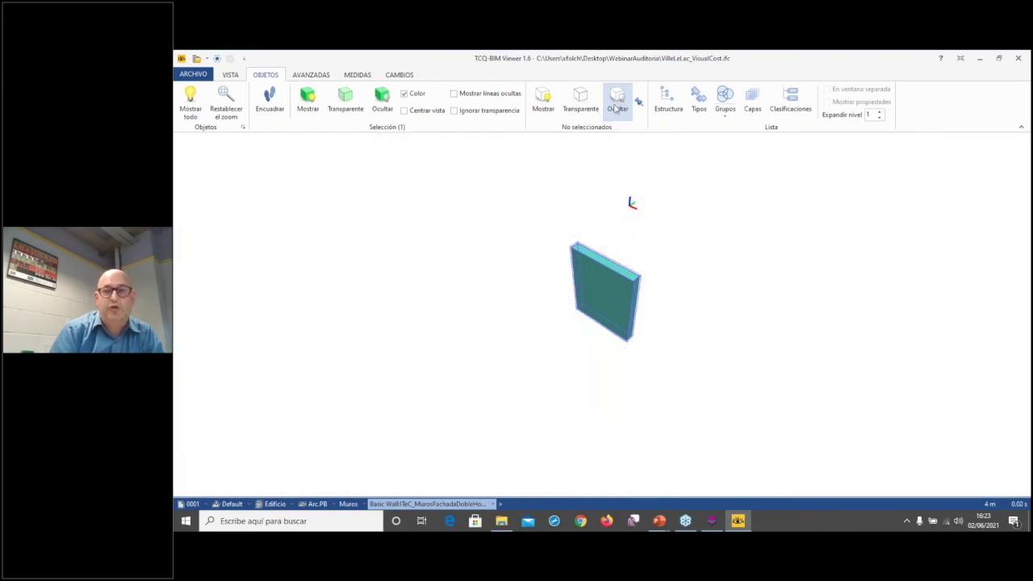
{"action": "left_click", "coordinate": [542, 103]}
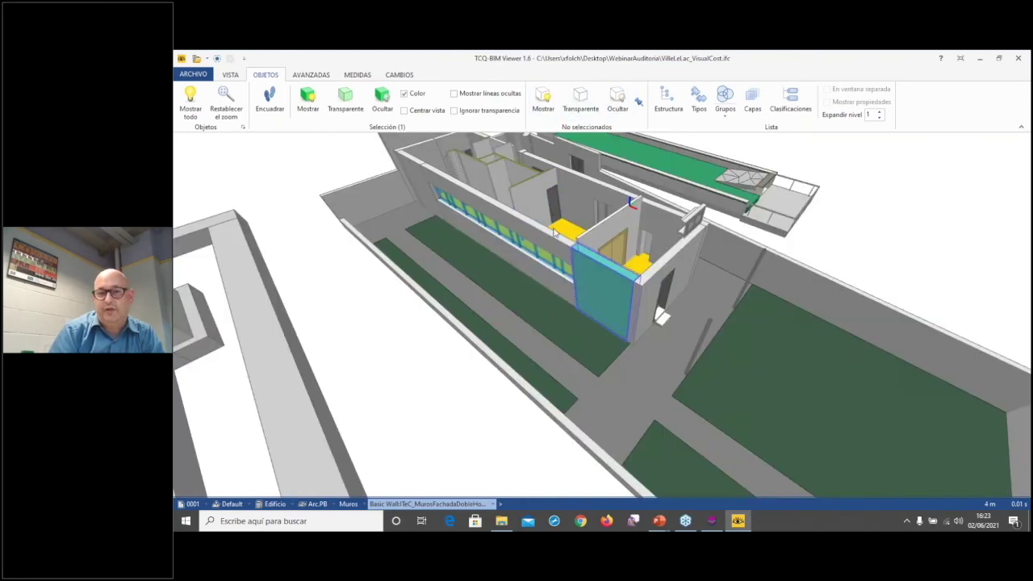
{"action": "left_click_drag", "start_coordinate": [577, 243], "coordinate": [482, 231]}
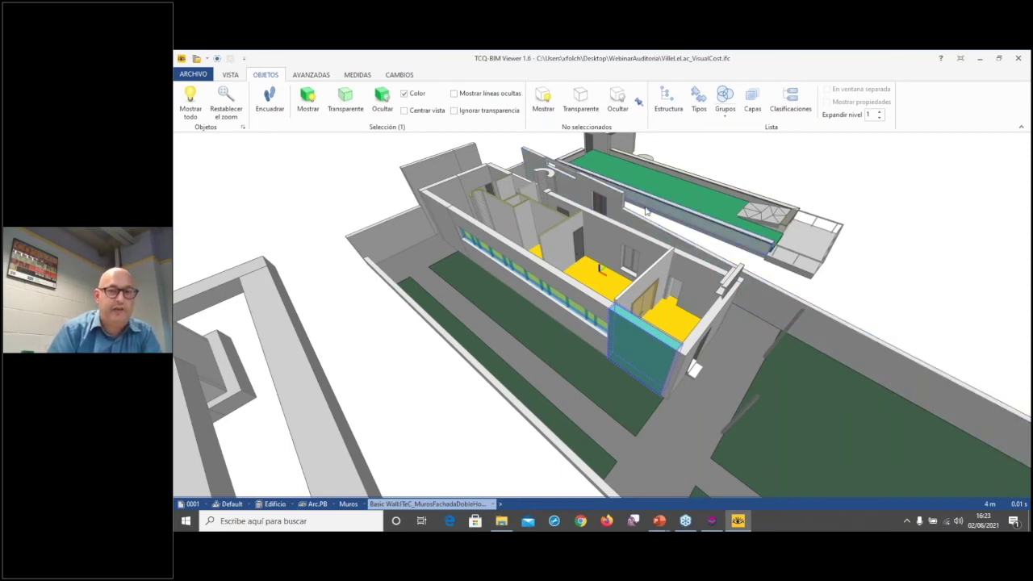
Open the IFC structure list and select a standard wall from it to locate it in the model
{"action": "left_click", "coordinate": [666, 101]}
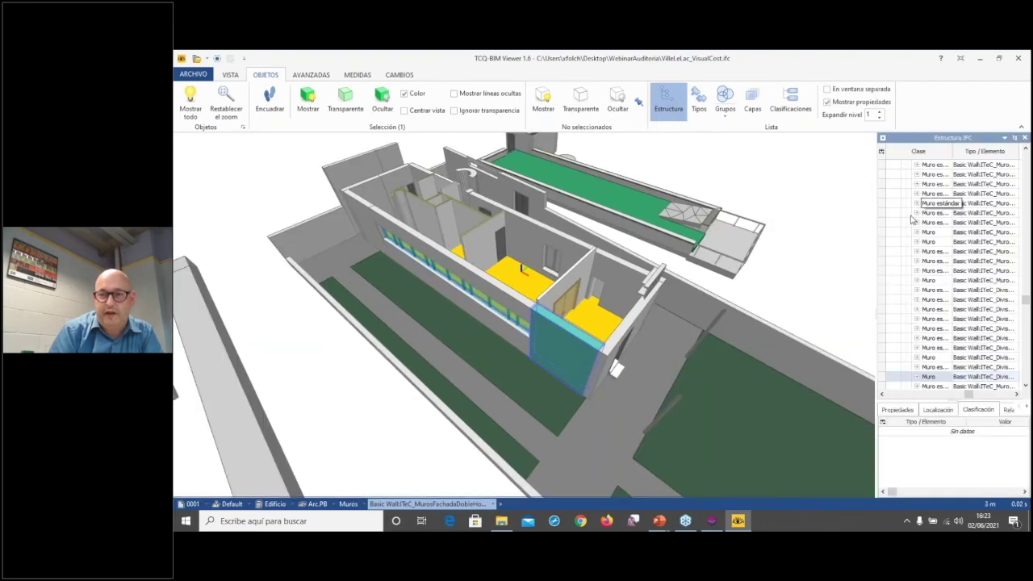
{"action": "left_click", "coordinate": [928, 270]}
{"action": "left_click", "coordinate": [621, 236]}
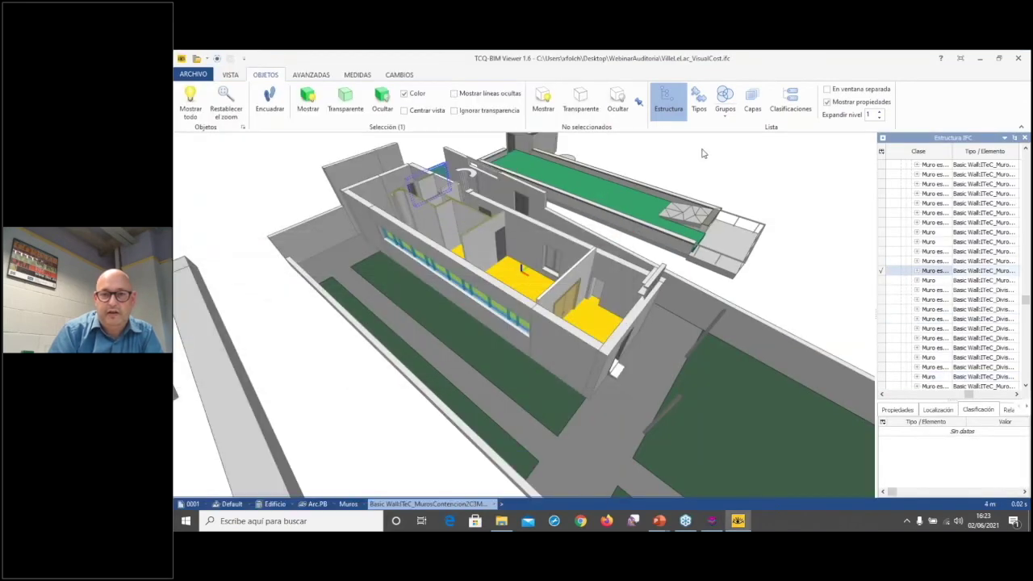
List the model elements by type, selecting all Cimiento and Perfil elements and collapsing their groups
{"action": "left_click", "coordinate": [699, 101]}
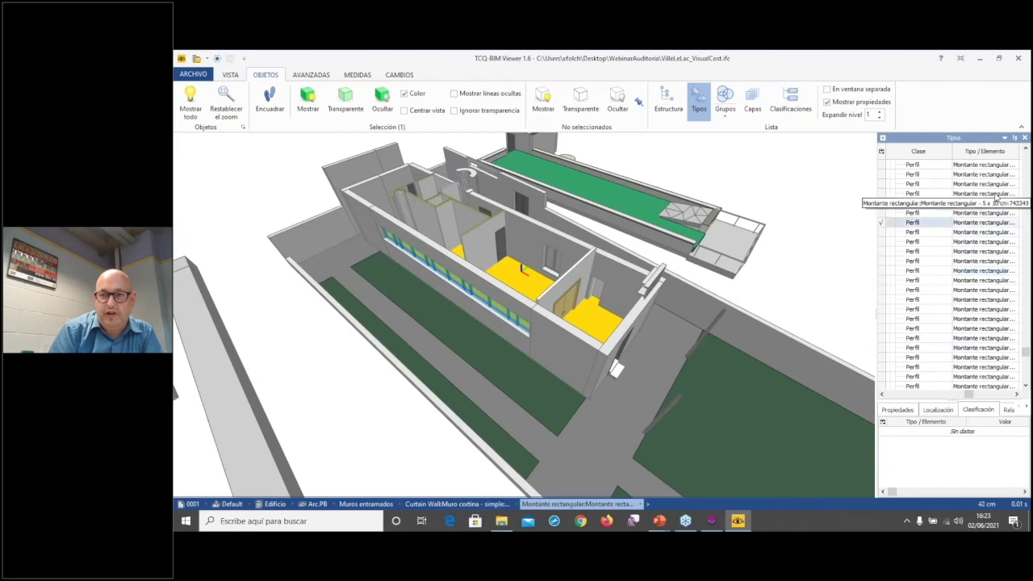
{"action": "left_click", "coordinate": [1026, 162]}
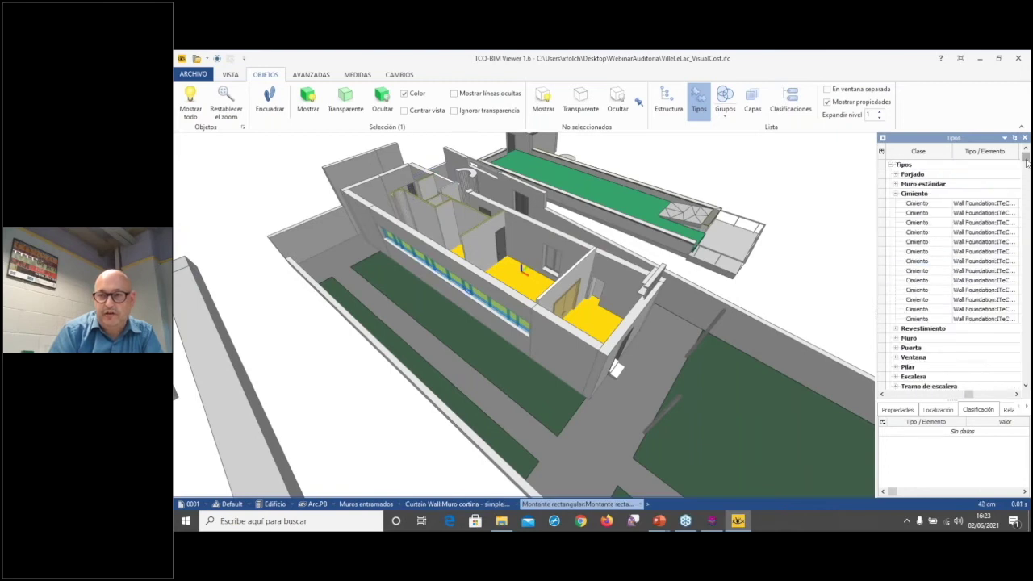
{"action": "double_click", "coordinate": [904, 196]}
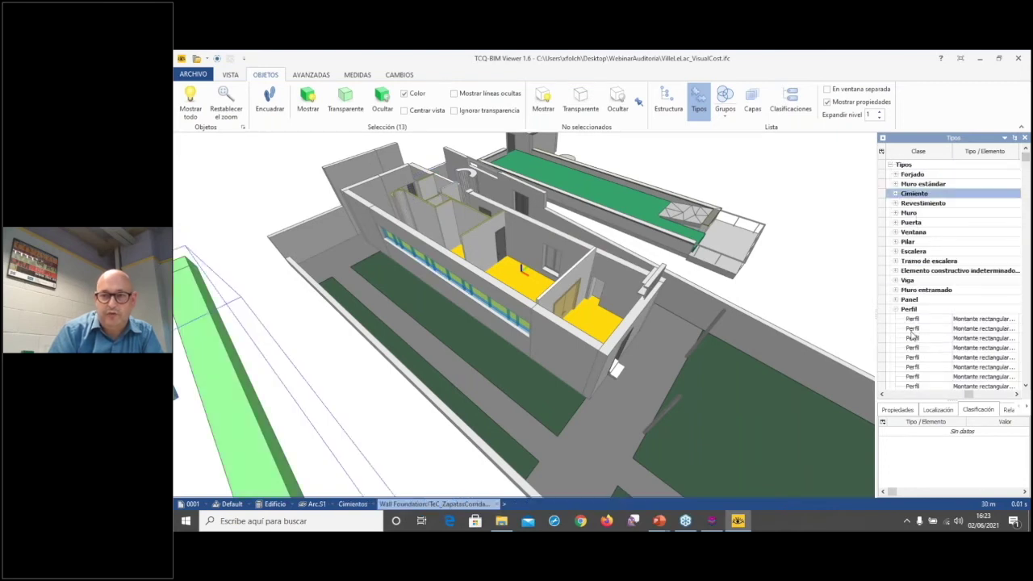
{"action": "double_click", "coordinate": [906, 310]}
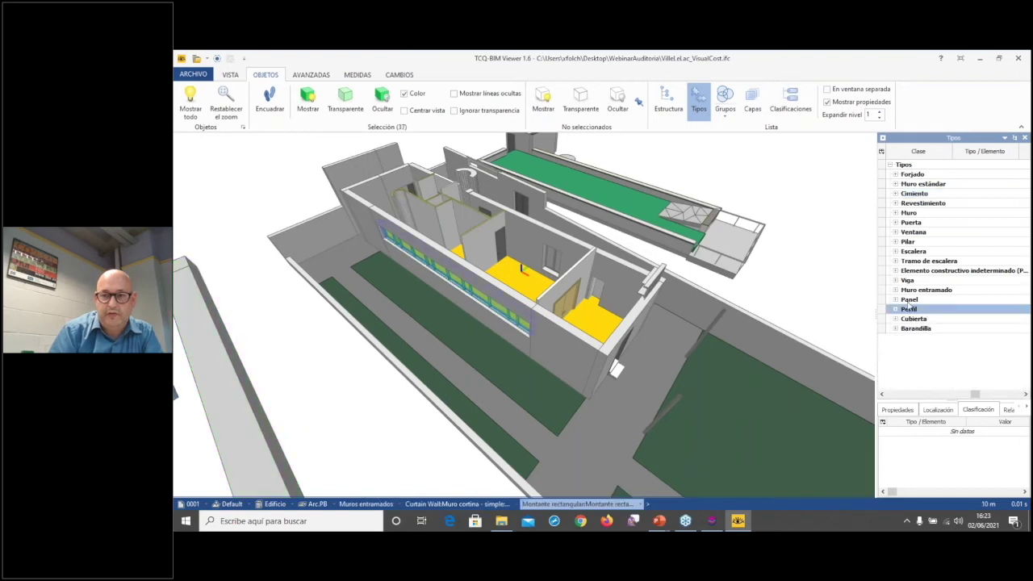
Select all elements of type Puerta, expand the group and review the budget lines linked to its first door
{"action": "left_click", "coordinate": [909, 222]}
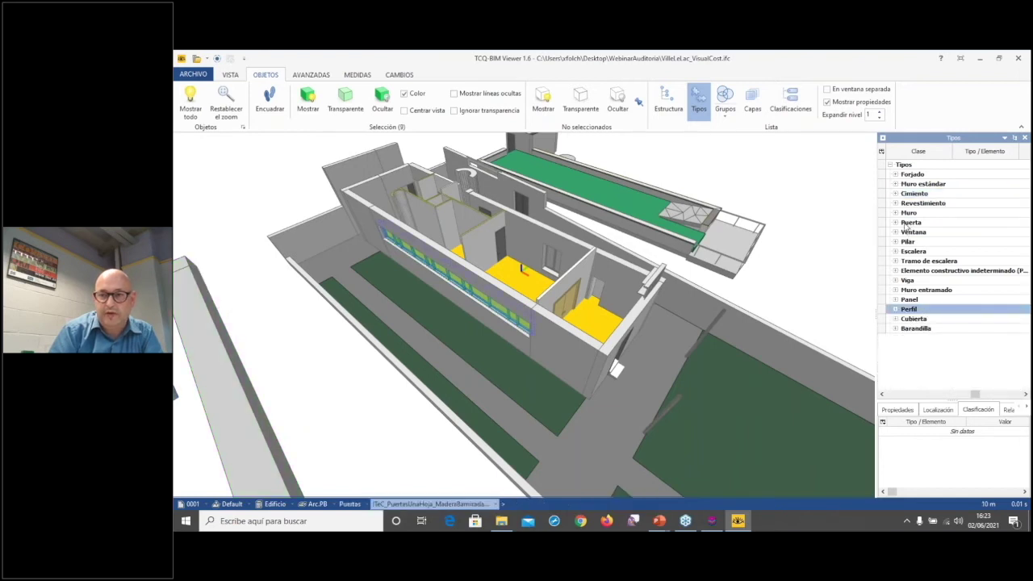
{"action": "left_click", "coordinate": [896, 222]}
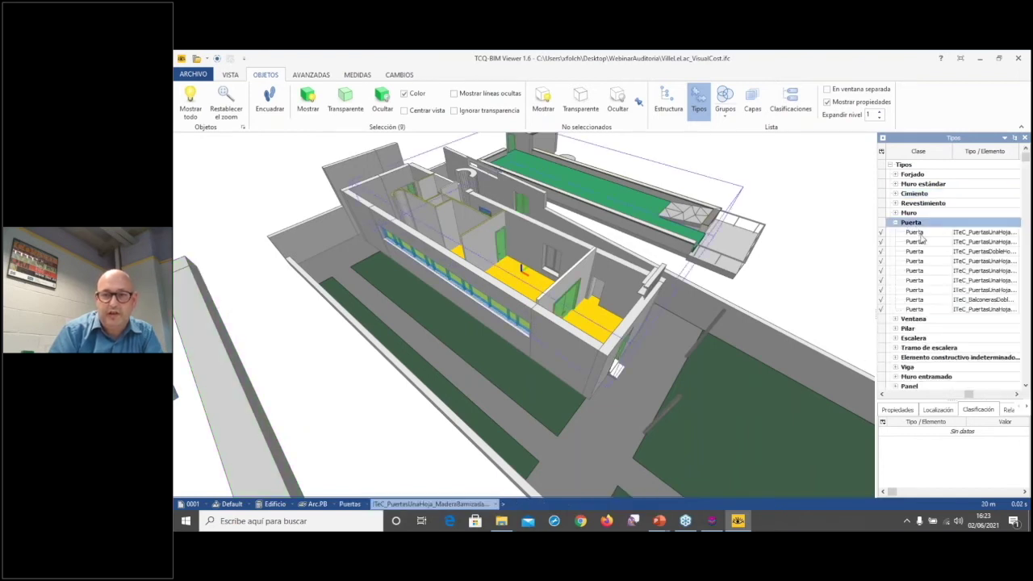
{"action": "left_click", "coordinate": [916, 233]}
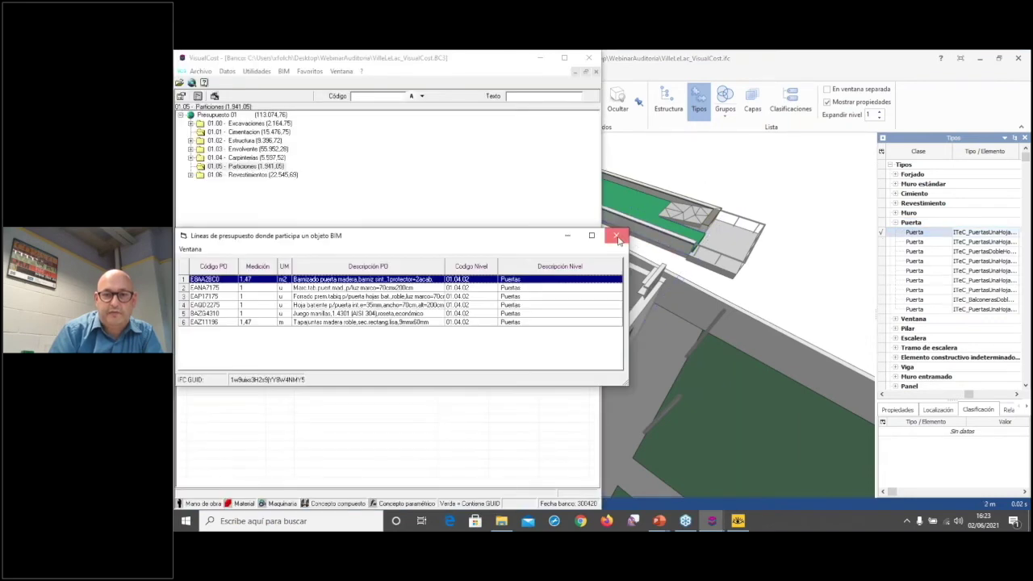
{"action": "left_click", "coordinate": [612, 233]}
Step through the remaining Puerta elements in the type list and review the budget lines linked to each one
{"action": "left_click_drag", "start_coordinate": [440, 57], "coordinate": [1032, 102]}
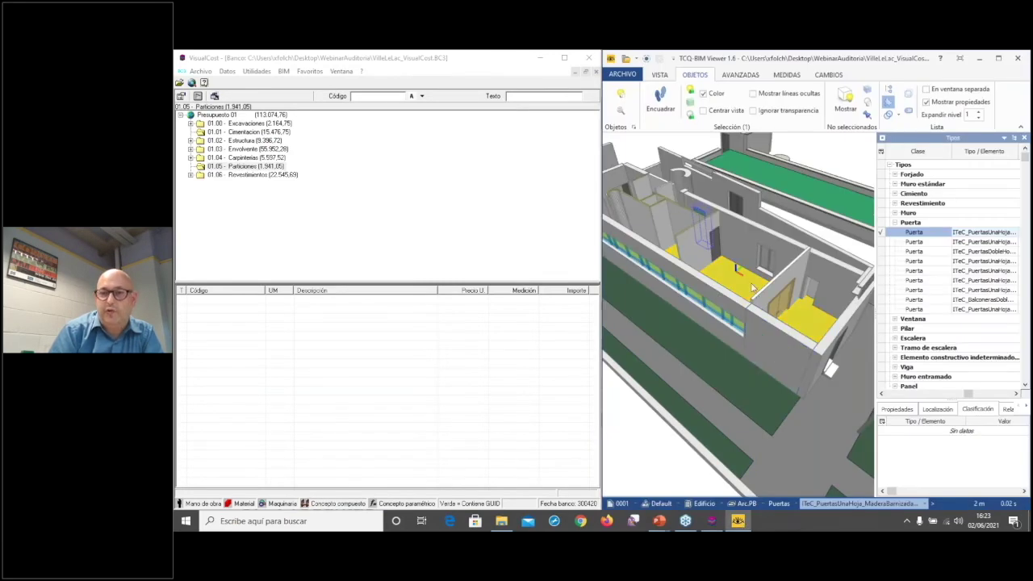
{"action": "left_click_drag", "start_coordinate": [880, 244], "coordinate": [922, 239]}
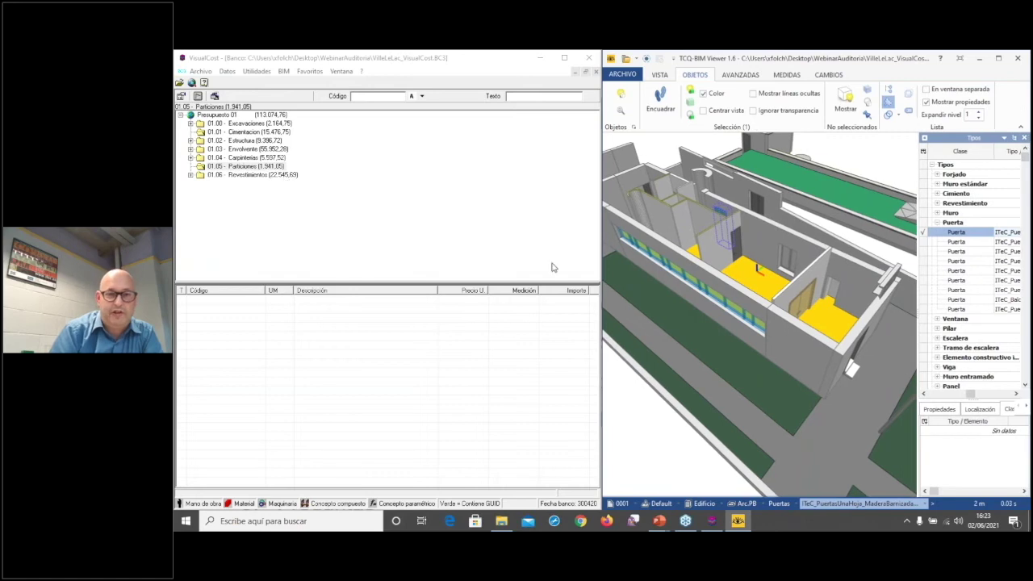
{"action": "left_click", "coordinate": [960, 243]}
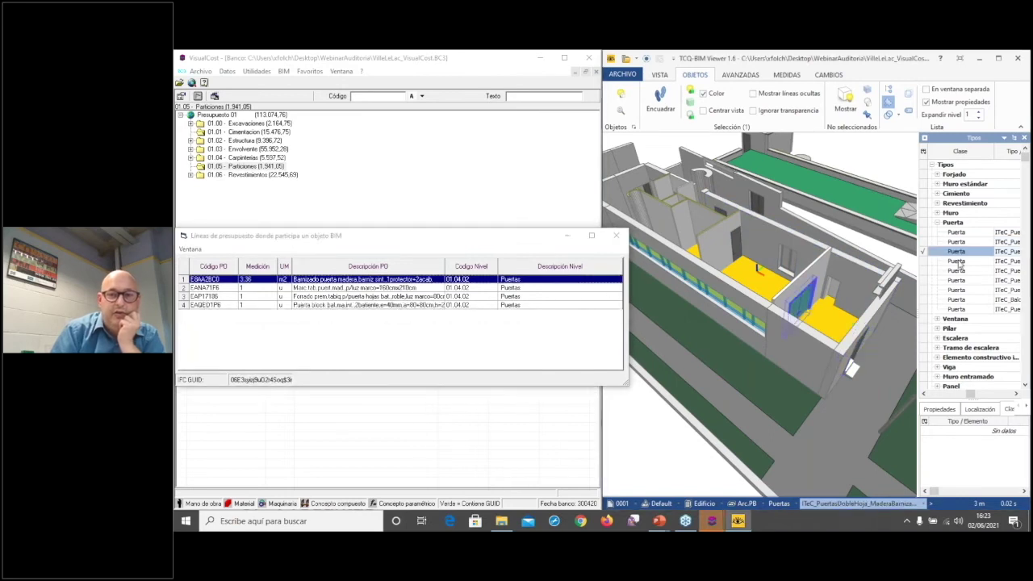
{"action": "left_click", "coordinate": [956, 260]}
{"action": "left_click", "coordinate": [960, 271]}
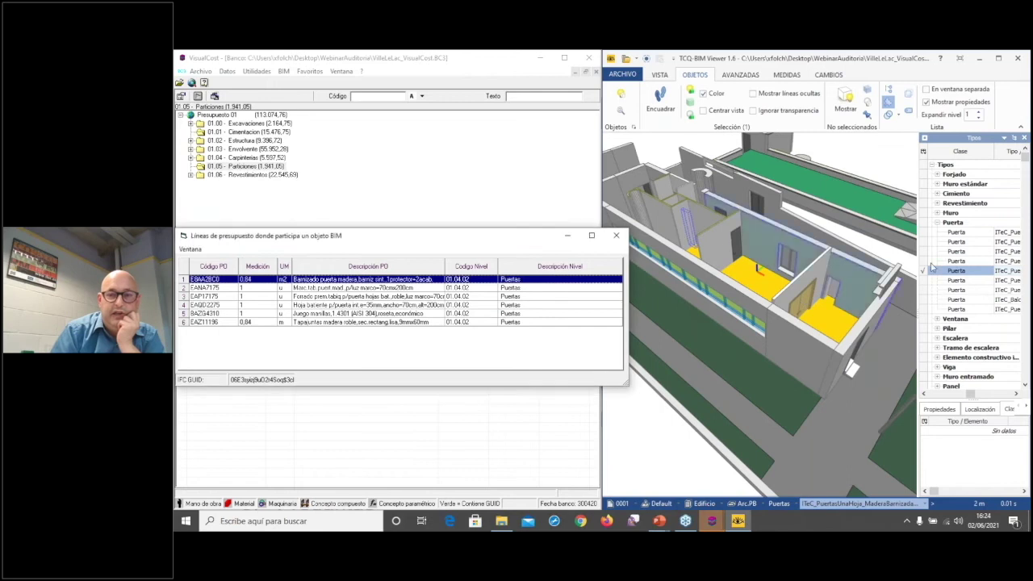
{"action": "left_click", "coordinate": [957, 280]}
{"action": "left_click", "coordinate": [957, 290]}
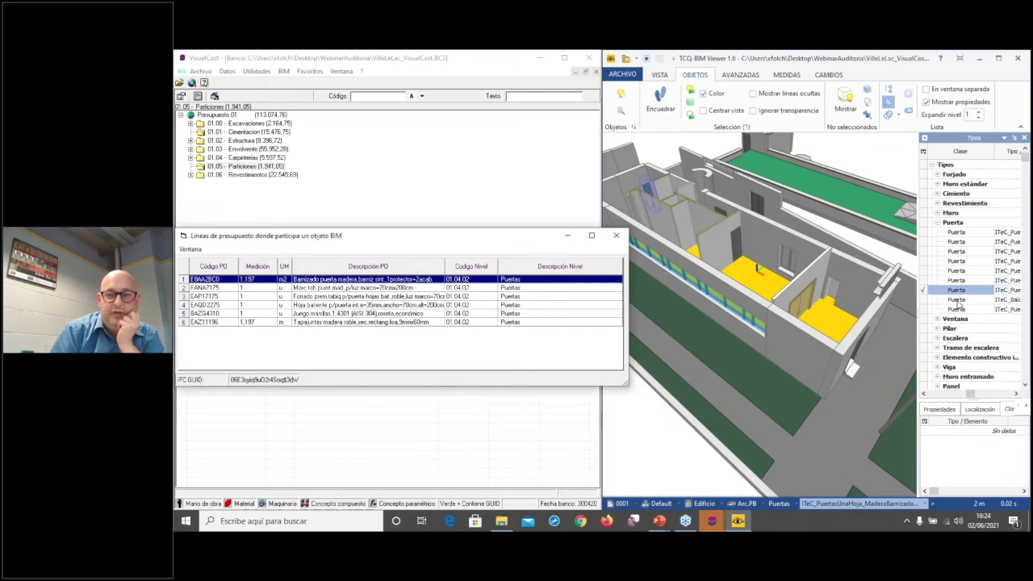
{"action": "left_click", "coordinate": [957, 300]}
{"action": "left_click", "coordinate": [957, 309]}
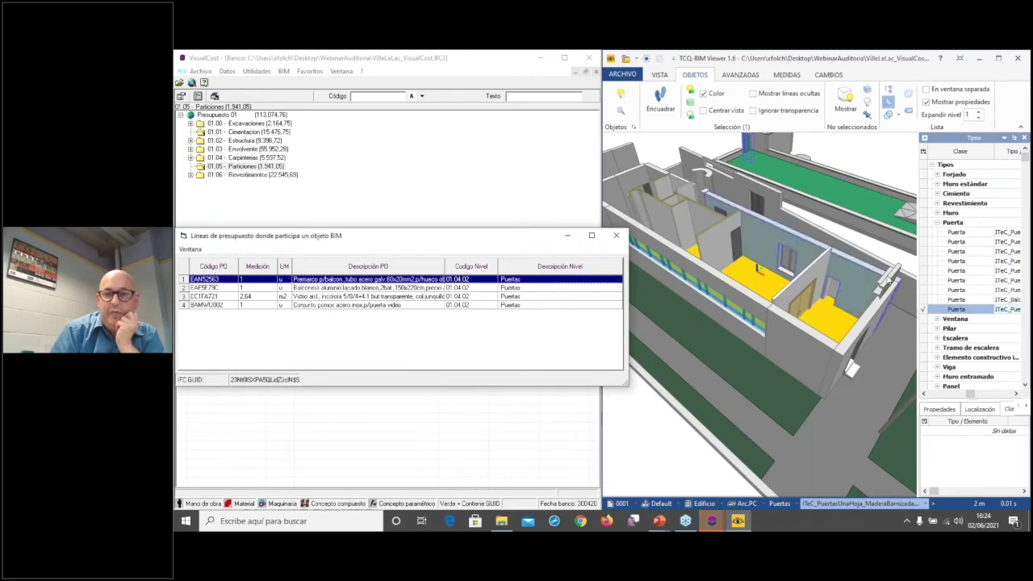
Compare the budget lines linked to the double-leaf door with those of the first door, and close the list
{"action": "left_click", "coordinate": [956, 251]}
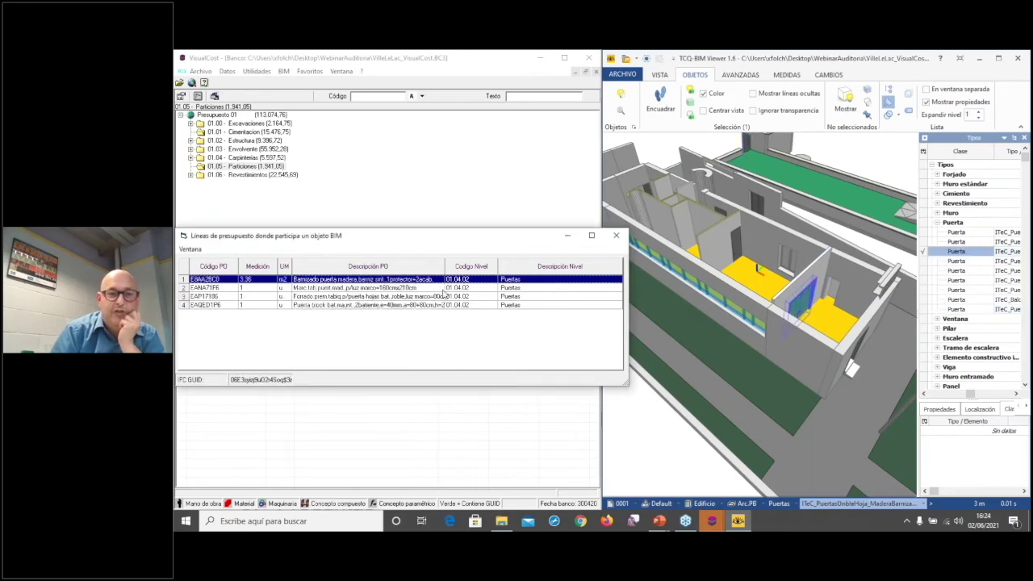
{"action": "left_click", "coordinate": [957, 234]}
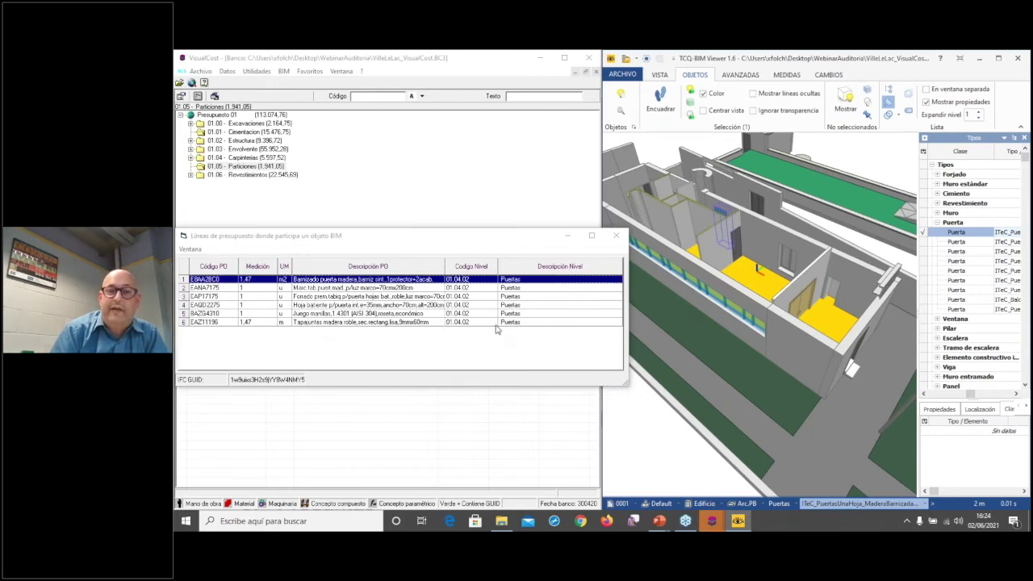
{"action": "left_click", "coordinate": [616, 235]}
Open subchapter 01.04.02 Puertas under 01.04 Carpinterías and locate the doors of its wood varnishing line in the model
{"action": "left_click", "coordinate": [240, 167]}
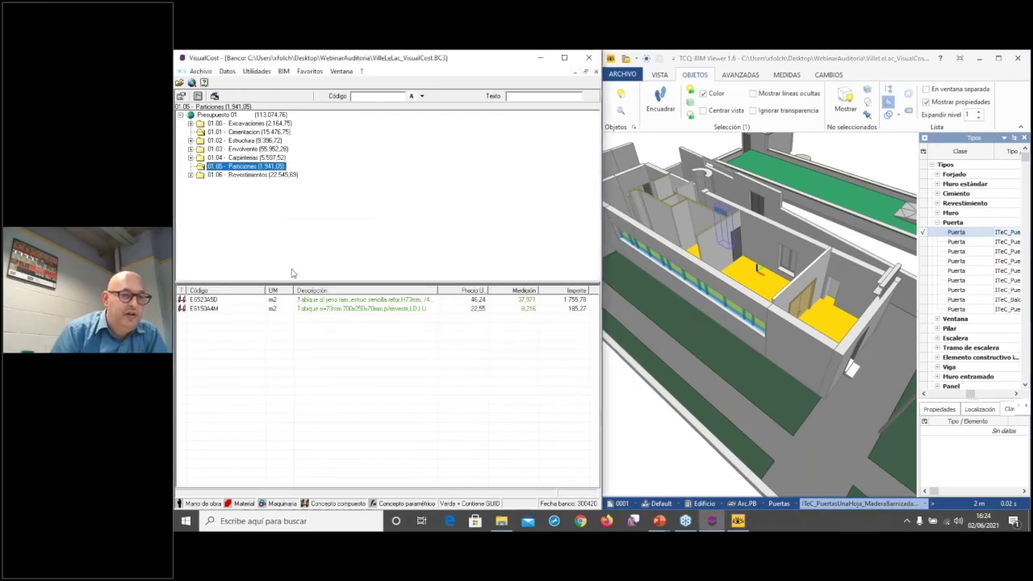
{"action": "double_click", "coordinate": [245, 148]}
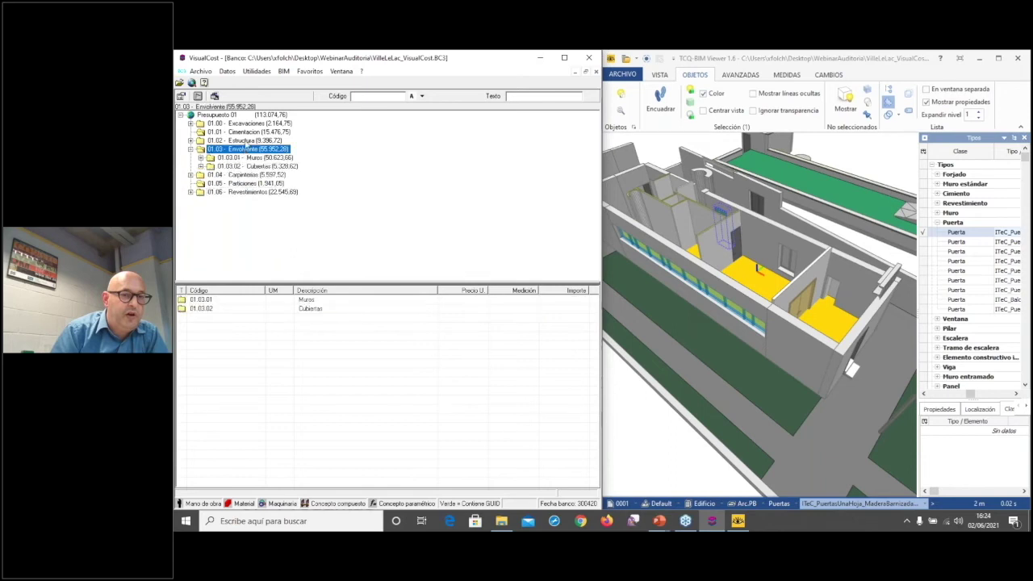
{"action": "left_click", "coordinate": [256, 175]}
{"action": "left_click", "coordinate": [255, 174]}
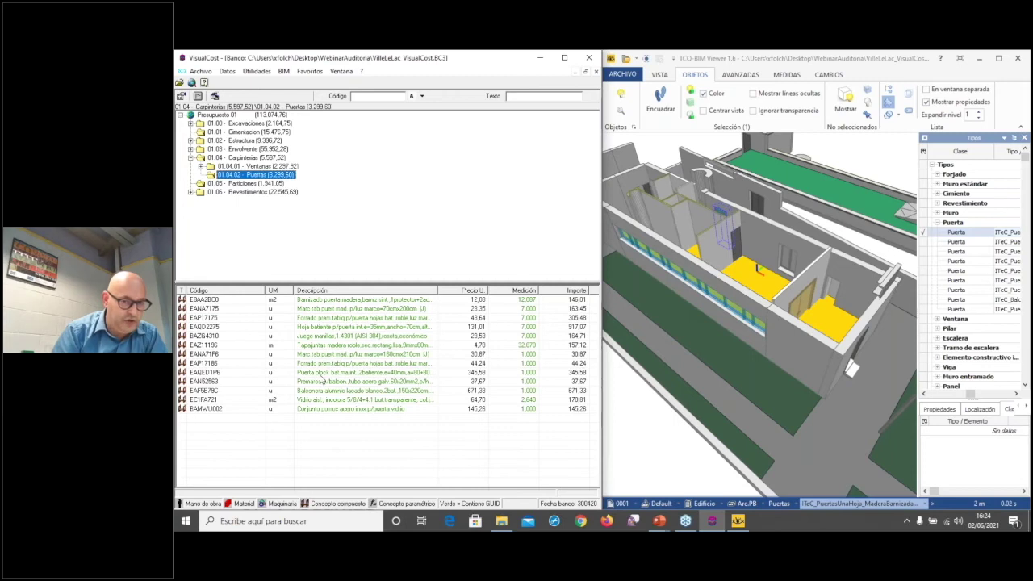
{"action": "left_click", "coordinate": [330, 332]}
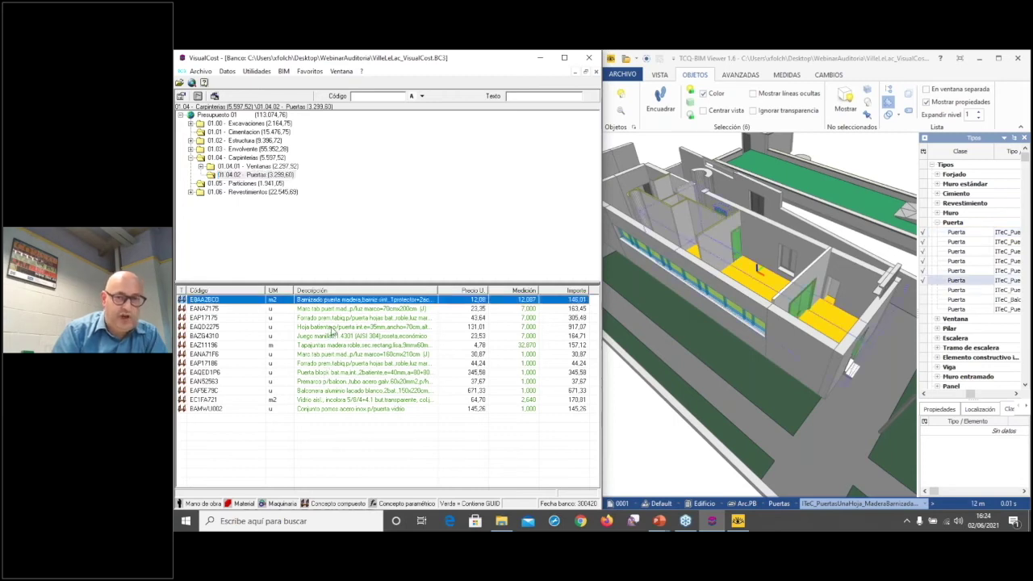
Open the measurement of budget line EAQD2275 and locate the doors of its measurement rows in the model
{"action": "double_click", "coordinate": [528, 331]}
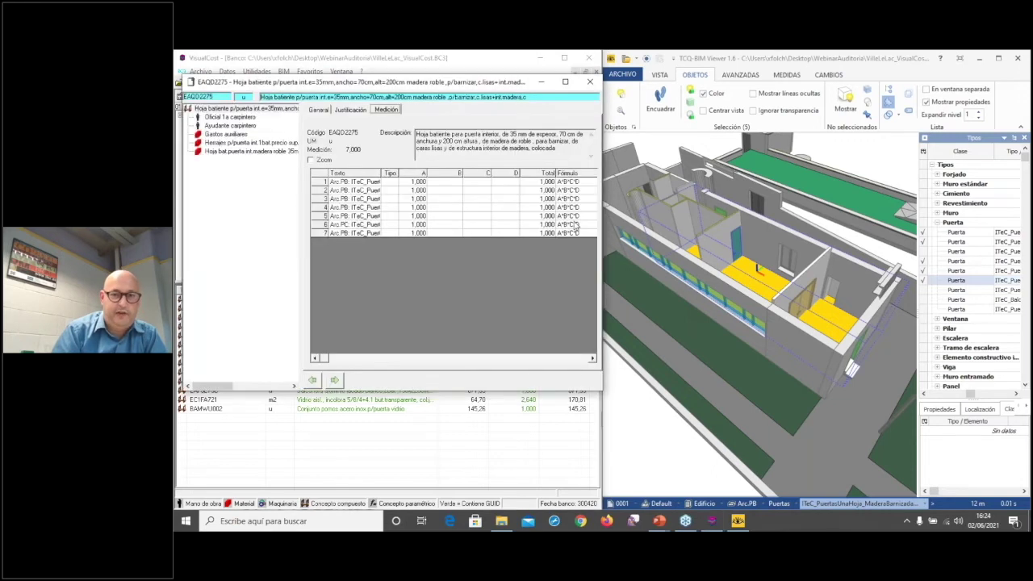
{"action": "left_click", "coordinate": [380, 188]}
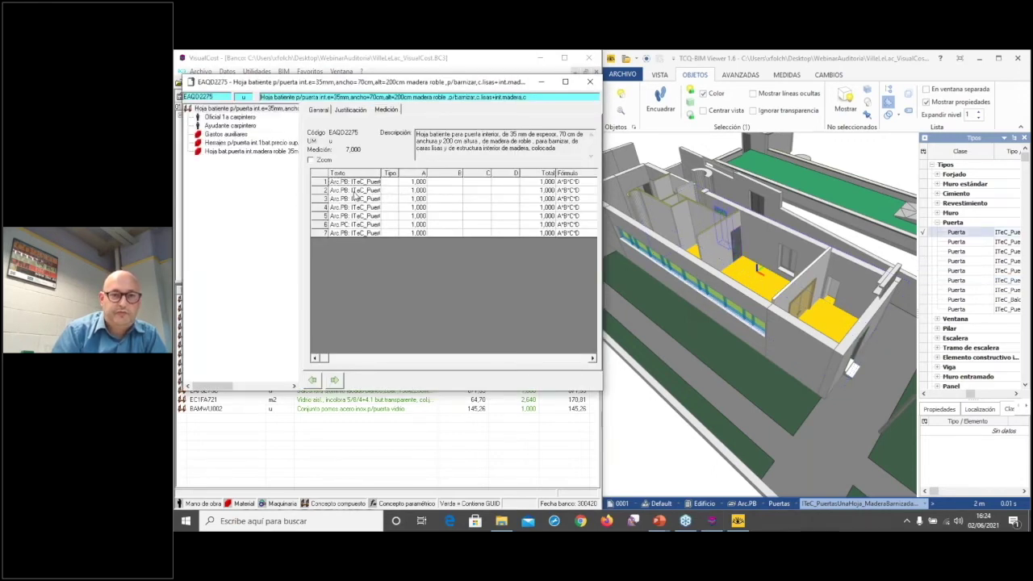
{"action": "left_click", "coordinate": [357, 191]}
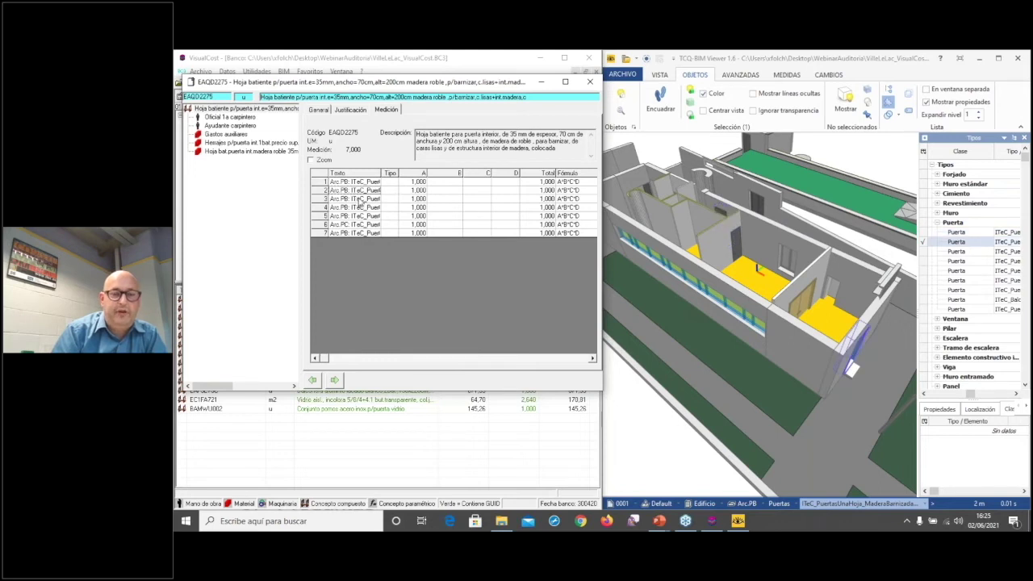
{"action": "left_click", "coordinate": [358, 206]}
{"action": "left_click", "coordinate": [360, 216]}
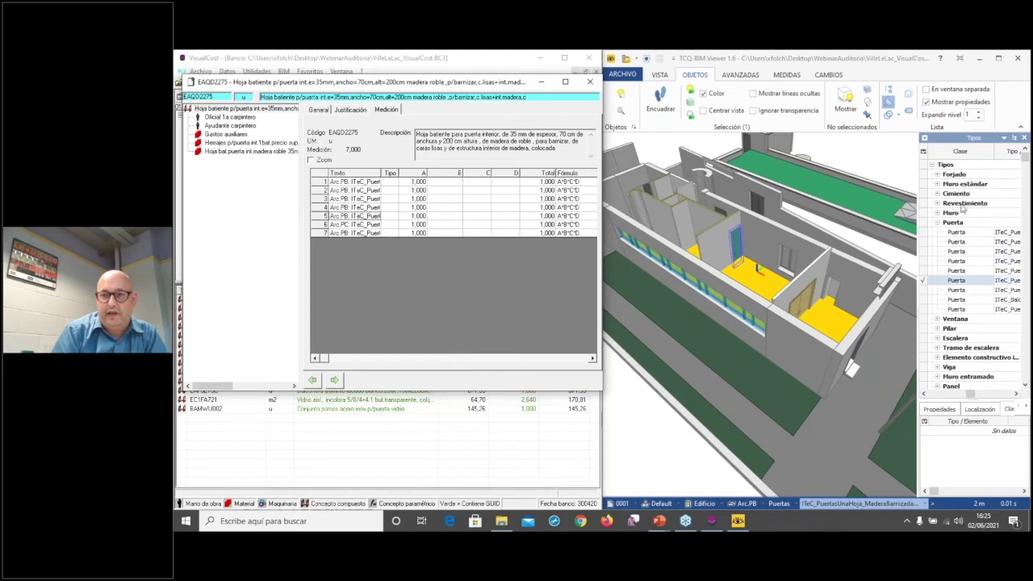
Make everything except the Puerta elements transparent and check the measurement rows of EAQD2275 against the doors in the model
{"action": "left_click", "coordinate": [953, 223]}
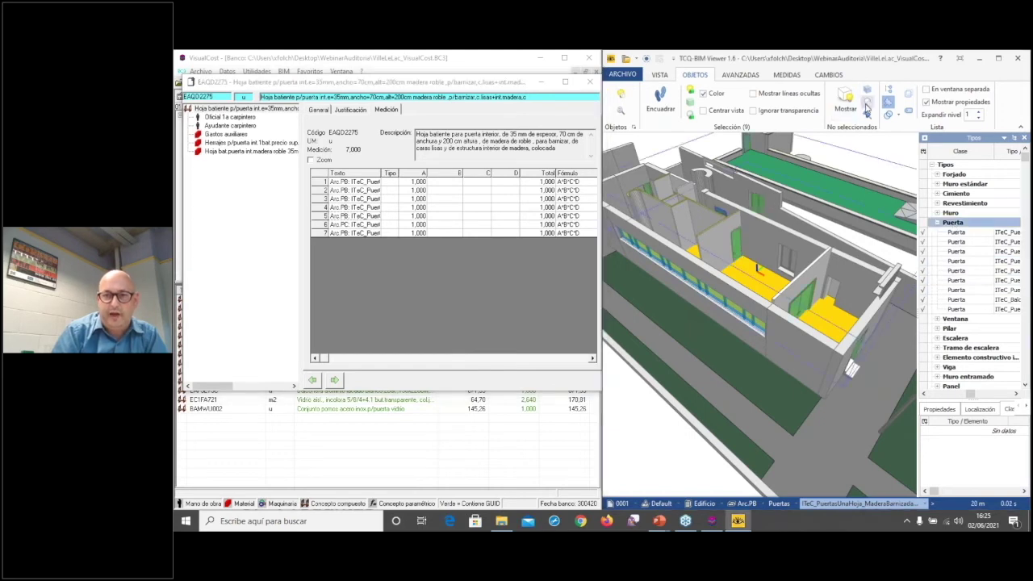
{"action": "left_click", "coordinate": [869, 104]}
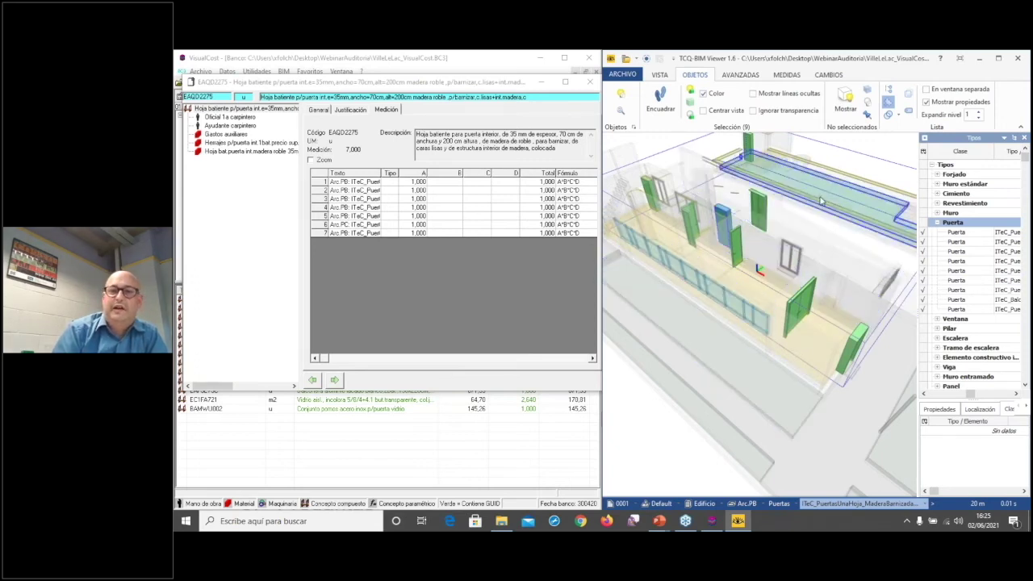
{"action": "left_click", "coordinate": [384, 211]}
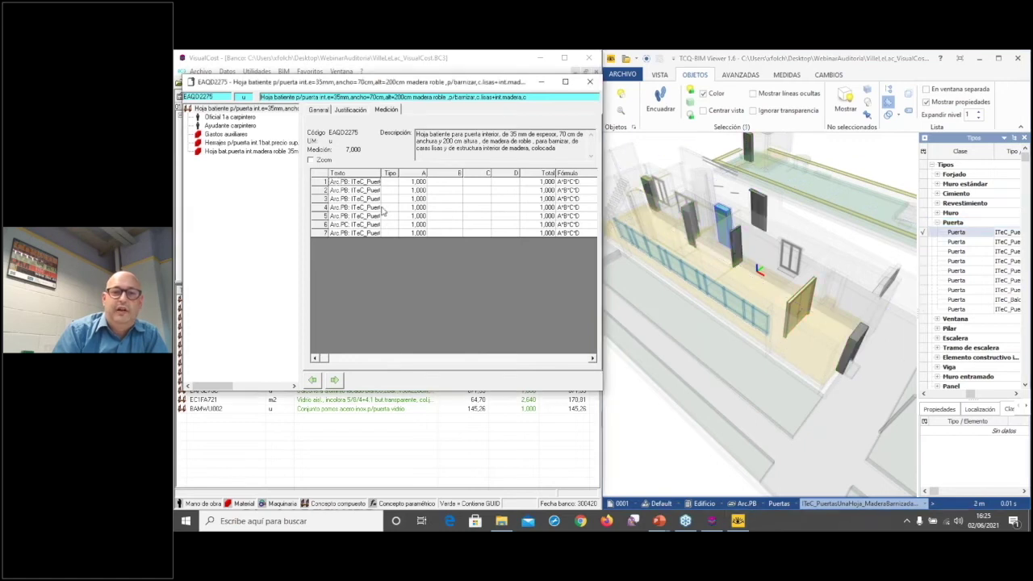
{"action": "left_click", "coordinate": [362, 191]}
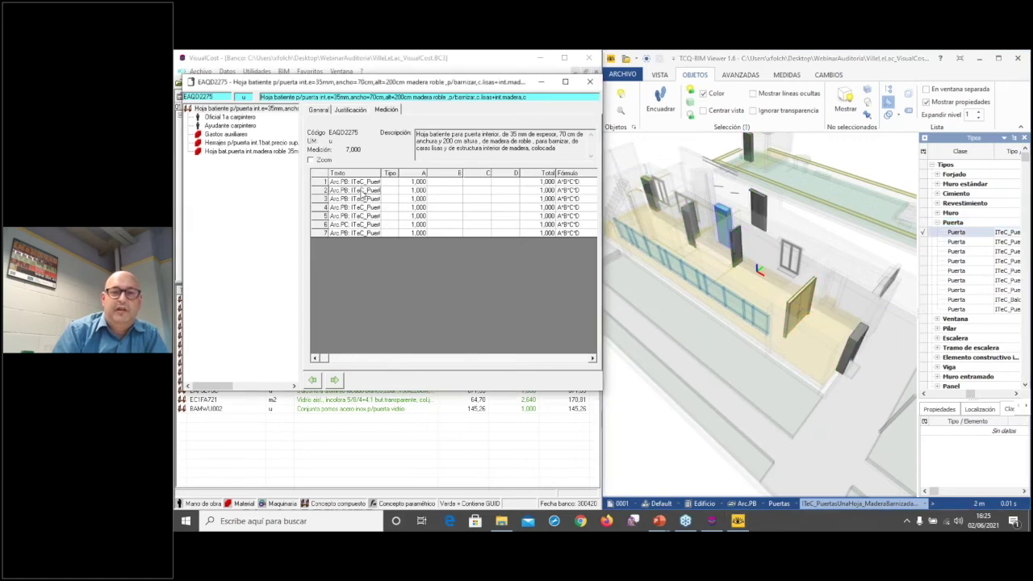
{"action": "left_click", "coordinate": [356, 208]}
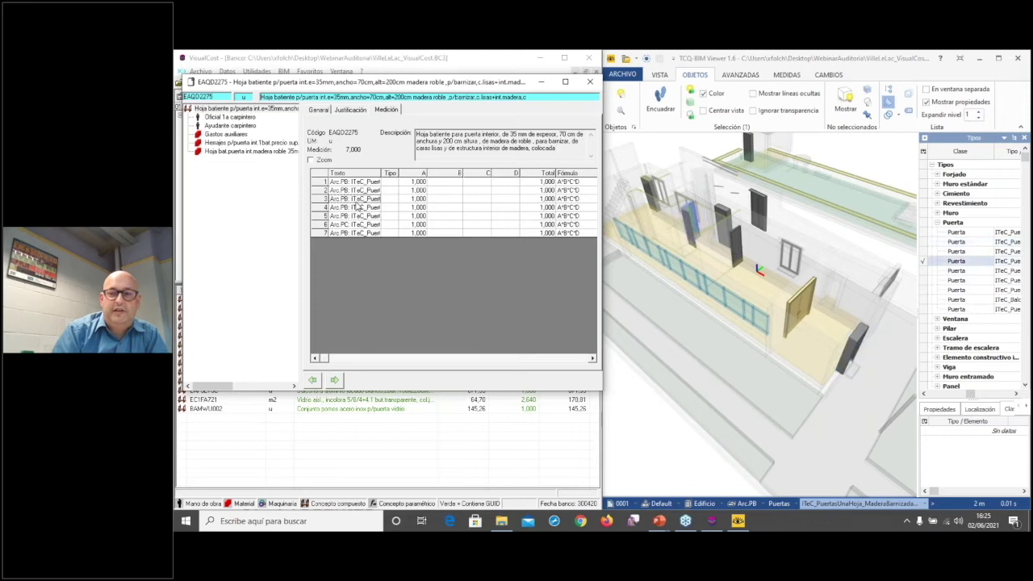
{"action": "left_click", "coordinate": [353, 214]}
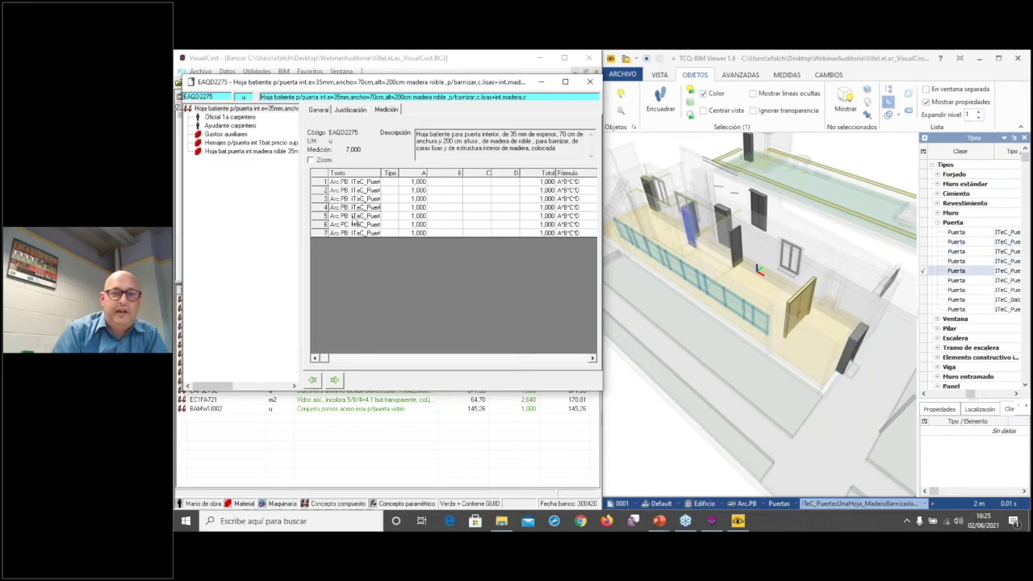
{"action": "left_click", "coordinate": [354, 224]}
{"action": "left_click", "coordinate": [353, 232]}
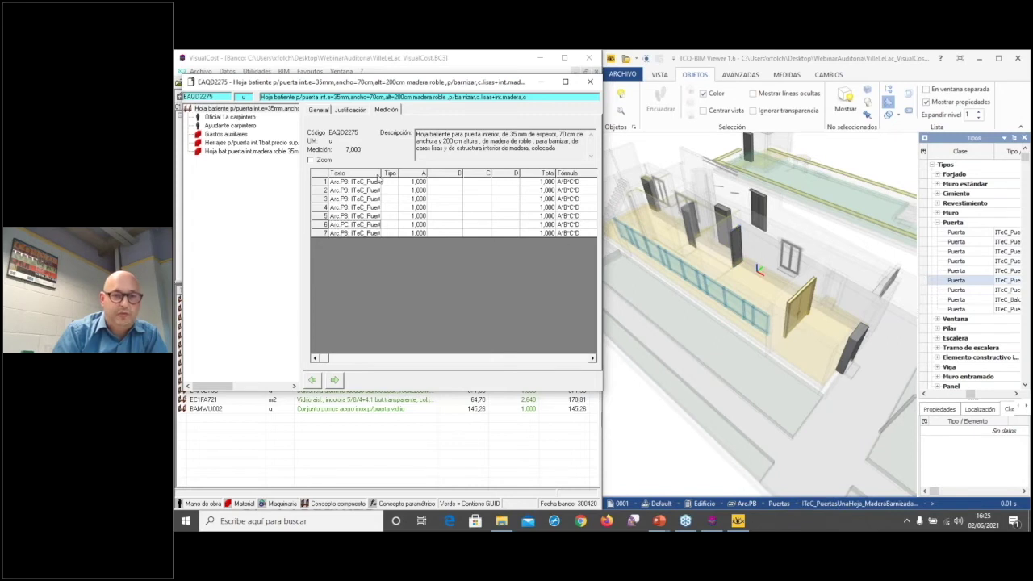
{"action": "left_click", "coordinate": [591, 86]}
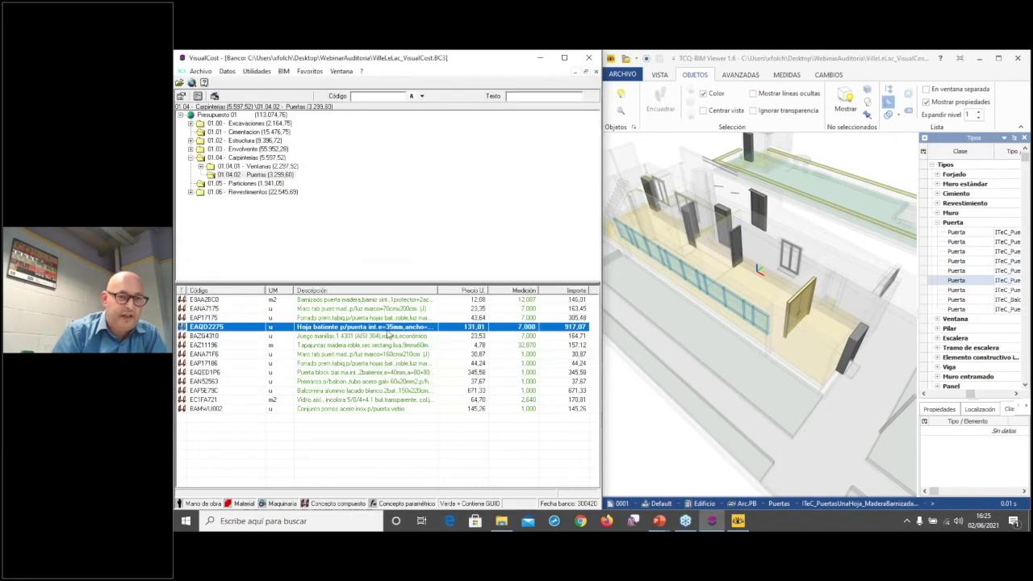
Select the model doors linked to line EAQD2275 and isolate them by hiding all unselected elements
{"action": "left_click", "coordinate": [400, 334]}
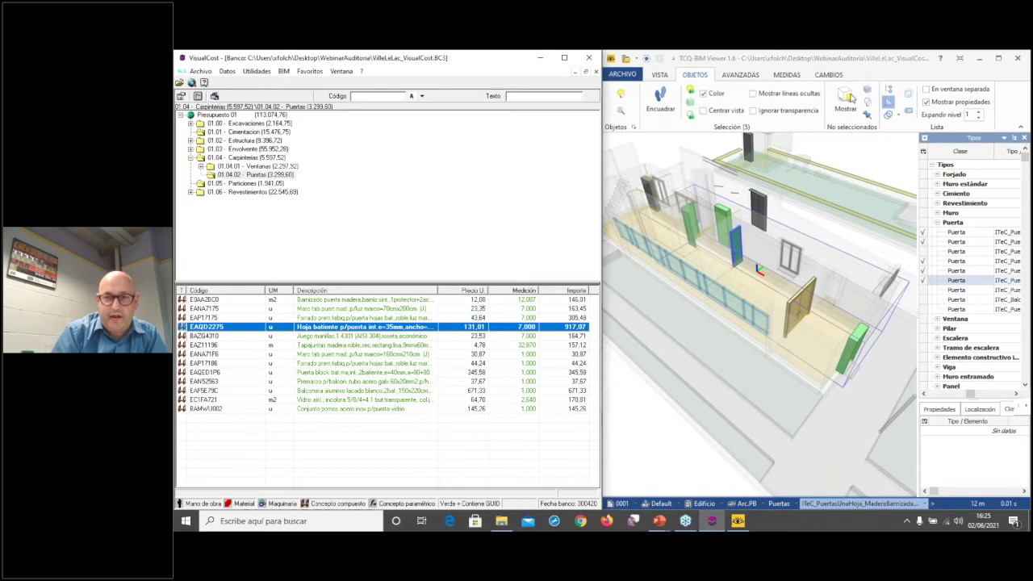
{"action": "left_click", "coordinate": [849, 98]}
{"action": "left_click", "coordinate": [868, 92]}
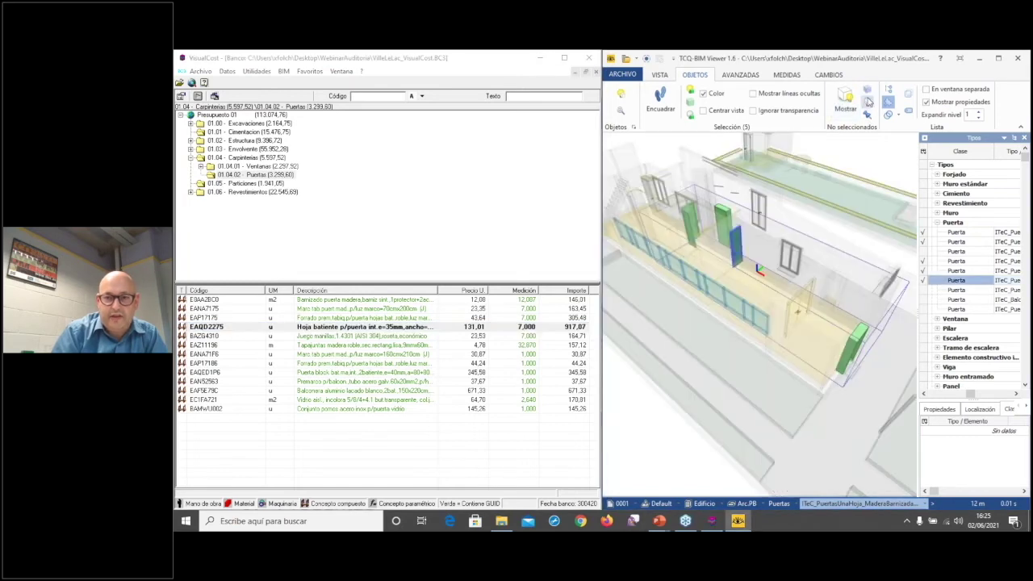
{"action": "left_click", "coordinate": [867, 102]}
{"action": "left_click_drag", "start_coordinate": [855, 186], "coordinate": [868, 162]}
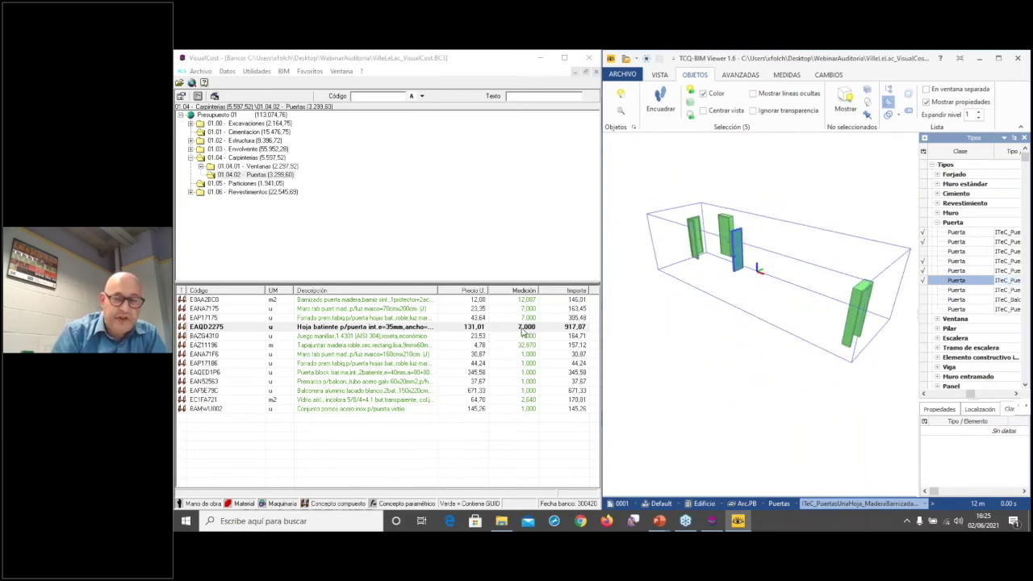
{"action": "left_click_drag", "start_coordinate": [805, 166], "coordinate": [825, 188]}
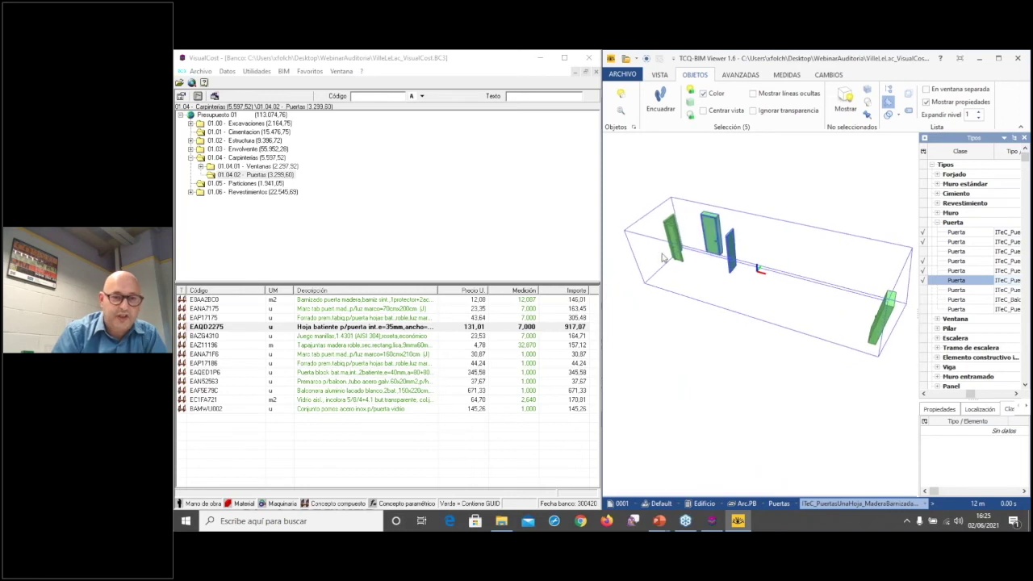
Reopen the measurement of EAQD2275 and match its rows to the isolated doors
{"action": "double_click", "coordinate": [526, 327]}
{"action": "left_click", "coordinate": [368, 184]}
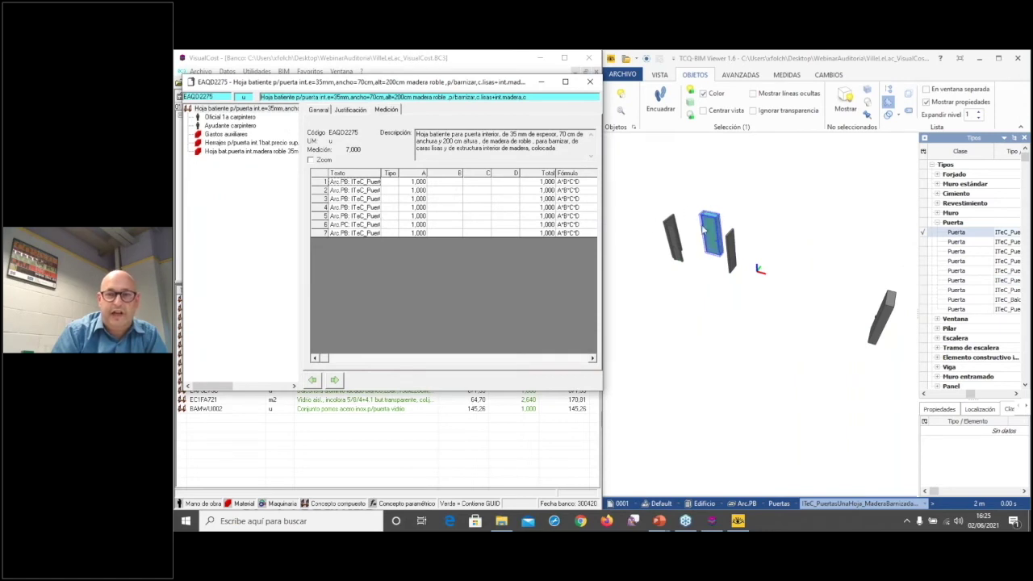
{"action": "left_click", "coordinate": [367, 192]}
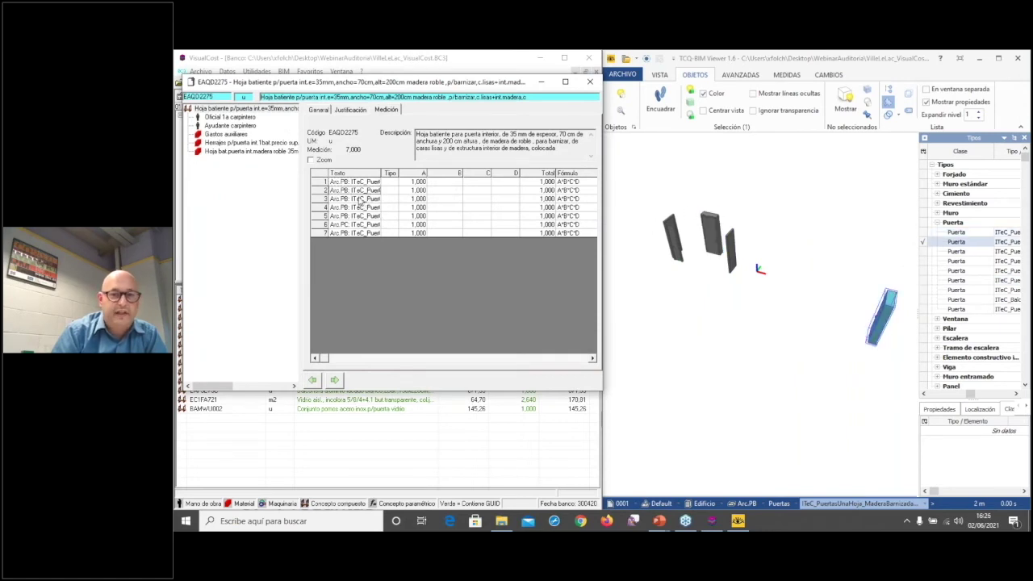
{"action": "left_click", "coordinate": [356, 201]}
{"action": "left_click", "coordinate": [354, 216]}
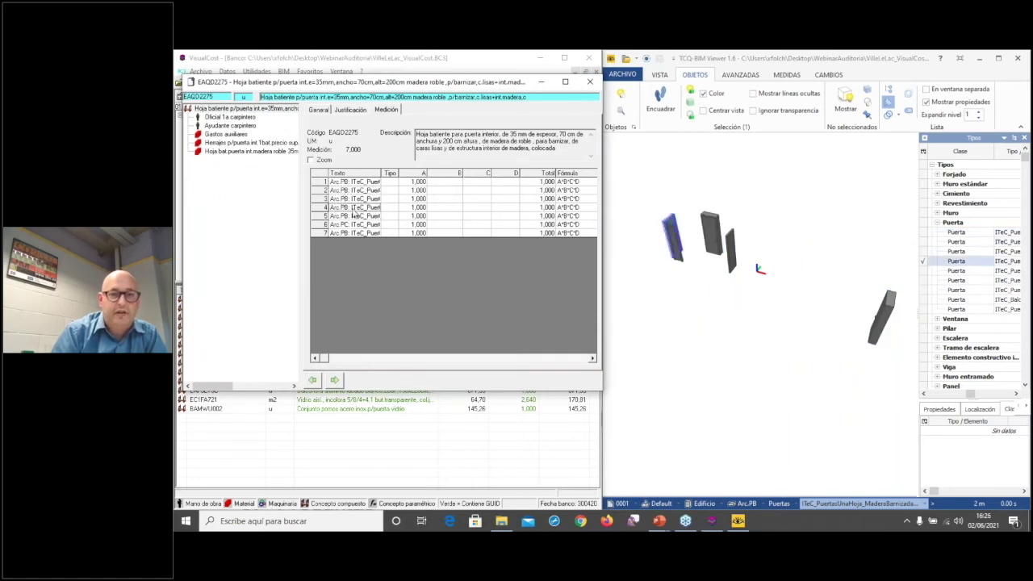
{"action": "left_click", "coordinate": [356, 233]}
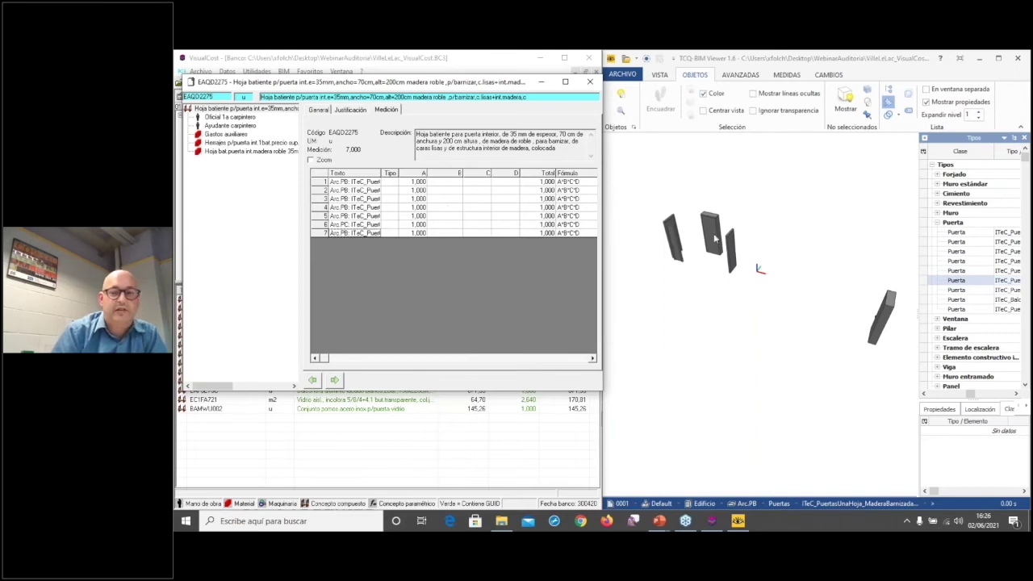
Restore the full model display, select all Puerta elements and make the unselected elements transparent
{"action": "left_click", "coordinate": [847, 106]}
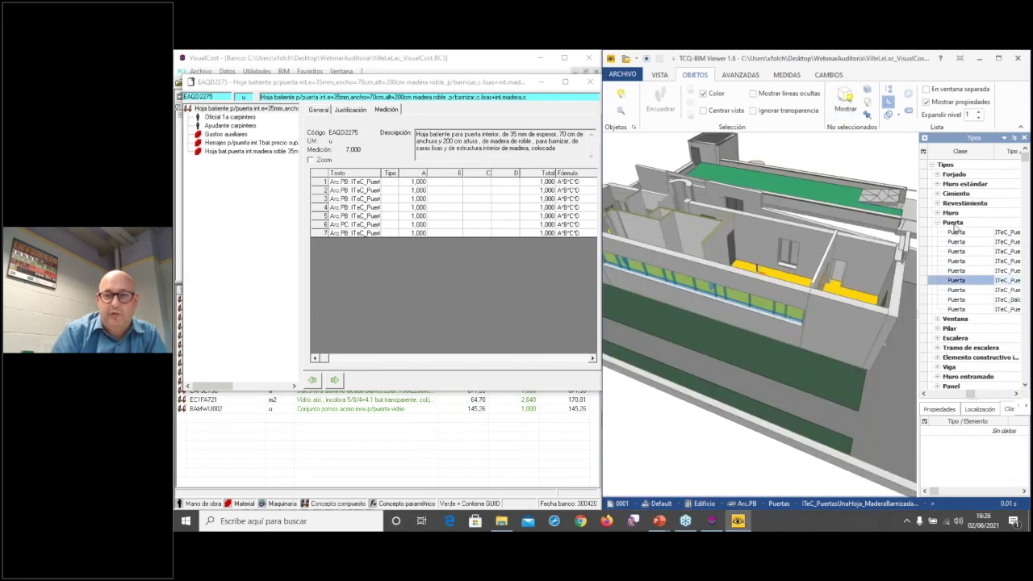
{"action": "left_click", "coordinate": [954, 225]}
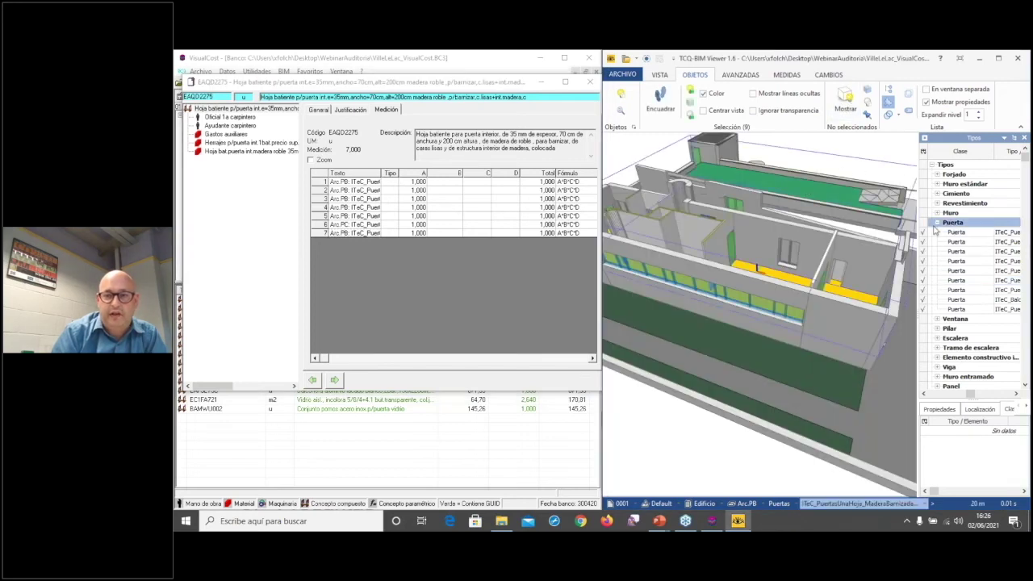
{"action": "left_click", "coordinate": [867, 100]}
{"action": "left_click_drag", "start_coordinate": [751, 218], "coordinate": [703, 209]}
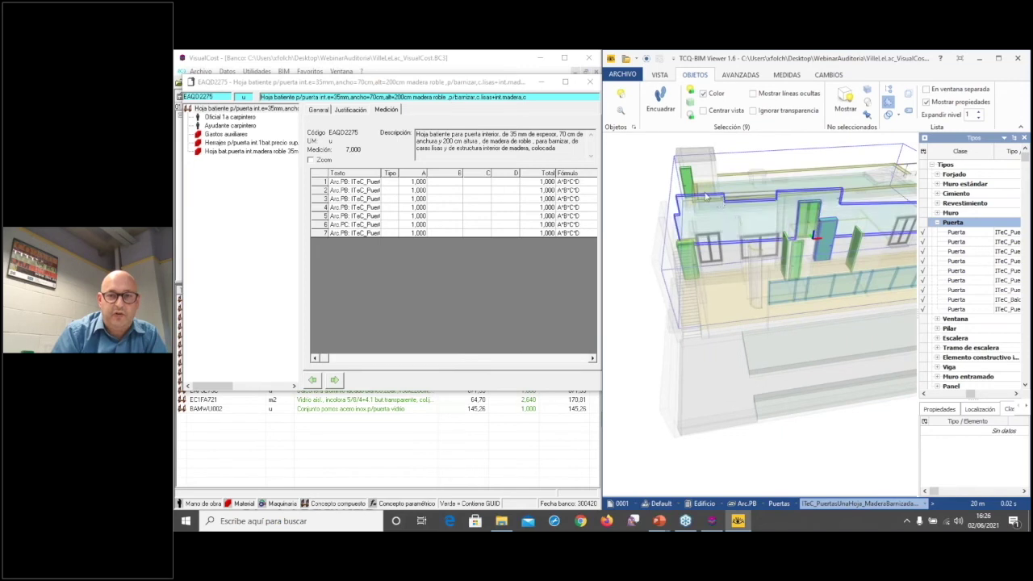
Select the rooftop door and widen the measurement's Texto column and the element properties to compare its GUID with the EAQD2275 rows
{"action": "left_click", "coordinate": [687, 182]}
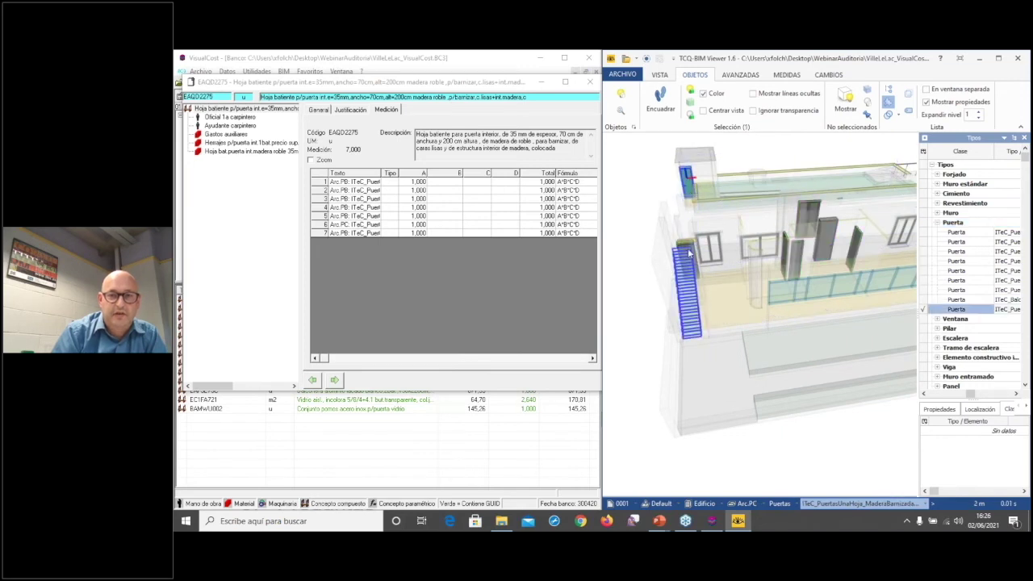
{"action": "left_click", "coordinate": [412, 236]}
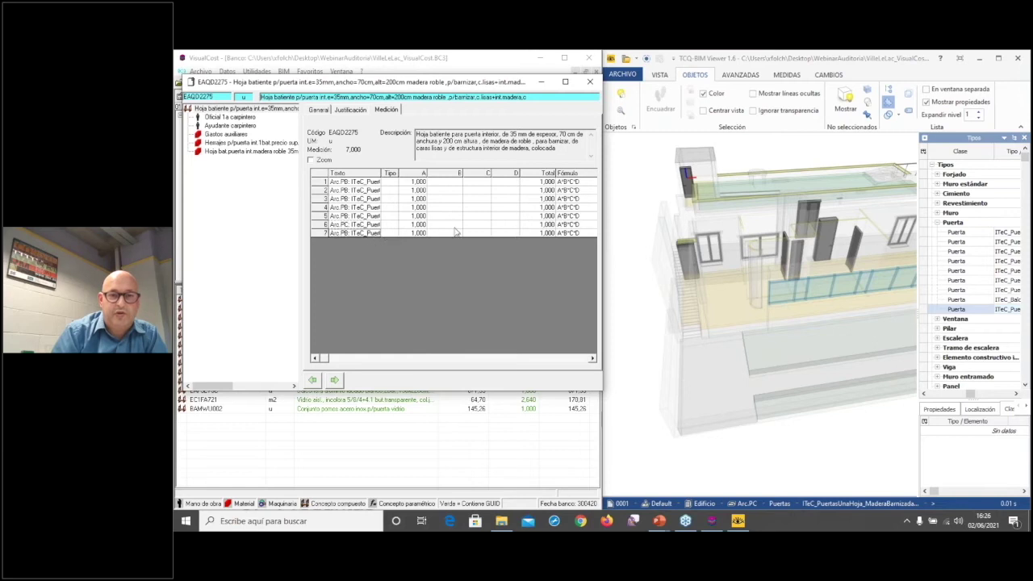
{"action": "left_click_drag", "start_coordinate": [381, 172], "coordinate": [577, 172]}
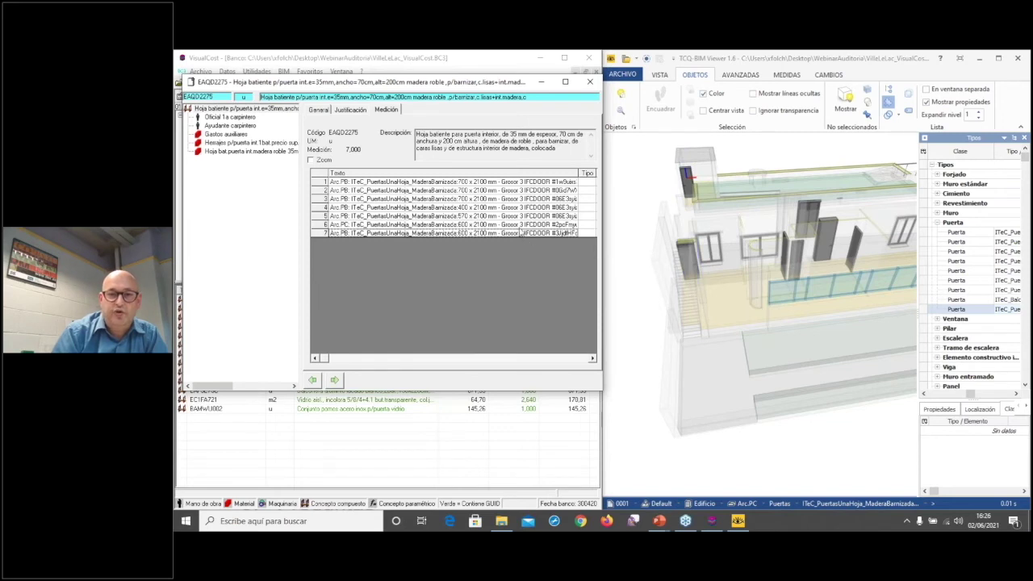
{"action": "left_click", "coordinate": [687, 184]}
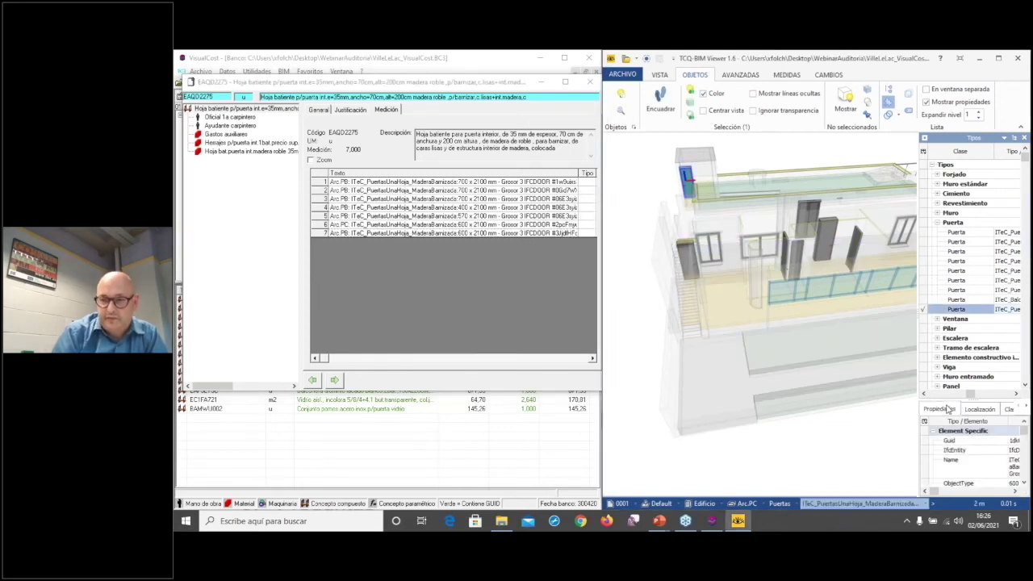
{"action": "left_click_drag", "start_coordinate": [917, 391], "coordinate": [843, 398]}
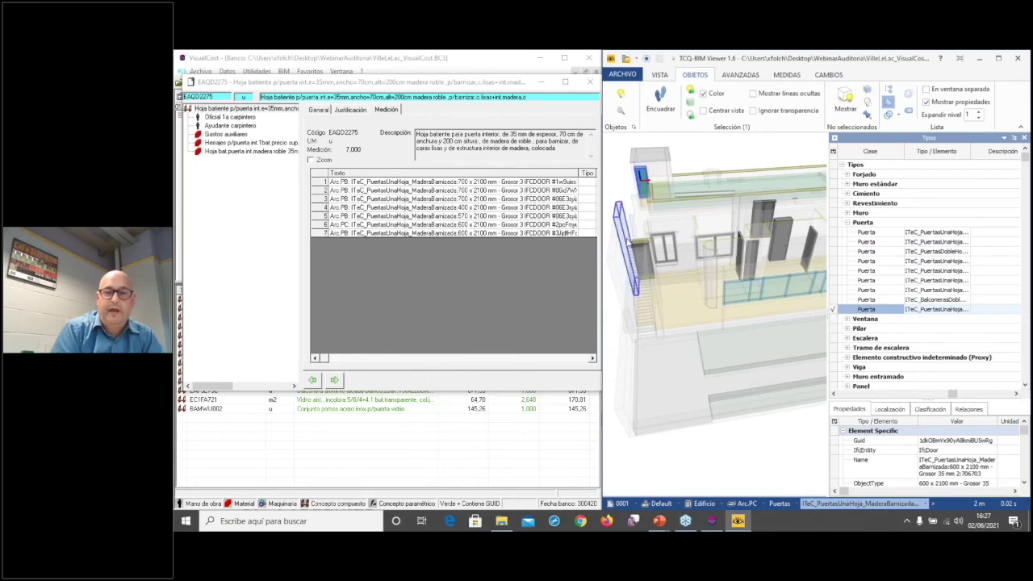
Check measurement rows 4, 2 and 1 of EAQD2275 against their linked model doors, and close the item
{"action": "left_click", "coordinate": [566, 208]}
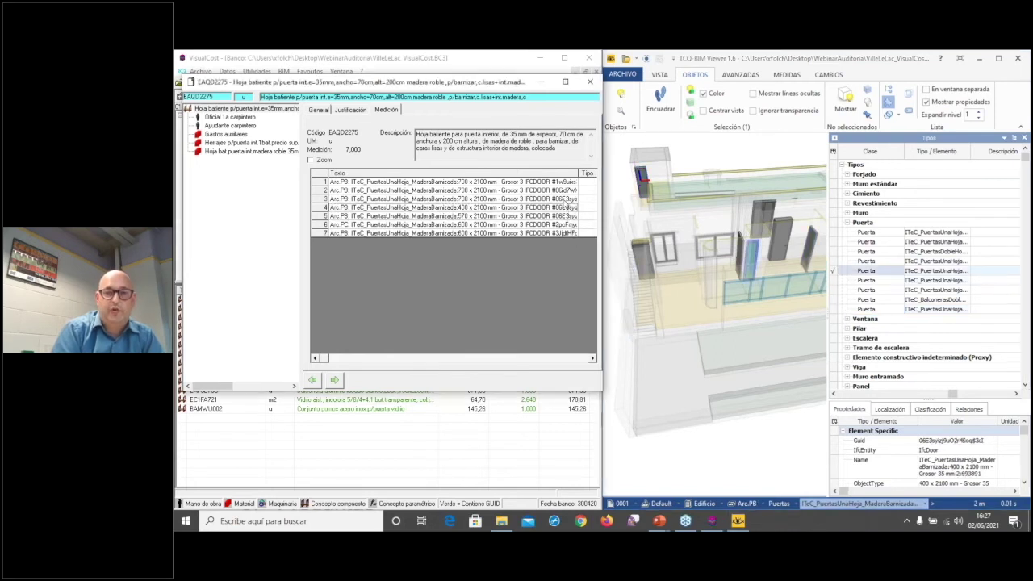
{"action": "left_click", "coordinate": [566, 190]}
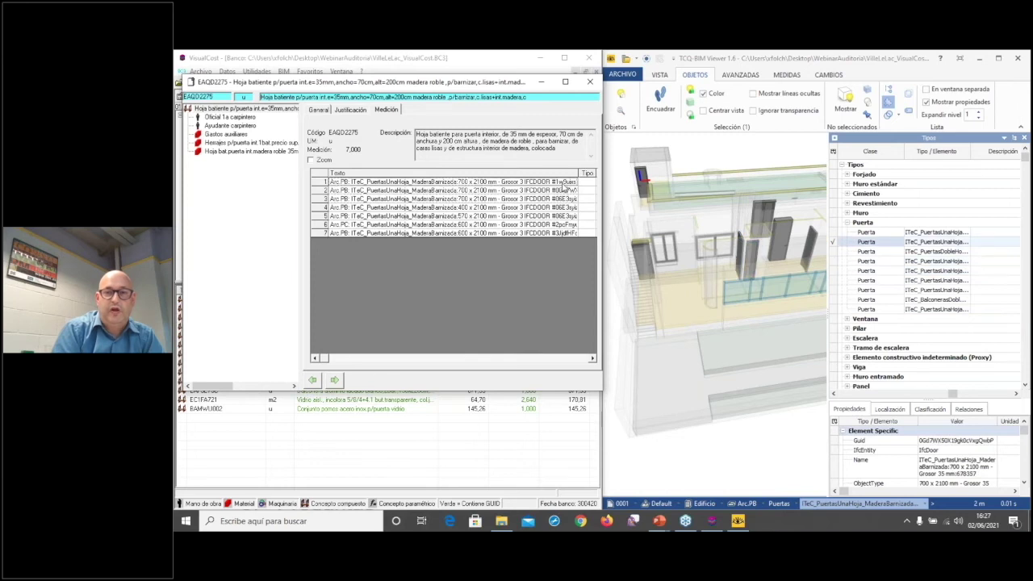
{"action": "left_click", "coordinate": [565, 182]}
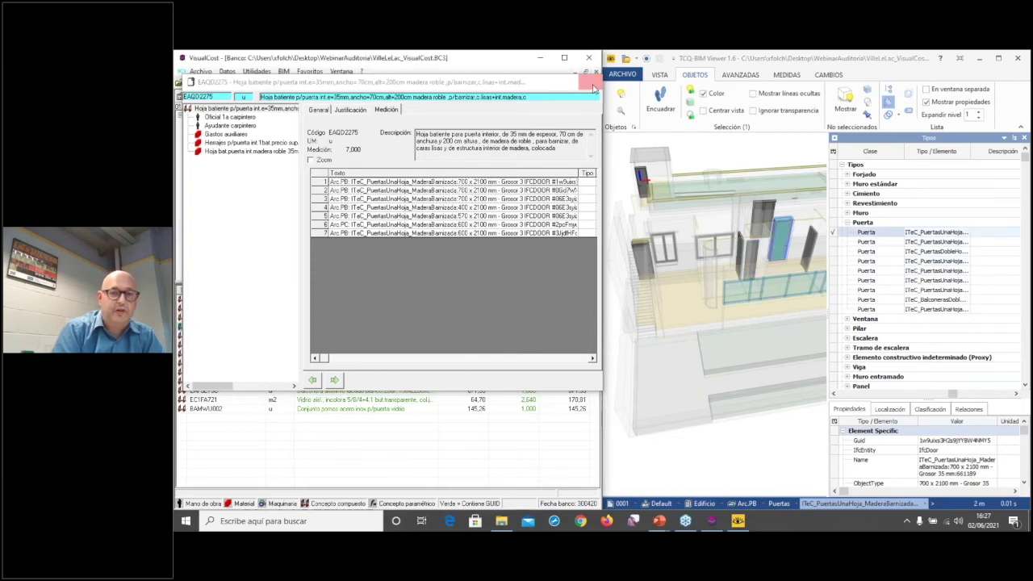
{"action": "left_click", "coordinate": [593, 86]}
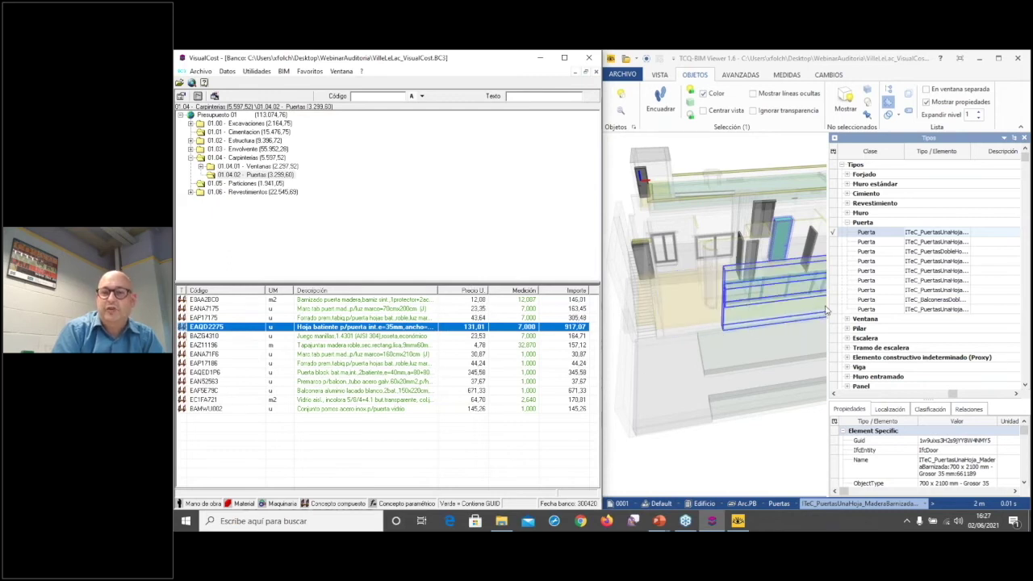
{"action": "left_click_drag", "start_coordinate": [827, 306], "coordinate": [862, 306]}
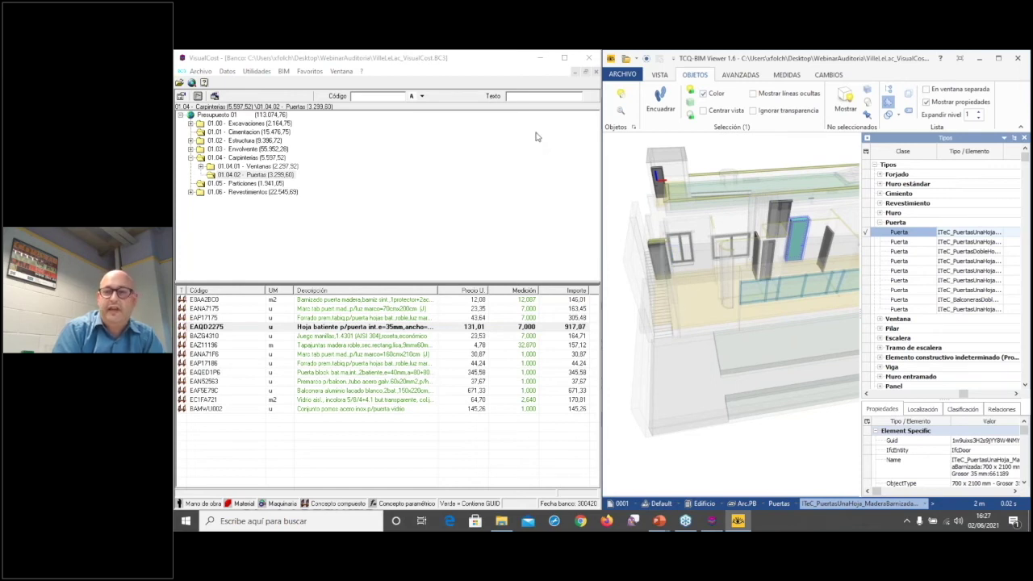
Search the budget for items whose text contains "pvc"
{"action": "left_click", "coordinate": [527, 96]}
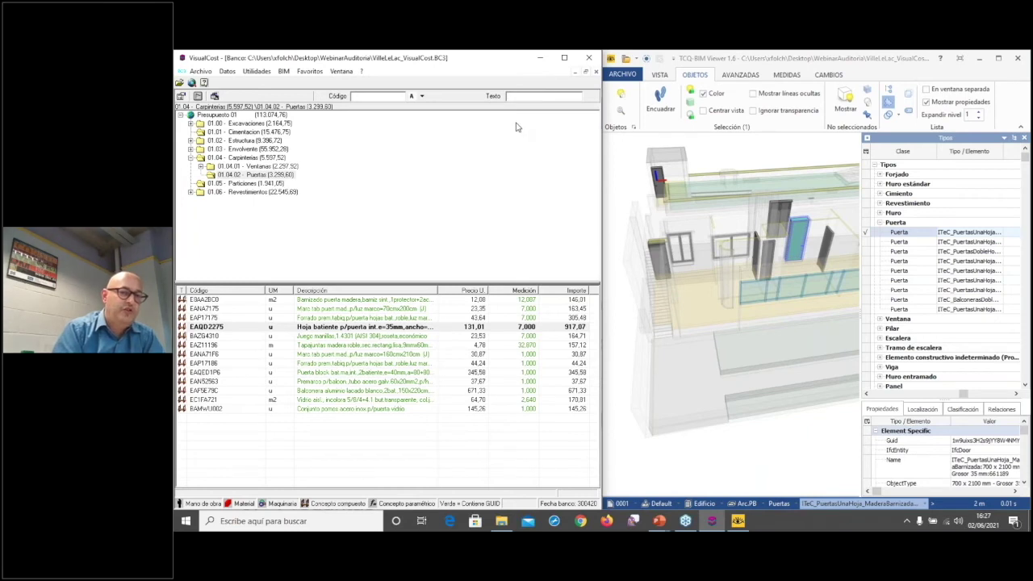
{"action": "type", "text": "pvc"}
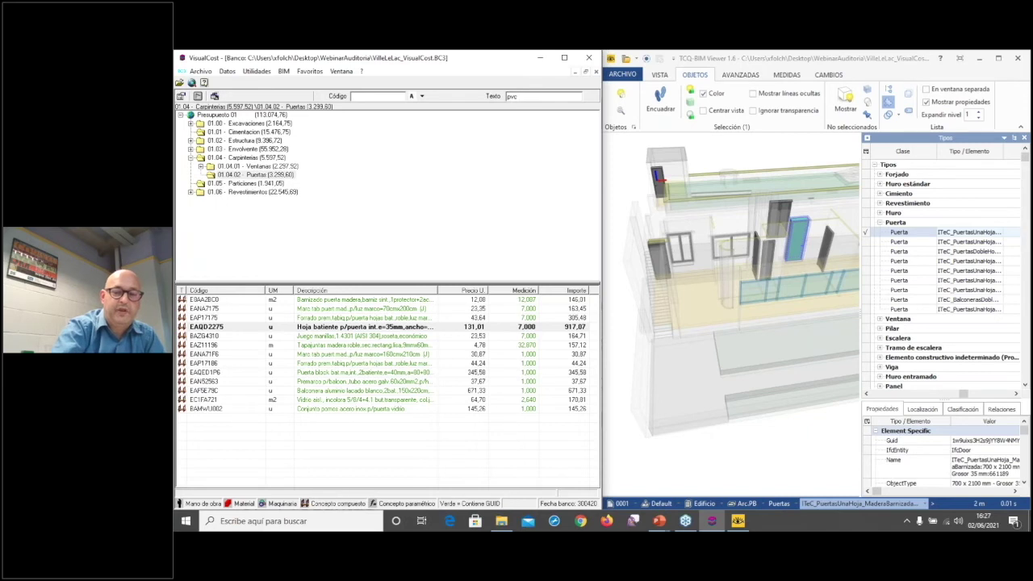
{"action": "key", "text": "Return"}
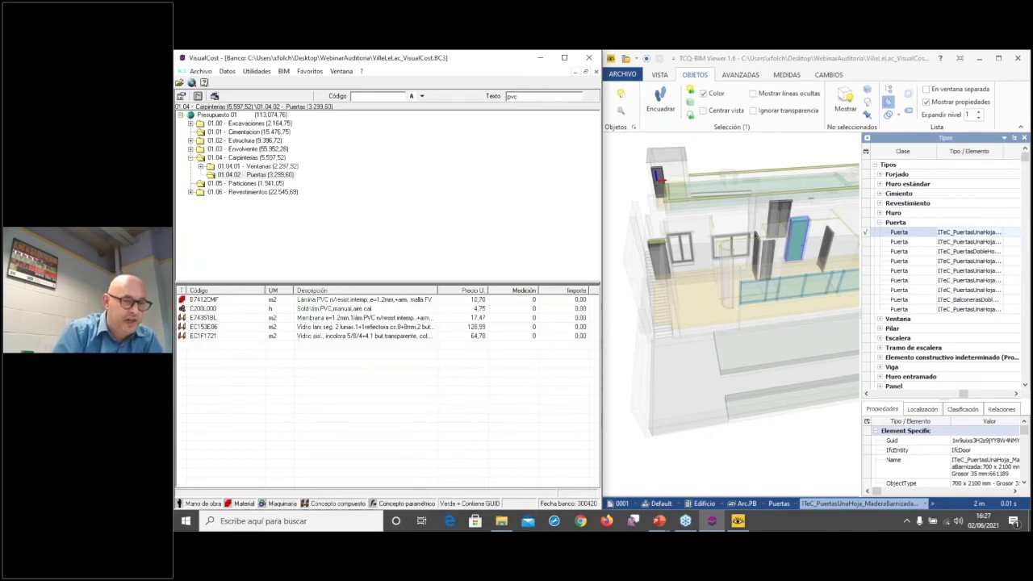
Go through the PVC sheet, welding equipment and membrane results, and read the full description of membrane E74351BL
{"action": "left_click", "coordinate": [332, 304]}
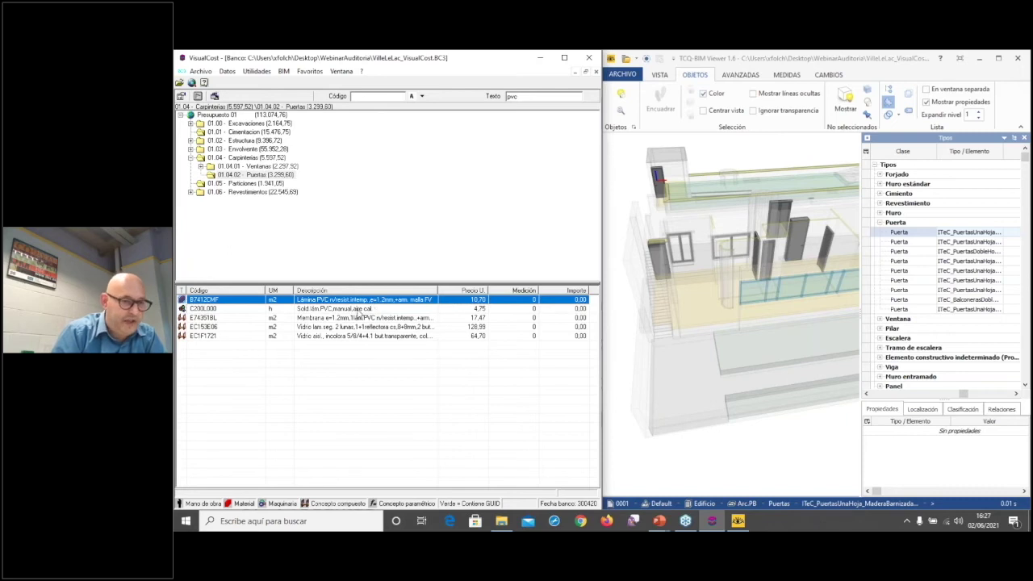
{"action": "left_click", "coordinate": [340, 310]}
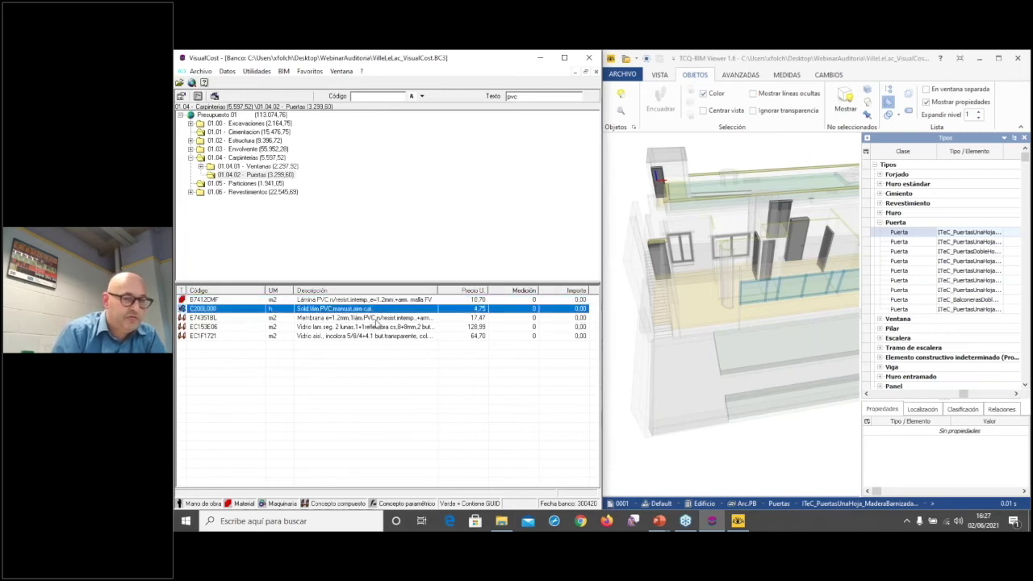
{"action": "left_click", "coordinate": [374, 321]}
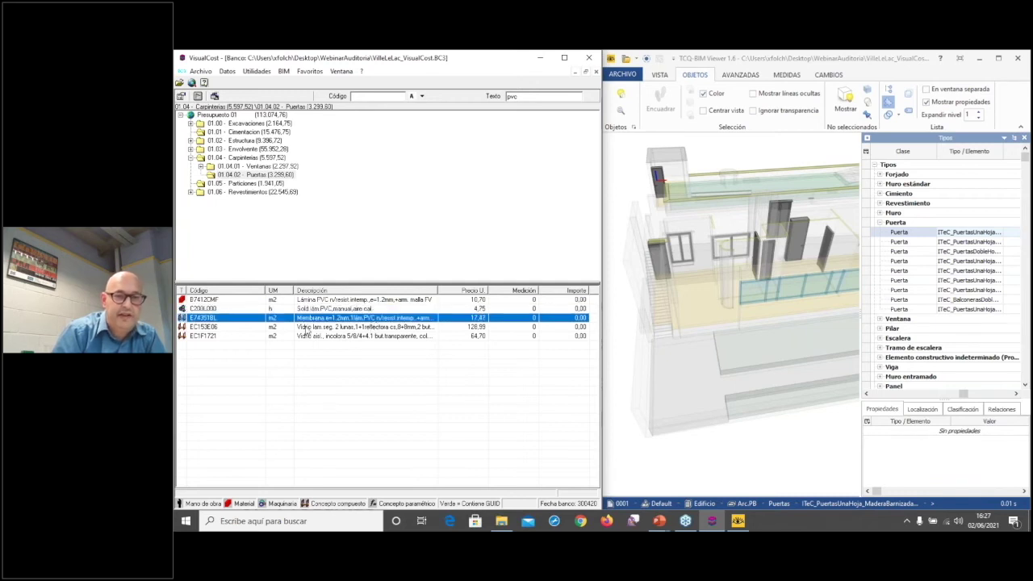
{"action": "double_click", "coordinate": [371, 320]}
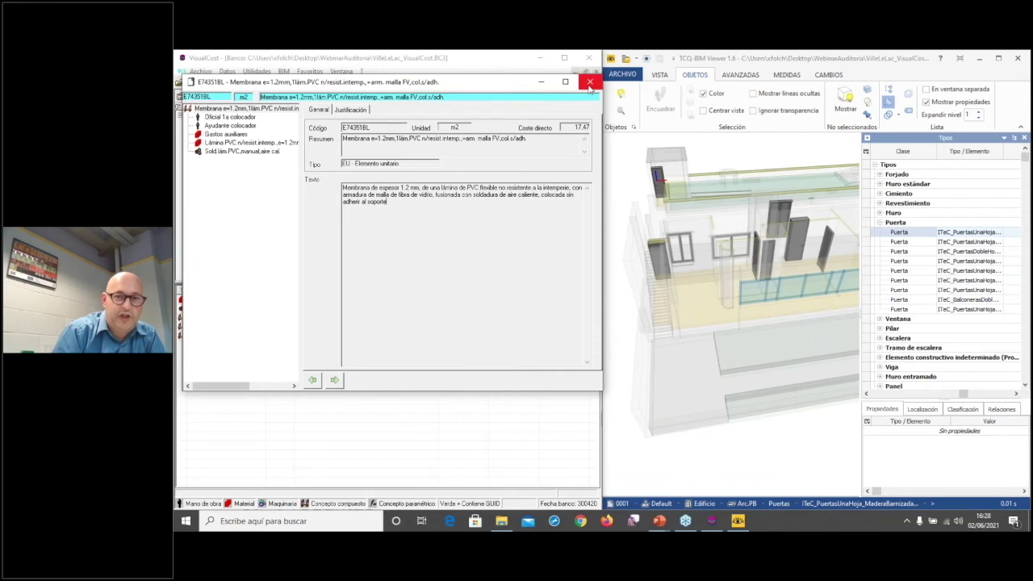
{"action": "left_click", "coordinate": [590, 83]}
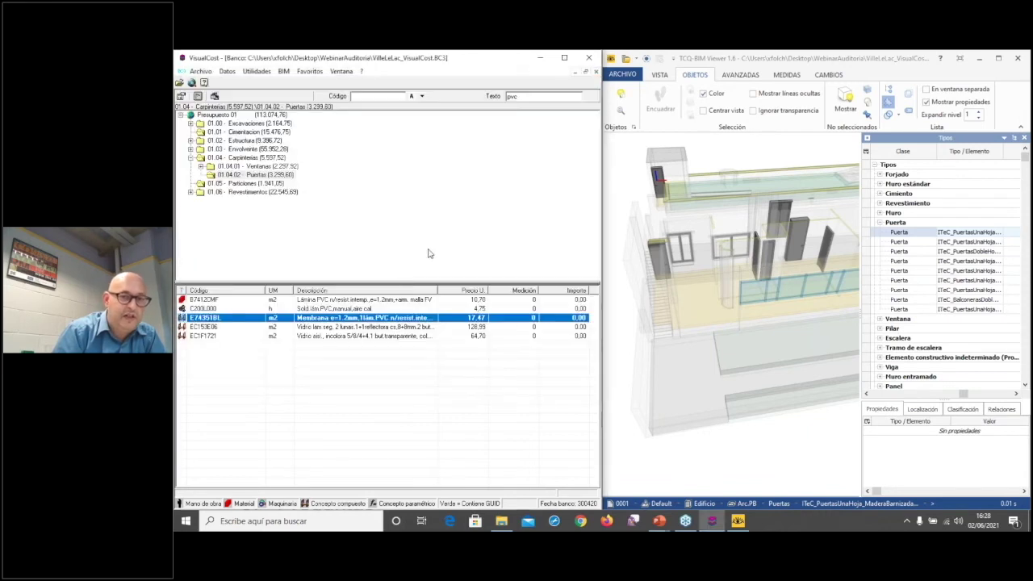
Open glass item EC153E06 and highlight the description text about fitting with neoprene profiles on aluminium or PVC
{"action": "left_click", "coordinate": [334, 327]}
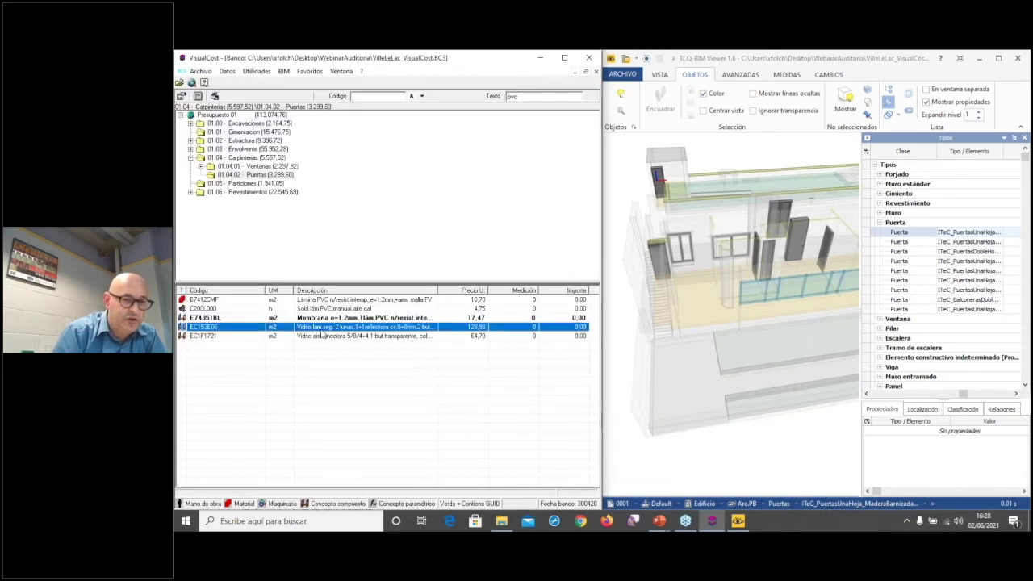
{"action": "double_click", "coordinate": [321, 327]}
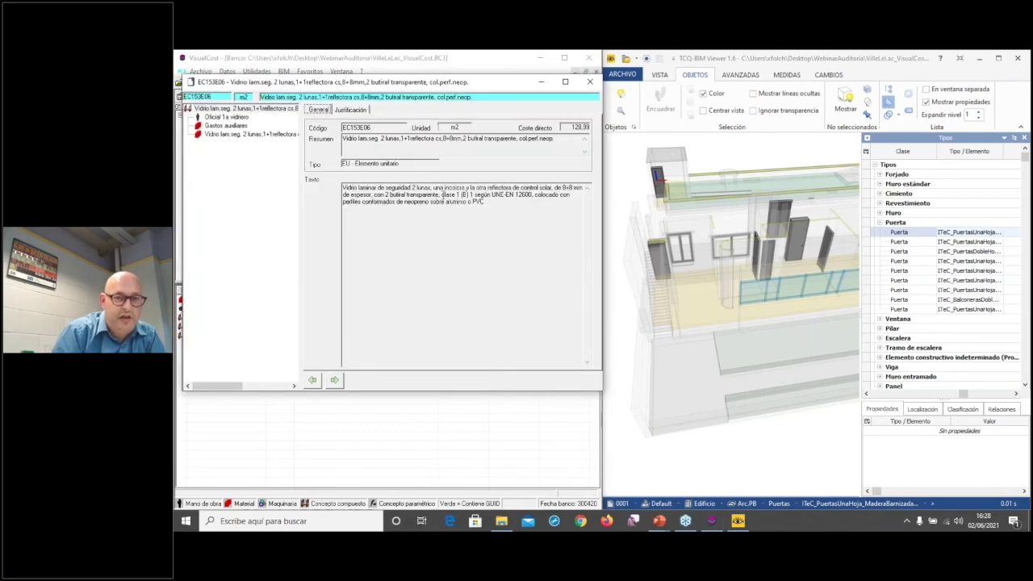
{"action": "left_click_drag", "start_coordinate": [534, 195], "coordinate": [488, 205]}
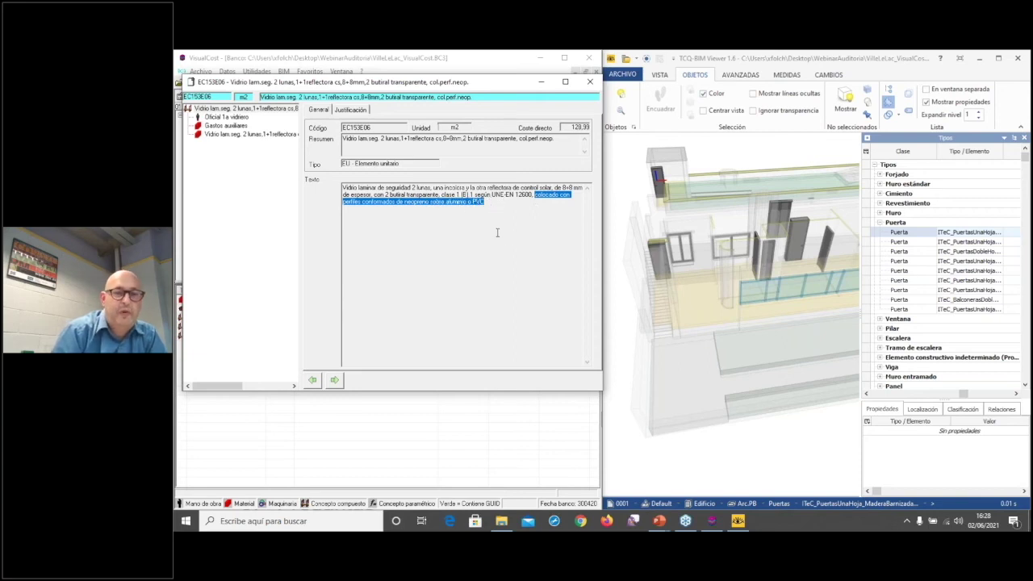
{"action": "left_click", "coordinate": [591, 83]}
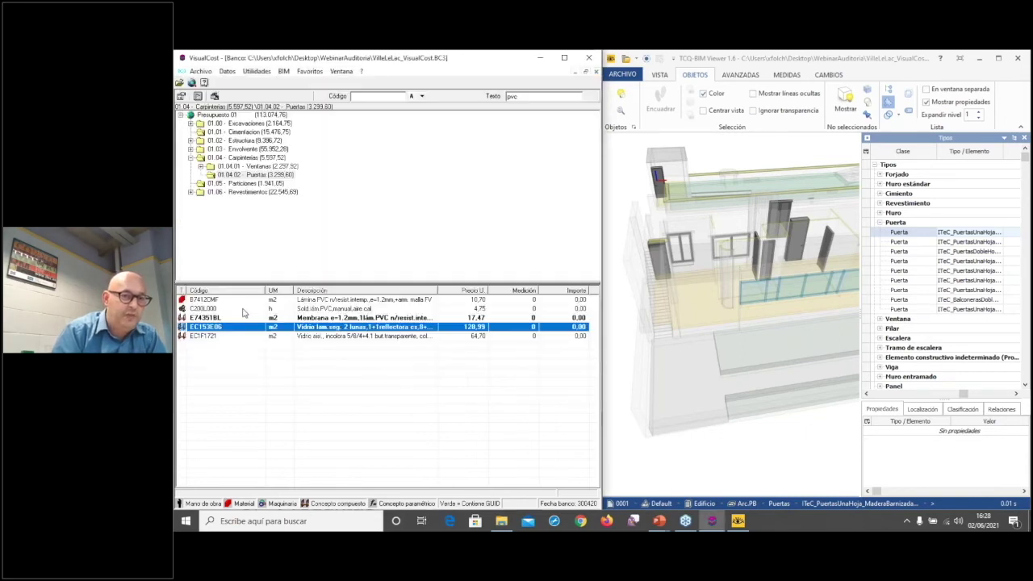
Look up code B7412CMF and locate membrane E74351BL, which uses it, in chapter 01.03.02.01
{"action": "left_click", "coordinate": [228, 302]}
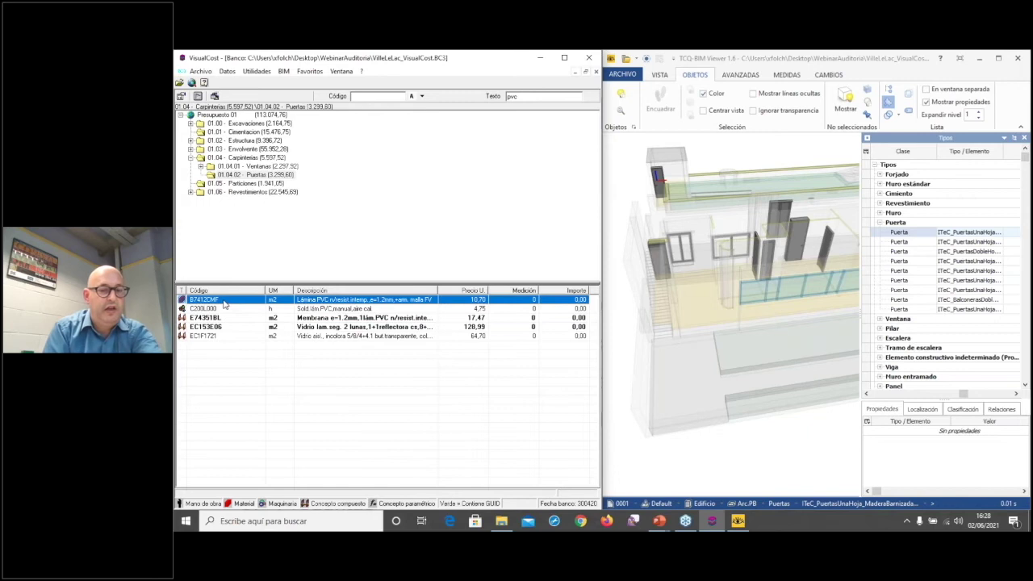
{"action": "left_click", "coordinate": [371, 95]}
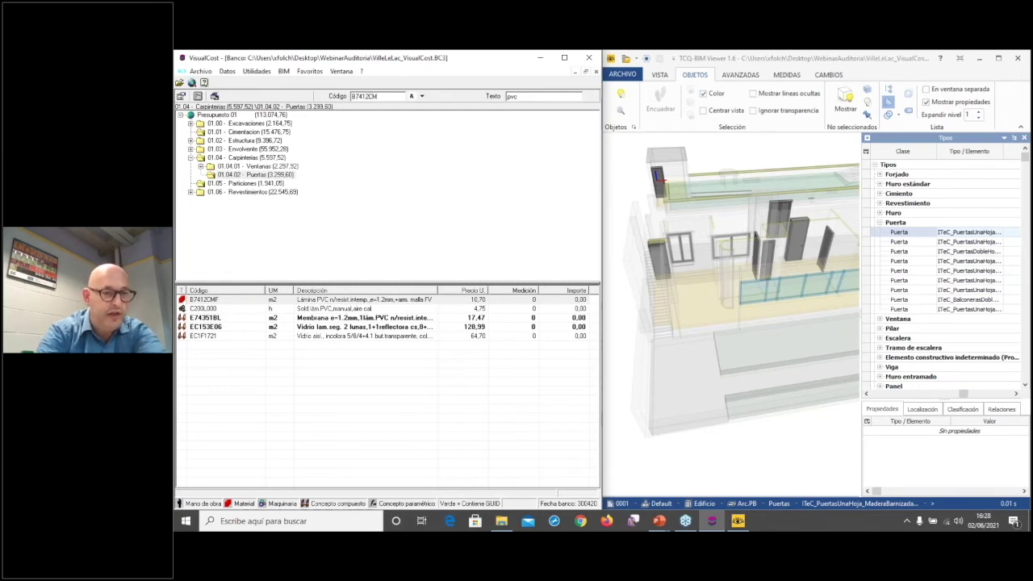
{"action": "double_click", "coordinate": [203, 317]}
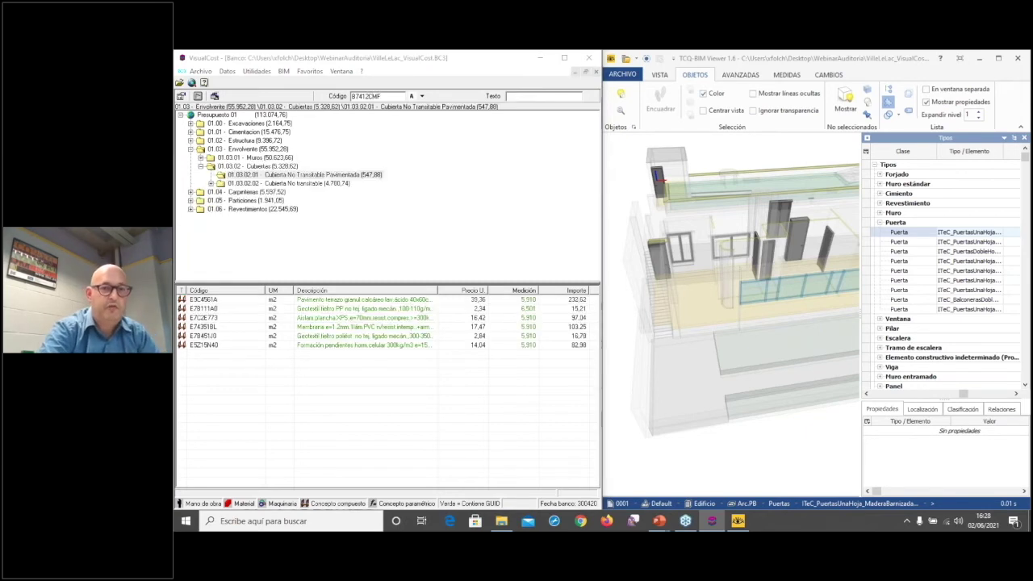
{"action": "left_click", "coordinate": [594, 82]}
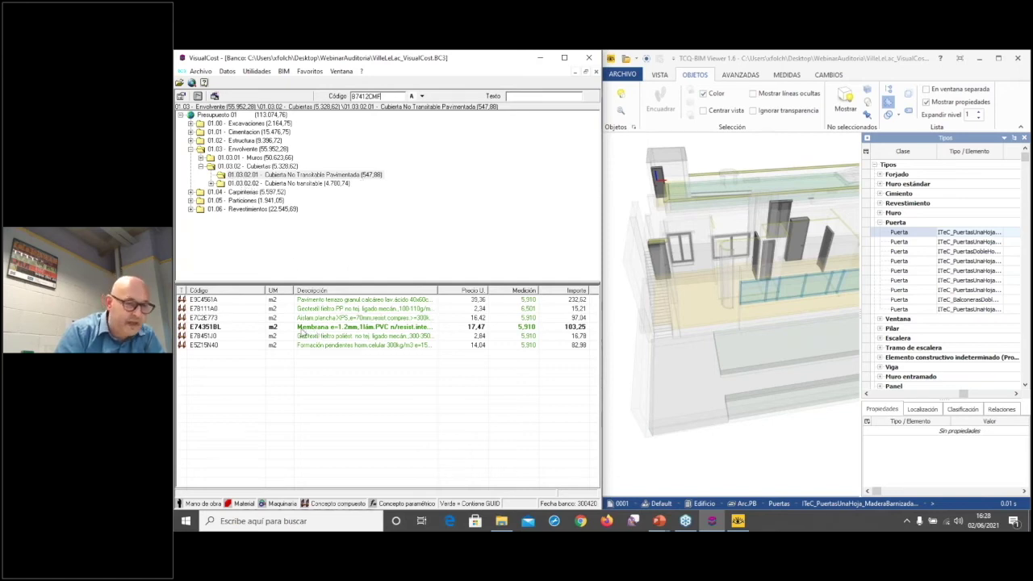
Select the roof slab linked to membrane line E74351BL and isolate it by hiding all unselected elements
{"action": "left_click", "coordinate": [308, 329]}
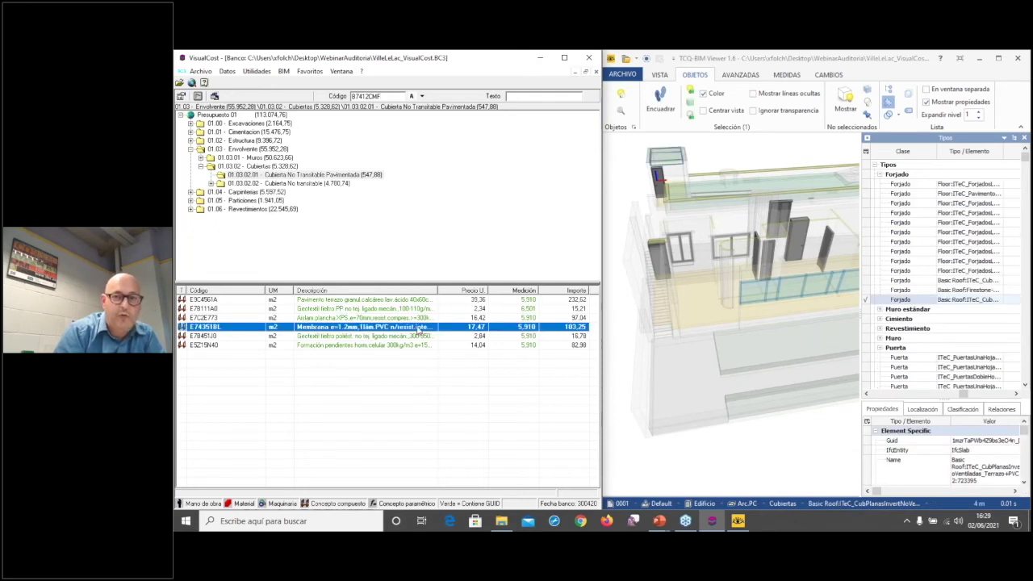
{"action": "left_click", "coordinate": [848, 100]}
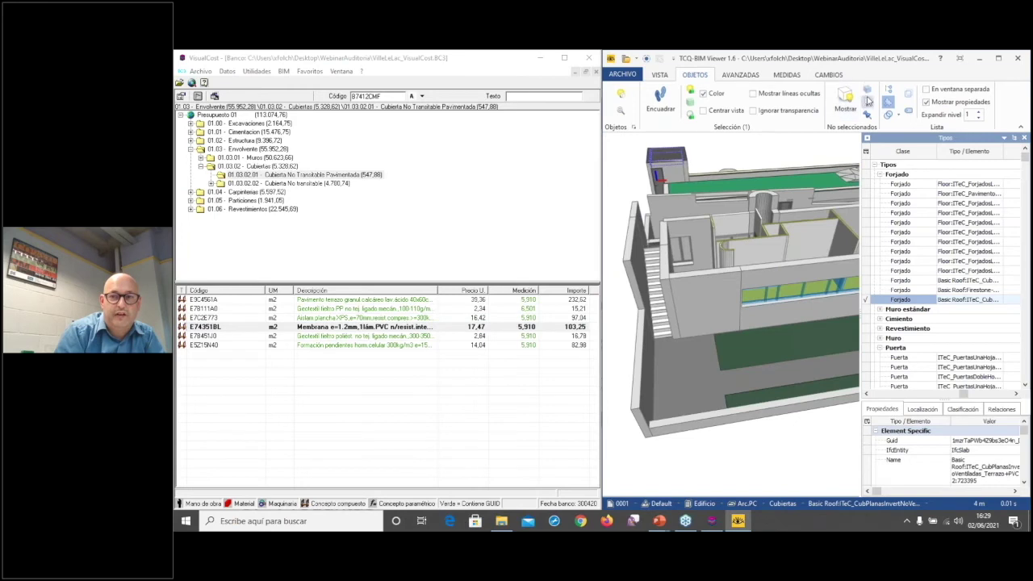
{"action": "left_click", "coordinate": [865, 102]}
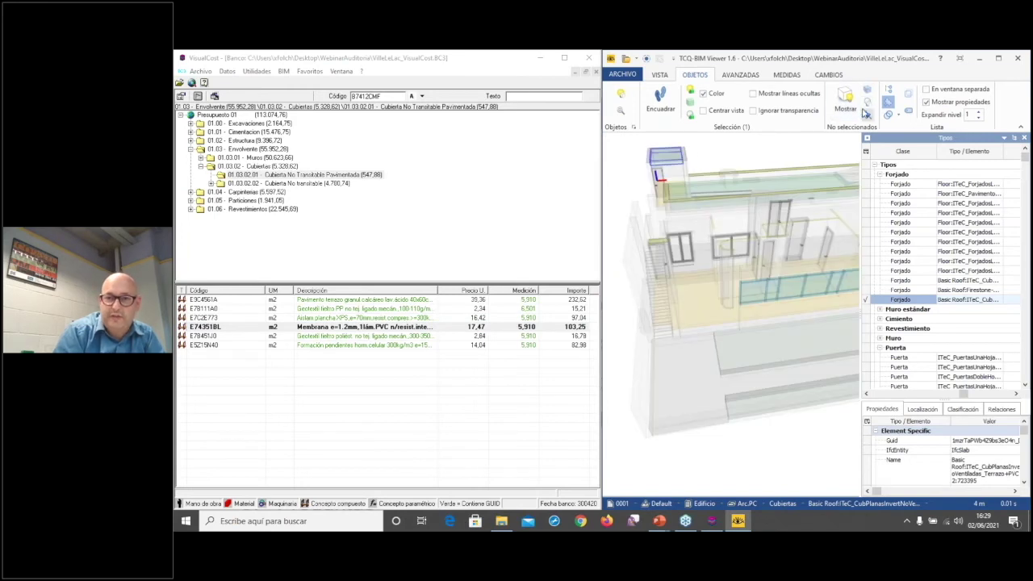
{"action": "left_click", "coordinate": [867, 104]}
Show the rest of the building again and make unselected elements transparent to locate the selected roof slab in the whole model
{"action": "left_click", "coordinate": [845, 101]}
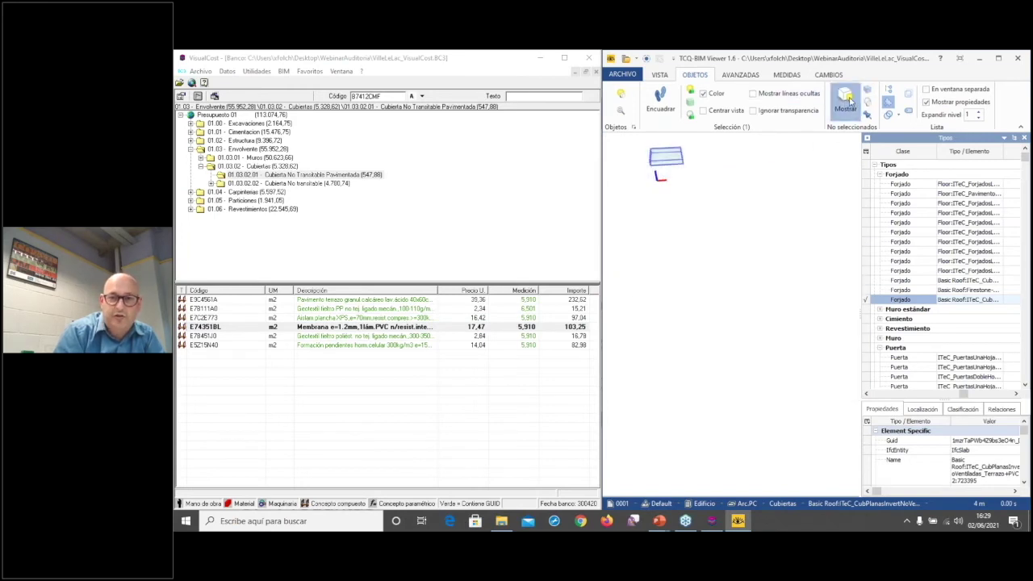
{"action": "left_click_drag", "start_coordinate": [770, 165], "coordinate": [798, 415]}
{"action": "scroll", "coordinate": [689, 344], "scroll_direction": "up", "scroll_amount": 3}
{"action": "scroll", "coordinate": [712, 326], "scroll_direction": "down", "scroll_amount": 3}
{"action": "left_click_drag", "start_coordinate": [713, 325], "coordinate": [778, 181]}
{"action": "left_click_drag", "start_coordinate": [701, 191], "coordinate": [803, 254]}
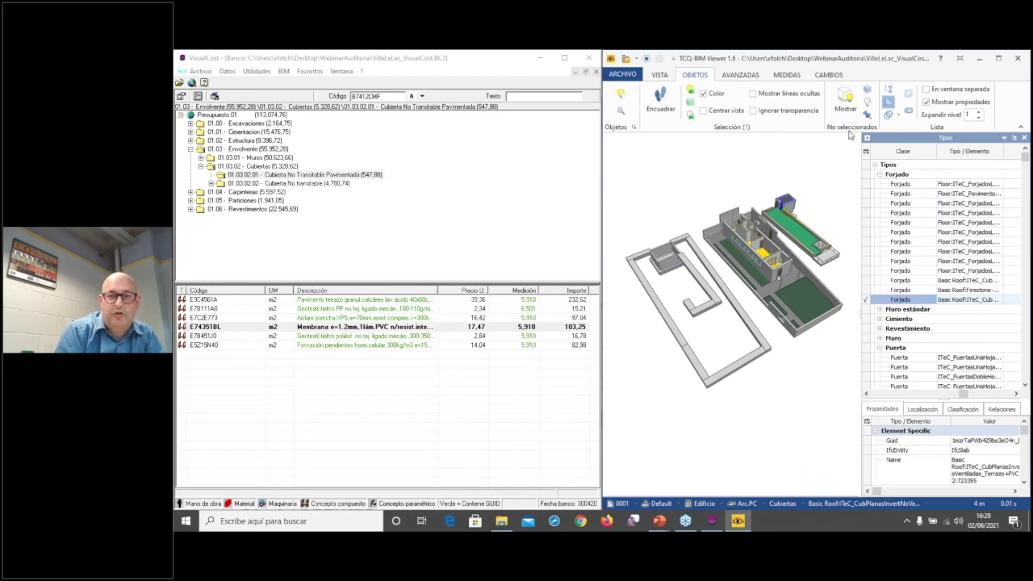
{"action": "left_click", "coordinate": [867, 90]}
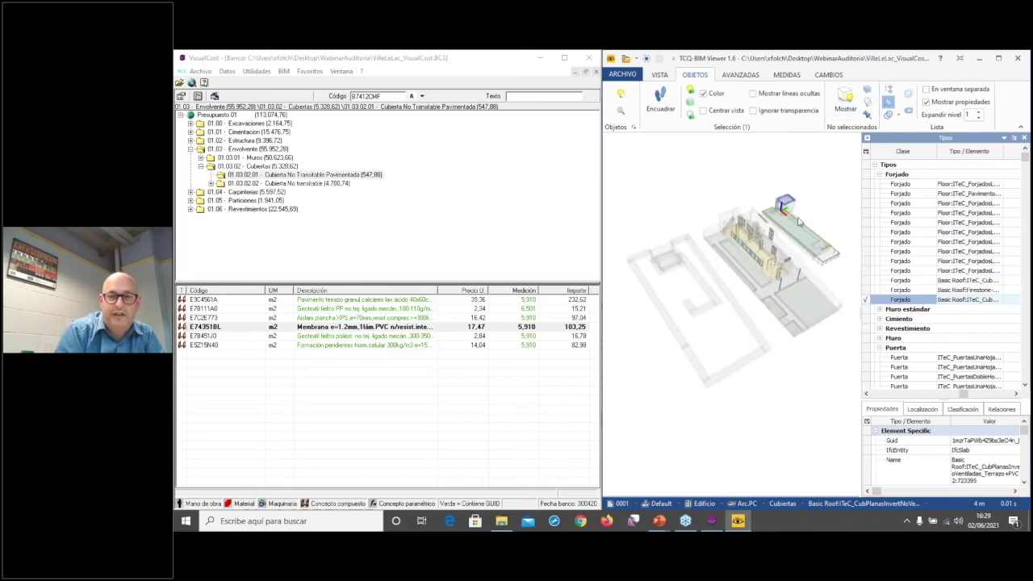
Restore the full display, isolate the selected roof slab once more, and bring back all model objects
{"action": "left_click", "coordinate": [845, 97]}
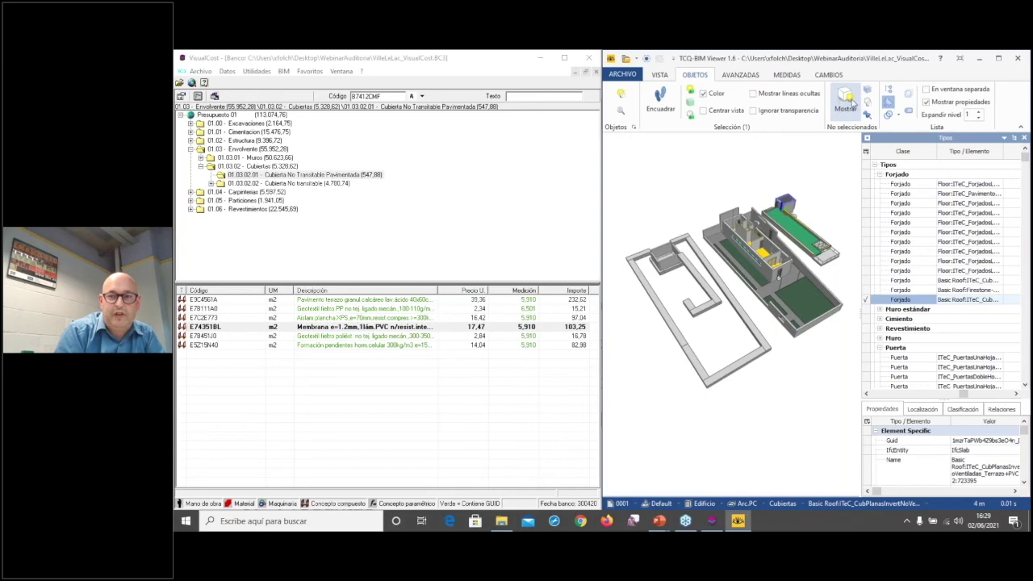
{"action": "left_click", "coordinate": [868, 102]}
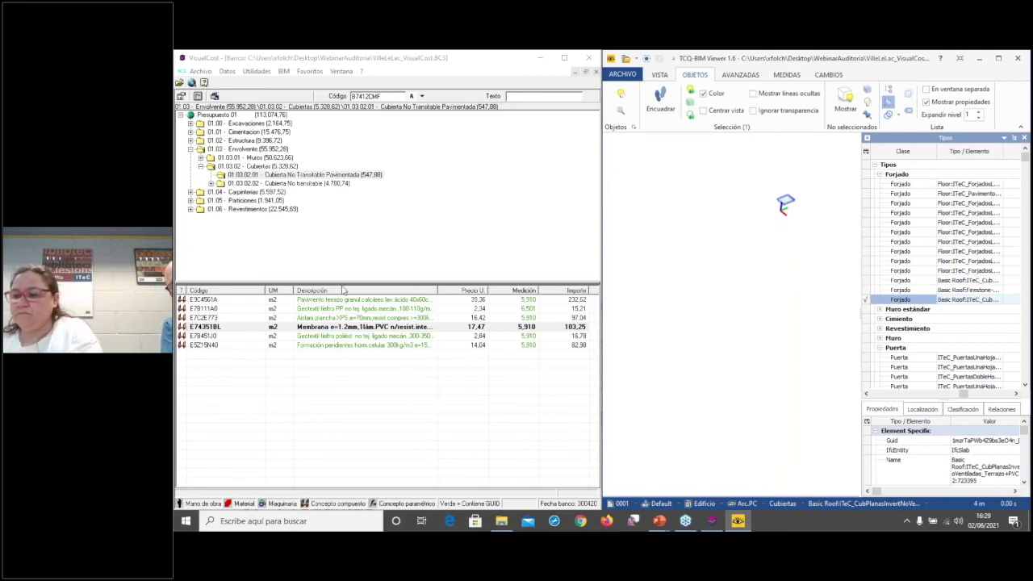
{"action": "left_click", "coordinate": [621, 94]}
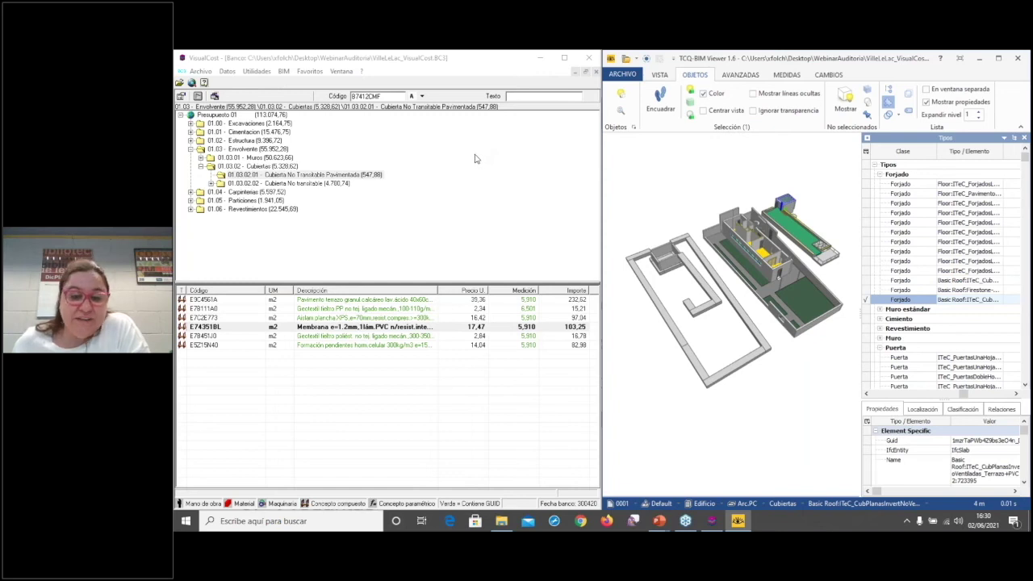
Open chapter 01.01 Cimentacion and go through its four items, highlighting their linked footings in the model
{"action": "left_click", "coordinate": [236, 132]}
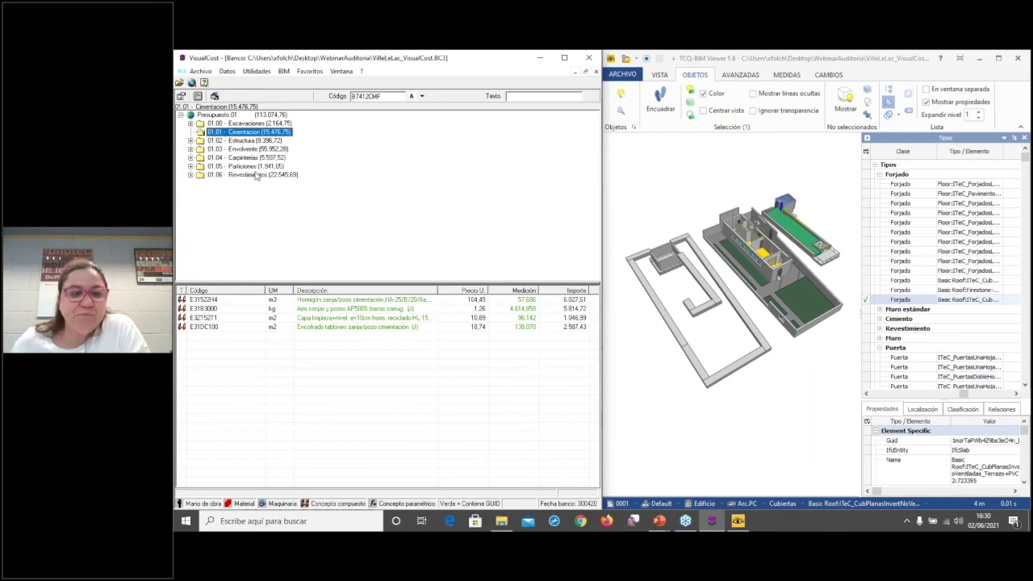
{"action": "left_click", "coordinate": [301, 301]}
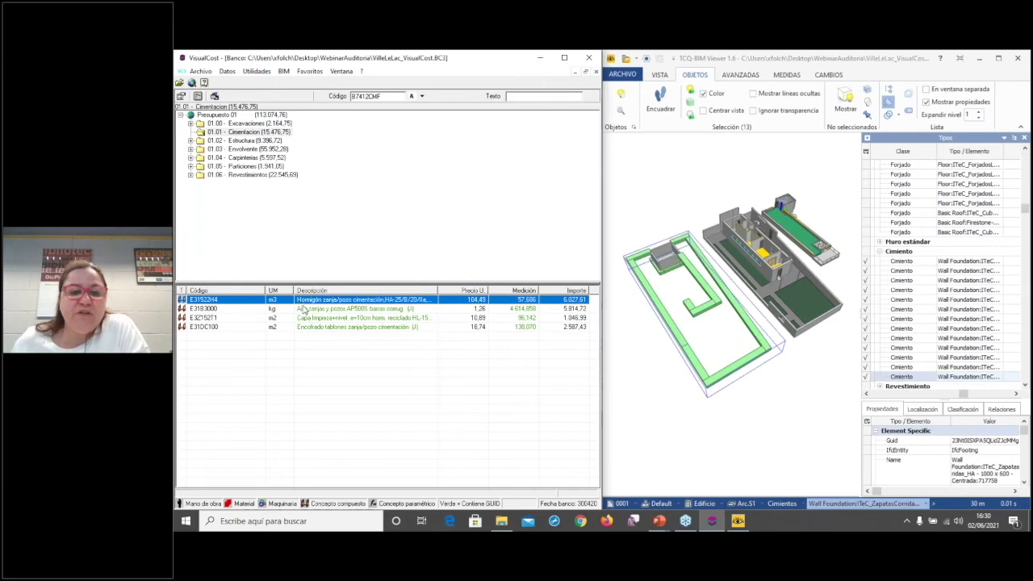
{"action": "left_click", "coordinate": [304, 311]}
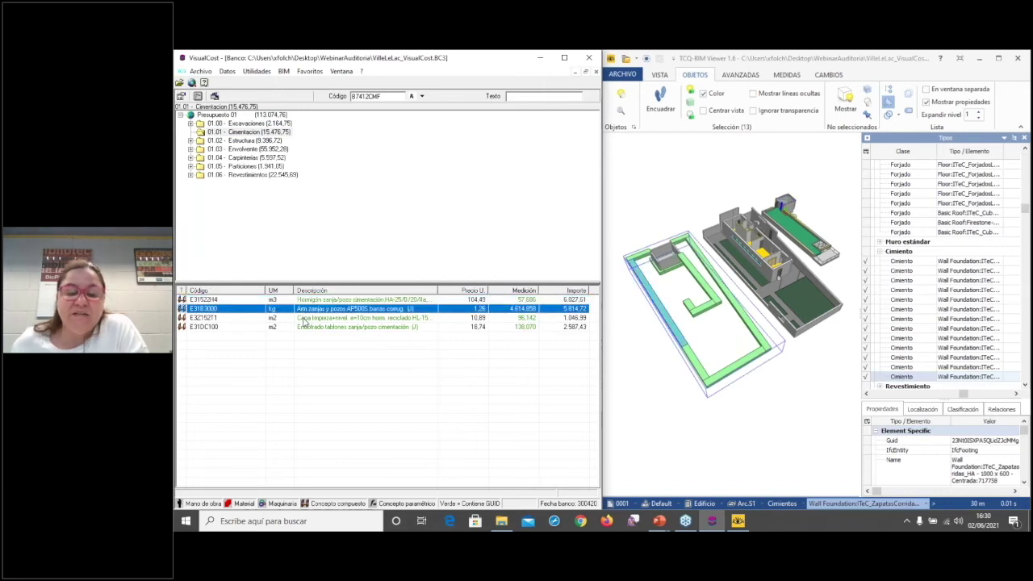
{"action": "left_click", "coordinate": [305, 319]}
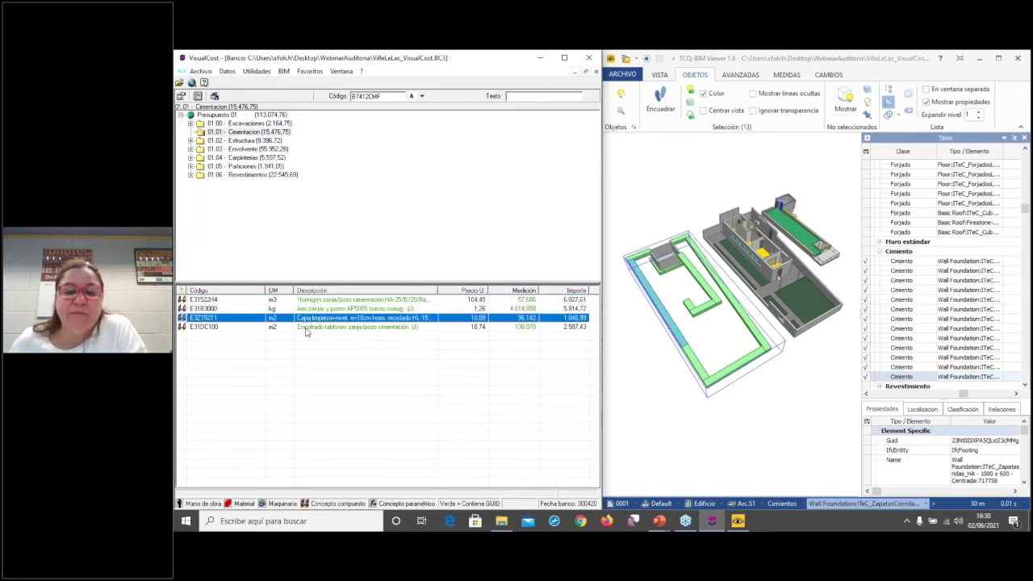
{"action": "left_click", "coordinate": [306, 329]}
{"action": "left_click", "coordinate": [312, 300]}
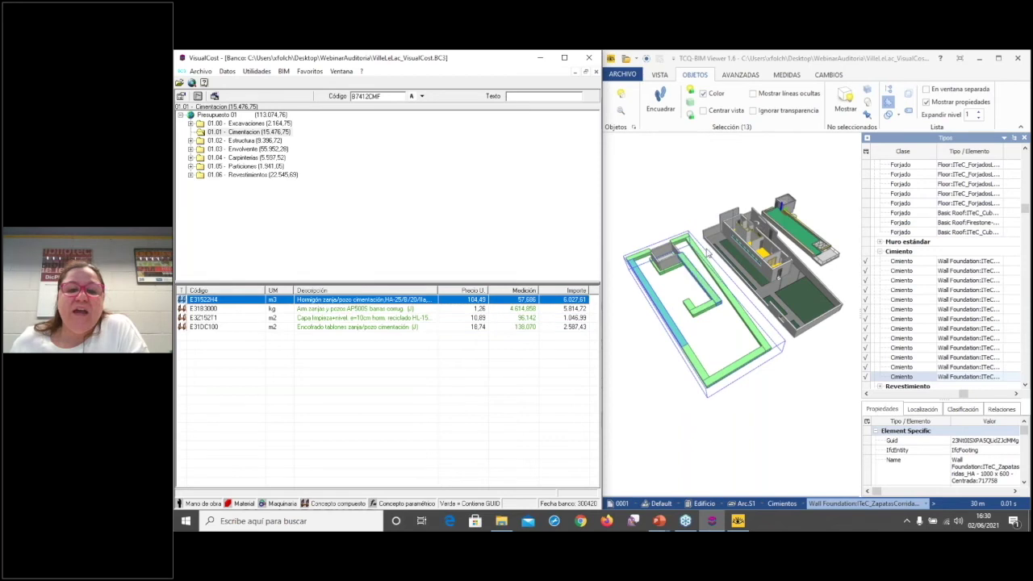
Open the measurement breakdown of concrete item E31522H4 and trace its lines one by one to the wall footings in the model
{"action": "double_click", "coordinate": [311, 302]}
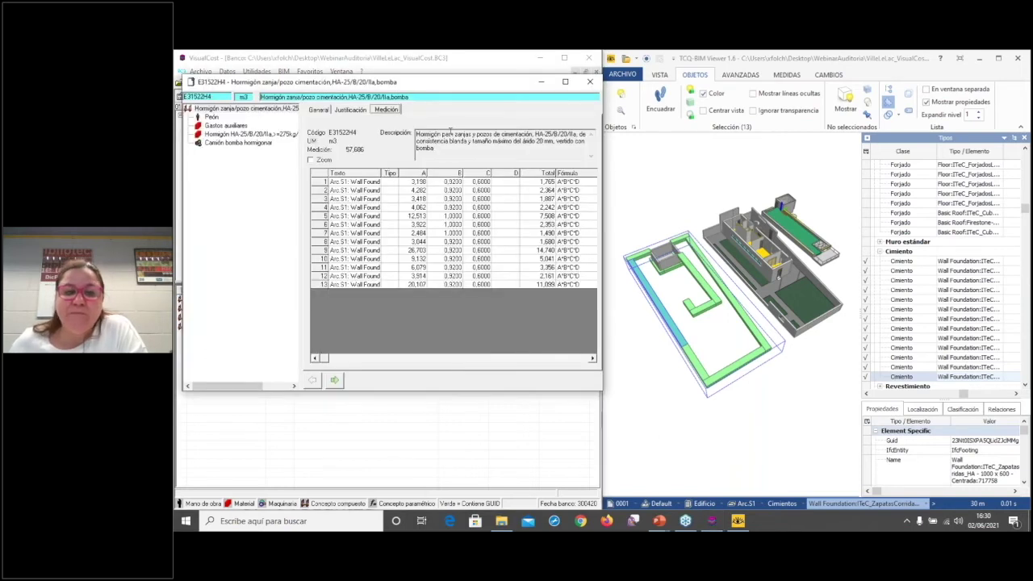
{"action": "left_click_drag", "start_coordinate": [440, 87], "coordinate": [431, 83]}
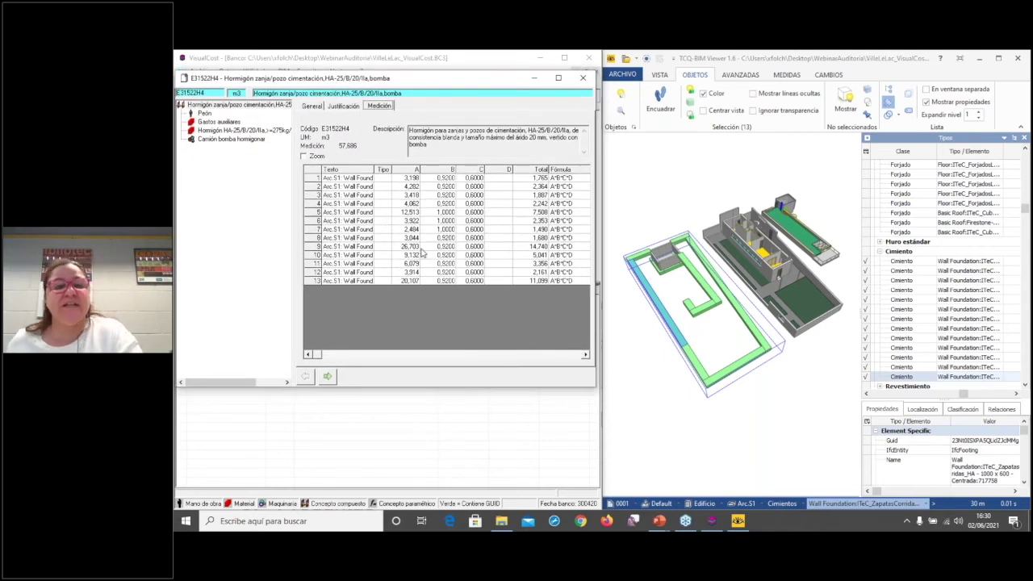
{"action": "left_click", "coordinate": [348, 180]}
{"action": "left_click", "coordinate": [348, 194]}
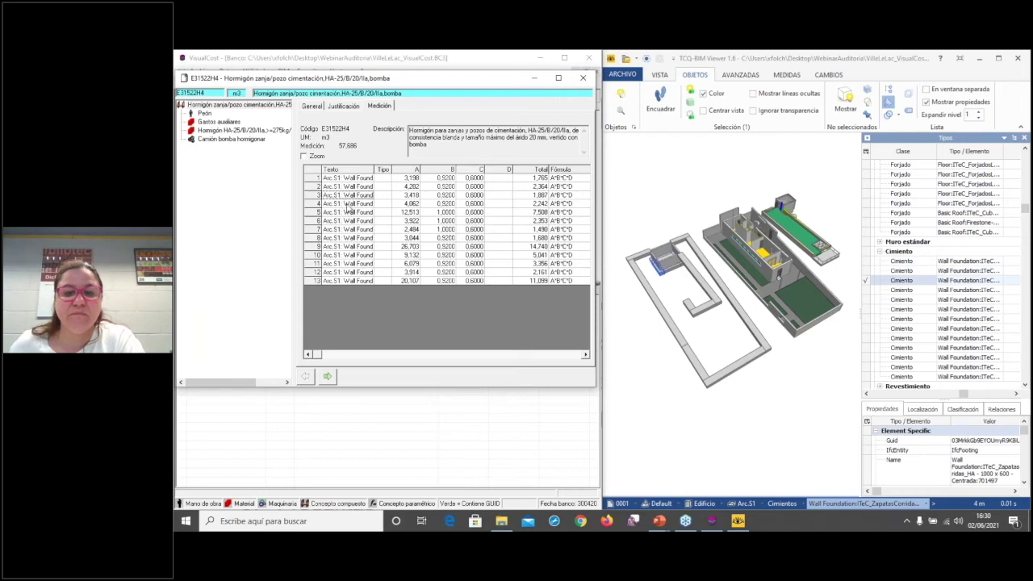
{"action": "left_click", "coordinate": [345, 205]}
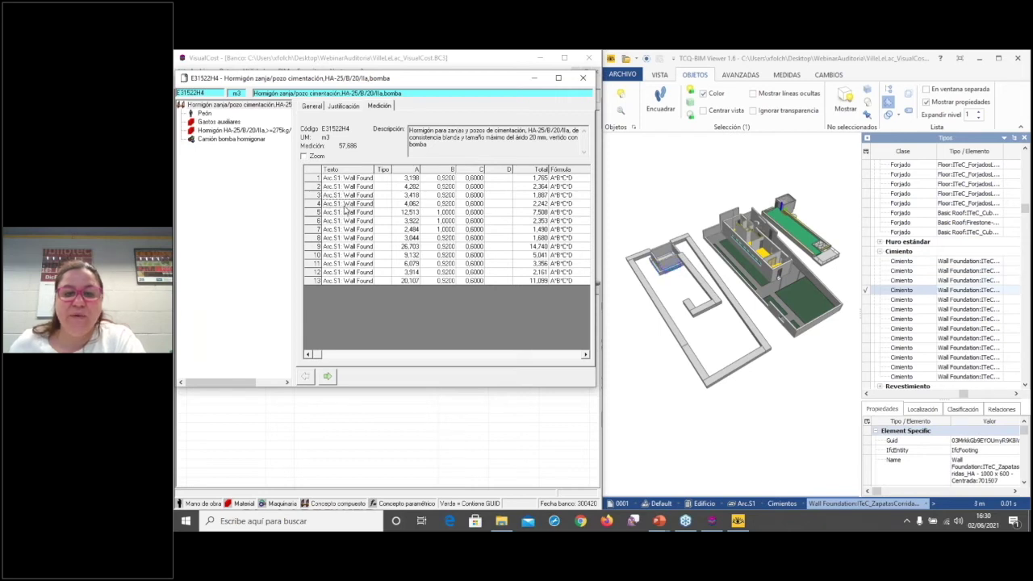
{"action": "left_click", "coordinate": [343, 213]}
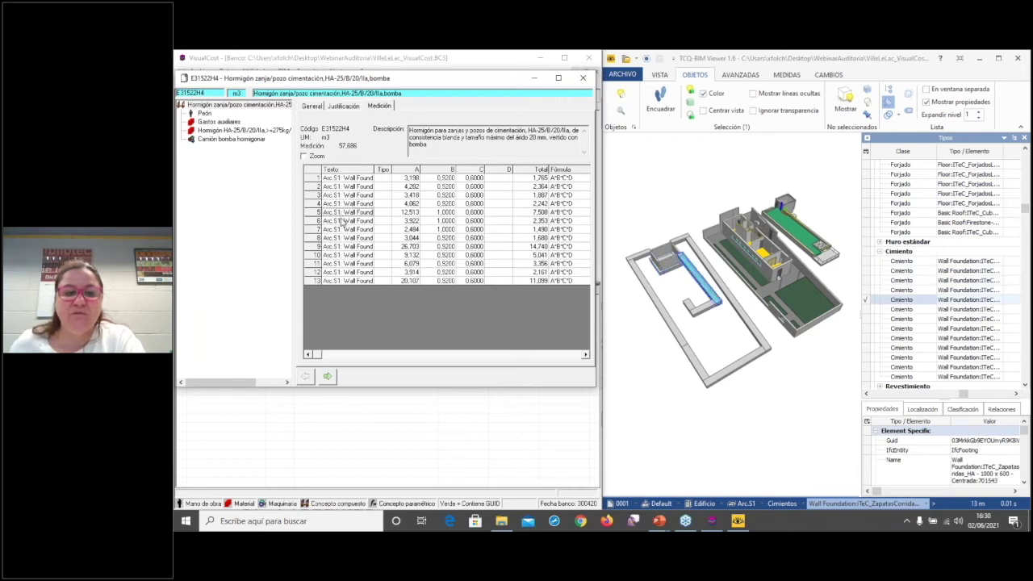
{"action": "left_click", "coordinate": [343, 229]}
{"action": "left_click", "coordinate": [343, 236]}
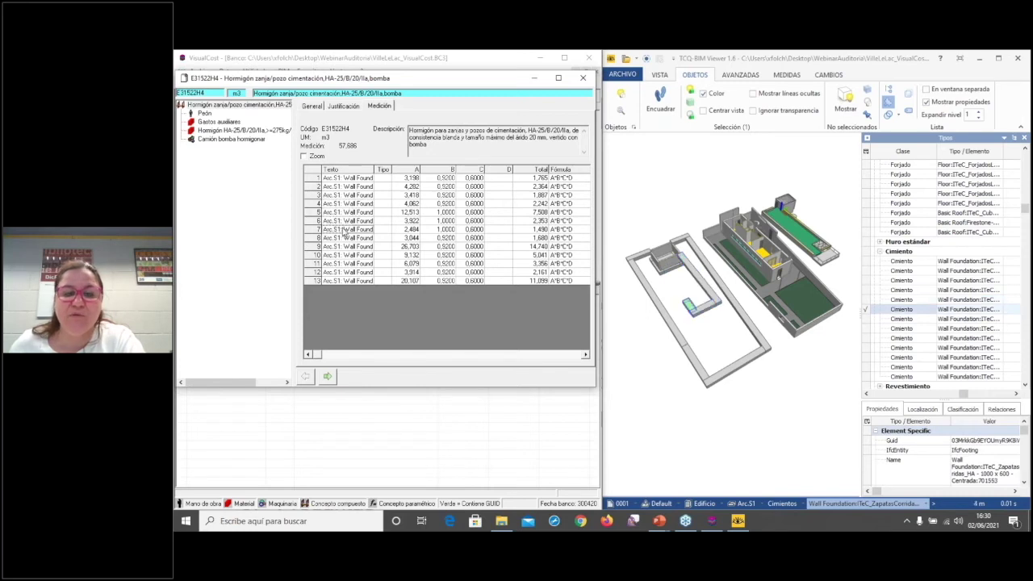
{"action": "left_click", "coordinate": [345, 242]}
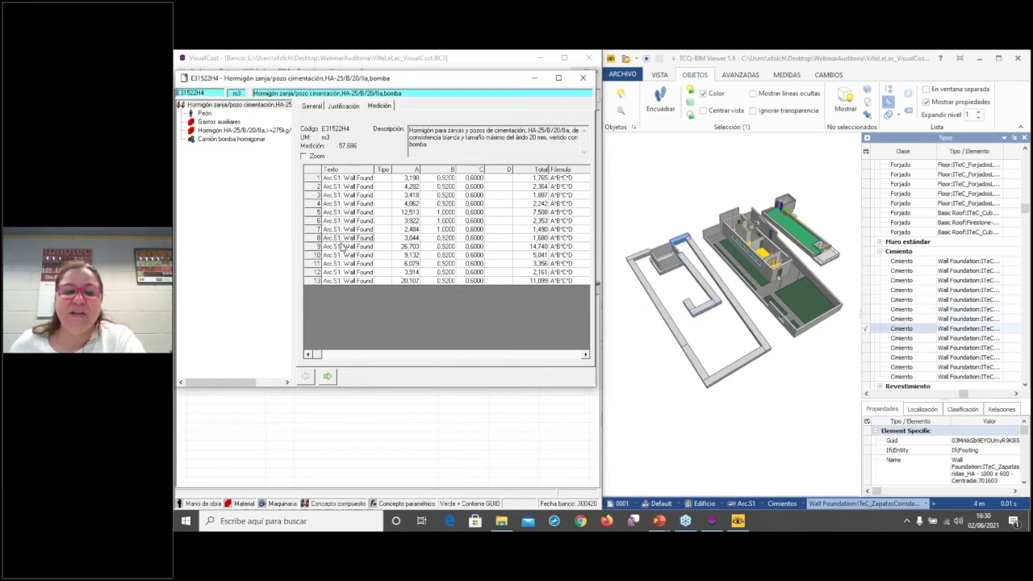
{"action": "left_click", "coordinate": [345, 254]}
{"action": "left_click", "coordinate": [345, 263]}
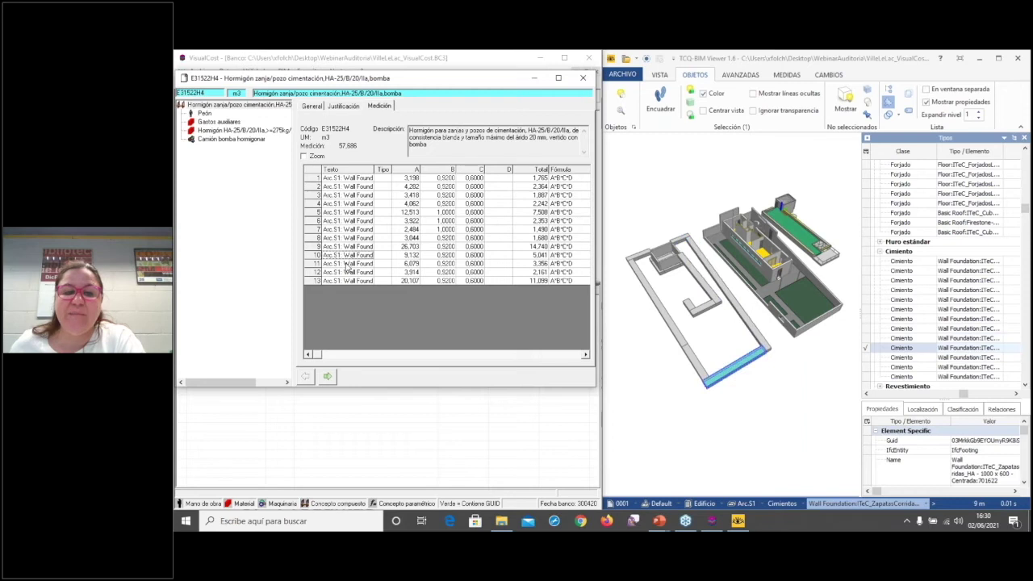
{"action": "left_click", "coordinate": [347, 272]}
{"action": "left_click", "coordinate": [348, 280]}
{"action": "left_click", "coordinate": [349, 281]}
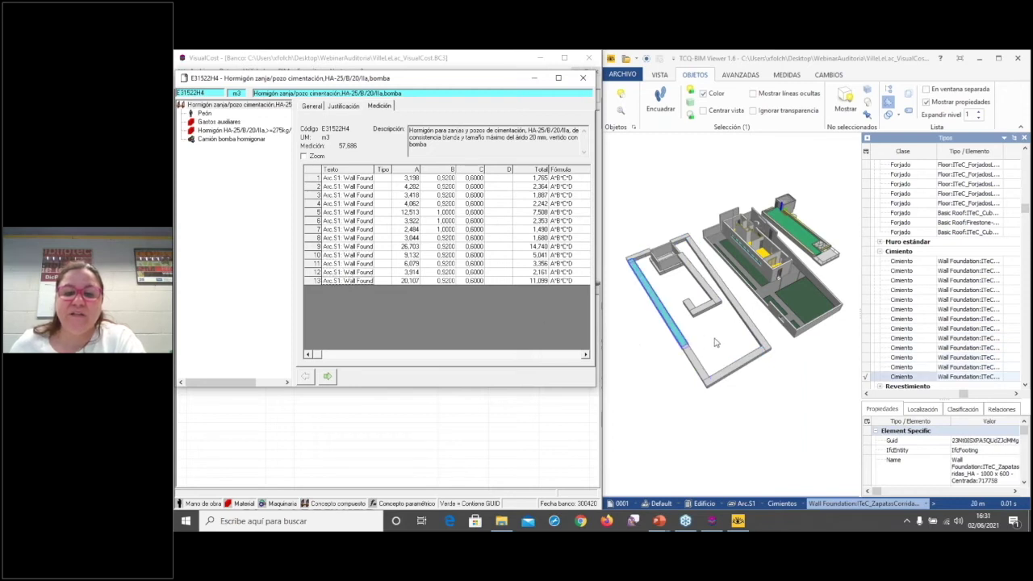
Select the whole Cimiento group in the list of types and collapse it to highlight all the foundations together
{"action": "scroll", "coordinate": [642, 312], "scroll_direction": "up", "scroll_amount": 2}
{"action": "scroll", "coordinate": [651, 311], "scroll_direction": "up", "scroll_amount": 3}
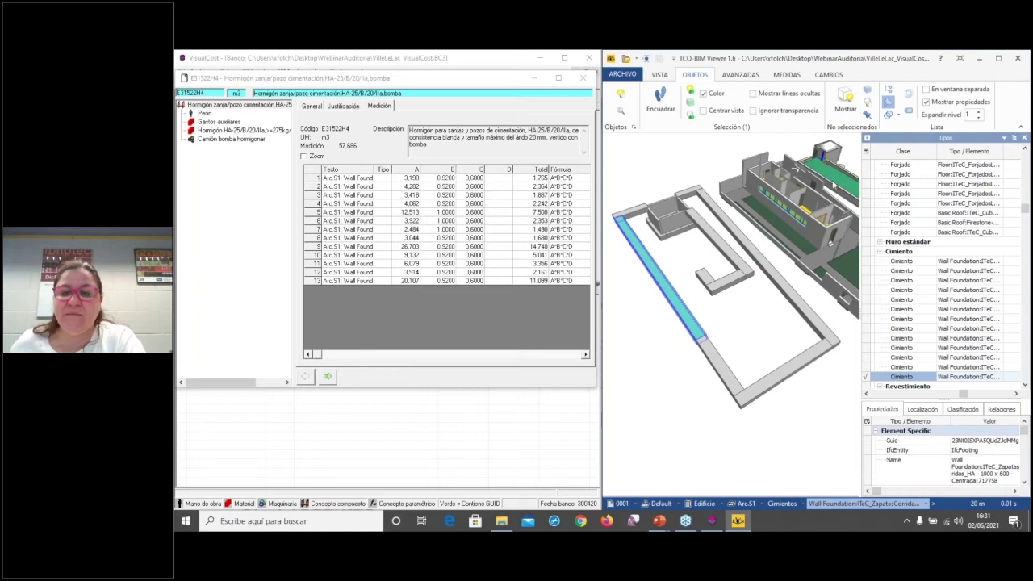
{"action": "left_click", "coordinate": [881, 253]}
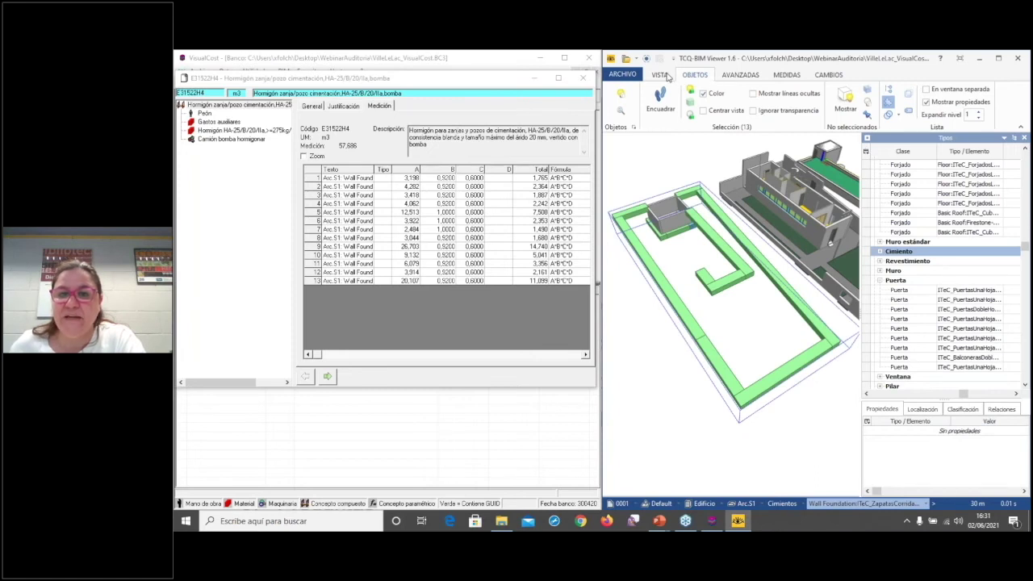
Switch the element list from types to the IFC structure and collapse the entire tree
{"action": "left_click", "coordinate": [660, 75]}
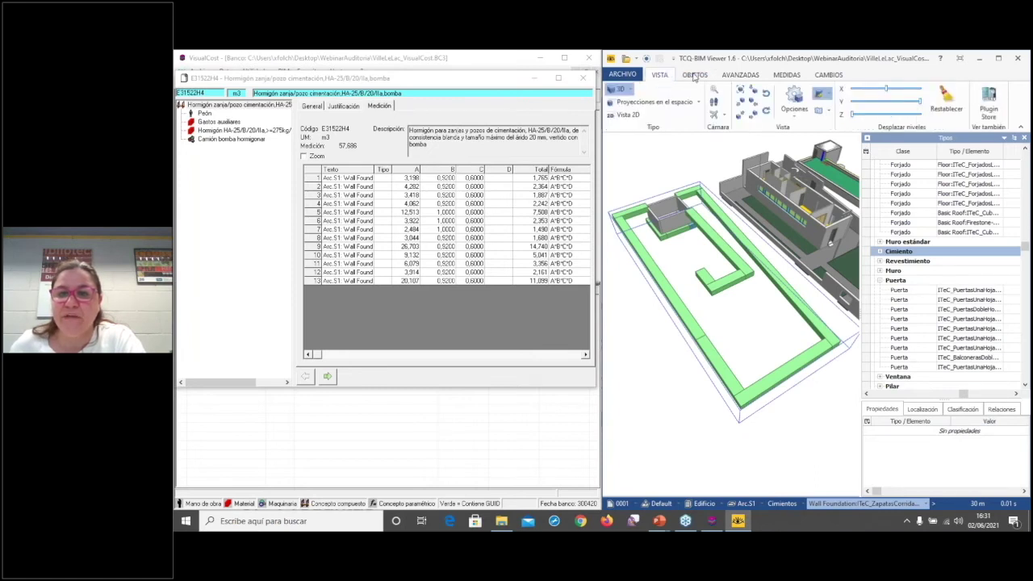
{"action": "left_click", "coordinate": [694, 75]}
{"action": "left_click", "coordinate": [890, 88]}
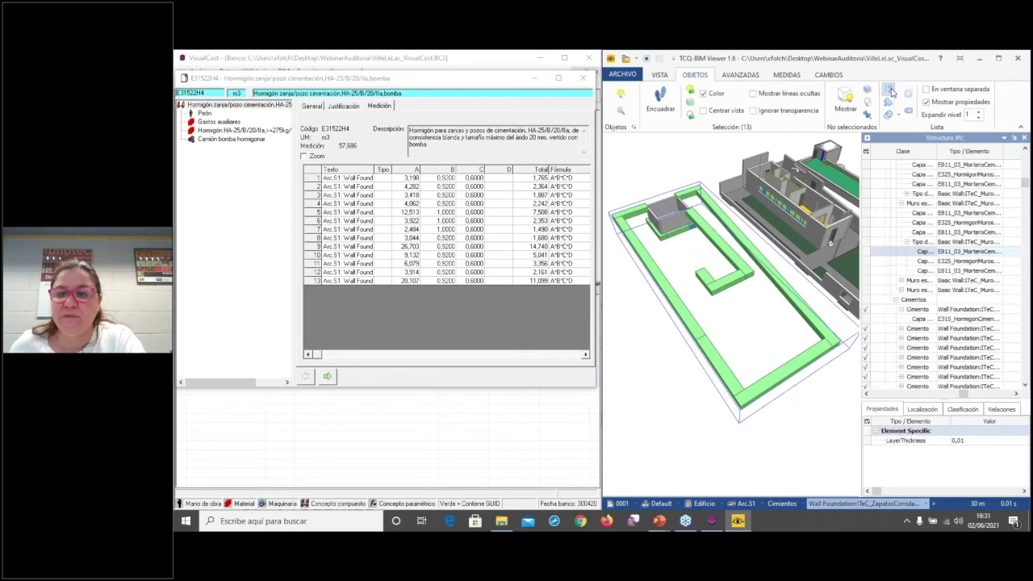
{"action": "left_click", "coordinate": [920, 223]}
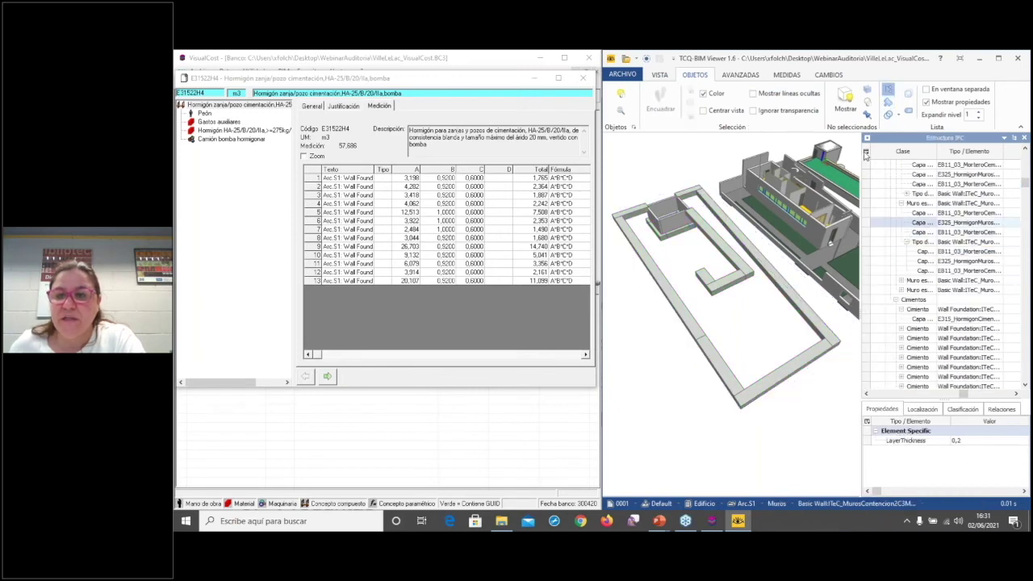
{"action": "left_click", "coordinate": [866, 154]}
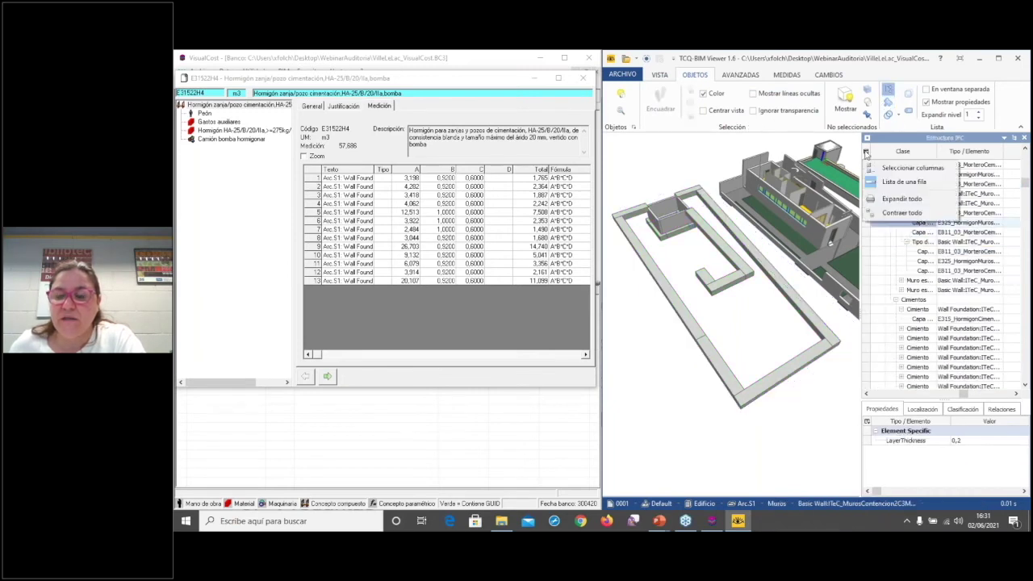
{"action": "left_click", "coordinate": [890, 208]}
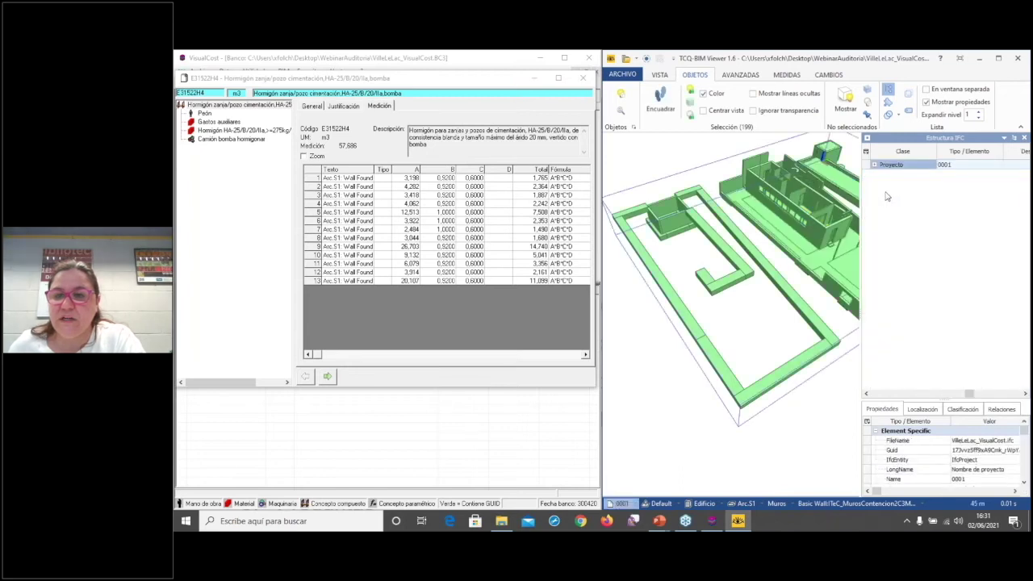
Expand project 0001 through its location and building down to the building levels
{"action": "left_click", "coordinate": [874, 165]}
{"action": "left_click", "coordinate": [880, 175]}
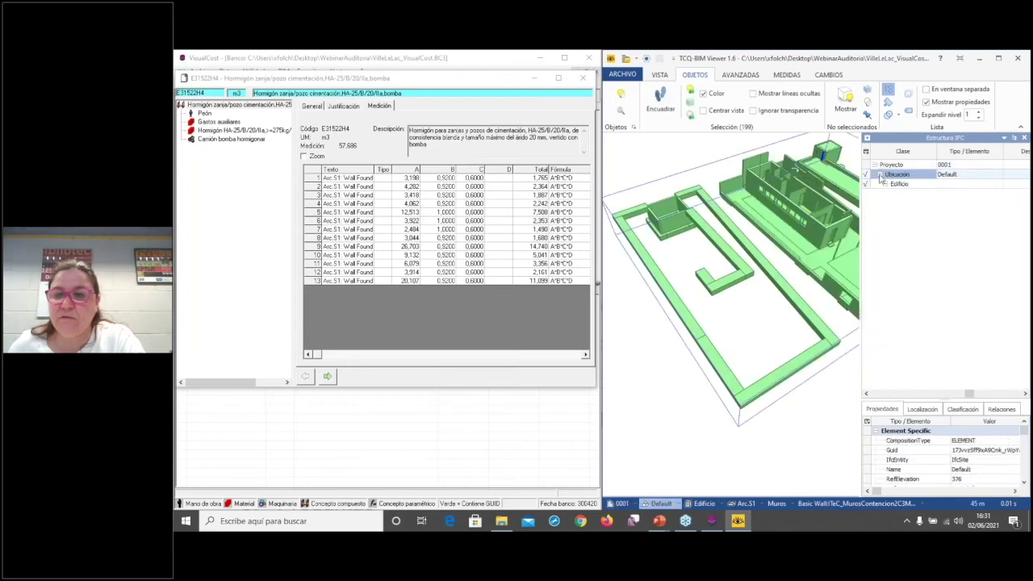
{"action": "left_click", "coordinate": [884, 185]}
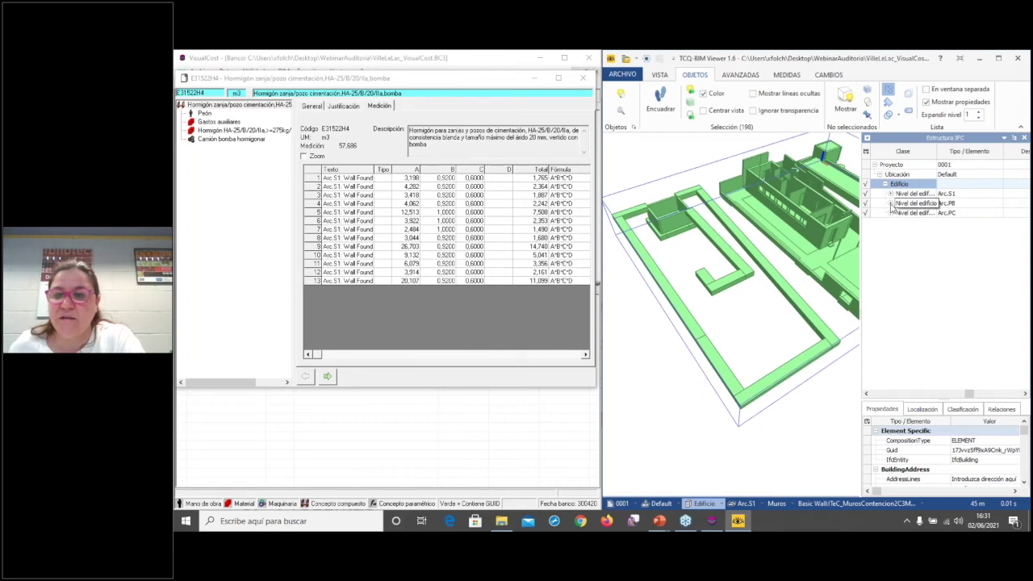
Expand building levels Arc.PC, Arc.PB and Arc.S1 in turn, highlighting each level's elements in the model
{"action": "left_click", "coordinate": [891, 214]}
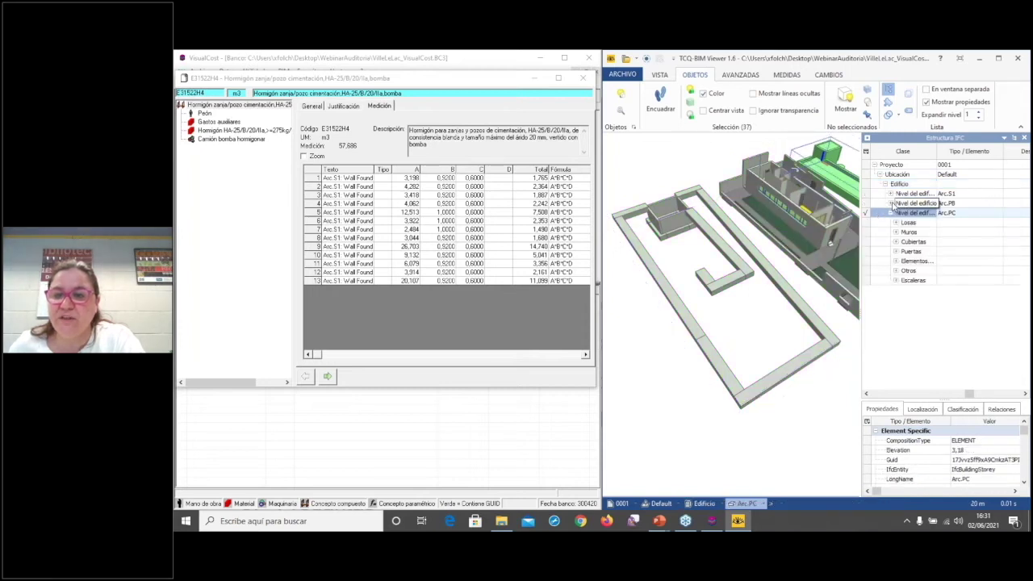
{"action": "left_click", "coordinate": [894, 206]}
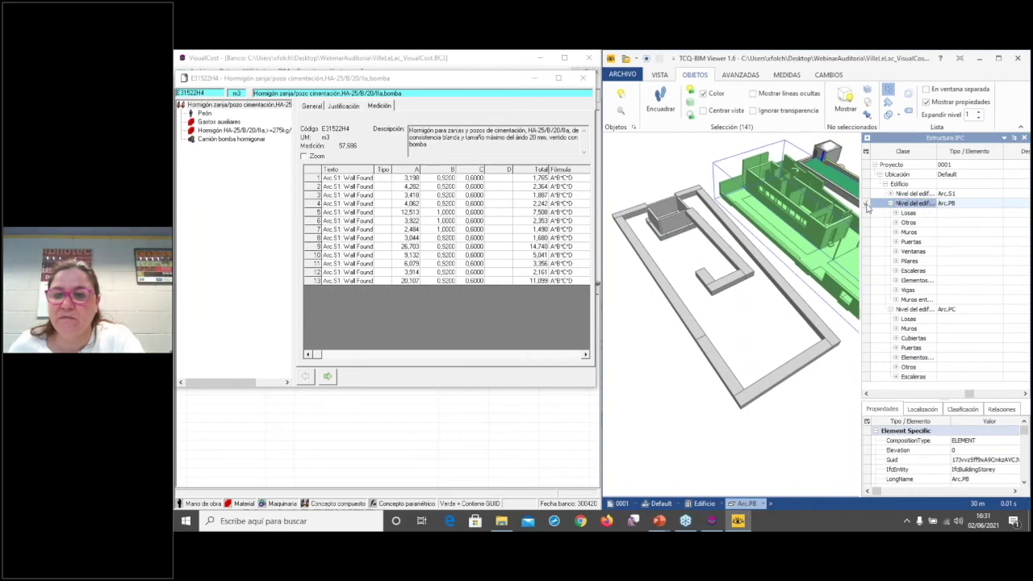
{"action": "right_click", "coordinate": [866, 207]}
{"action": "left_click", "coordinate": [866, 203]}
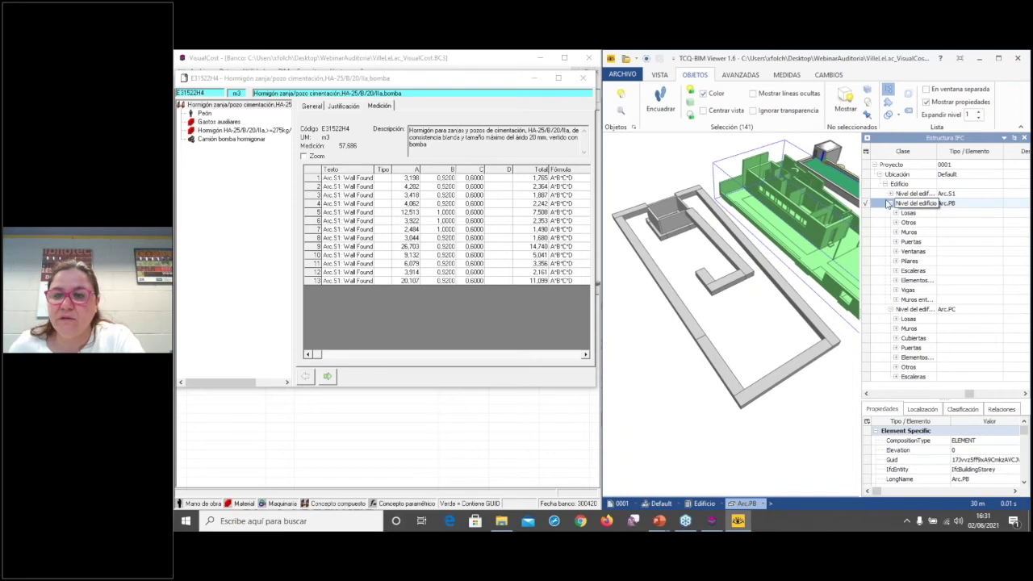
{"action": "left_click", "coordinate": [891, 196]}
{"action": "left_click", "coordinate": [891, 196]}
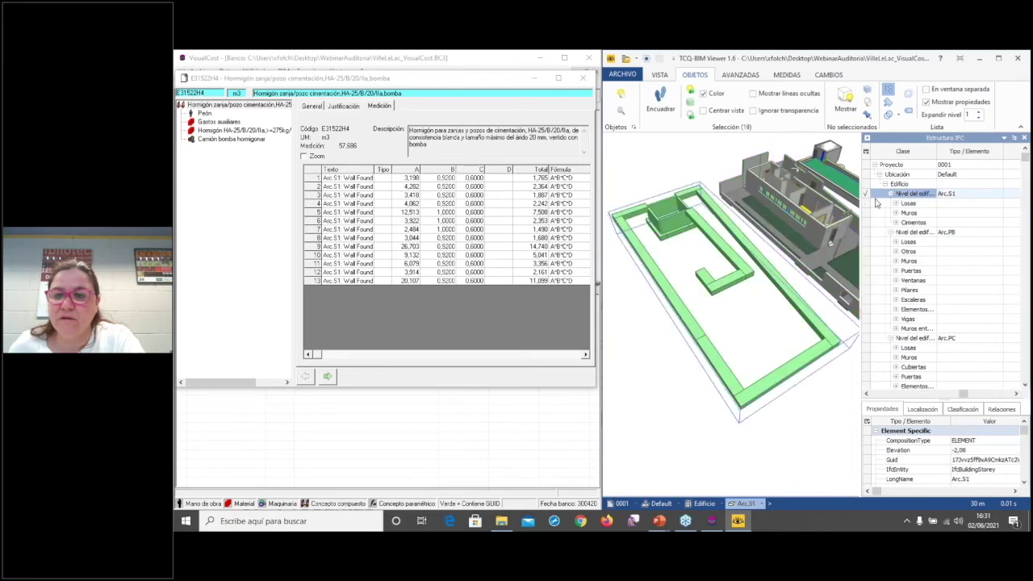
{"action": "left_click", "coordinate": [866, 196]}
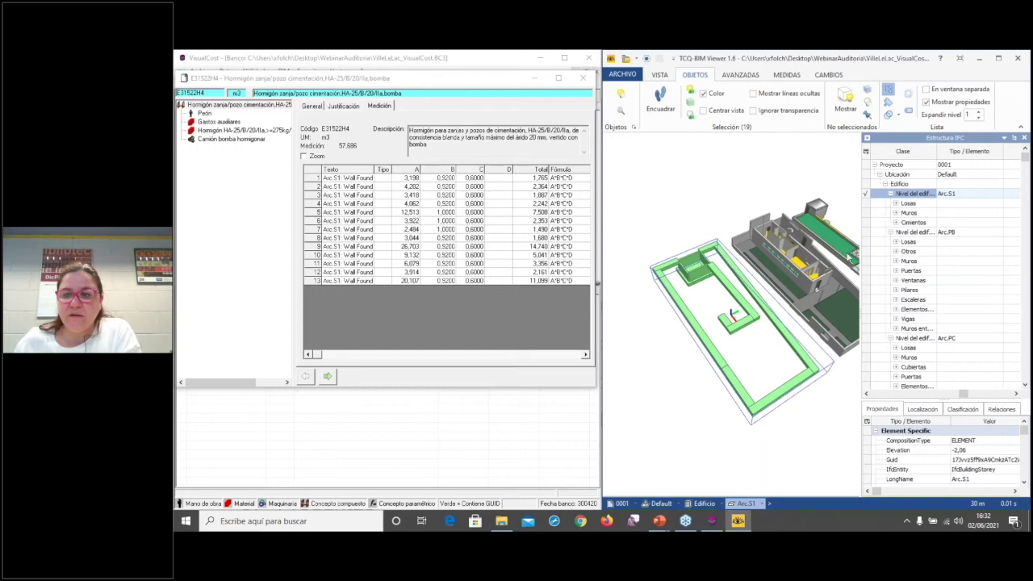
Close the IFC structure list and display it again beside the model
{"action": "left_click_drag", "start_coordinate": [727, 267], "coordinate": [838, 217]}
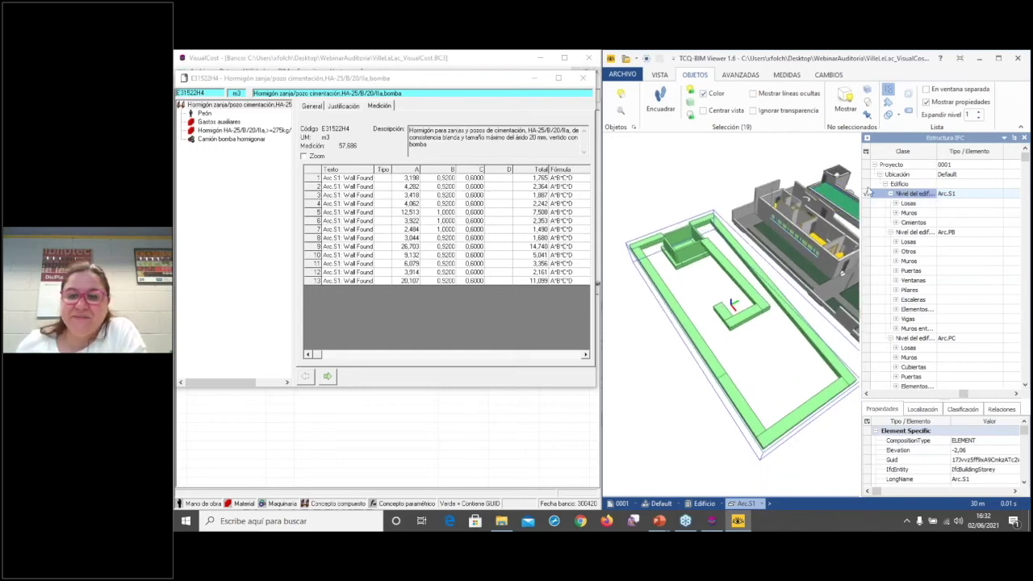
{"action": "left_click", "coordinate": [1024, 139]}
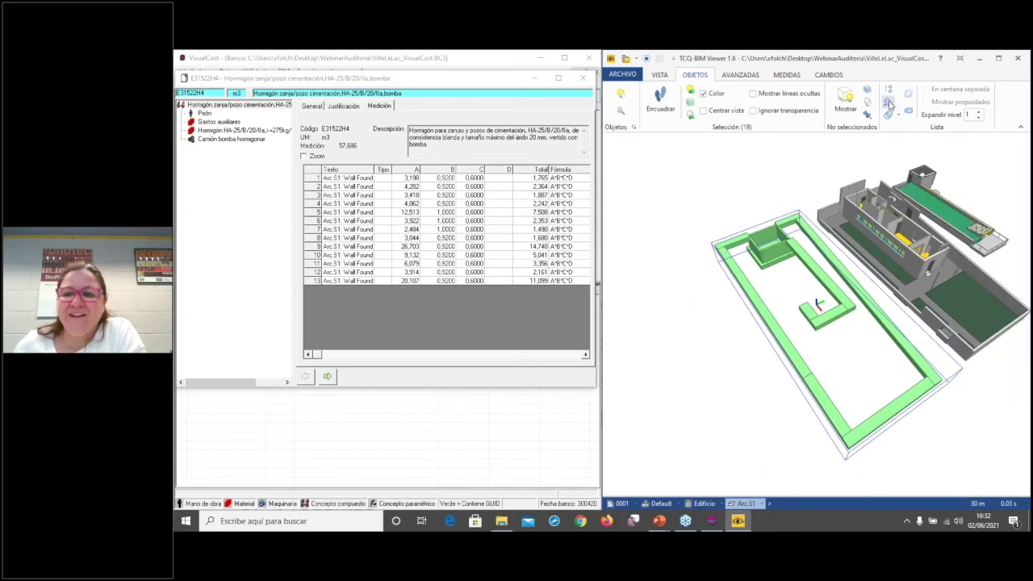
{"action": "left_click", "coordinate": [889, 92]}
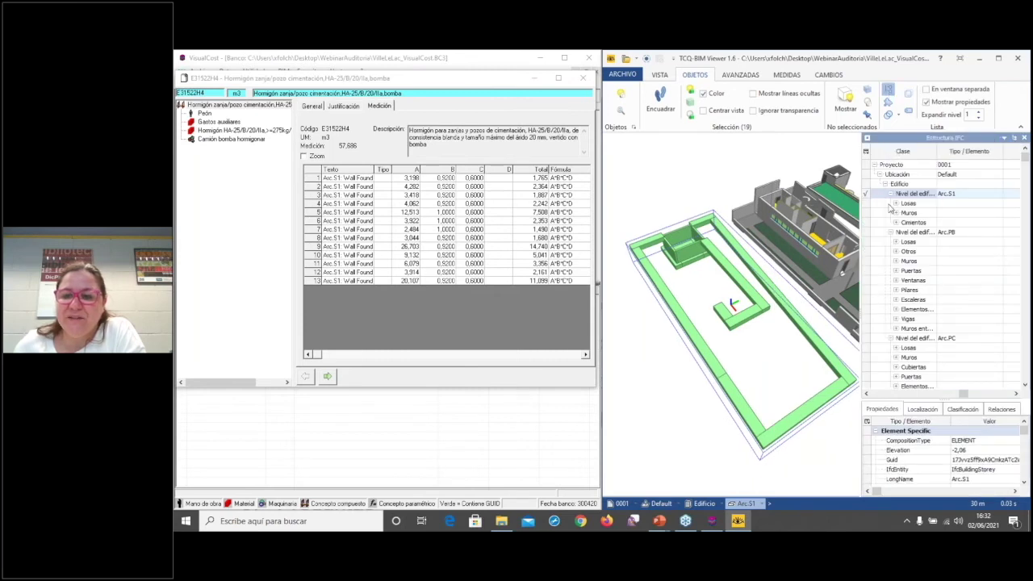
{"action": "left_click_drag", "start_coordinate": [811, 247], "coordinate": [798, 216]}
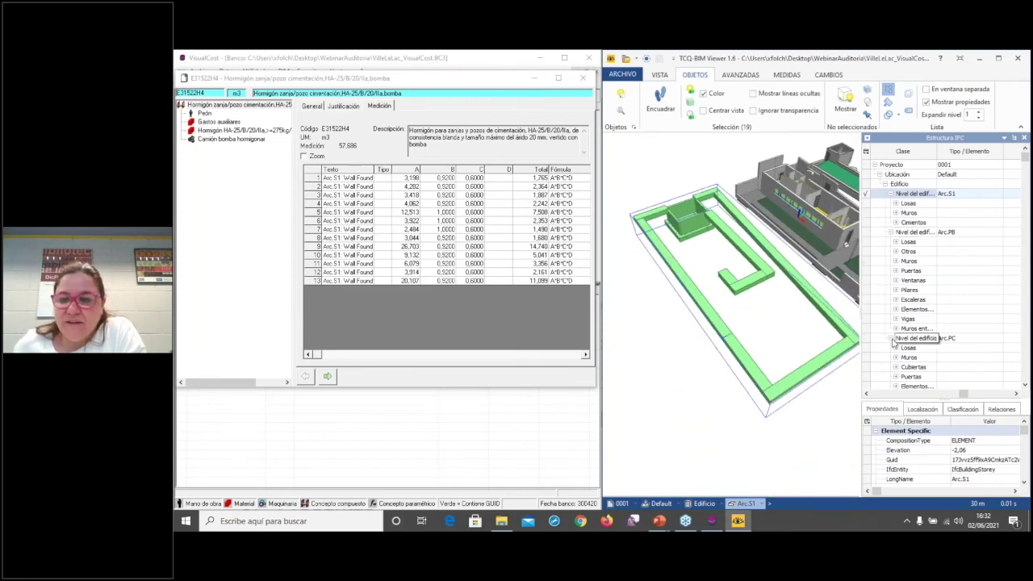
{"action": "left_click", "coordinate": [868, 343]}
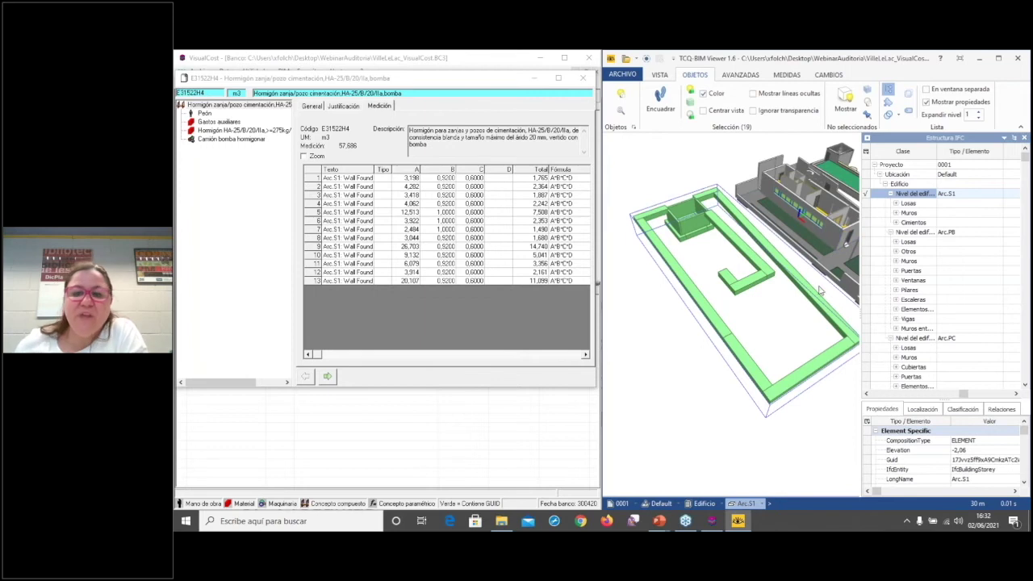
{"action": "scroll", "coordinate": [770, 289], "scroll_direction": "up", "scroll_amount": 3}
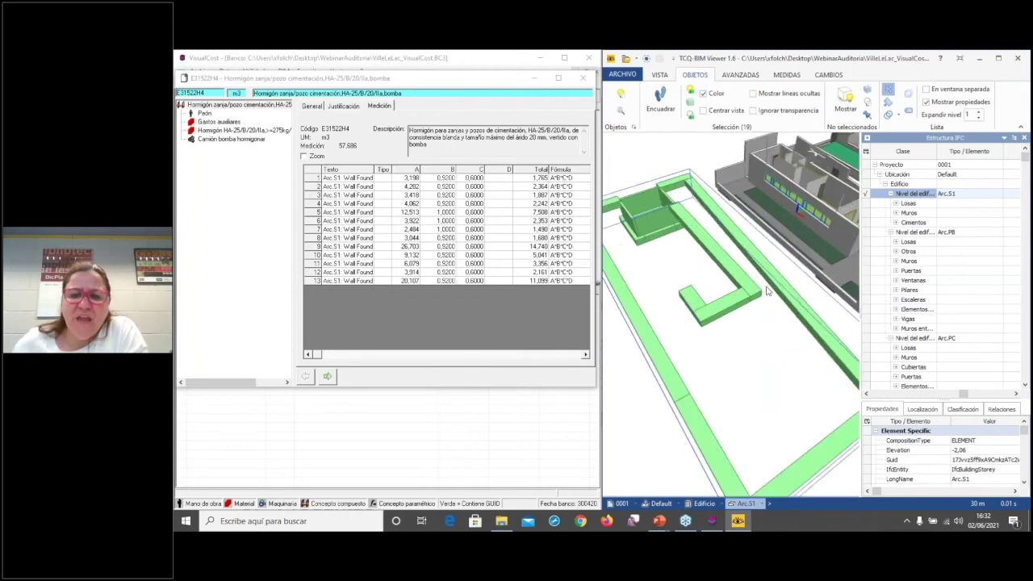
{"action": "scroll", "coordinate": [767, 293], "scroll_direction": "down", "scroll_amount": 4}
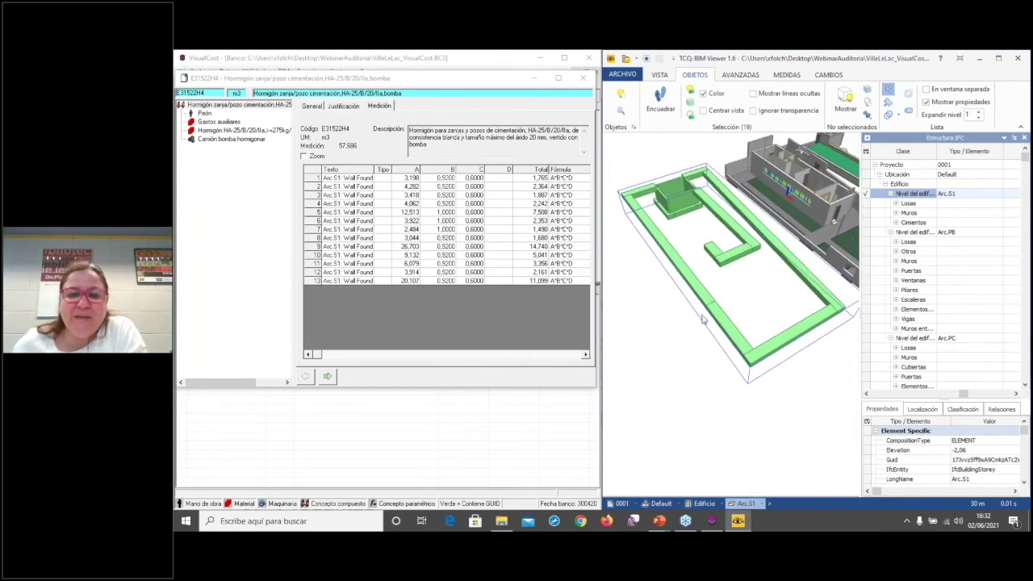
Select individual Wall Foundation measurement lines of concrete item E31522H4, ending on line 6, to locate each footing in the model
{"action": "left_click", "coordinate": [353, 257]}
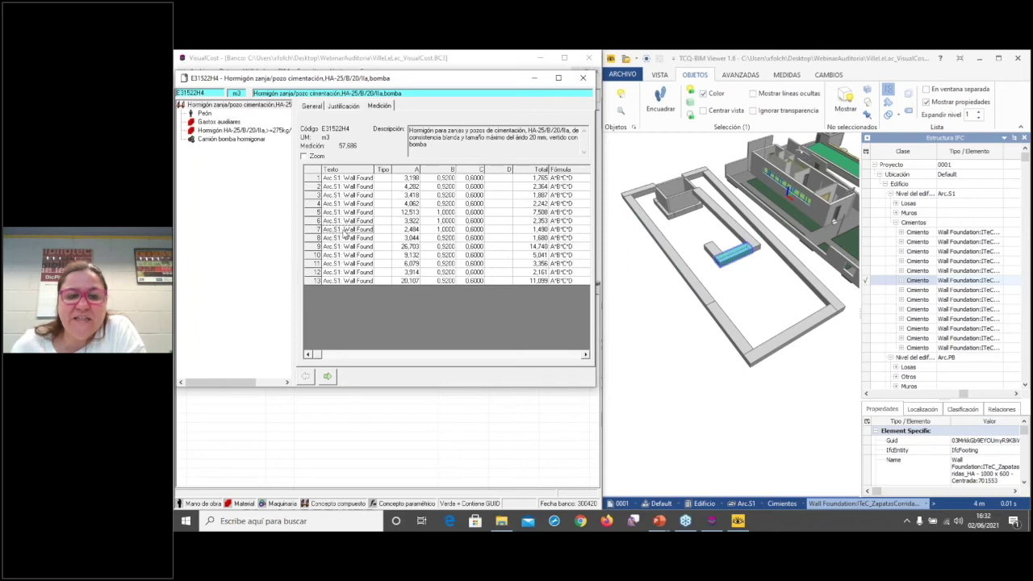
{"action": "left_click", "coordinate": [351, 231]}
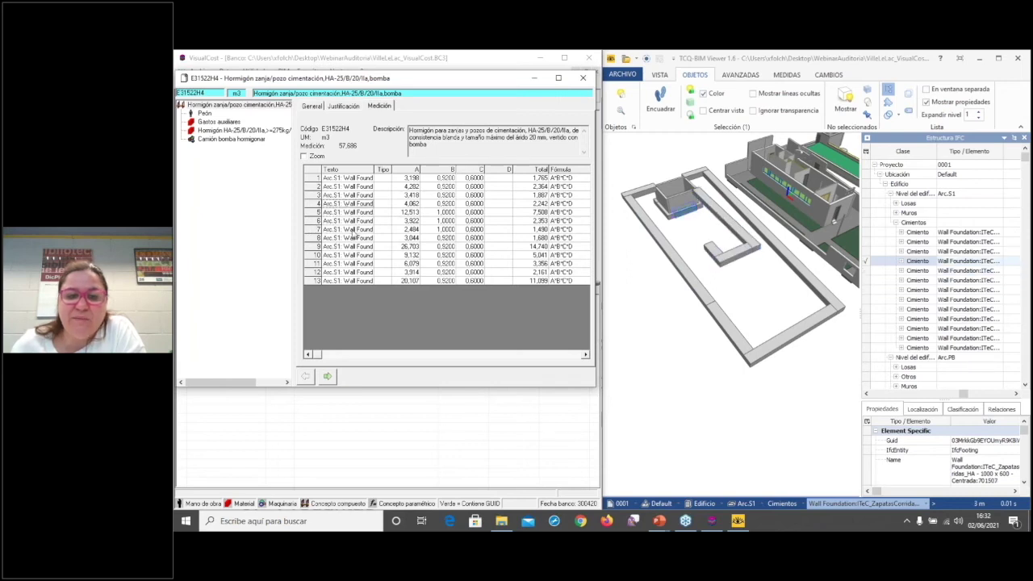
{"action": "left_click", "coordinate": [352, 243]}
{"action": "left_click", "coordinate": [357, 229]}
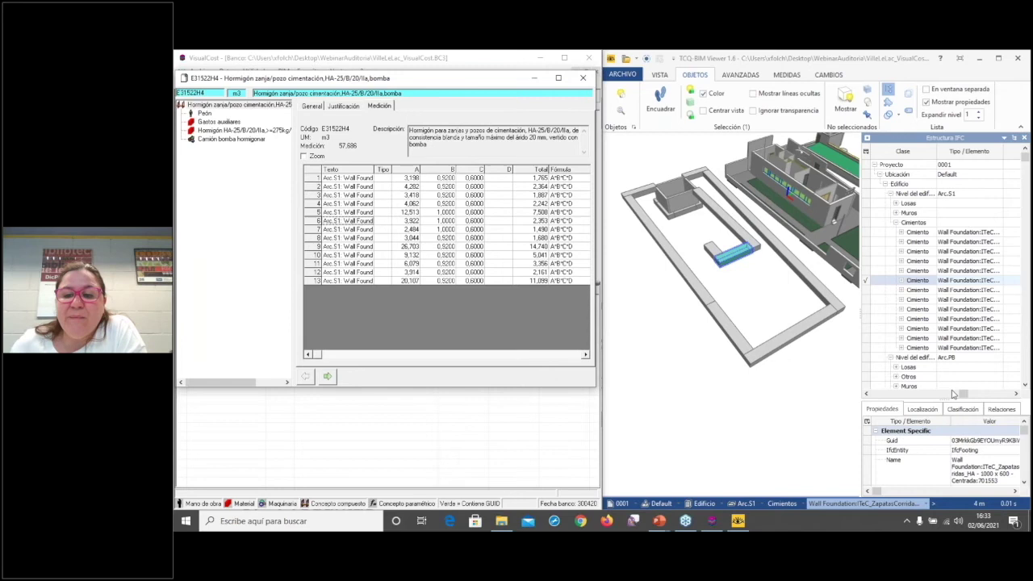
Enlarge the footing's property list, collapse the sets above Ecob_Pset_BaseQuantities_Footing, and compare its base quantities with measurement line 6
{"action": "left_click_drag", "start_coordinate": [948, 397], "coordinate": [926, 303]}
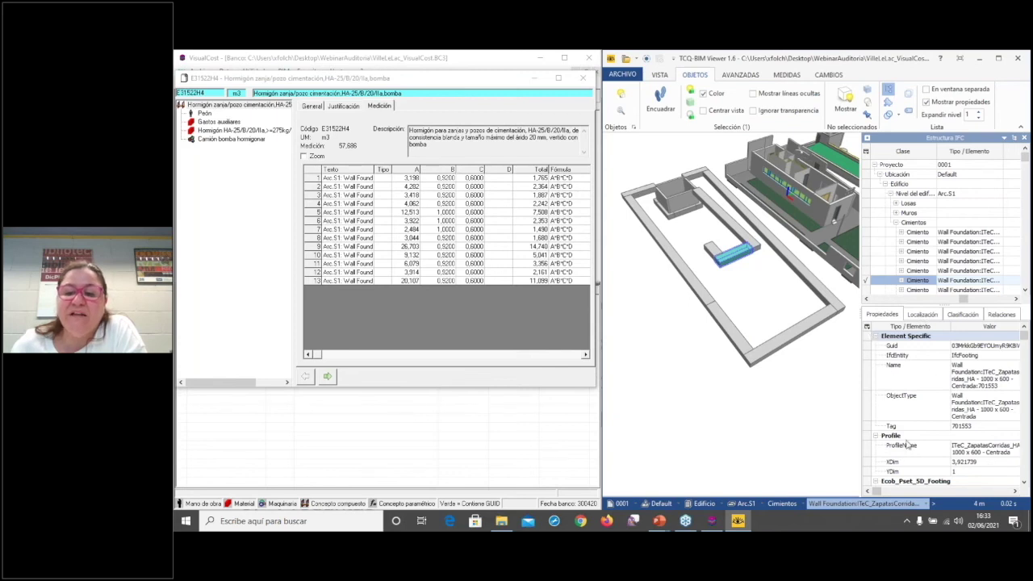
{"action": "left_click", "coordinate": [876, 336]}
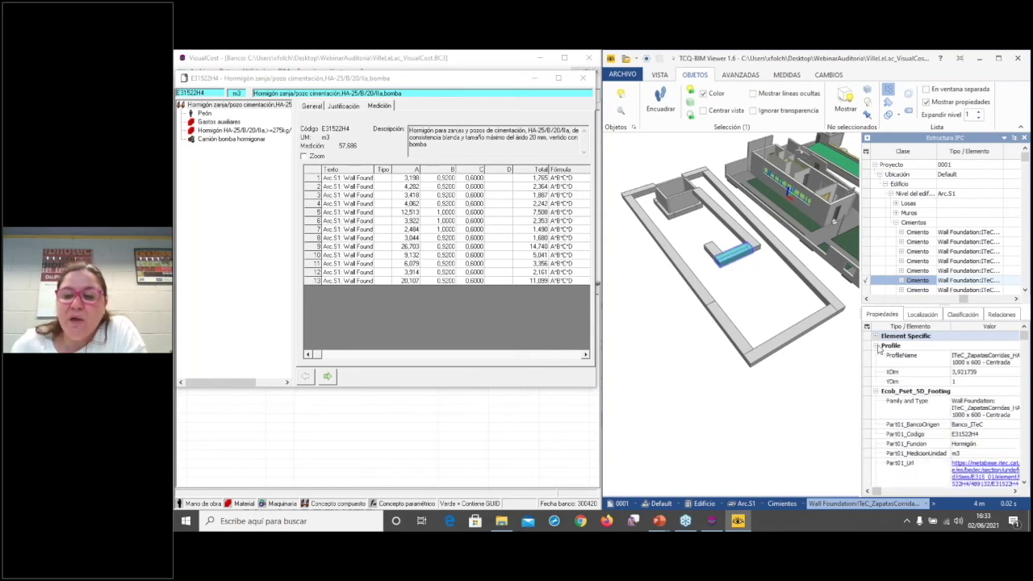
{"action": "left_click", "coordinate": [876, 347]}
{"action": "left_click", "coordinate": [877, 356]}
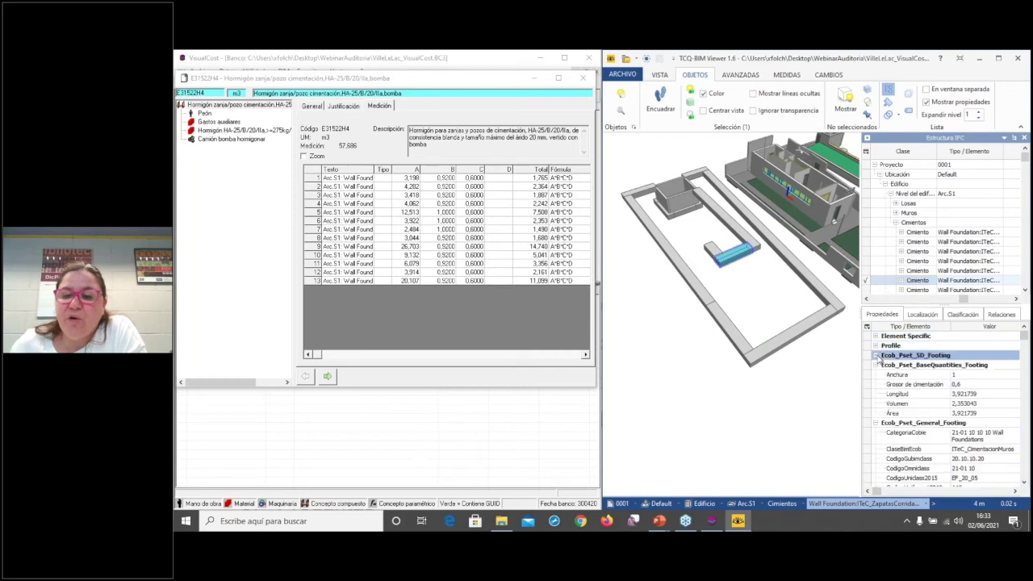
{"action": "left_click", "coordinate": [877, 366]}
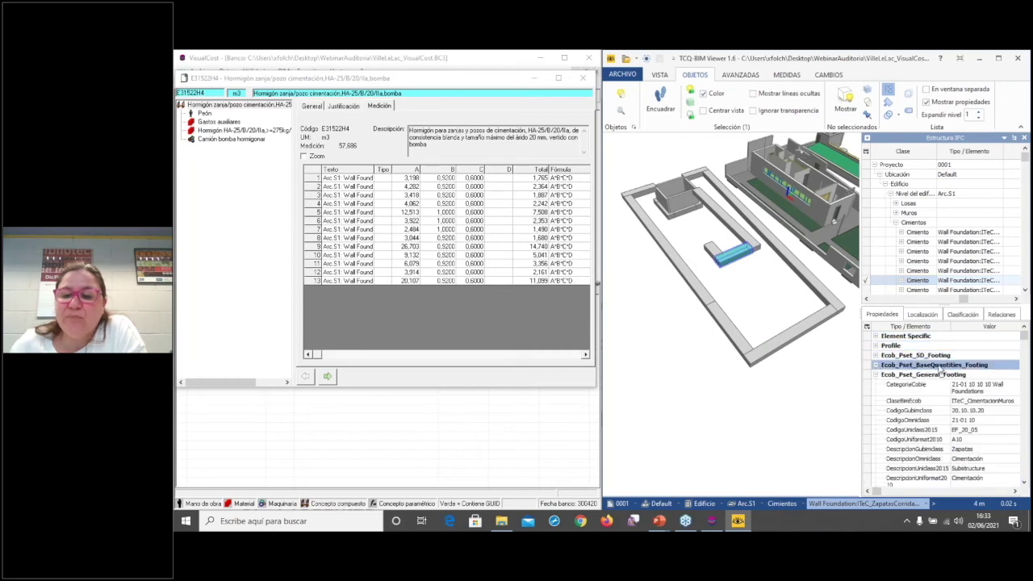
{"action": "left_click", "coordinate": [876, 366]}
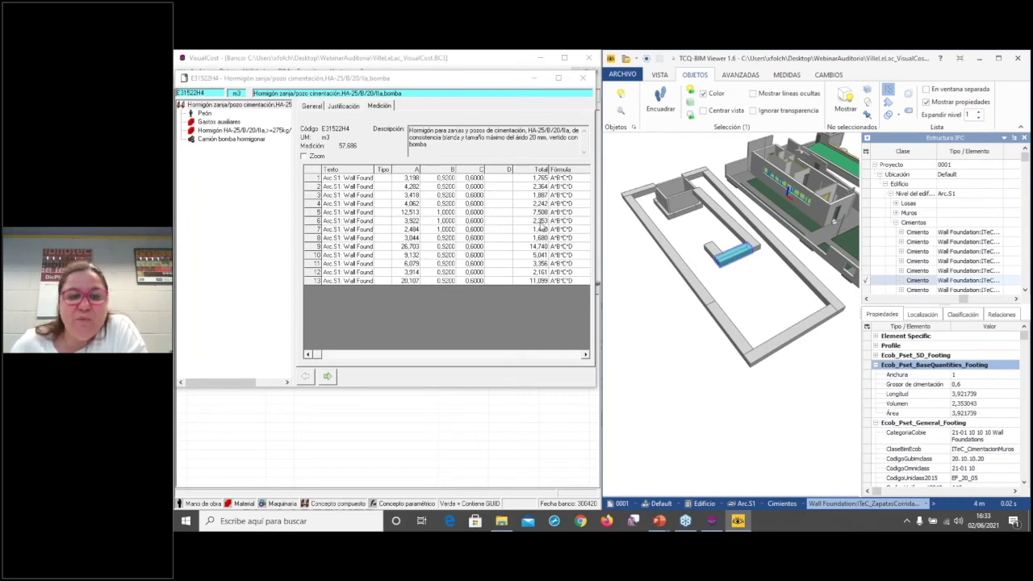
{"action": "left_click", "coordinate": [541, 227]}
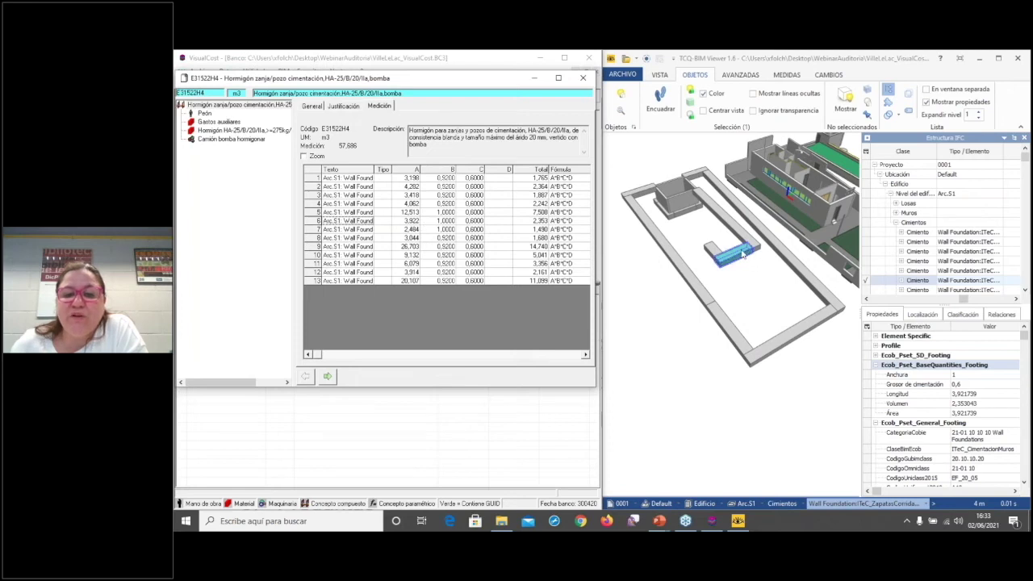
Measure the length, width and height edges of the highlighted footing in the model
{"action": "scroll", "coordinate": [739, 252], "scroll_direction": "up", "scroll_amount": 2}
{"action": "scroll", "coordinate": [738, 253], "scroll_direction": "up", "scroll_amount": 2}
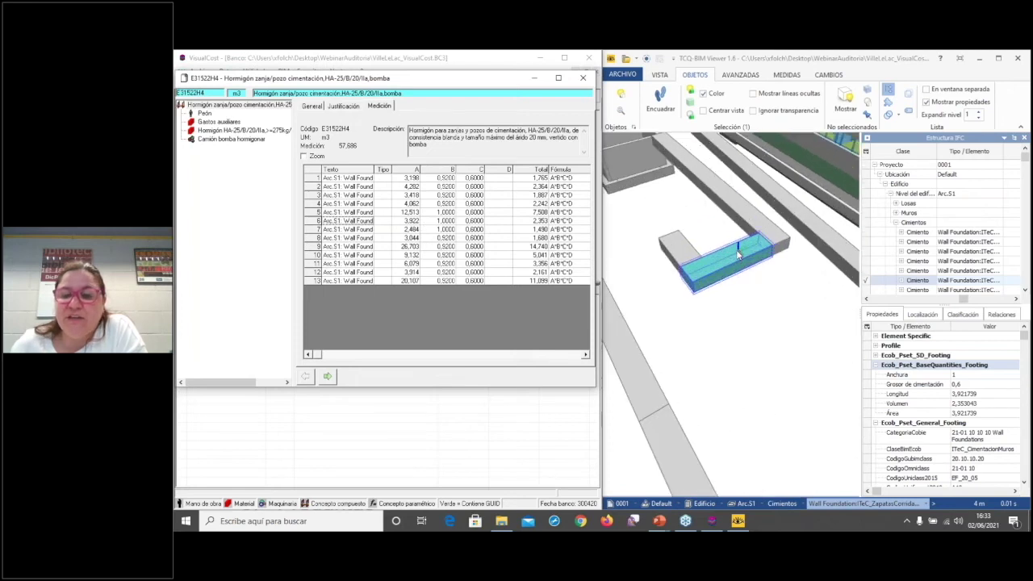
{"action": "scroll", "coordinate": [737, 249], "scroll_direction": "up", "scroll_amount": 3}
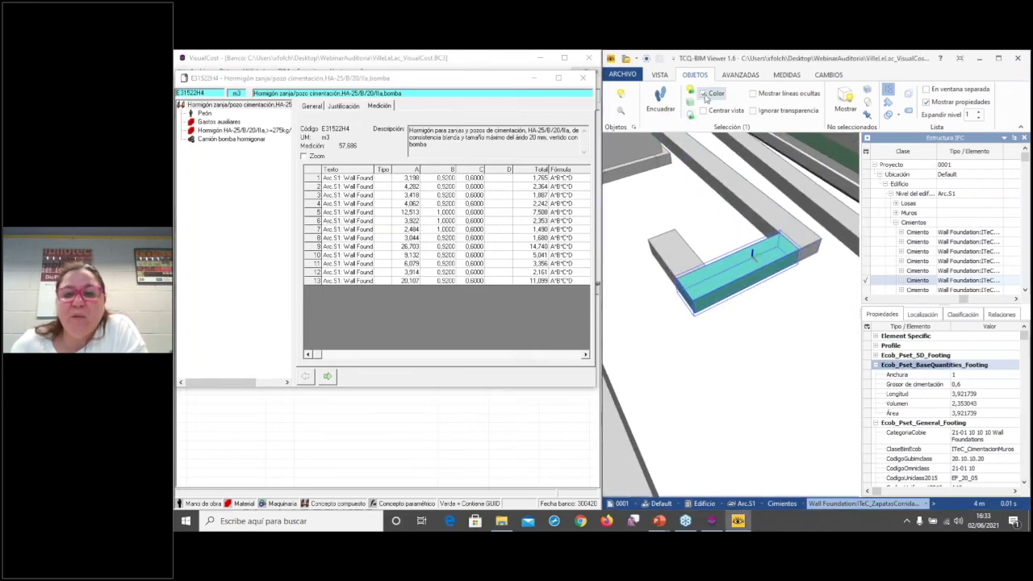
{"action": "left_click", "coordinate": [789, 75]}
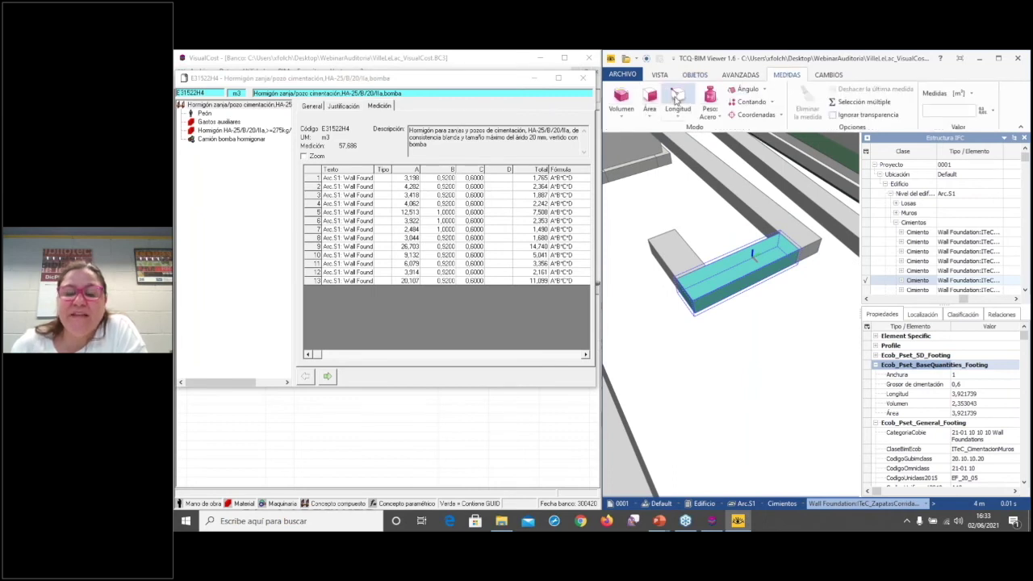
{"action": "left_click", "coordinate": [676, 97]}
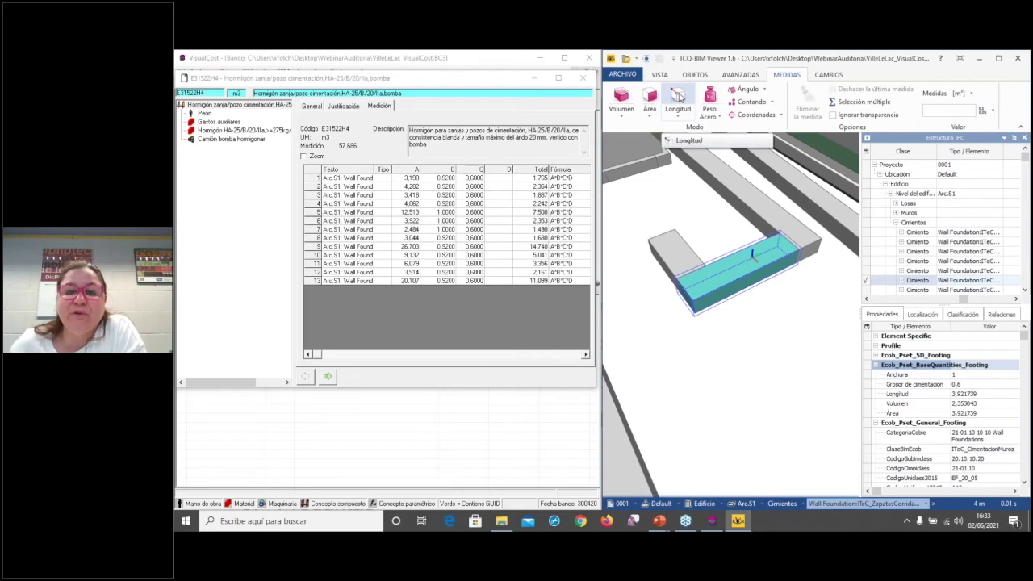
{"action": "left_click", "coordinate": [734, 278]}
{"action": "left_click", "coordinate": [734, 278]}
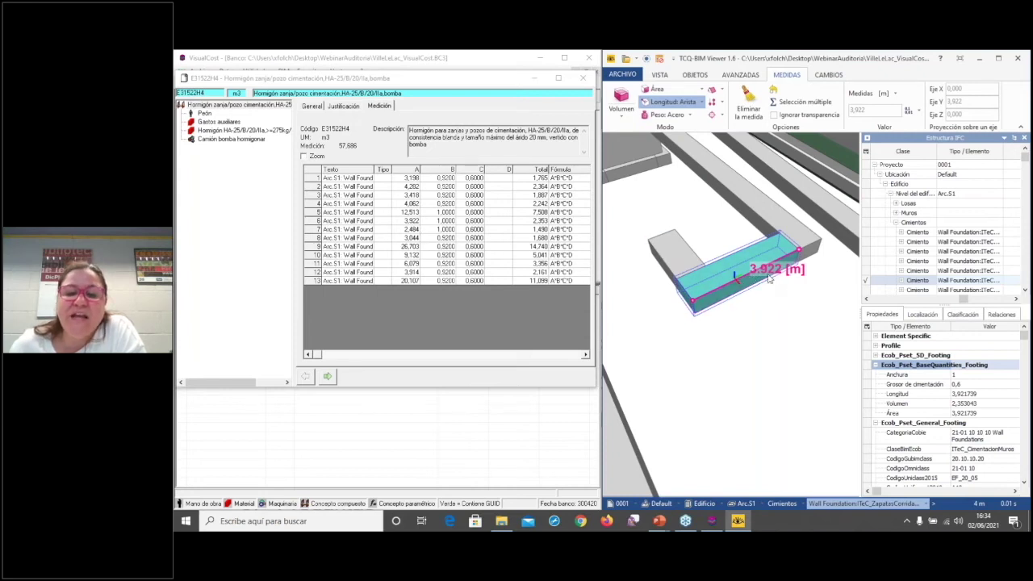
{"action": "left_click", "coordinate": [686, 292]}
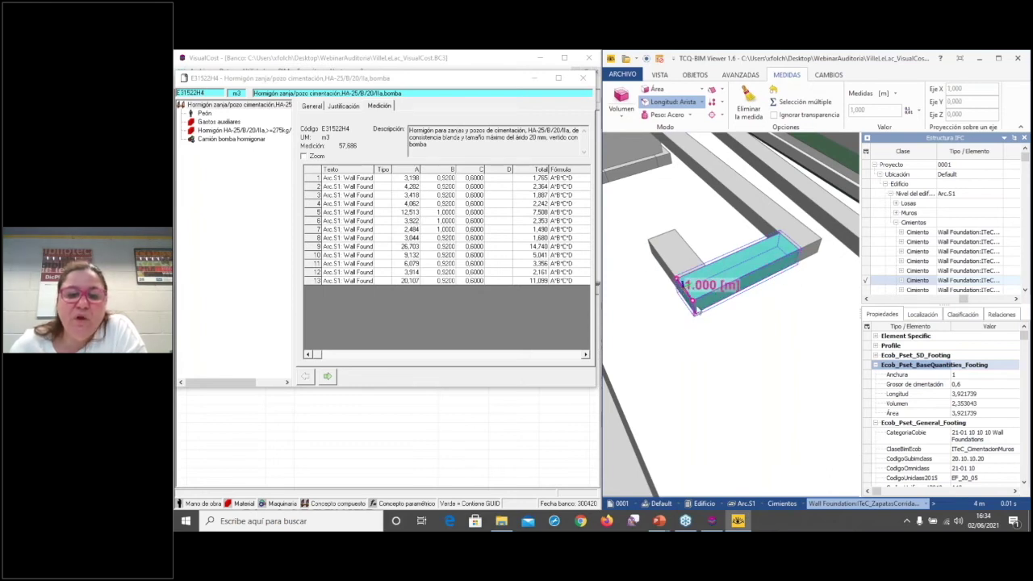
{"action": "left_click", "coordinate": [693, 311]}
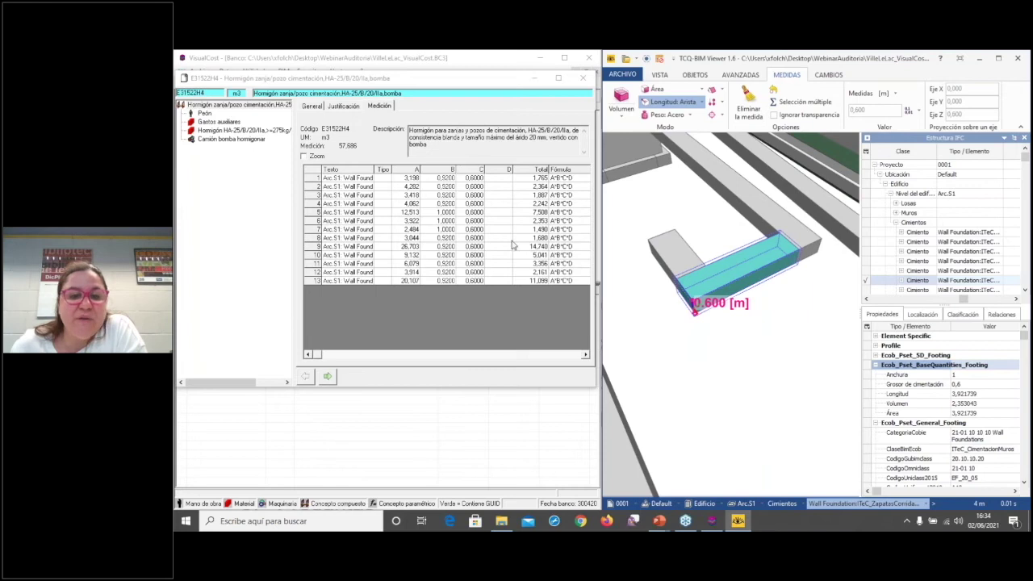
Measure the same footing's volume in the model and compare it with the total of measurement line 6
{"action": "scroll", "coordinate": [724, 327], "scroll_direction": "down", "scroll_amount": 4}
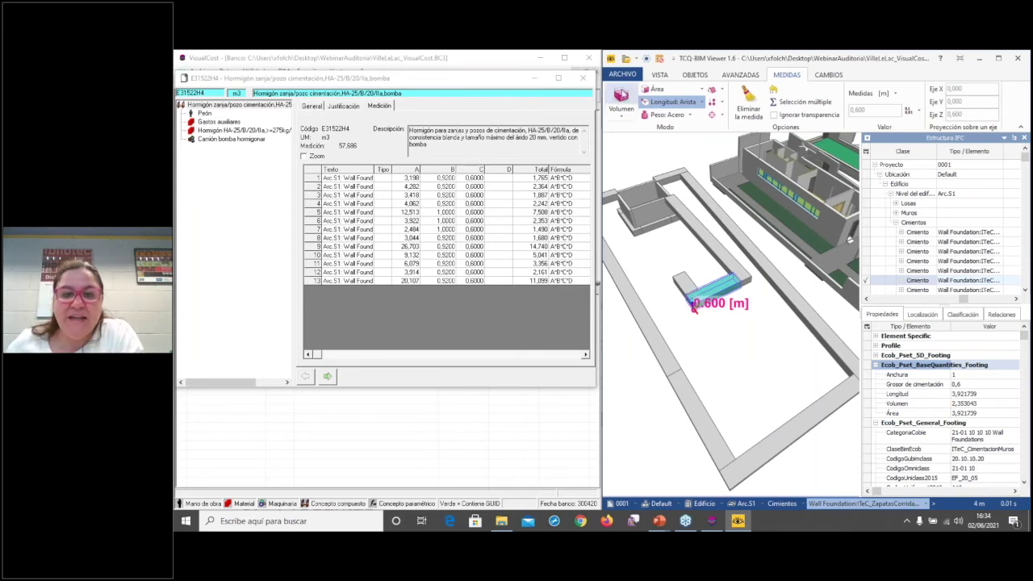
{"action": "left_click", "coordinate": [620, 96]}
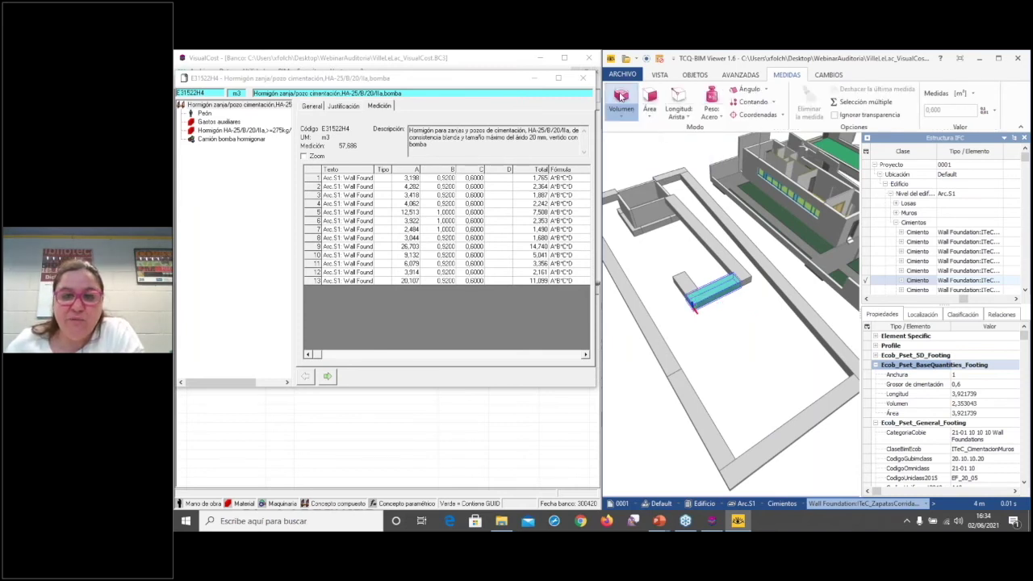
{"action": "left_click", "coordinate": [722, 294]}
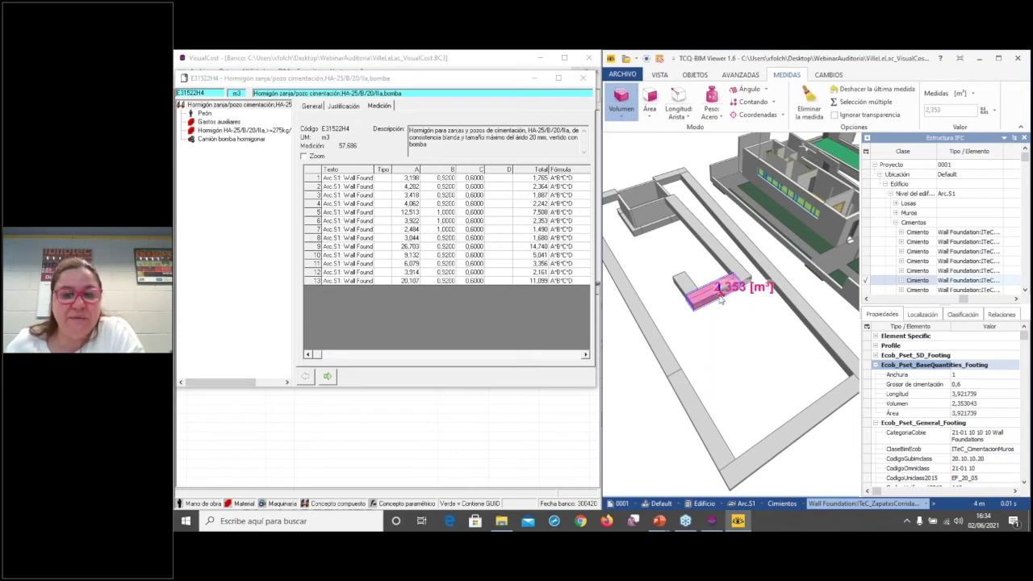
{"action": "left_click", "coordinate": [534, 226]}
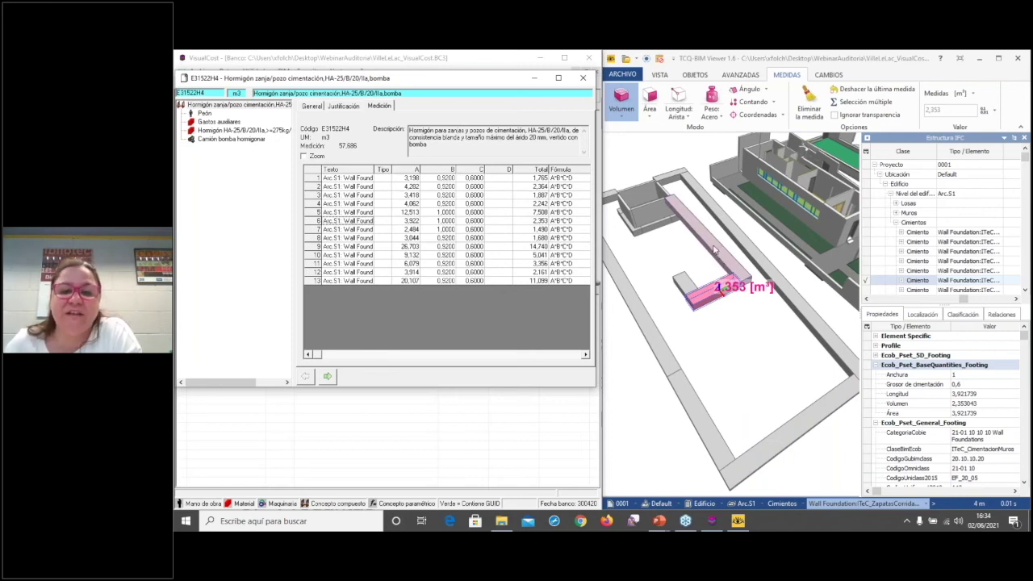
Close the details of concrete item E31522H4, remove the volume measurement from the model and deselect the footing
{"action": "left_click", "coordinate": [588, 79]}
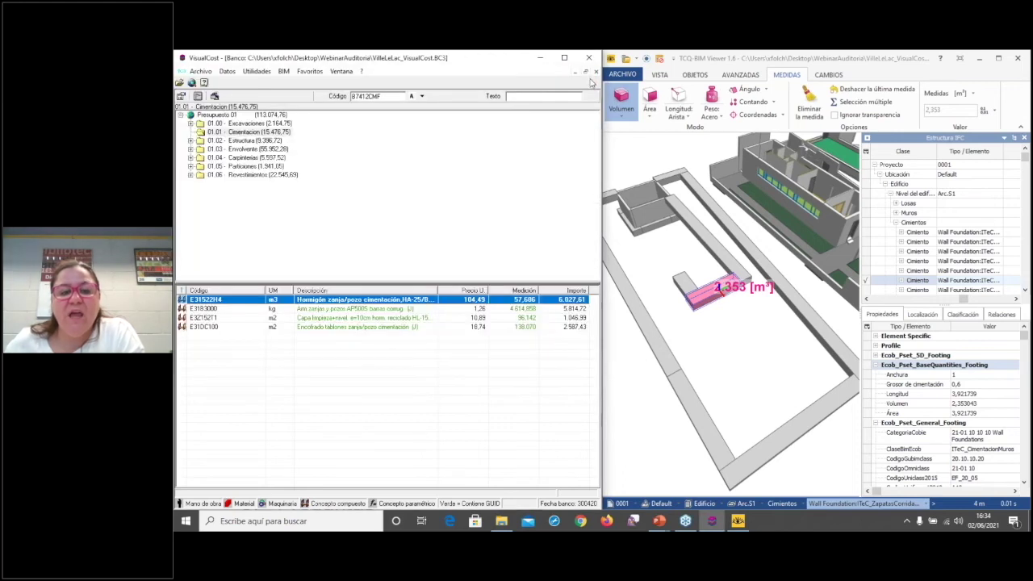
{"action": "scroll", "coordinate": [698, 343], "scroll_direction": "down", "scroll_amount": 2}
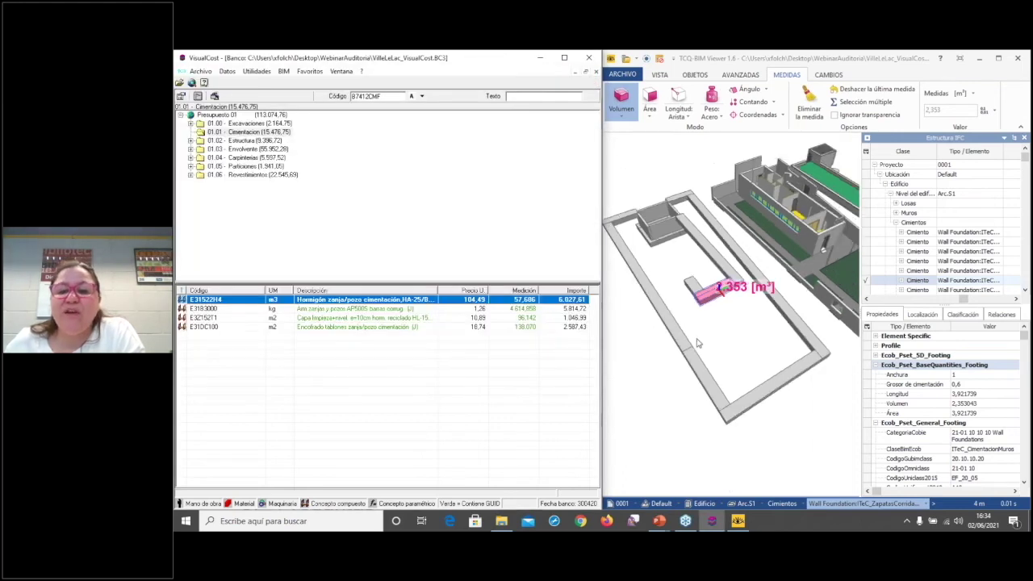
{"action": "left_click", "coordinate": [698, 343]}
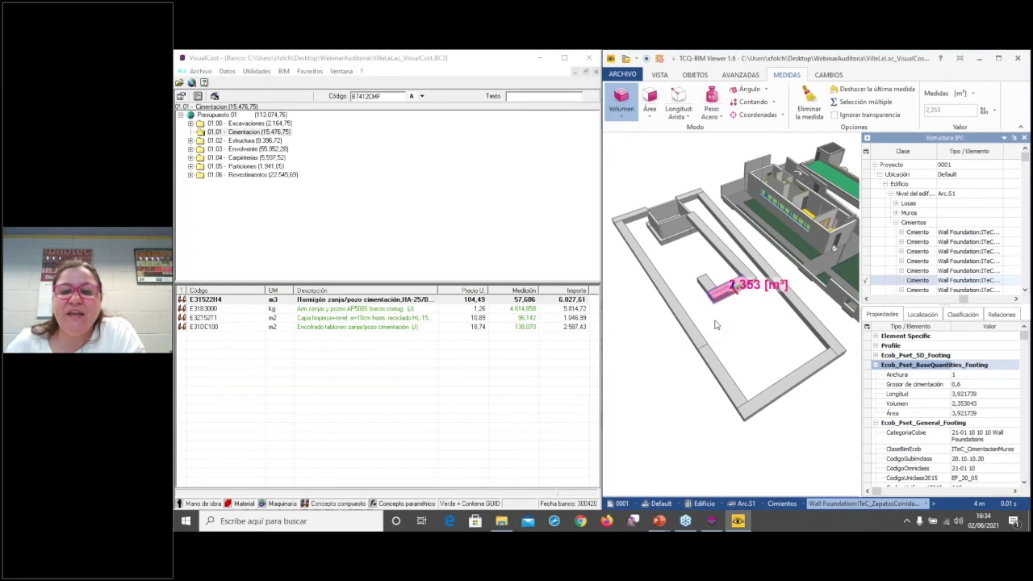
{"action": "left_click", "coordinate": [815, 107]}
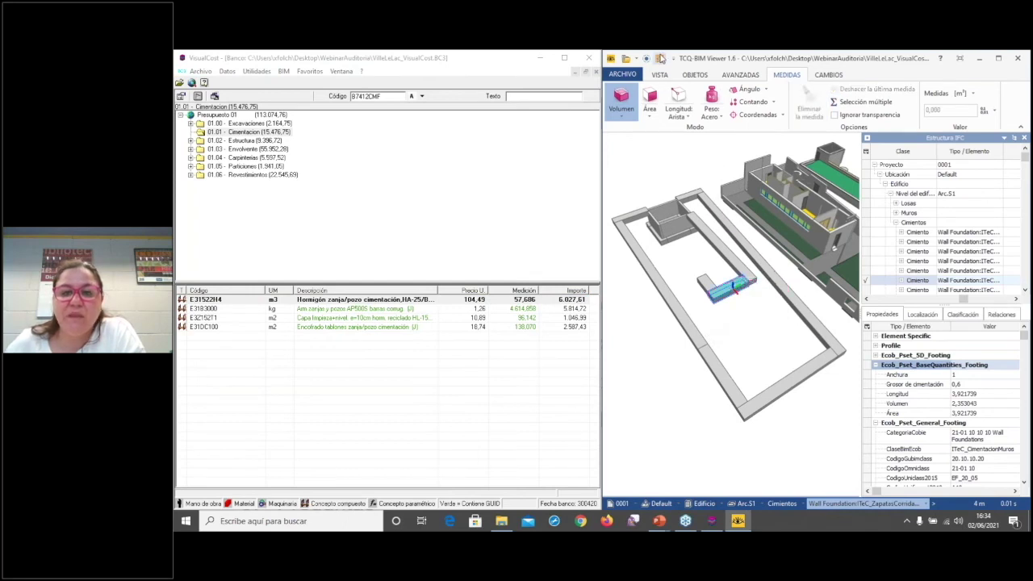
{"action": "left_click", "coordinate": [728, 335]}
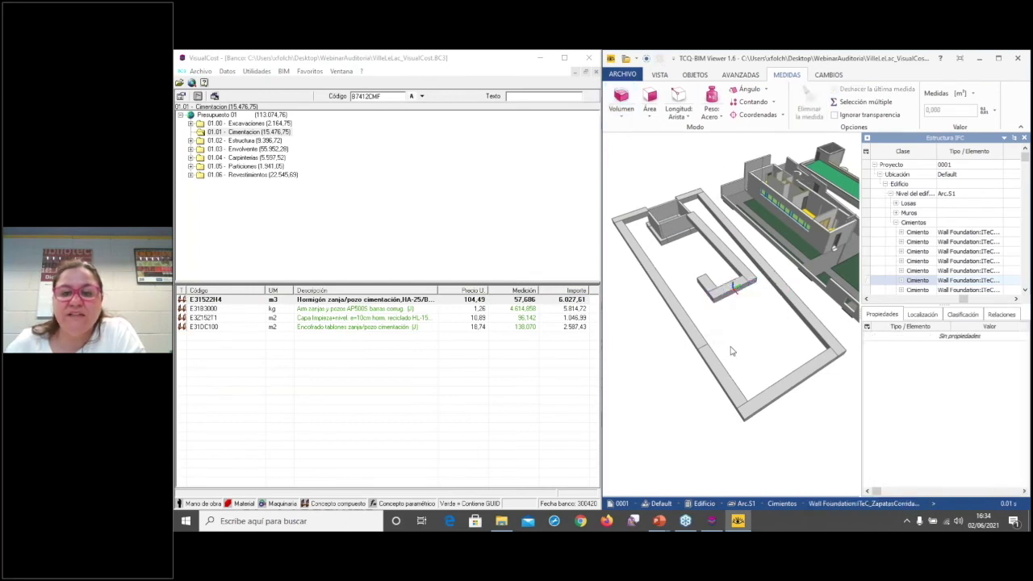
Pick the outer and inner foundation strips one by one in the model to list the budget lines linked to each footing
{"action": "left_click", "coordinate": [671, 305]}
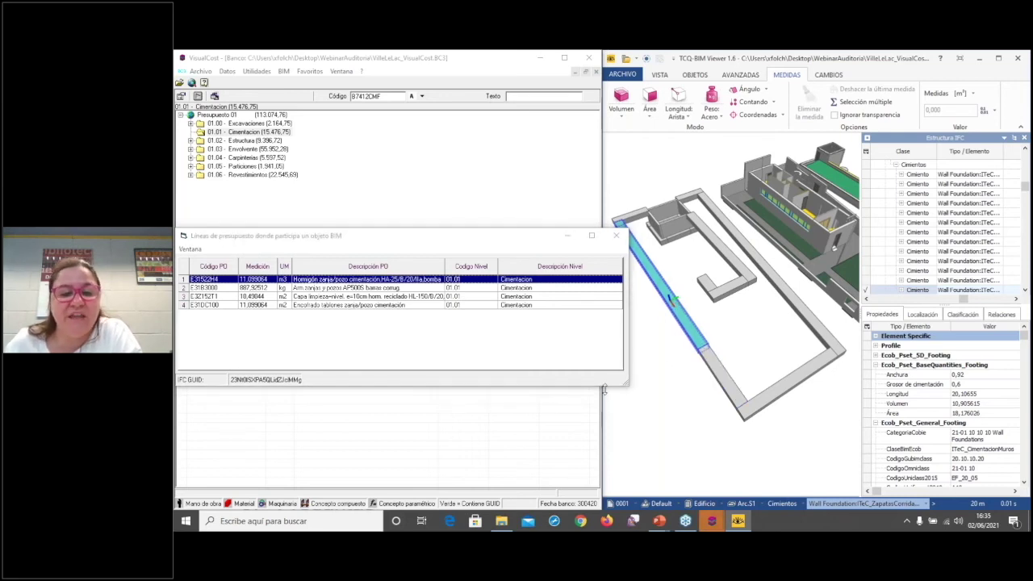
{"action": "mouse_move", "coordinate": [417, 232]}
{"action": "left_mouse_down"}
{"action": "mouse_move", "coordinate": [406, 226]}
{"action": "mouse_move", "coordinate": [418, 226]}
{"action": "mouse_move", "coordinate": [417, 213]}
{"action": "left_mouse_up"}
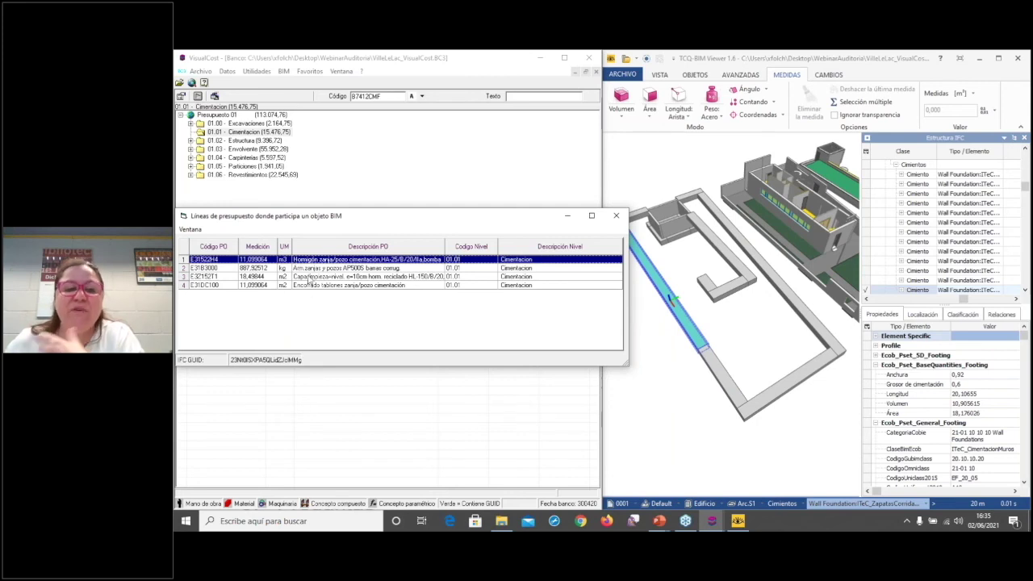
{"action": "left_click", "coordinate": [727, 391]}
{"action": "left_click", "coordinate": [765, 399]}
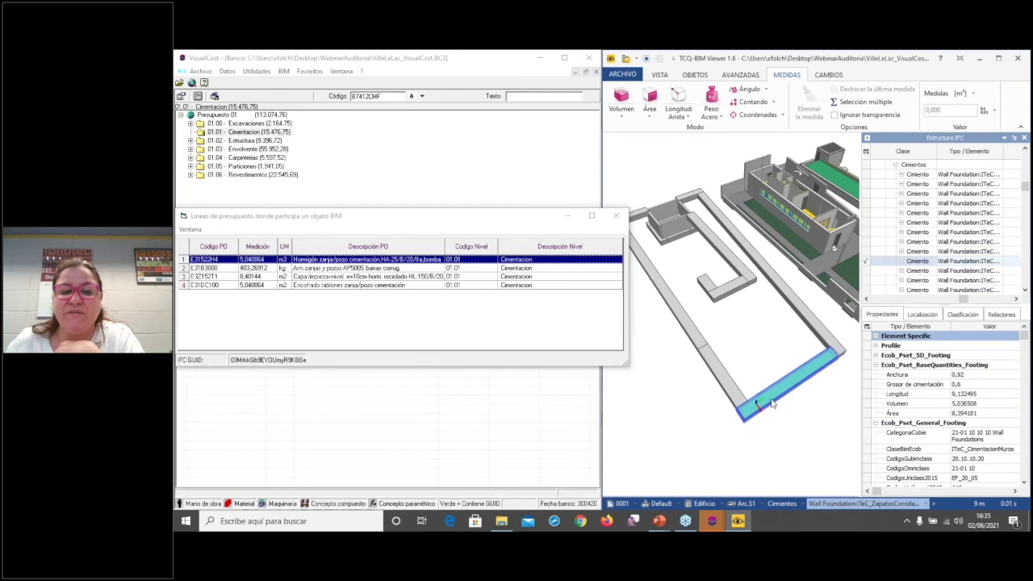
{"action": "left_click", "coordinate": [830, 337]}
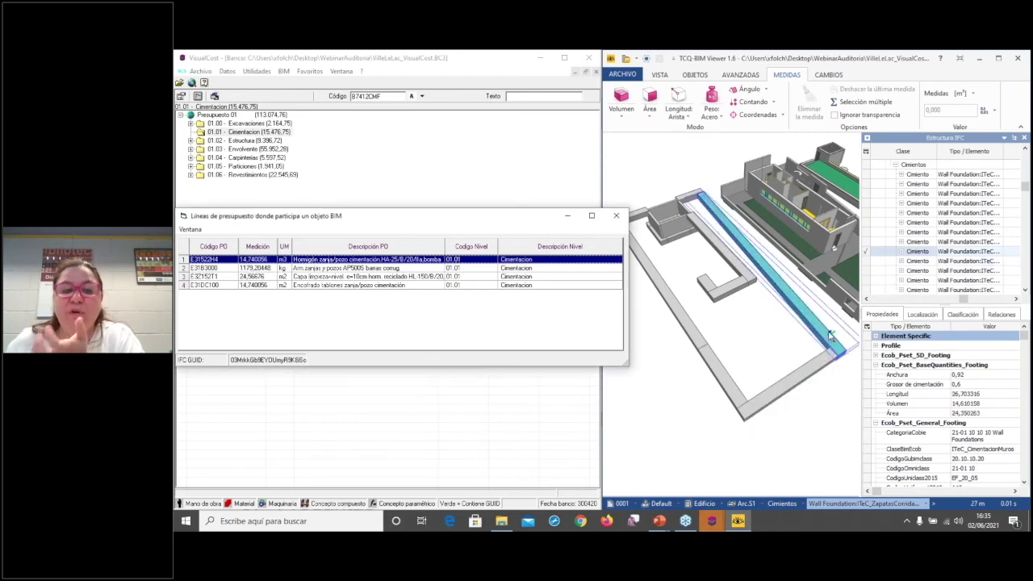
{"action": "left_click", "coordinate": [713, 247]}
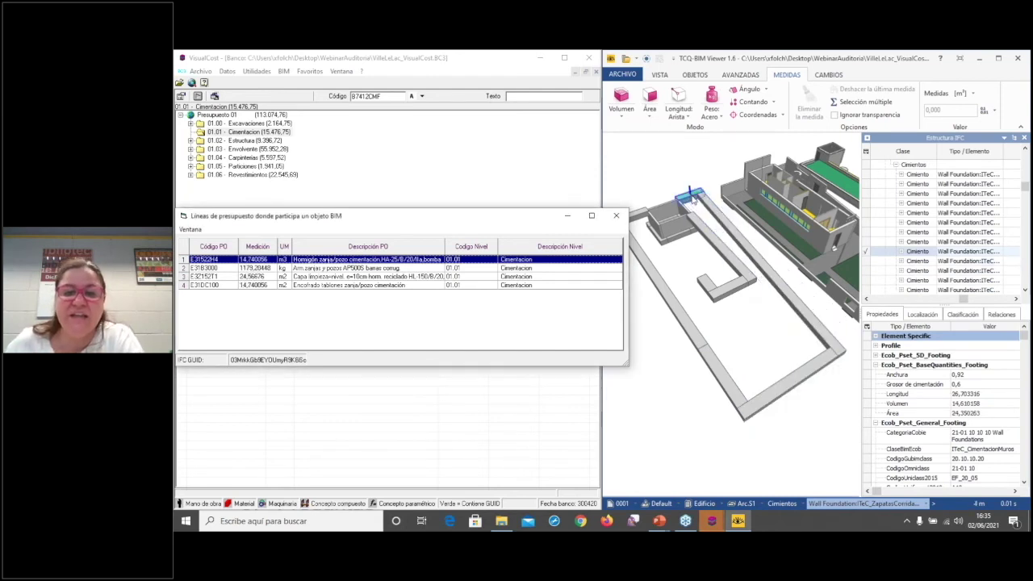
{"action": "left_click", "coordinate": [728, 284]}
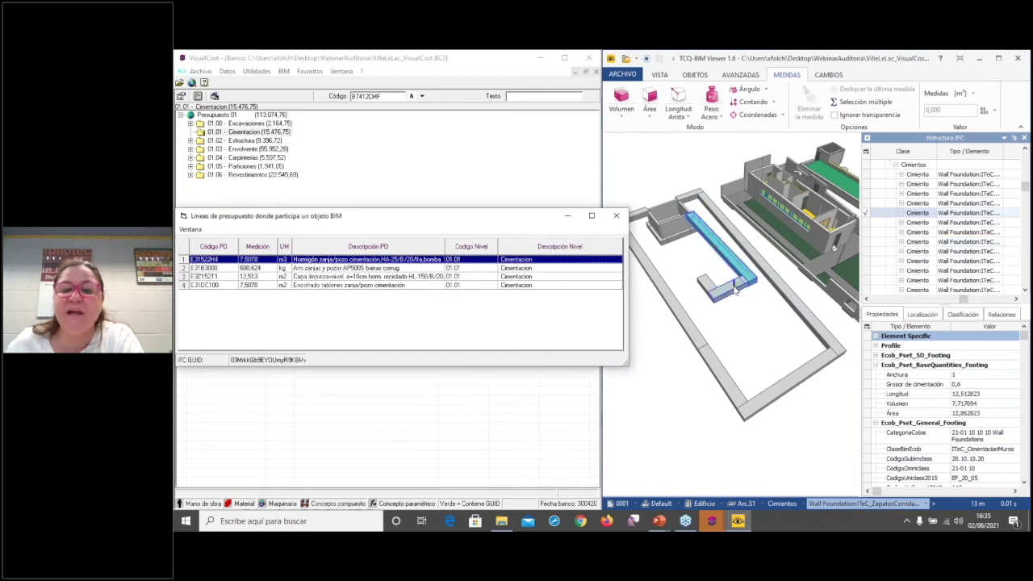
{"action": "left_click", "coordinate": [676, 219]}
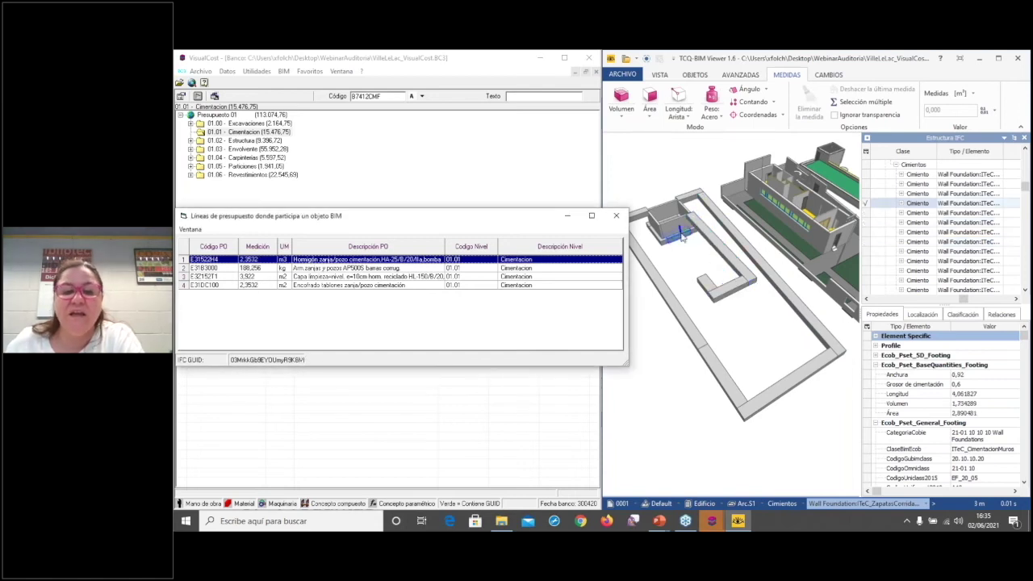
Pick the basement retaining wall above the footings to list its linked budget lines
{"action": "left_click", "coordinate": [675, 218]}
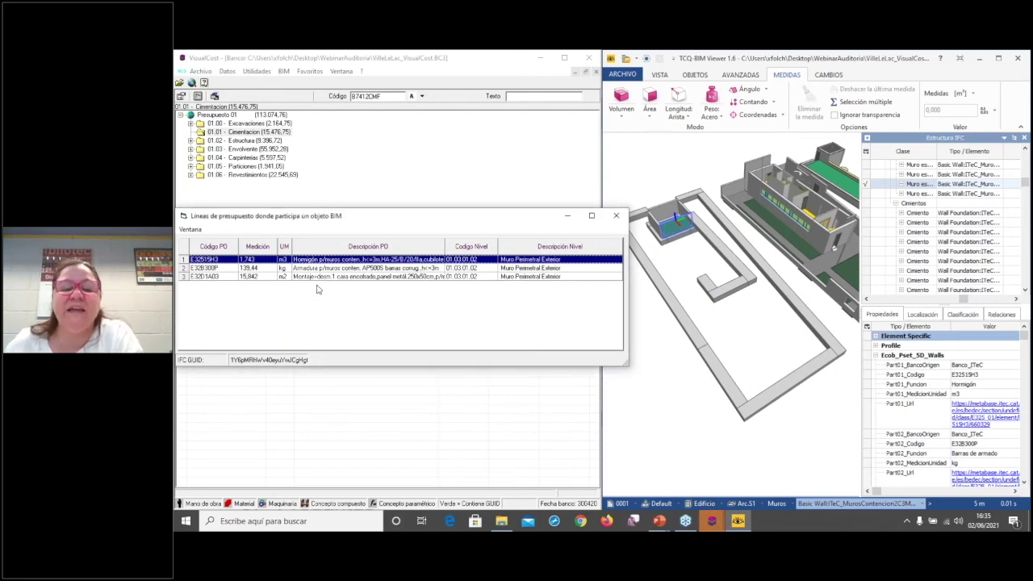
{"action": "left_click_drag", "start_coordinate": [742, 294], "coordinate": [648, 350]}
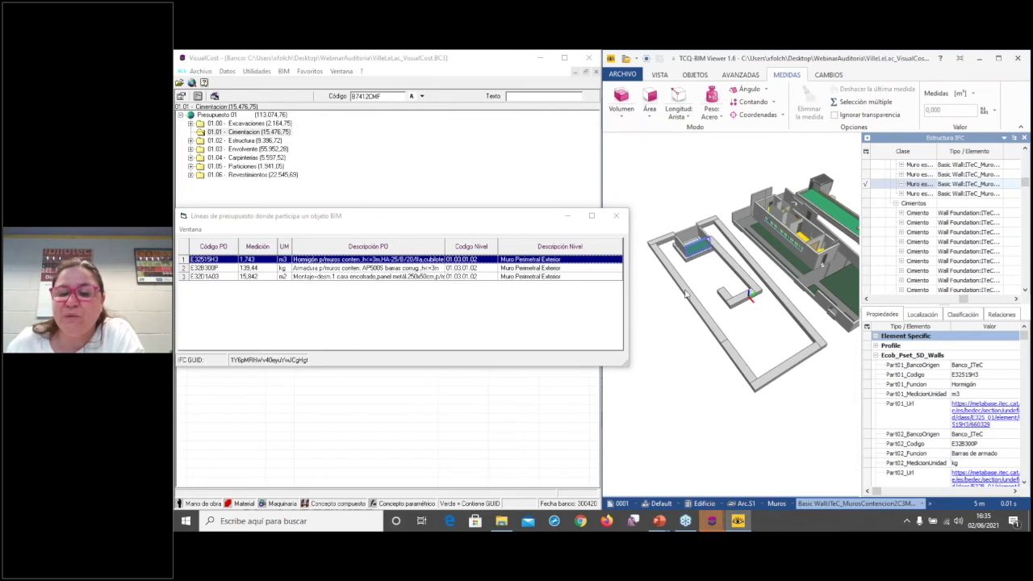
{"action": "scroll", "coordinate": [712, 282], "scroll_direction": "up", "scroll_amount": 2}
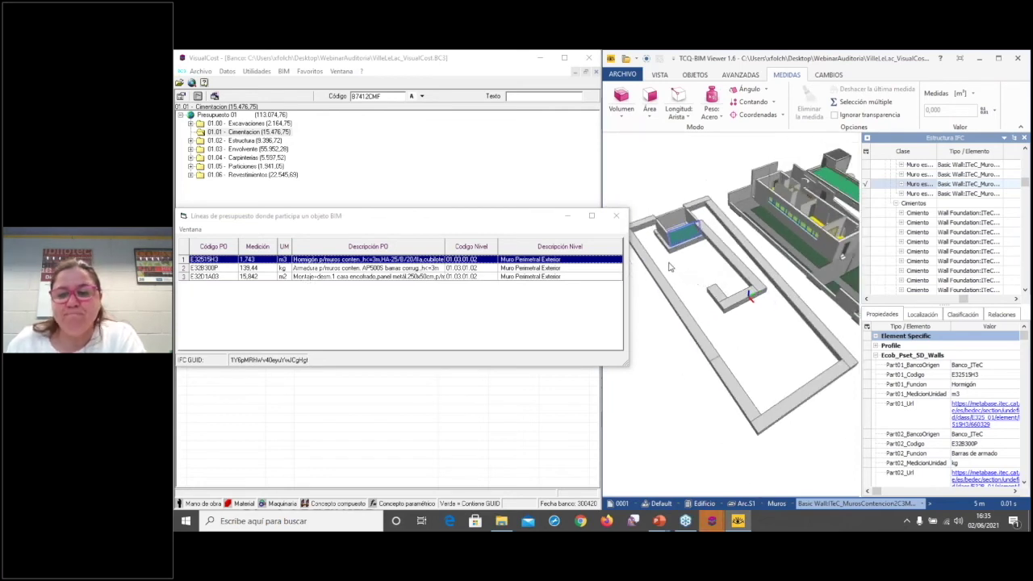
Dismiss the retaining wall's line list and pick the long ground-floor façade wall with three openings to list its linked budget lines
{"action": "scroll", "coordinate": [665, 266], "scroll_direction": "down", "scroll_amount": 2}
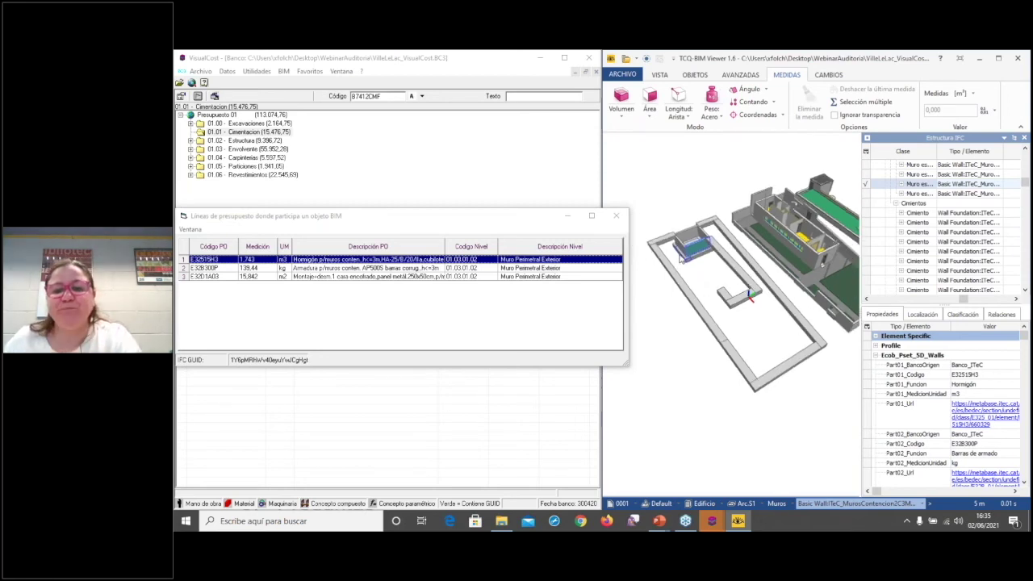
{"action": "left_click", "coordinate": [616, 218]}
{"action": "scroll", "coordinate": [750, 230], "scroll_direction": "up", "scroll_amount": 1}
{"action": "scroll", "coordinate": [750, 234], "scroll_direction": "down", "scroll_amount": 1}
{"action": "left_click_drag", "start_coordinate": [807, 419], "coordinate": [715, 409]}
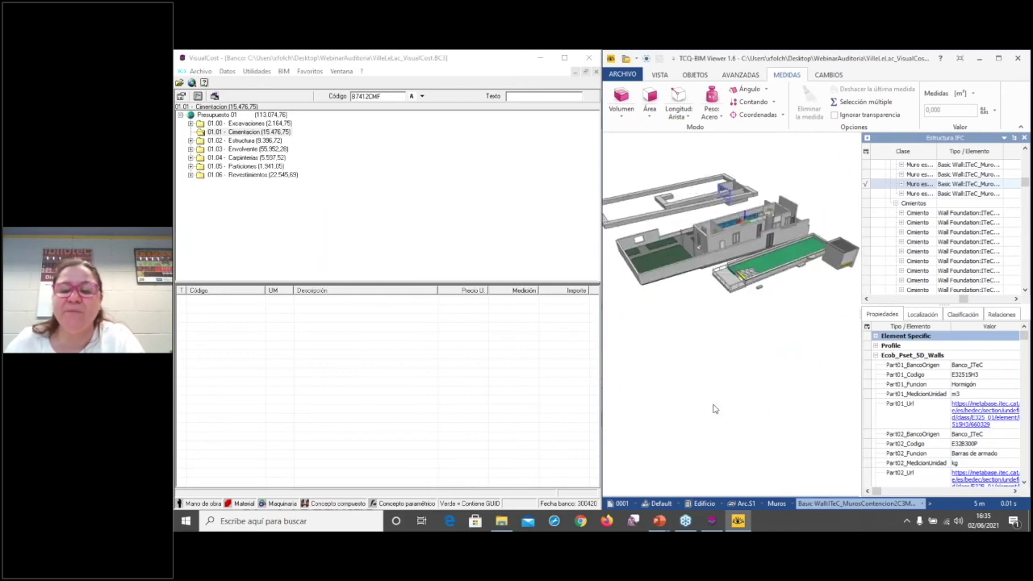
{"action": "scroll", "coordinate": [724, 222], "scroll_direction": "up", "scroll_amount": 2}
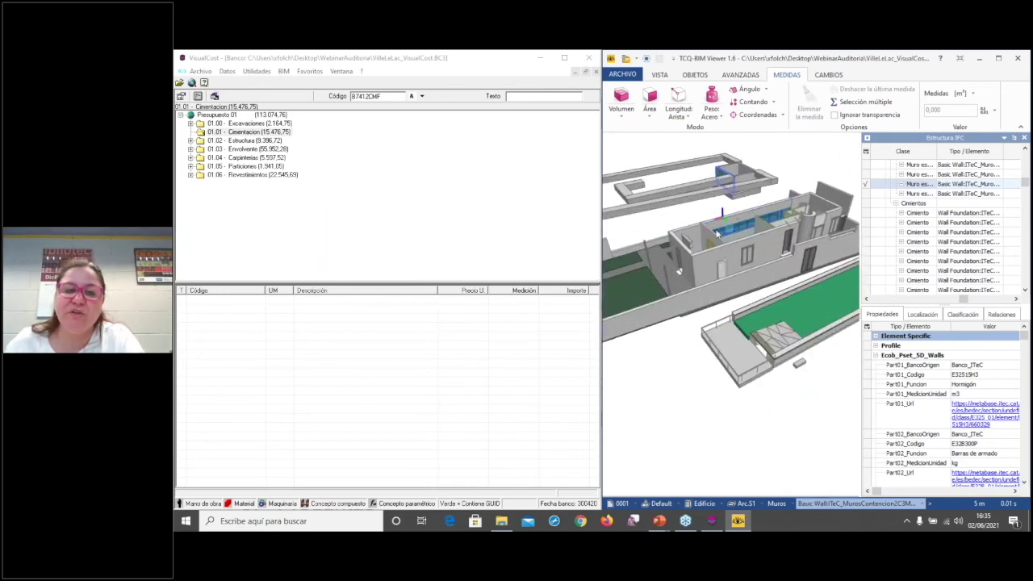
{"action": "scroll", "coordinate": [749, 271], "scroll_direction": "up", "scroll_amount": 1}
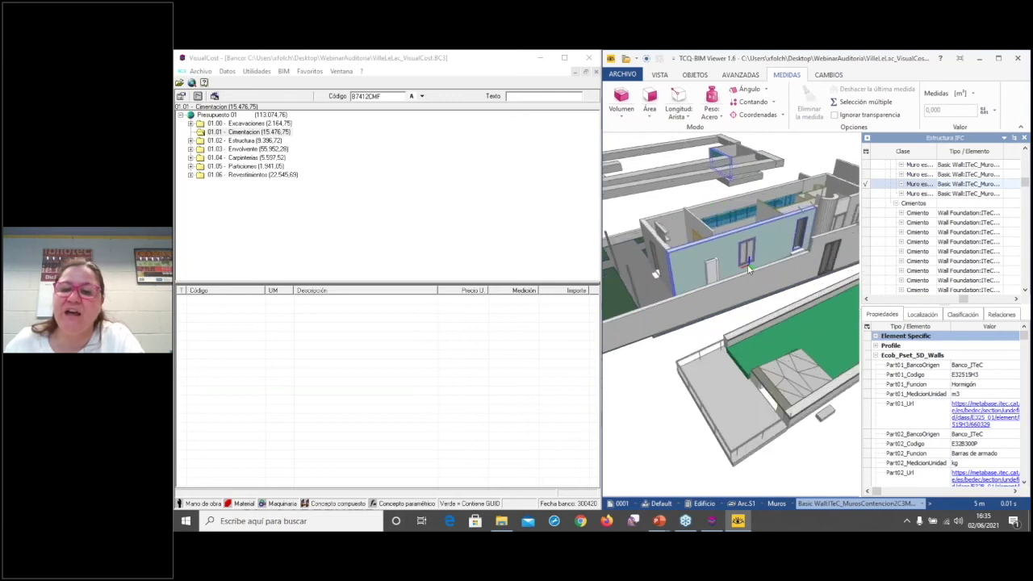
{"action": "scroll", "coordinate": [749, 269], "scroll_direction": "up", "scroll_amount": 1}
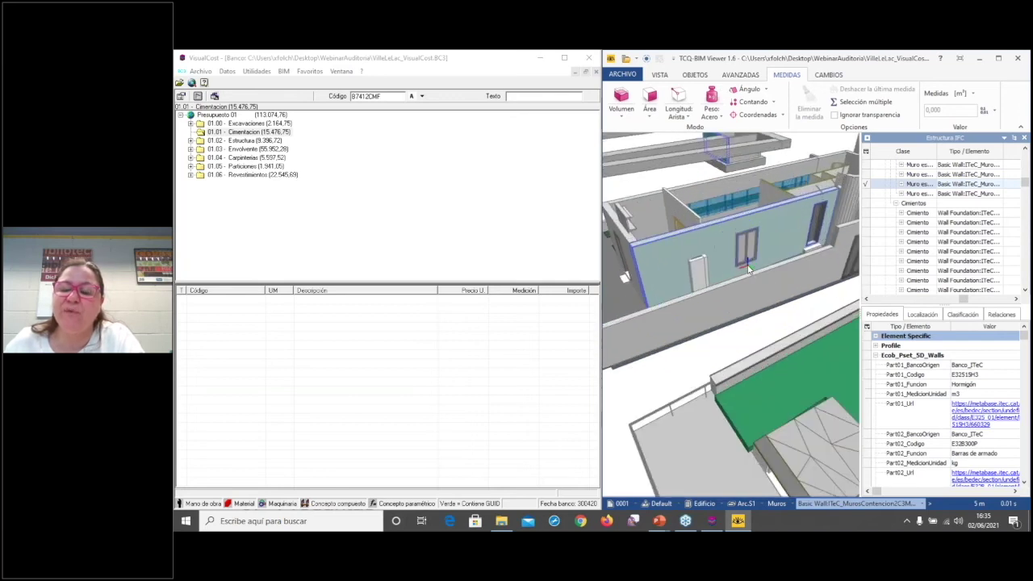
{"action": "double_click", "coordinate": [717, 231]}
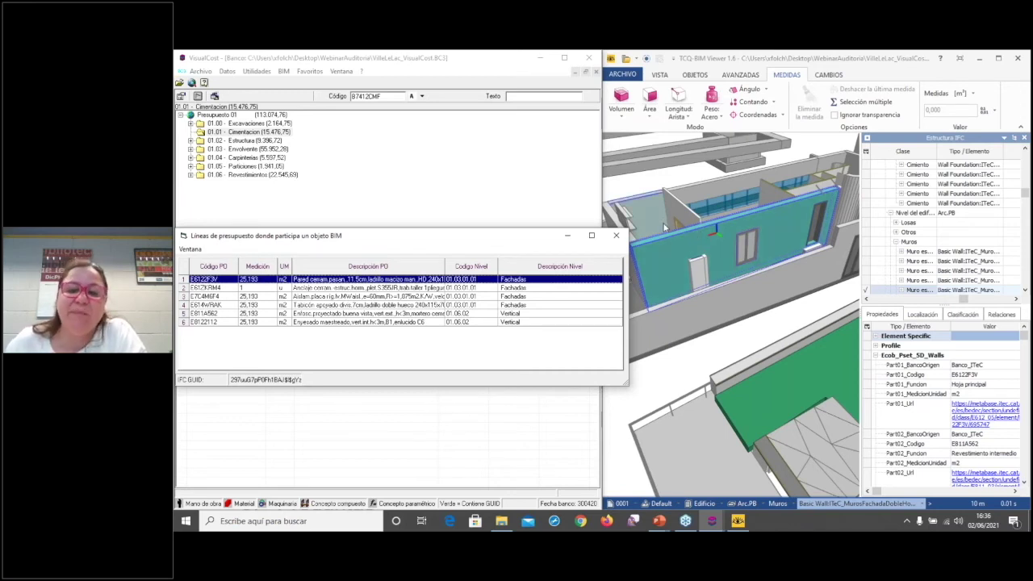
{"action": "left_click_drag", "start_coordinate": [663, 221], "coordinate": [649, 247]}
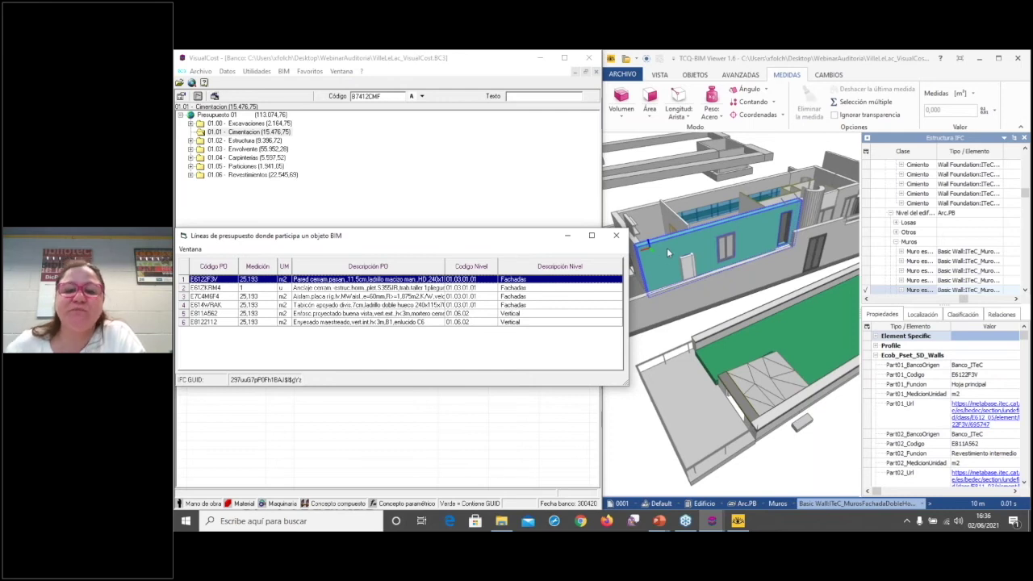
{"action": "scroll", "coordinate": [655, 276], "scroll_direction": "up", "scroll_amount": 2}
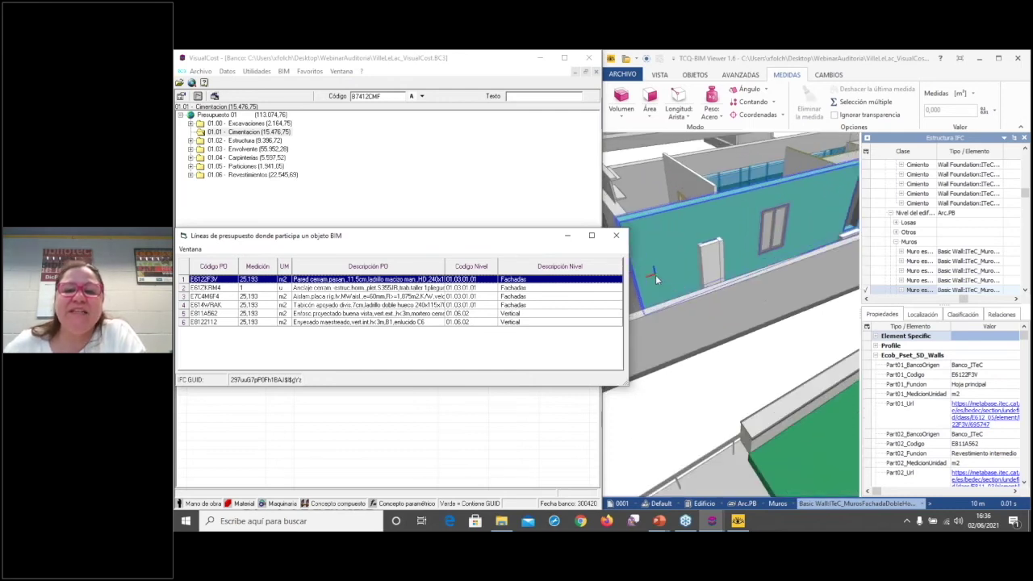
{"action": "left_click_drag", "start_coordinate": [657, 276], "coordinate": [658, 287]}
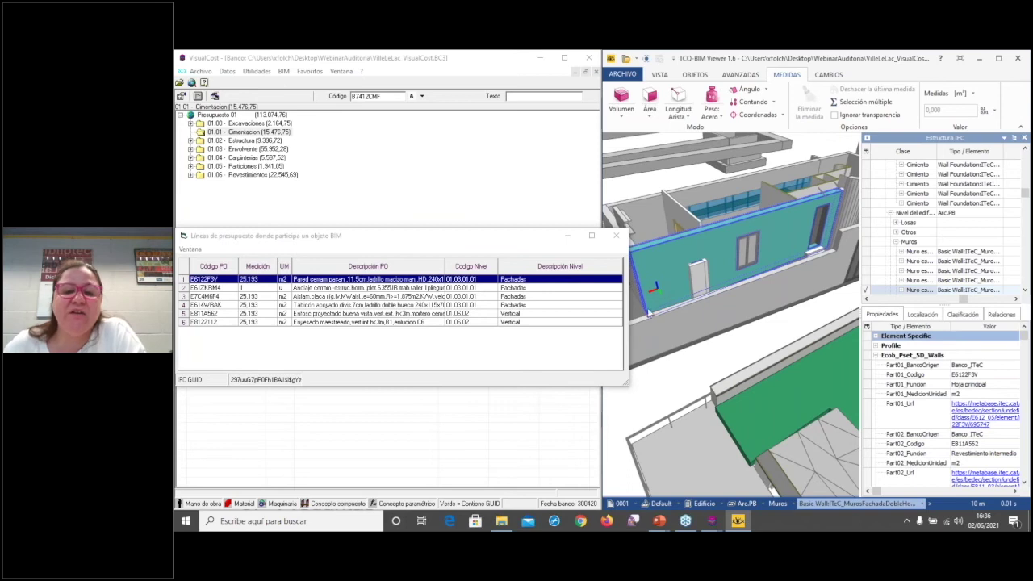
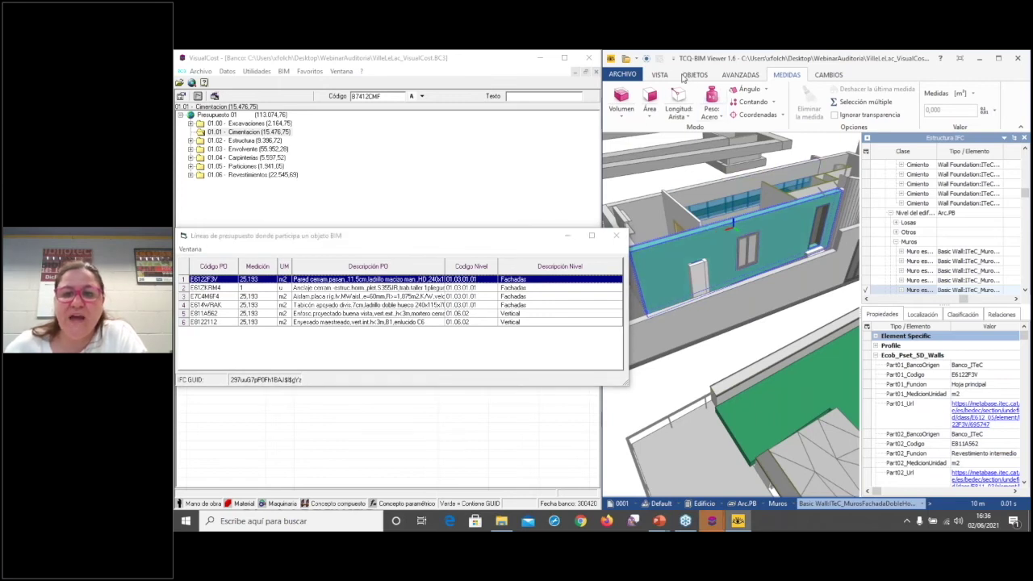
Isolate the selected façade wall in the model and expand its Ecob_Pset_BaseQuantities_Walls properties to check the area
{"action": "left_click", "coordinate": [694, 75]}
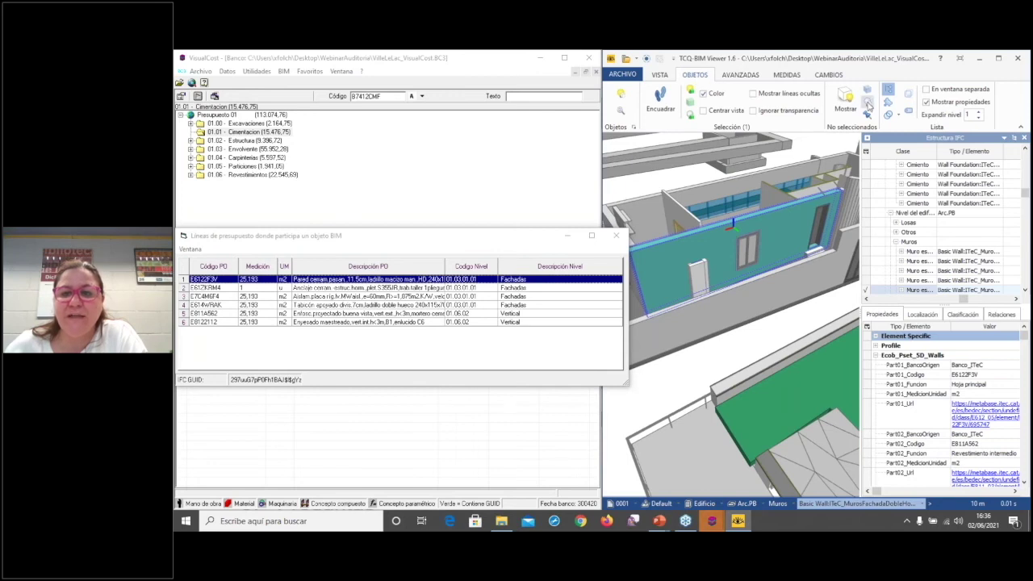
{"action": "left_click", "coordinate": [866, 114]}
{"action": "mouse_move", "coordinate": [795, 214]}
{"action": "left_mouse_down"}
{"action": "mouse_move", "coordinate": [790, 222]}
{"action": "mouse_move", "coordinate": [772, 191]}
{"action": "mouse_move", "coordinate": [770, 215]}
{"action": "mouse_move", "coordinate": [780, 220]}
{"action": "left_mouse_up"}
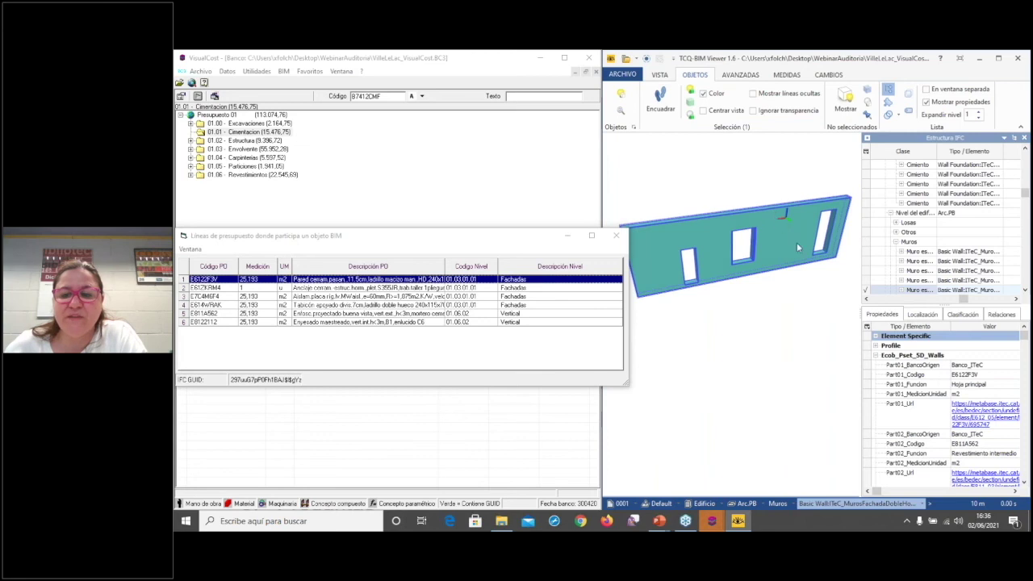
{"action": "left_click", "coordinate": [877, 356]}
{"action": "left_click", "coordinate": [876, 368]}
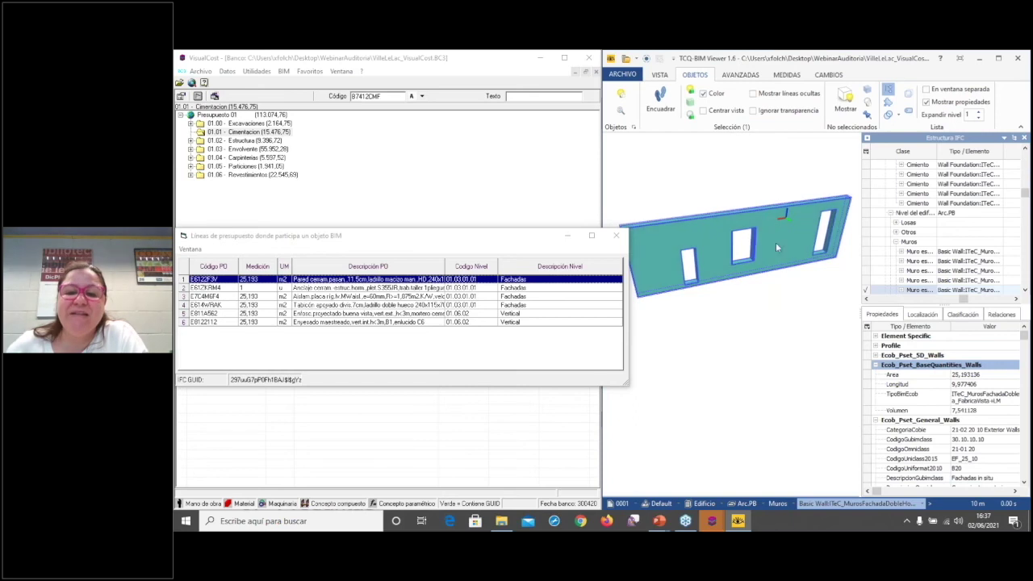
{"action": "mouse_move", "coordinate": [782, 266]}
{"action": "left_mouse_down"}
{"action": "mouse_move", "coordinate": [777, 249]}
{"action": "mouse_move", "coordinate": [778, 261]}
{"action": "mouse_move", "coordinate": [796, 261]}
{"action": "left_mouse_up"}
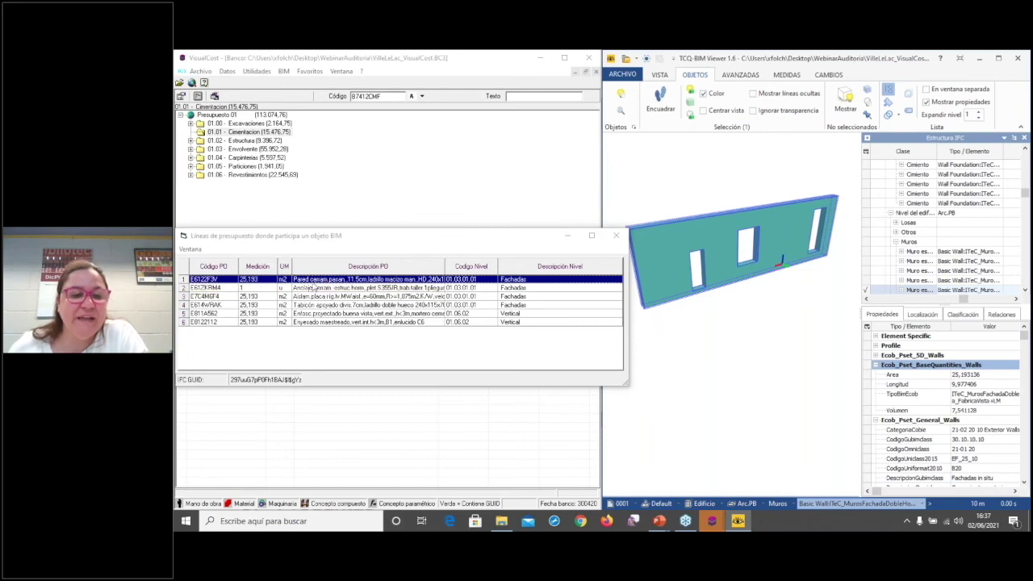
Go from the linked line E6122F3V to its Fachadas chapter and open the brick wall item's measurement details
{"action": "left_click", "coordinate": [317, 280]}
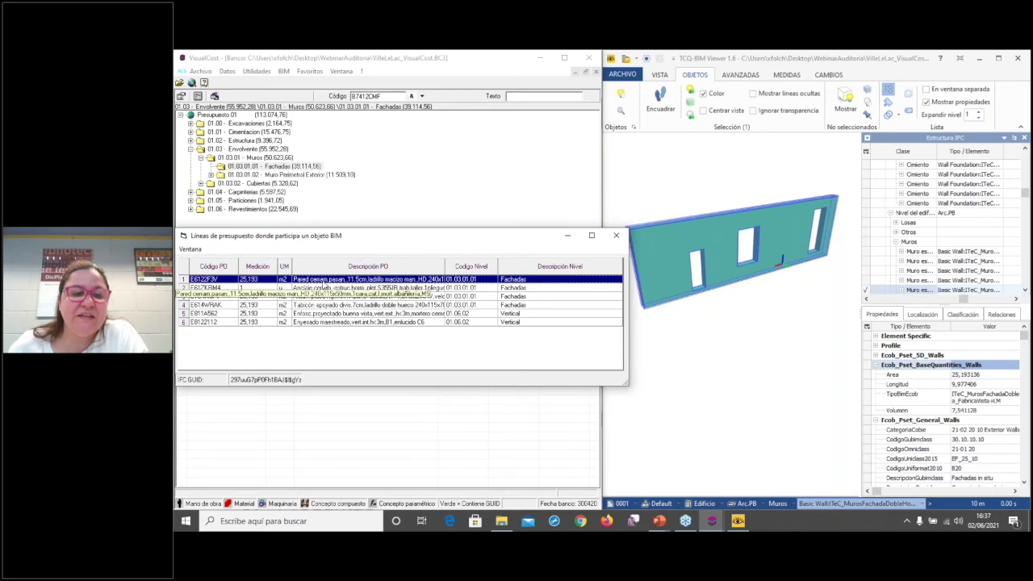
{"action": "left_click", "coordinate": [616, 235]}
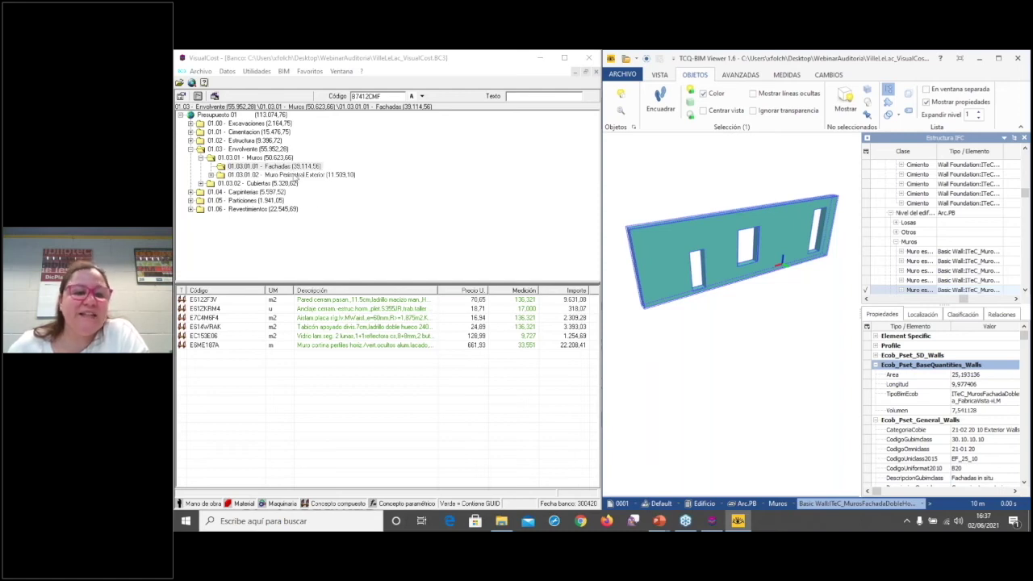
{"action": "left_click", "coordinate": [305, 300]}
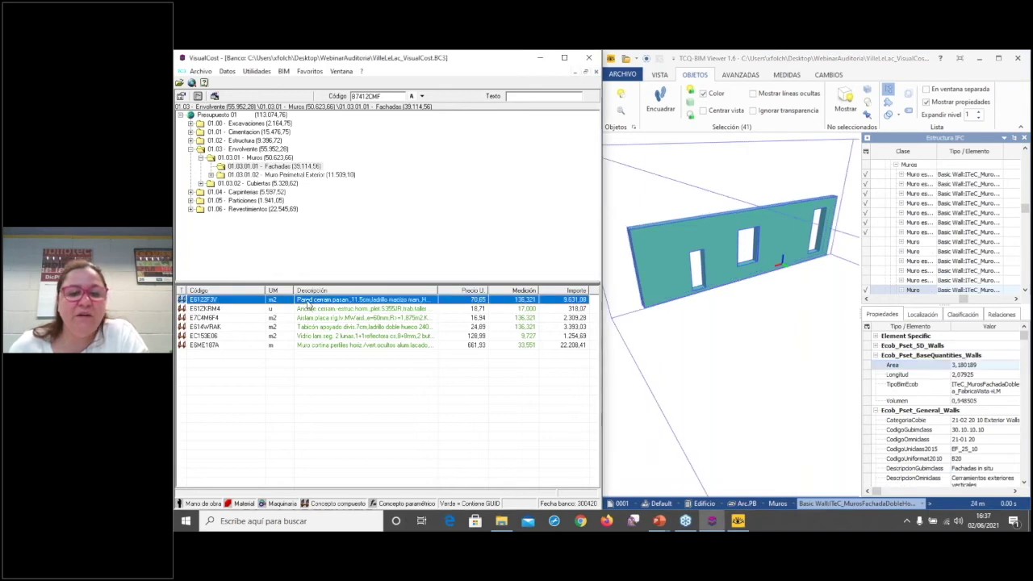
{"action": "double_click", "coordinate": [308, 301]}
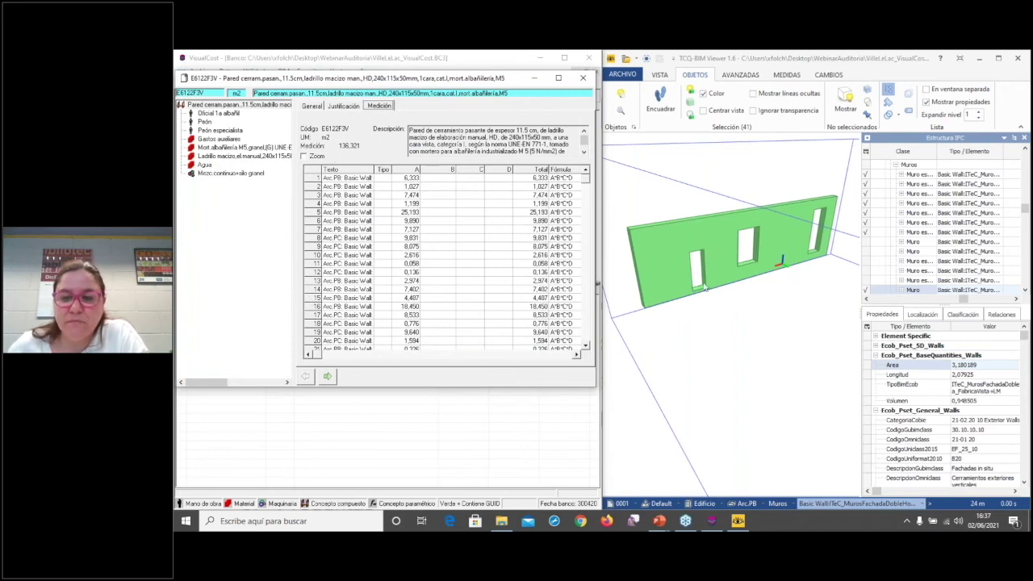
Select the isolated façade wall, and trace measurement lines such as 5, 6 and 8 of item E6122F3V to their walls
{"action": "left_click", "coordinate": [668, 256]}
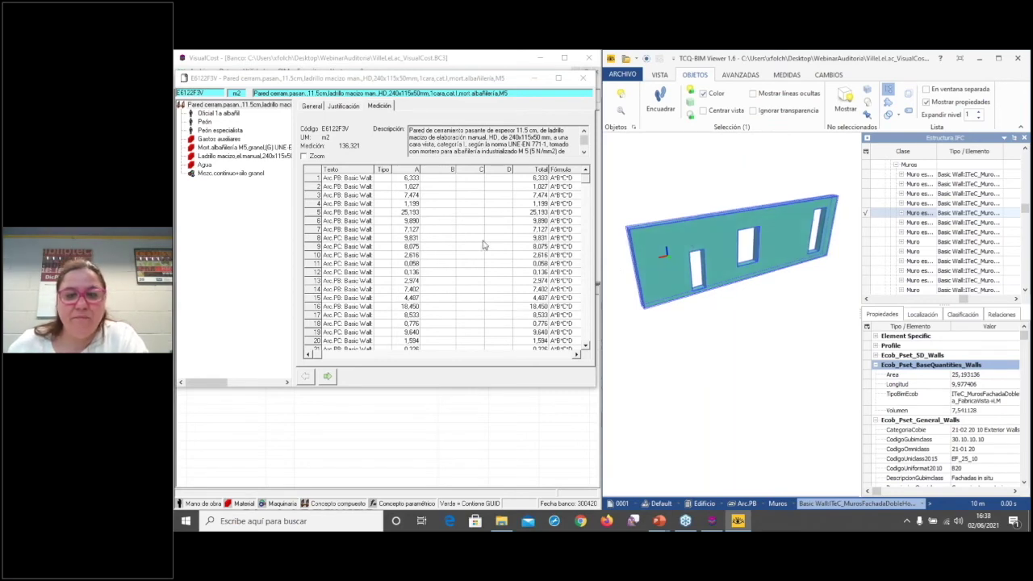
{"action": "left_click", "coordinate": [348, 216]}
{"action": "left_click", "coordinate": [346, 221]}
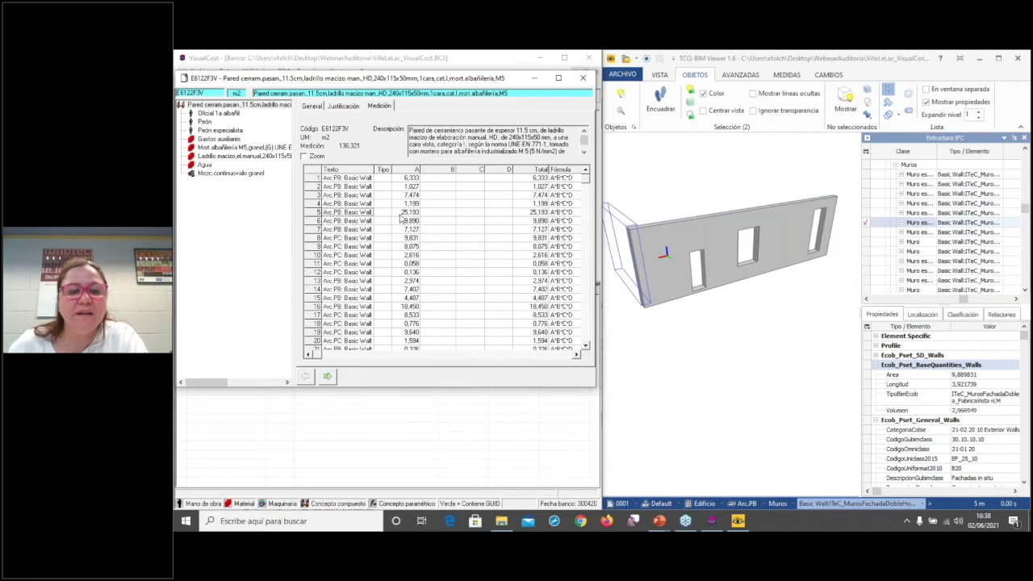
{"action": "left_click", "coordinate": [365, 212]}
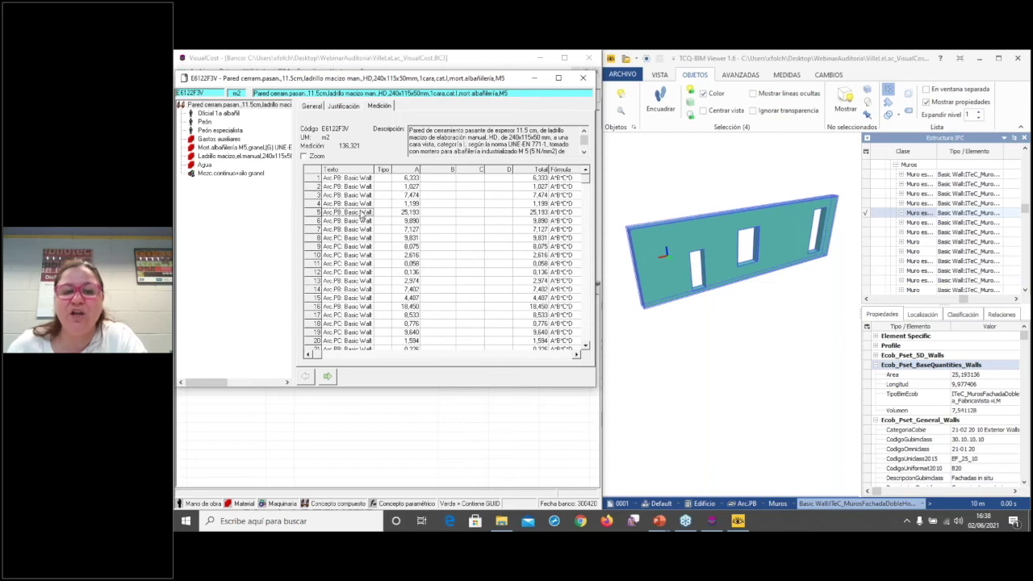
{"action": "left_click", "coordinate": [361, 215]}
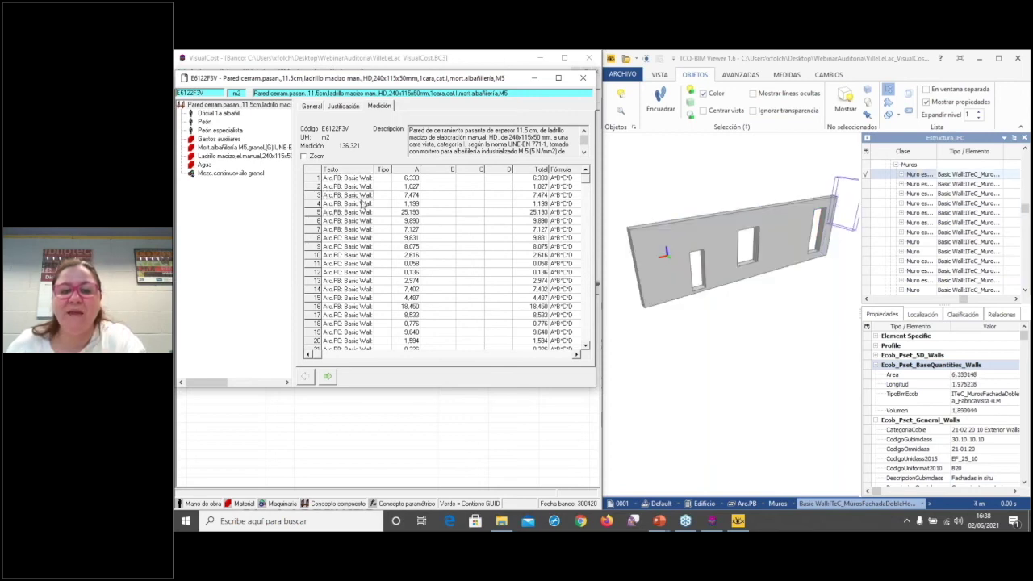
{"action": "left_click", "coordinate": [361, 203]}
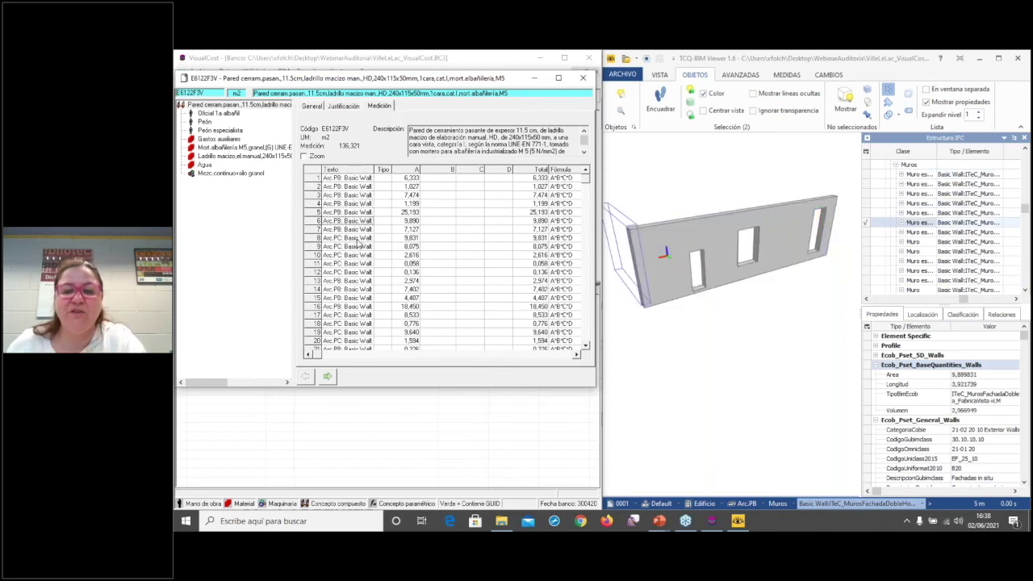
{"action": "left_click", "coordinate": [361, 238]}
{"action": "left_click", "coordinate": [362, 212]}
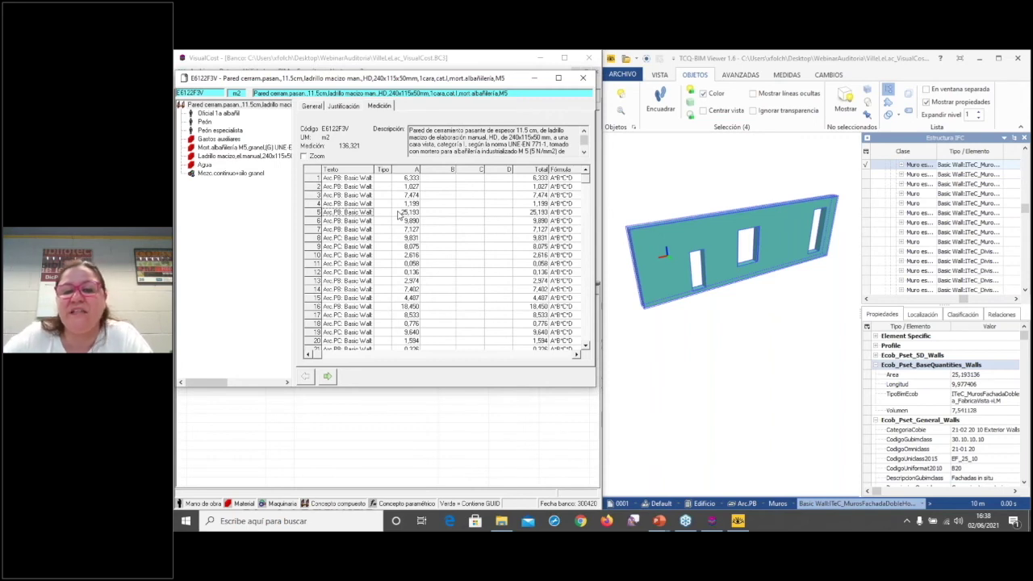
{"action": "left_click", "coordinate": [473, 242]}
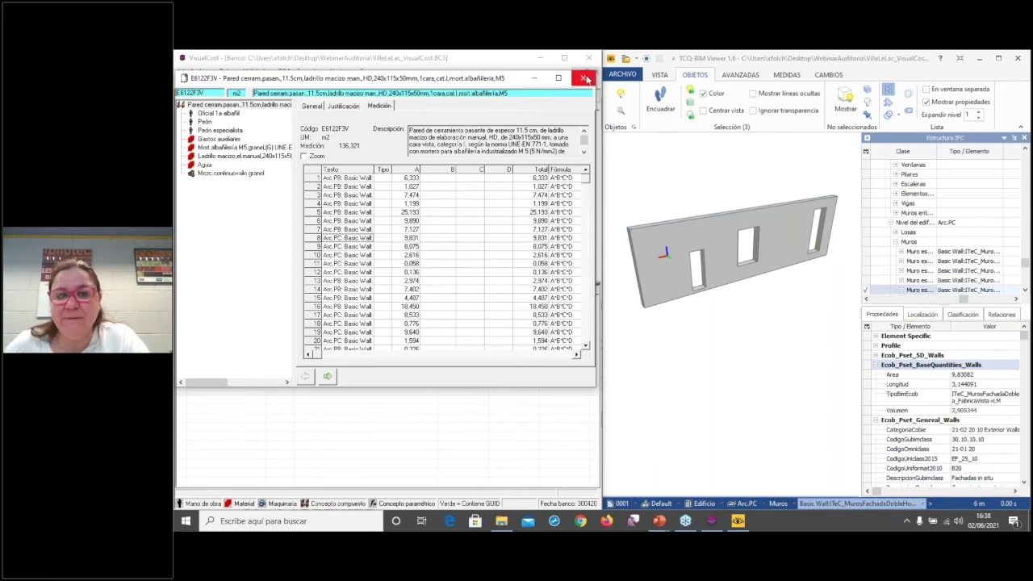
Close the details of brick wall item E6122F3V and show the unselected objects of the model again
{"action": "left_click", "coordinate": [585, 78]}
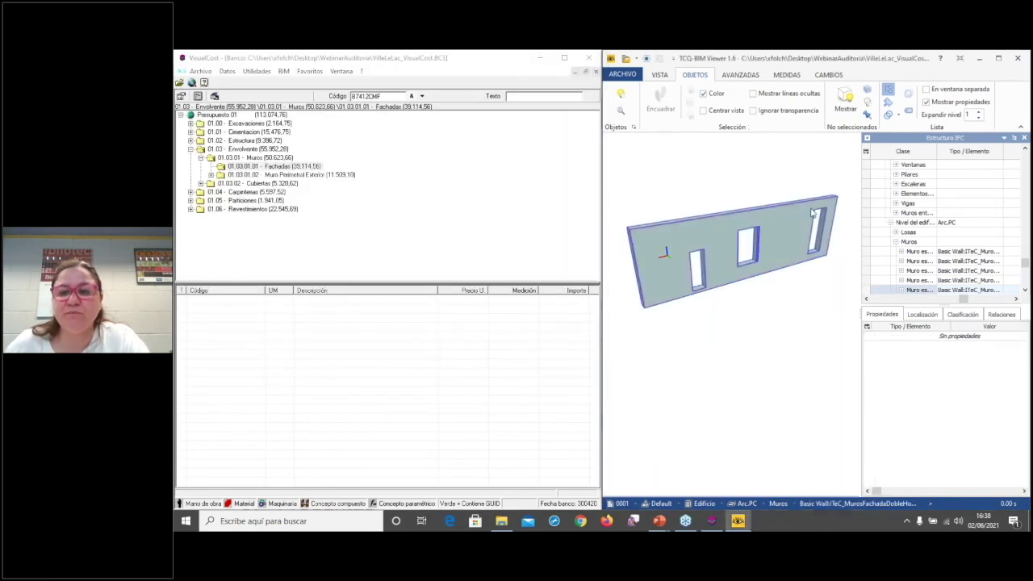
{"action": "left_click", "coordinate": [844, 105]}
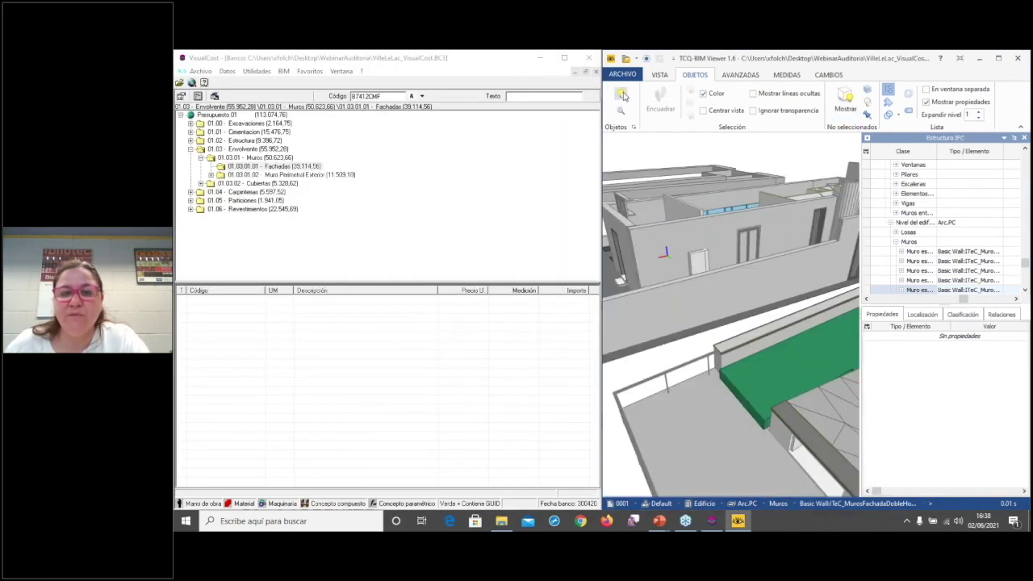
Pick the long outer foundation strip in the model to list the budget lines linked to that footing
{"action": "scroll", "coordinate": [749, 353], "scroll_direction": "down", "scroll_amount": 5}
{"action": "scroll", "coordinate": [750, 352], "scroll_direction": "up", "scroll_amount": 3}
{"action": "mouse_move", "coordinate": [750, 353]}
{"action": "left_mouse_down"}
{"action": "mouse_move", "coordinate": [759, 384]}
{"action": "mouse_move", "coordinate": [601, 394]}
{"action": "mouse_move", "coordinate": [833, 277]}
{"action": "mouse_move", "coordinate": [749, 358]}
{"action": "left_mouse_up"}
{"action": "left_click", "coordinate": [750, 358]}
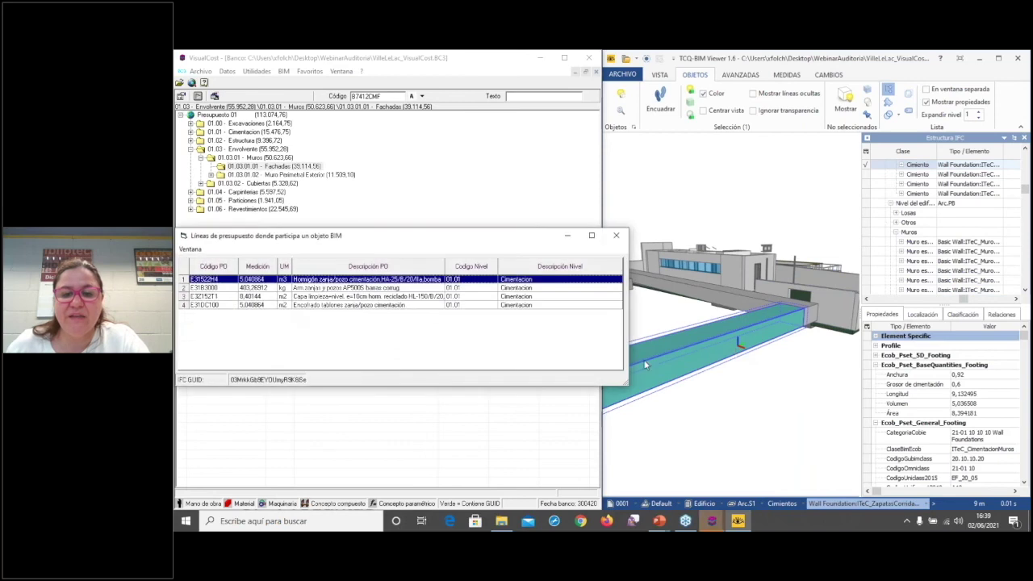
Jump from the footing's linked reinforcement line E31B3000 to its Cimentacion chapter and close the list of linked lines
{"action": "left_click", "coordinate": [298, 291]}
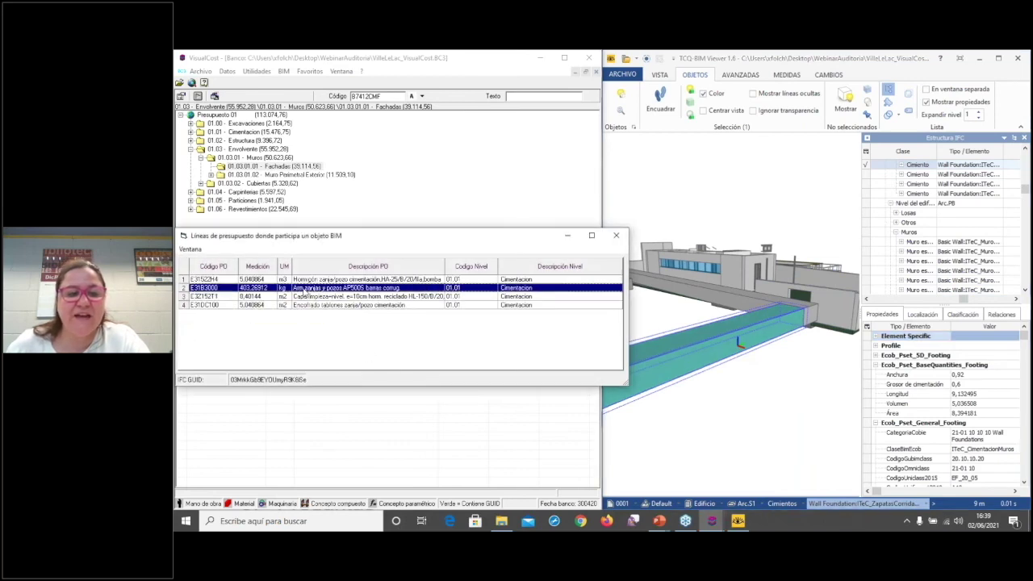
{"action": "double_click", "coordinate": [304, 292]}
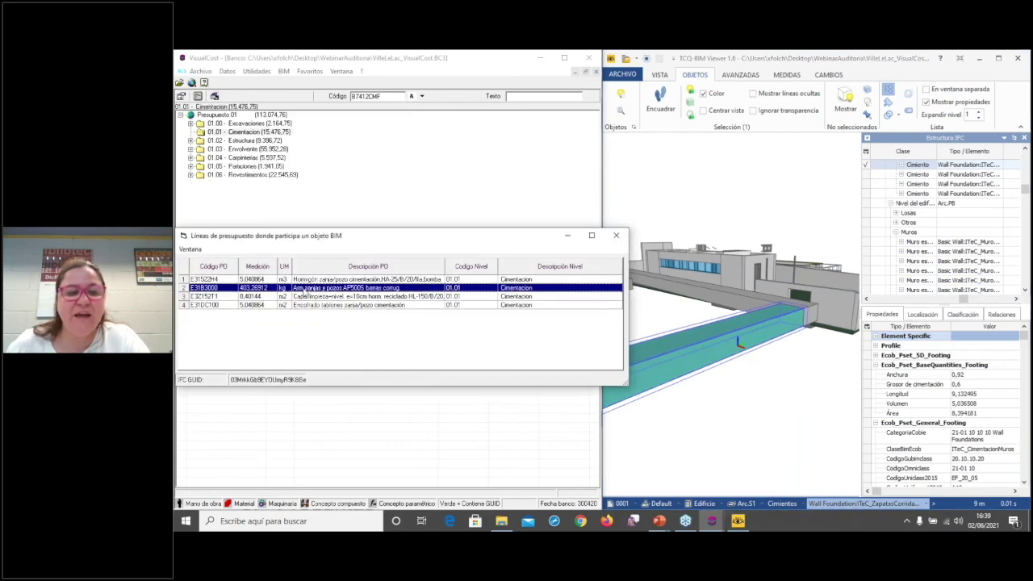
{"action": "left_click", "coordinate": [616, 235]}
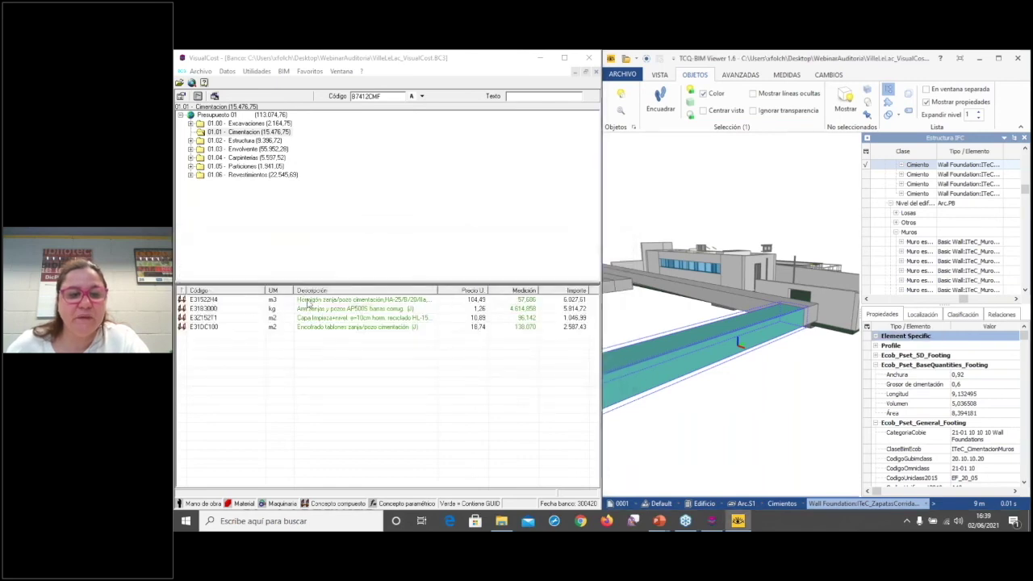
Open the measurement details of reinforcement item E31B3000 and locate the footing of measurement line 2 in the model
{"action": "left_click", "coordinate": [306, 314]}
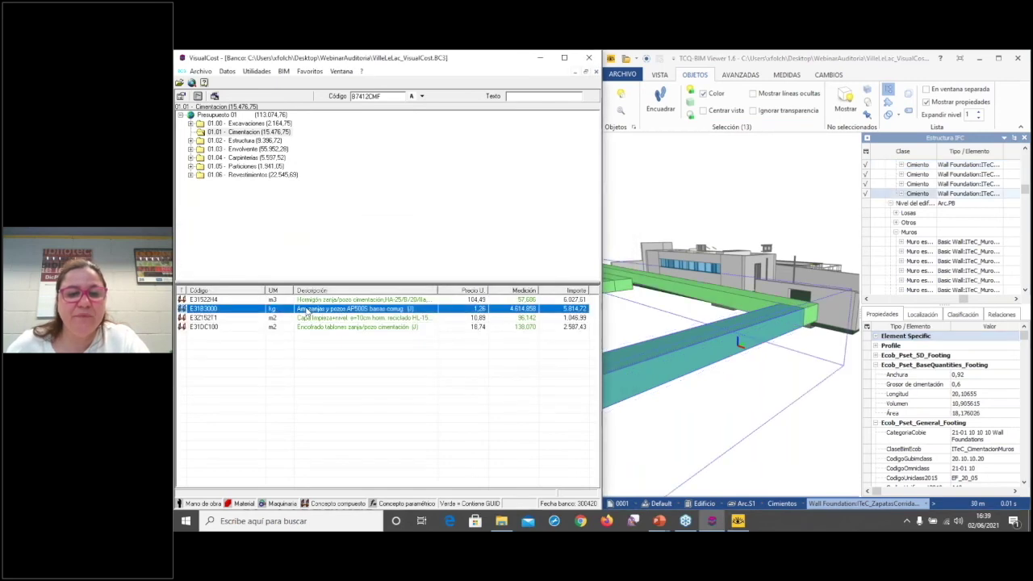
{"action": "double_click", "coordinate": [307, 309]}
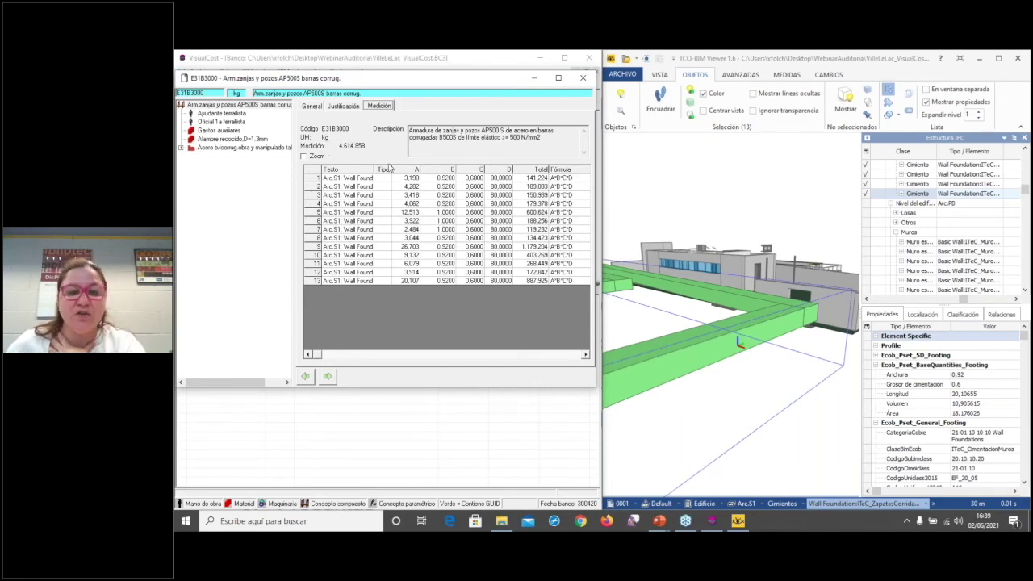
{"action": "left_click", "coordinate": [403, 189]}
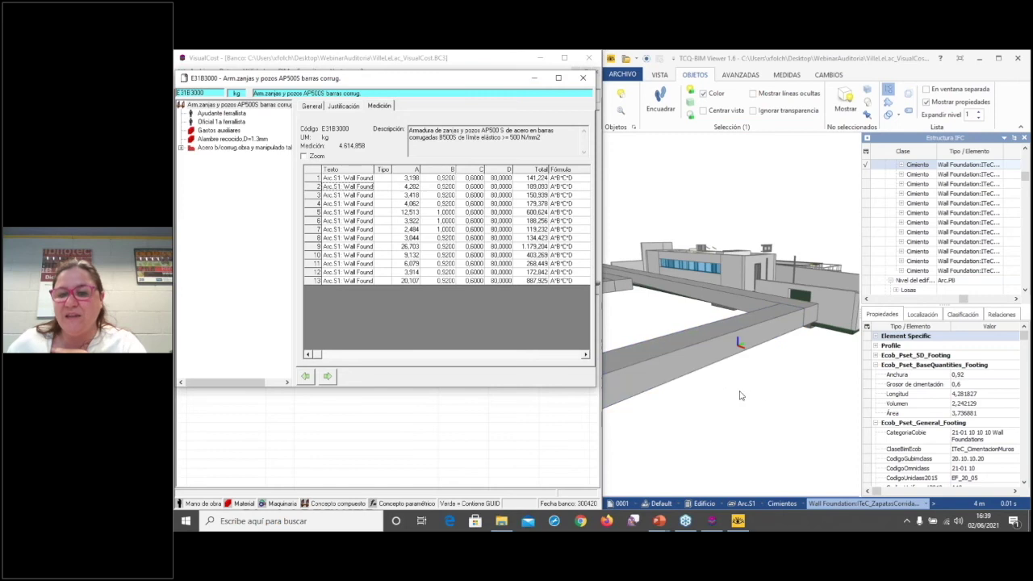
{"action": "left_click_drag", "start_coordinate": [761, 399], "coordinate": [715, 406]}
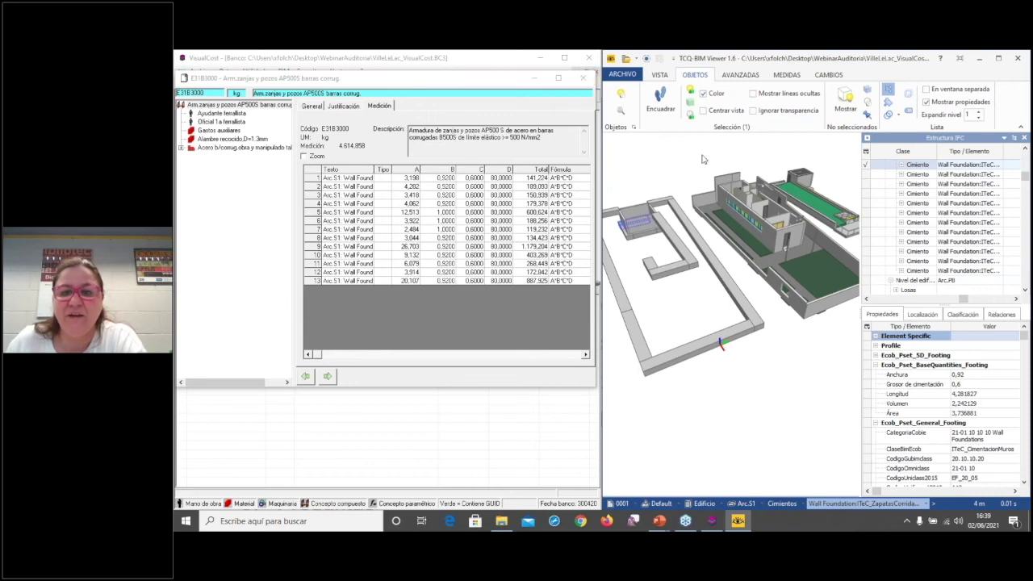
Close the E31B3000 details, list the budget lines linked to the double facade wall at the end of the window strip, and close the list
{"action": "left_click", "coordinate": [770, 243]}
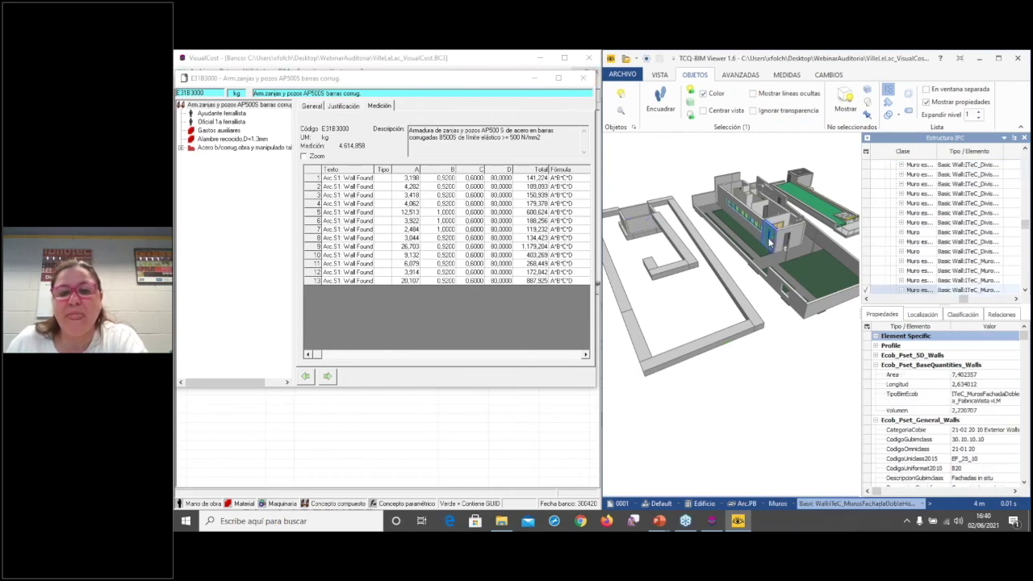
{"action": "scroll", "coordinate": [770, 243], "scroll_direction": "up", "scroll_amount": 5}
{"action": "left_click", "coordinate": [583, 78]}
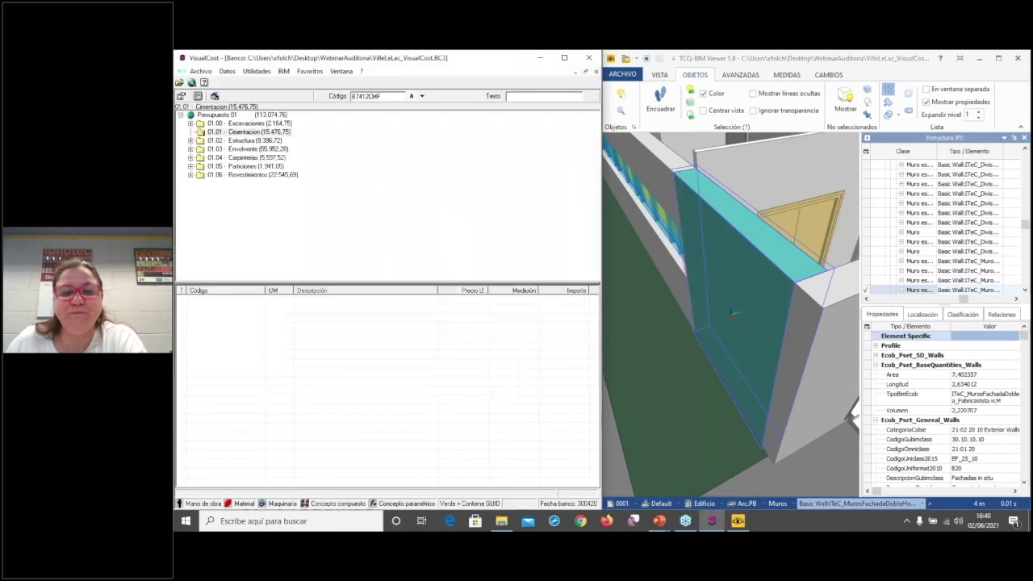
{"action": "left_click", "coordinate": [726, 229]}
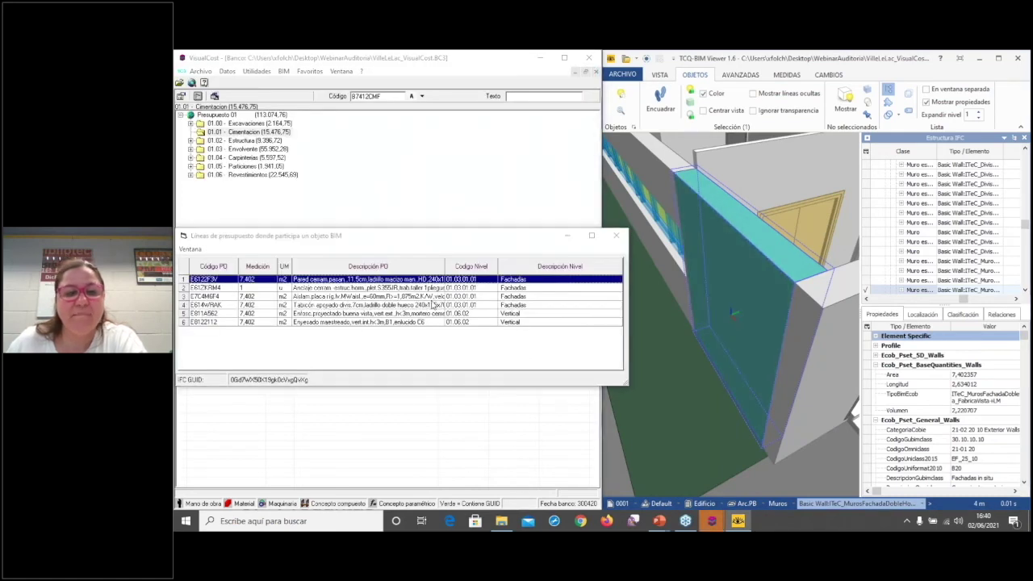
{"action": "left_click", "coordinate": [618, 235]}
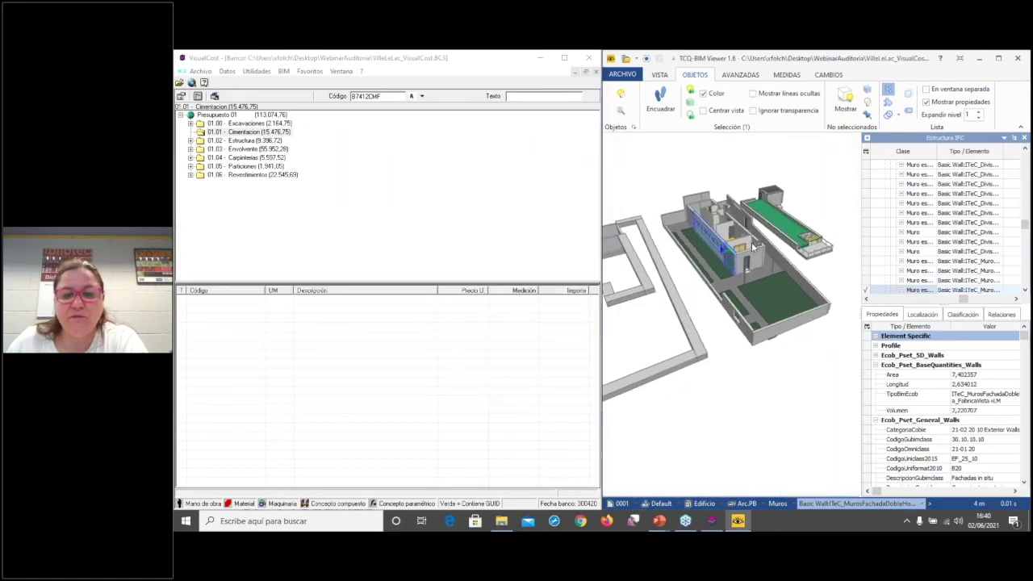
List the budget lines linked to the long exterior perimeter wall and jump from reinforcement line E32B300P to its Muro Perimetral Exterior chapter
{"action": "scroll", "coordinate": [742, 268], "scroll_direction": "up", "scroll_amount": 5}
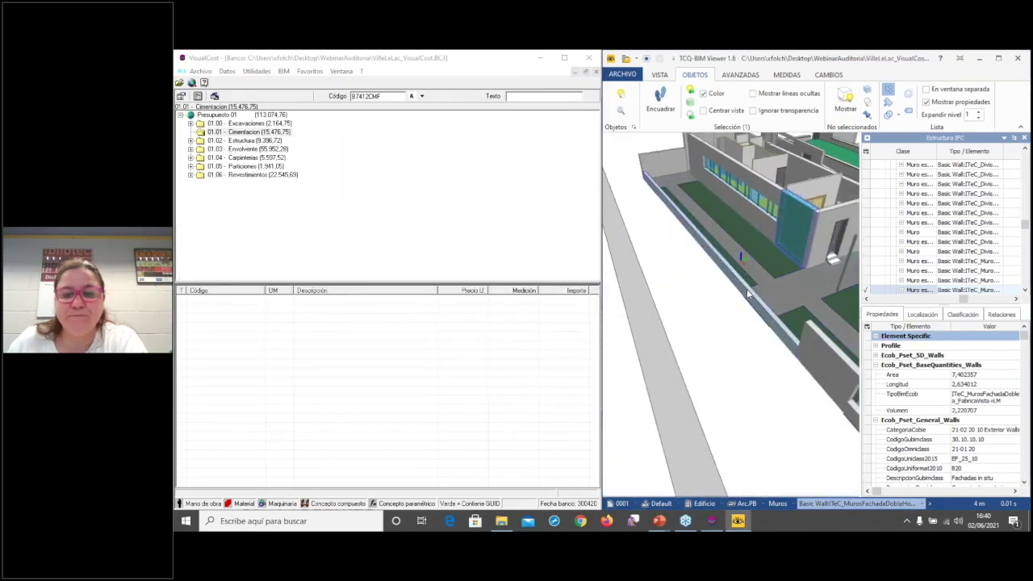
{"action": "left_click", "coordinate": [747, 296]}
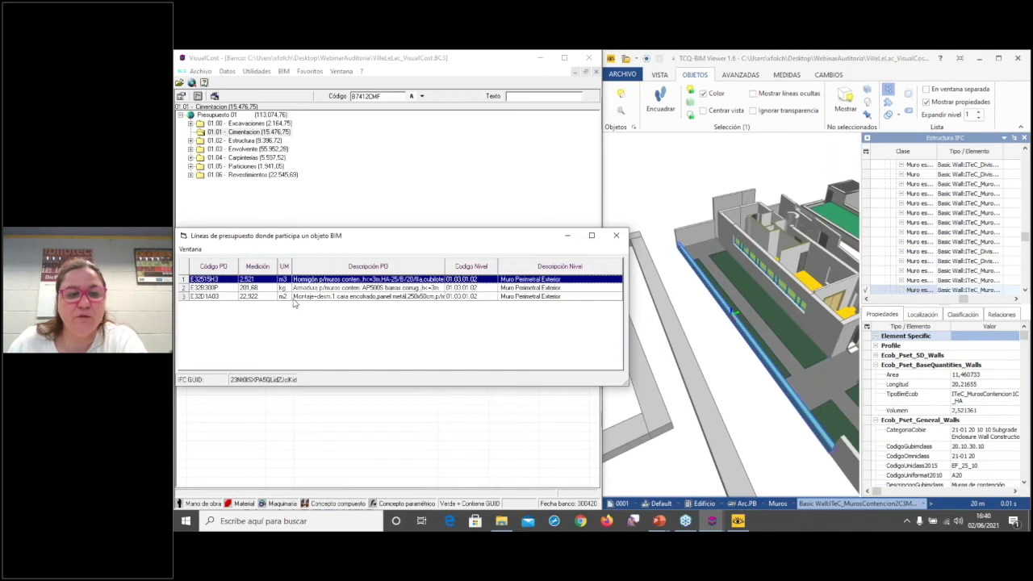
{"action": "left_click", "coordinate": [298, 289]}
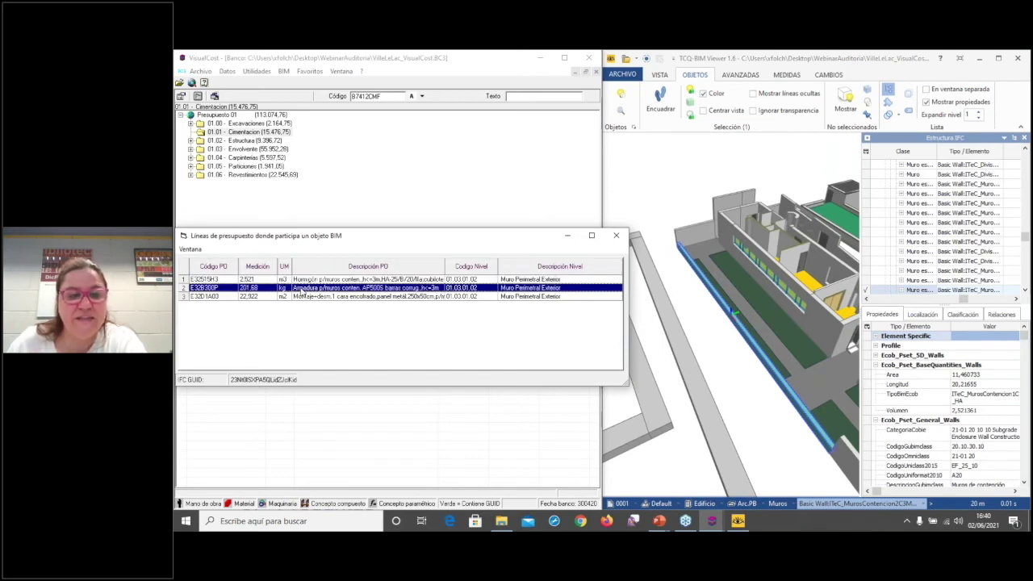
{"action": "double_click", "coordinate": [298, 289]}
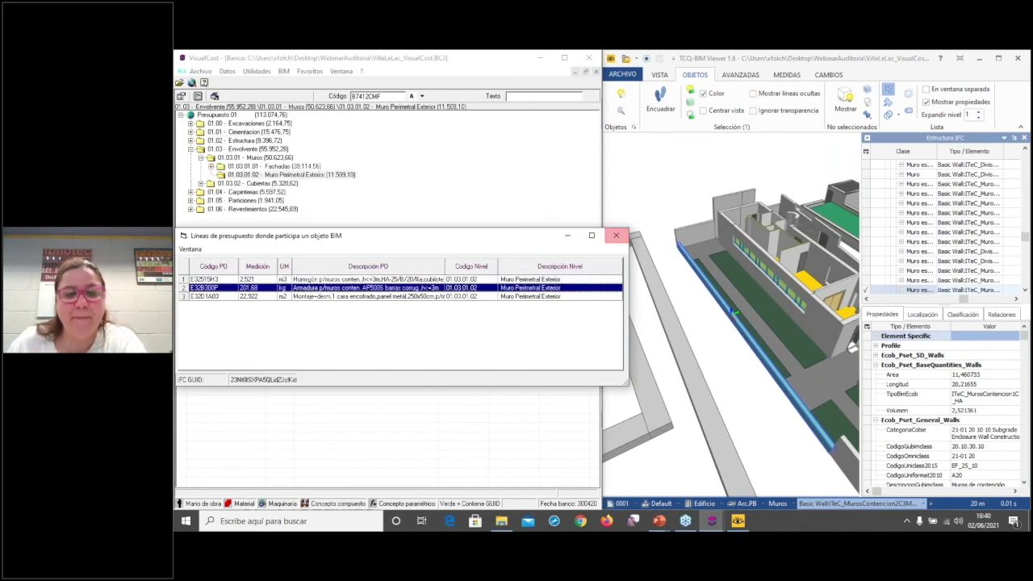
{"action": "left_click", "coordinate": [616, 234]}
Open the measurement details of reinforcement item E32B300P and locate the walls of measurement lines 13 and 11 in the model
{"action": "double_click", "coordinate": [311, 312]}
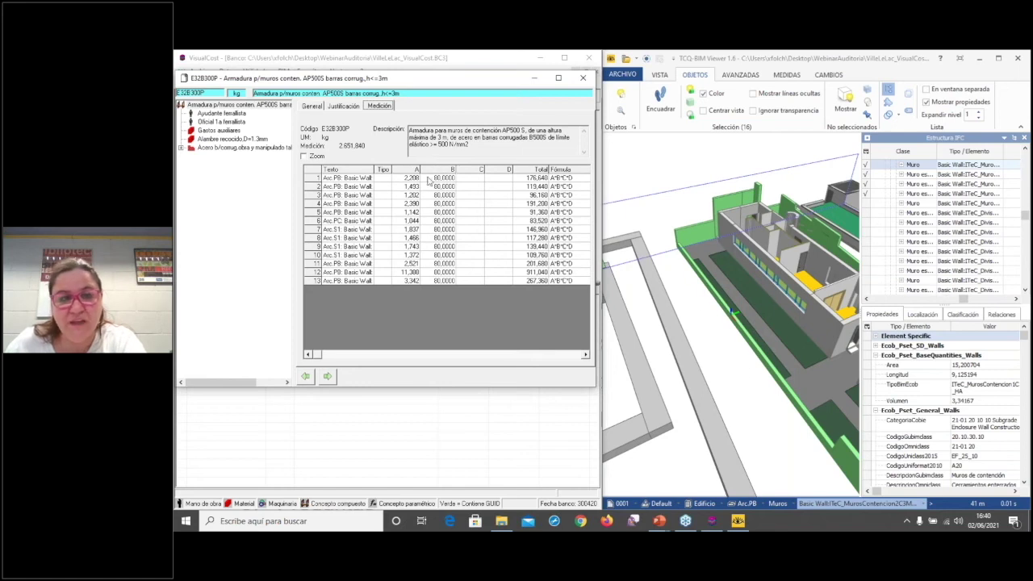
{"action": "left_click", "coordinate": [447, 292]}
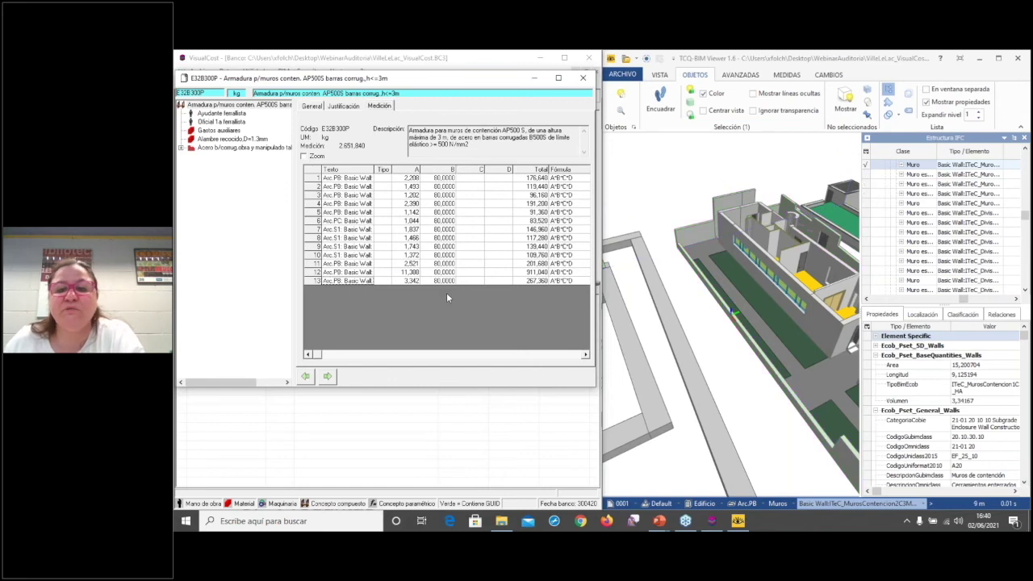
{"action": "left_click", "coordinate": [445, 264]}
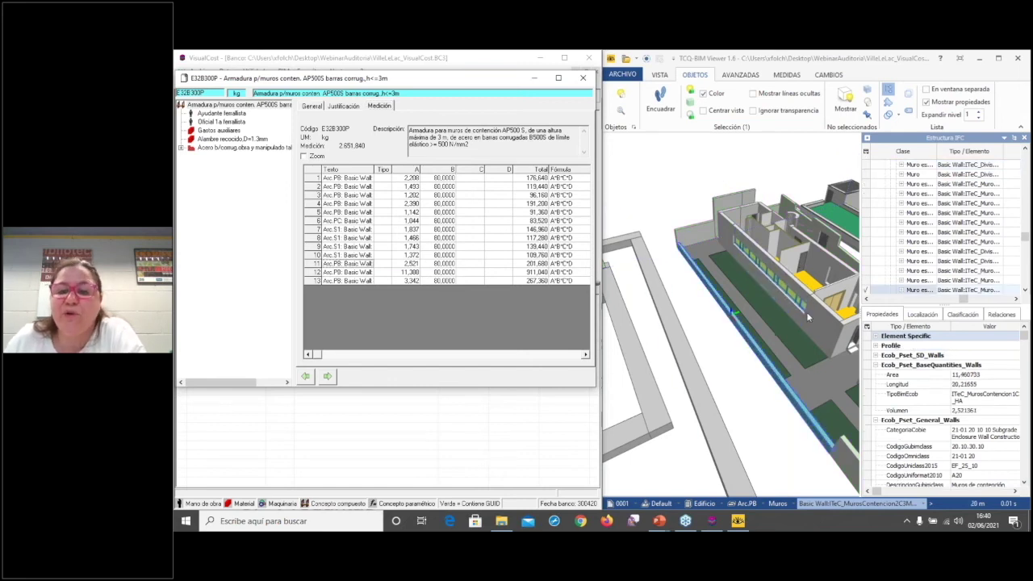
Select the double facade wall at the end of the window strip in the model and close the details of item E32B300P
{"action": "left_click", "coordinate": [822, 326]}
{"action": "left_click_drag", "start_coordinate": [772, 318], "coordinate": [647, 365]}
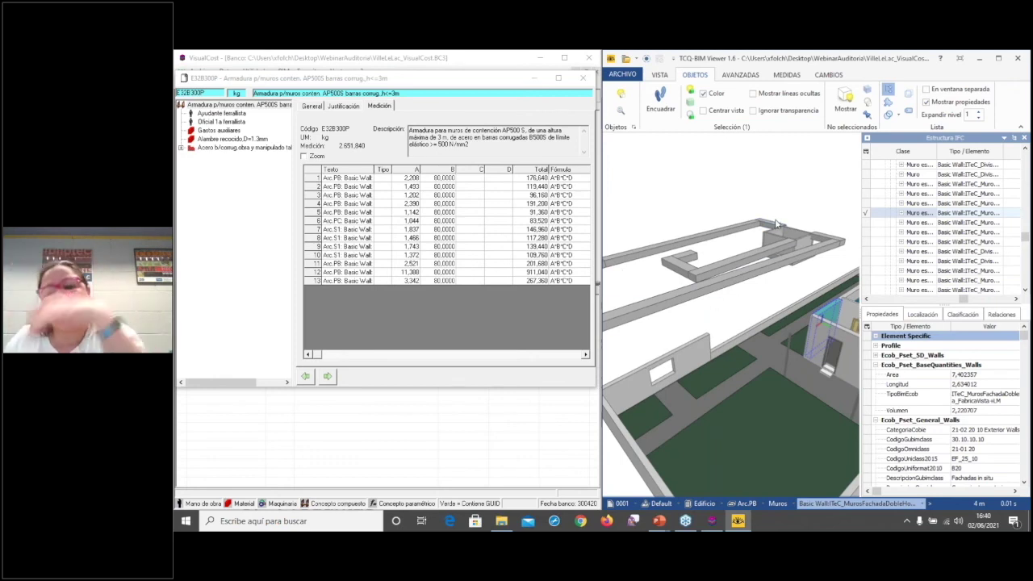
{"action": "left_click", "coordinate": [582, 78]}
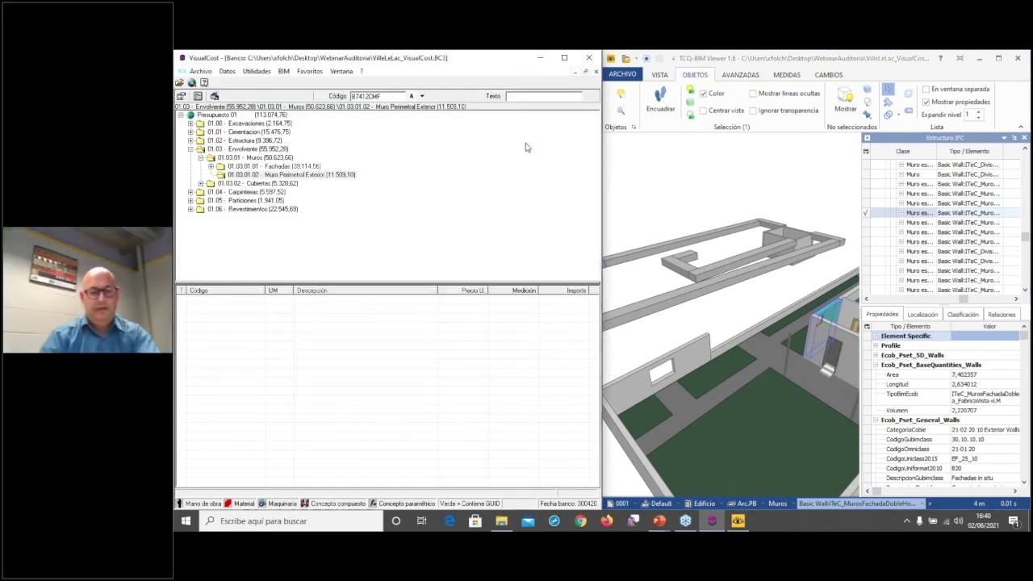
Switch to the PowerPoint slideshow and advance from the Sumario slide to Criterios e ítems de auditoría
{"action": "key", "text": "alt+Tab"}
{"action": "key", "text": "Tab"}
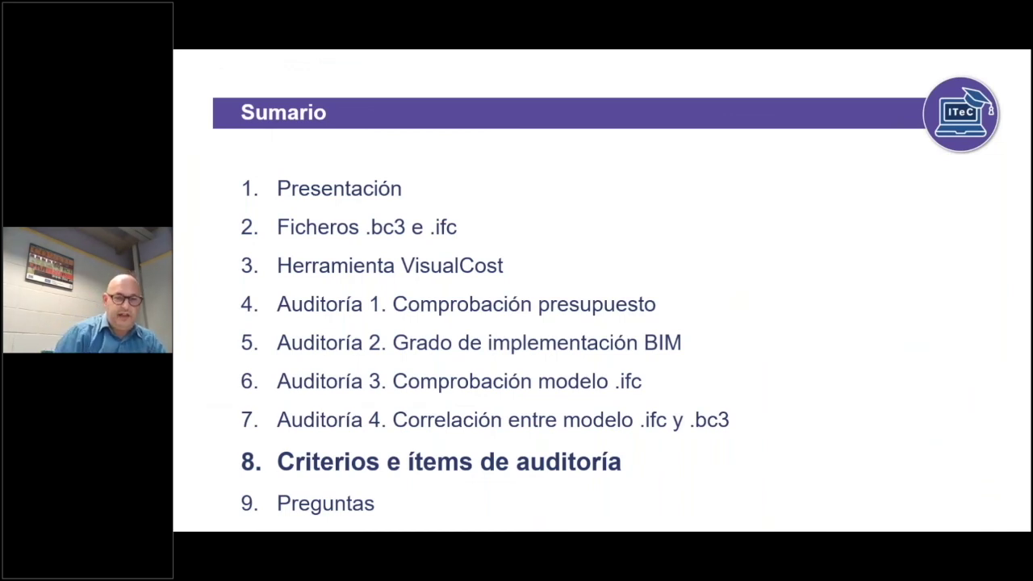
{"action": "left_click", "coordinate": [418, 487]}
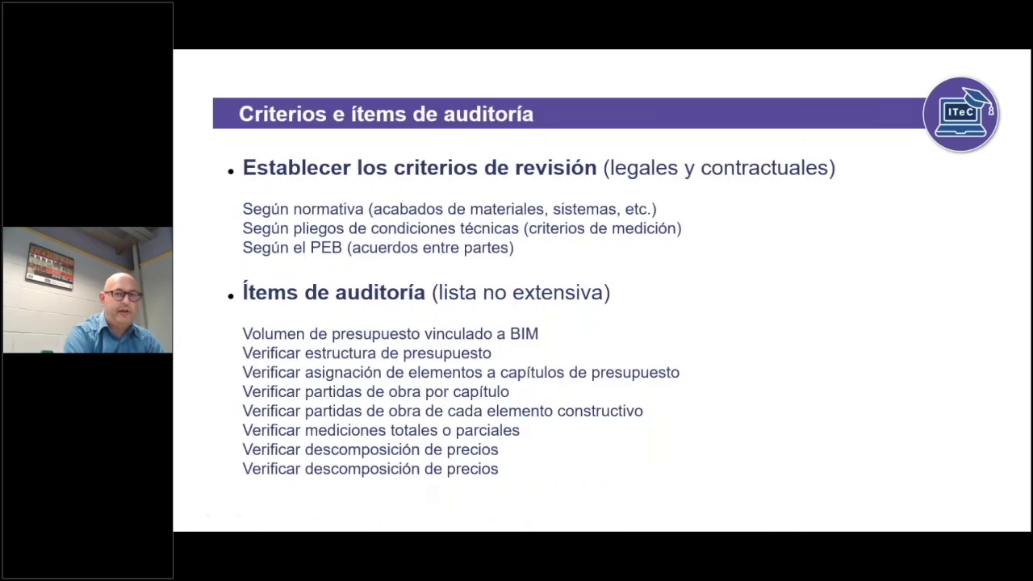